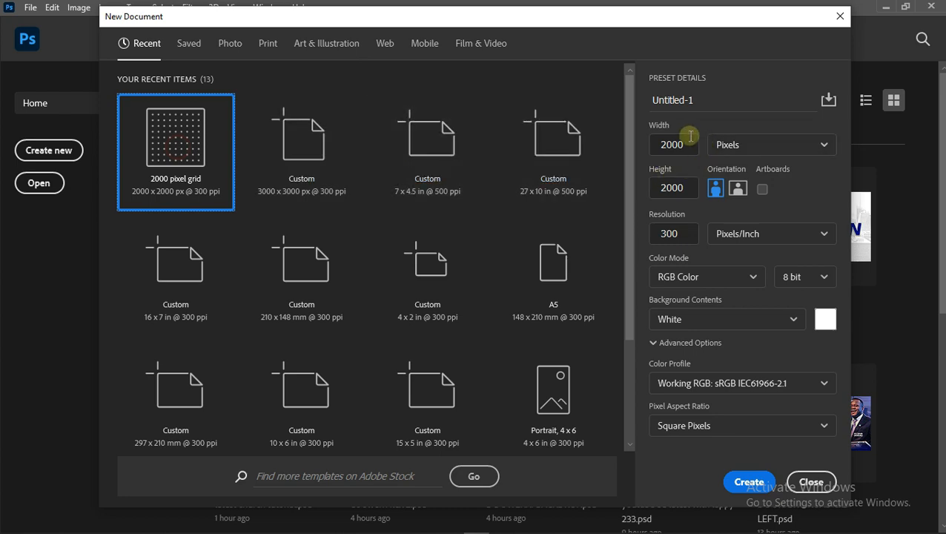
- Create a 2000 x 2000 px, 300 ppi document and place the 591521_vintage-open-bible-backgrounds image from the Newest Tutorial latest folder
{"action": "left_click", "coordinate": [749, 482]}
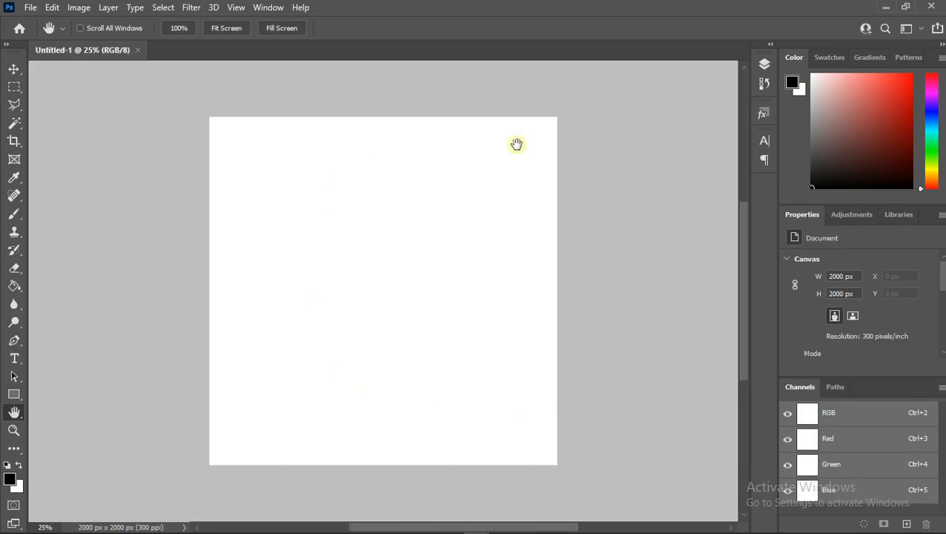
{"action": "left_click", "coordinate": [31, 7]}
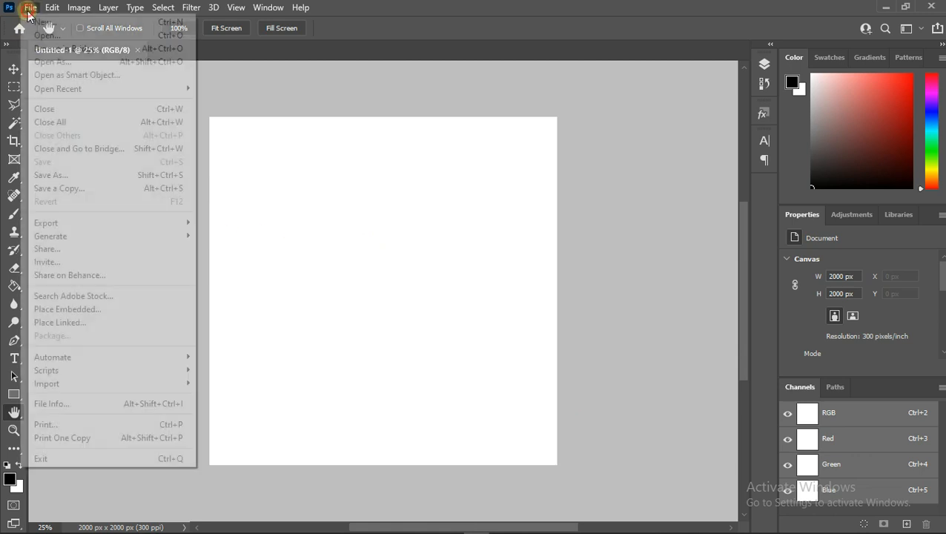
{"action": "left_click", "coordinate": [71, 311]}
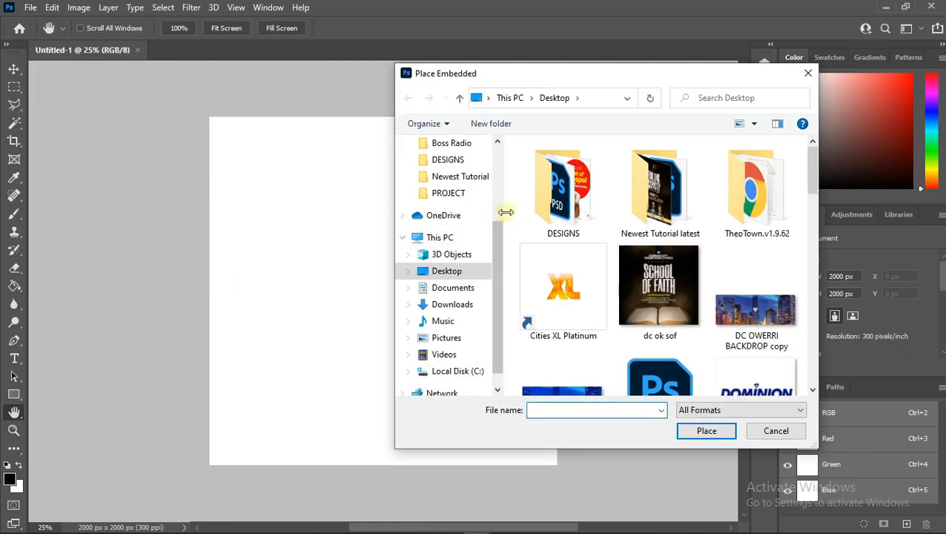
{"action": "double_click", "coordinate": [636, 197]}
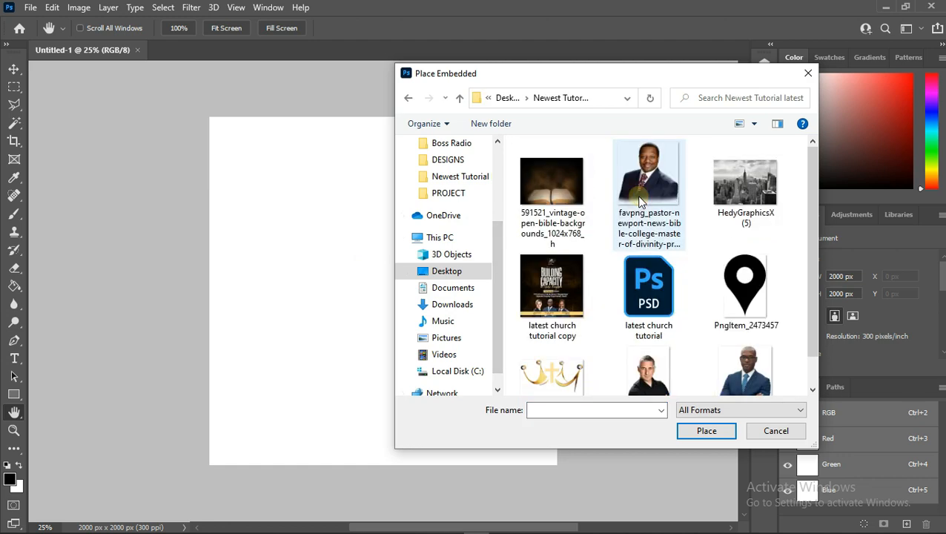
{"action": "double_click", "coordinate": [566, 189]}
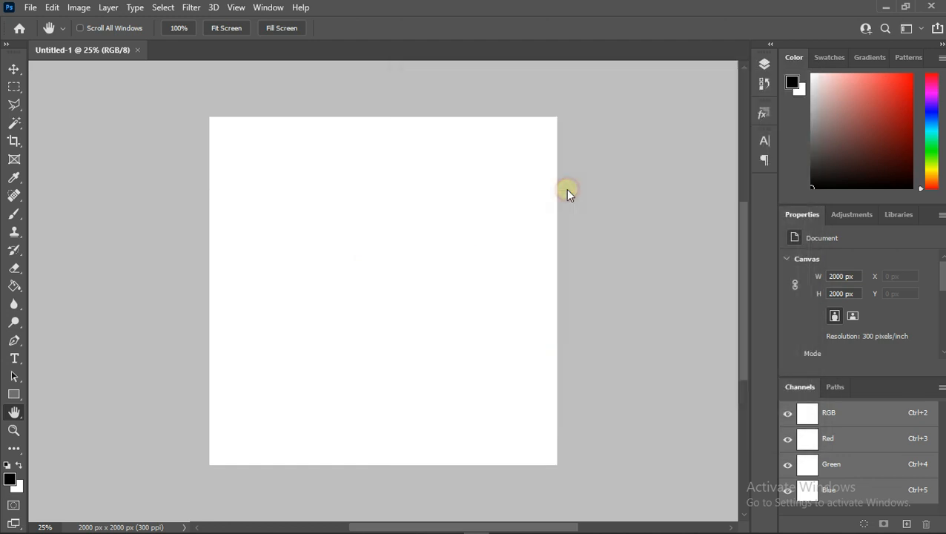
{"action": "left_click_drag", "start_coordinate": [396, 241], "coordinate": [398, 271]}
{"action": "left_click", "coordinate": [689, 32]}
- Rasterize the placed bible background layer
{"action": "left_click", "coordinate": [764, 64]}
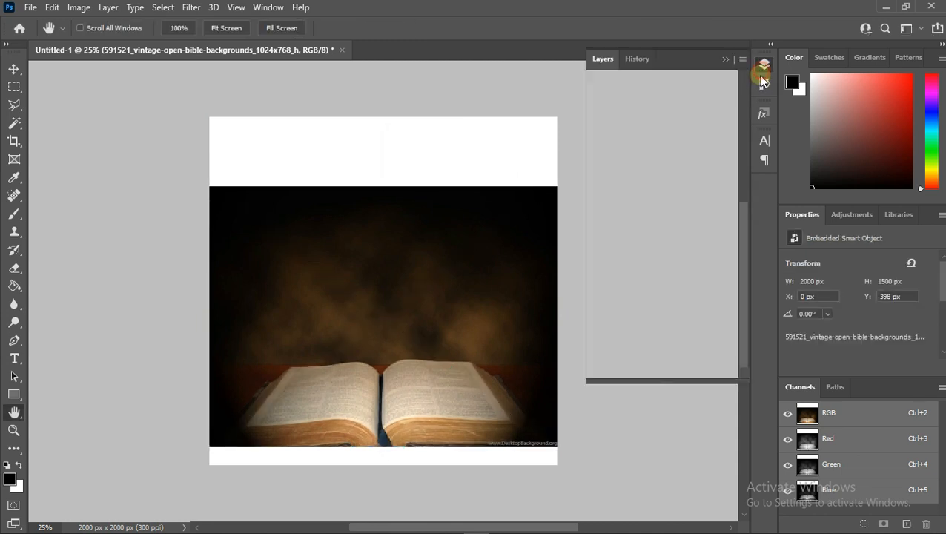
{"action": "left_click", "coordinate": [696, 156]}
{"action": "right_click", "coordinate": [686, 154]}
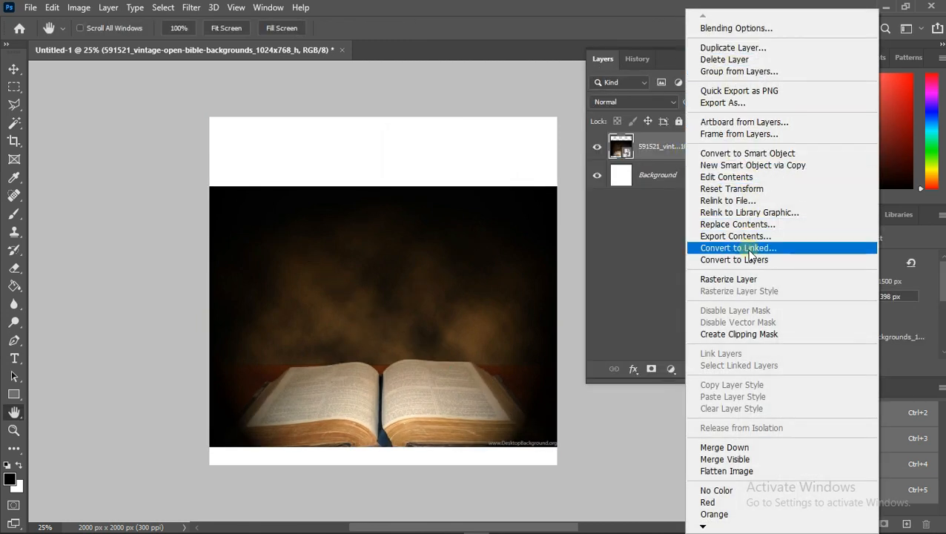
{"action": "left_click", "coordinate": [705, 279]}
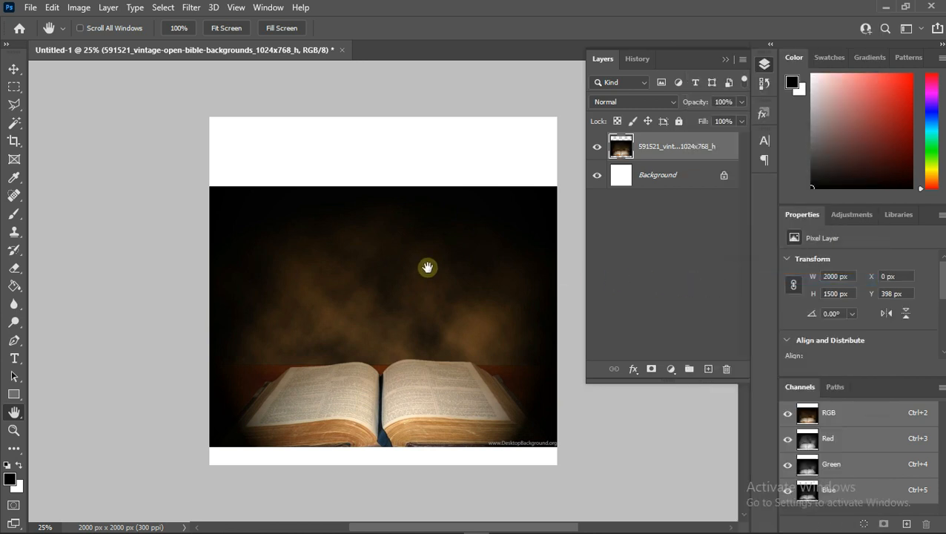
- Select and delete the lower part of the background containing the open book, then deselect
{"action": "scroll", "coordinate": [428, 267], "scroll_direction": "down", "scroll_amount": 1}
{"action": "left_click", "coordinate": [13, 87]}
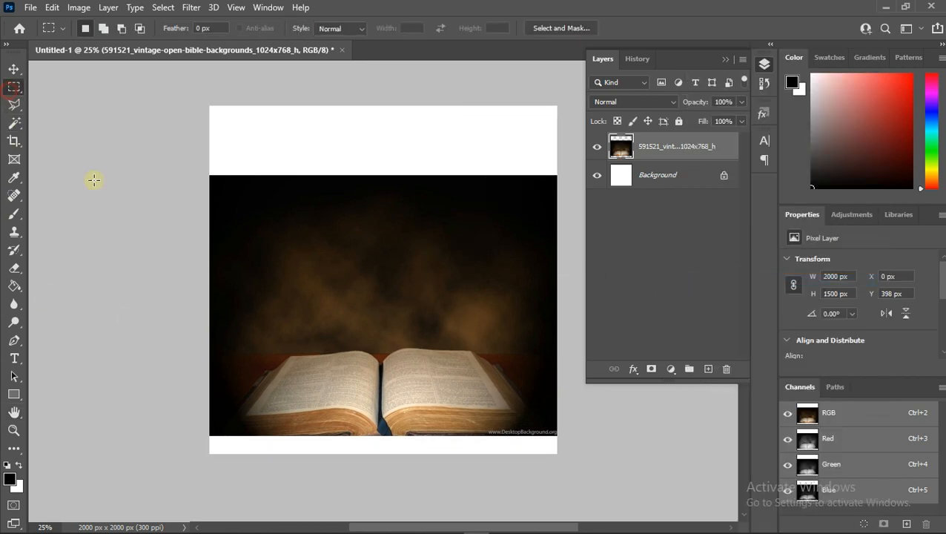
{"action": "left_click_drag", "start_coordinate": [166, 466], "coordinate": [603, 346]}
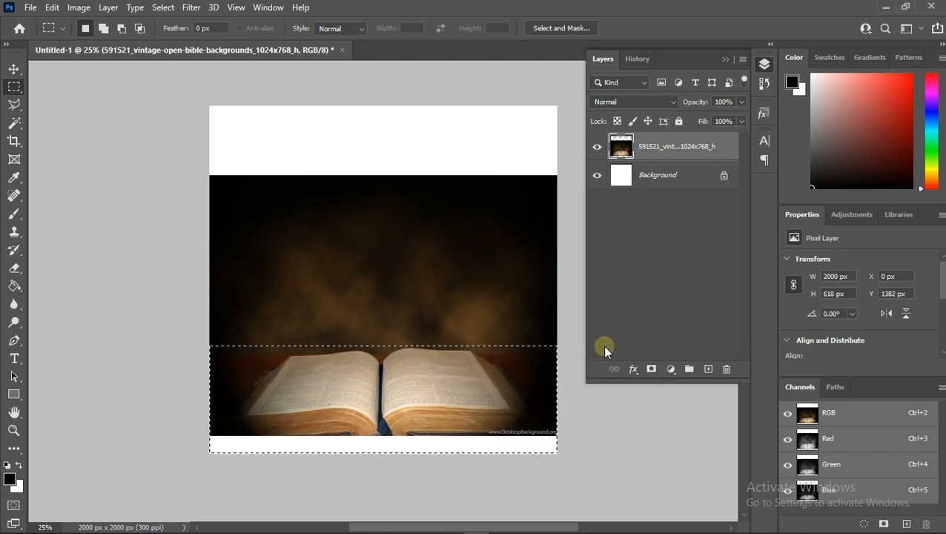
{"action": "key", "text": "Delete"}
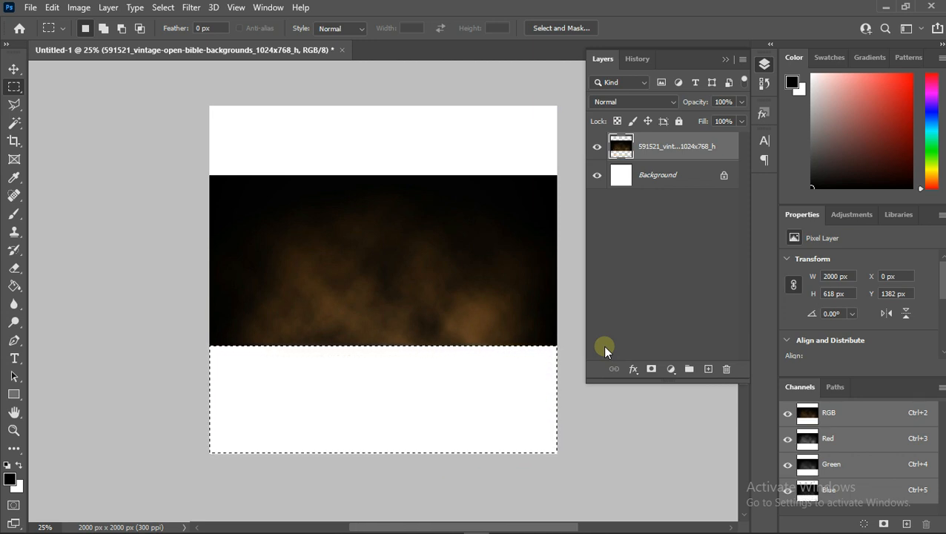
{"action": "key", "text": "ctrl+d"}
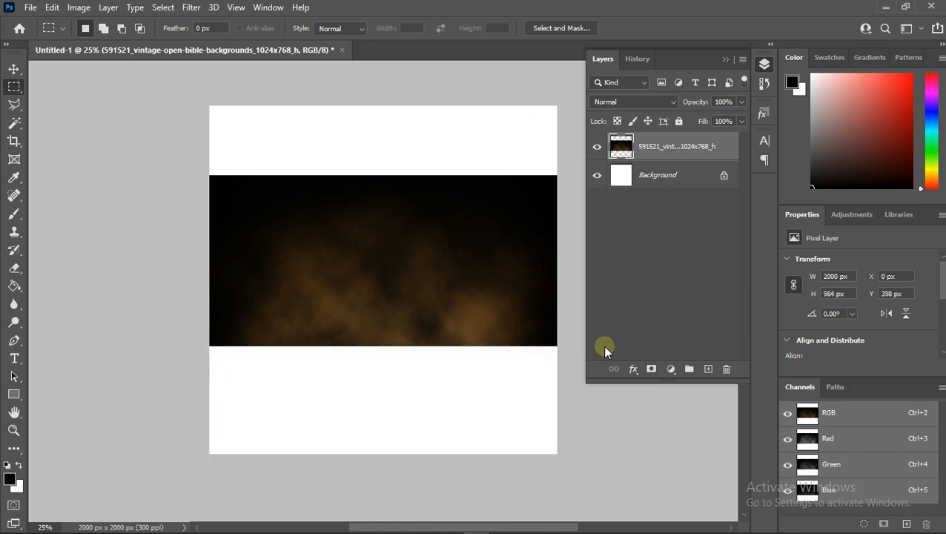
- Flip the background layer horizontally and vertically and move it to the lower half of the canvas
{"action": "left_click", "coordinate": [14, 68]}
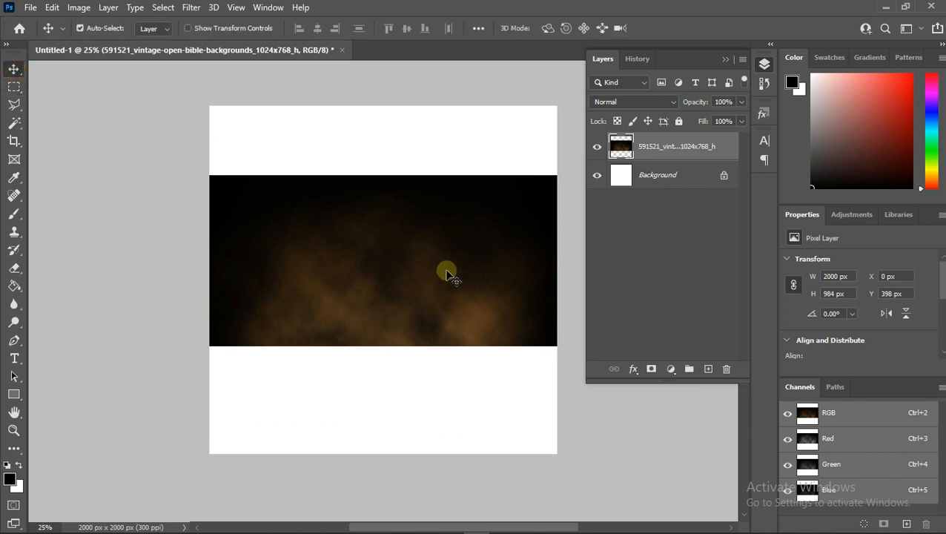
{"action": "key", "text": "ctrl+t"}
{"action": "right_click", "coordinate": [446, 271]}
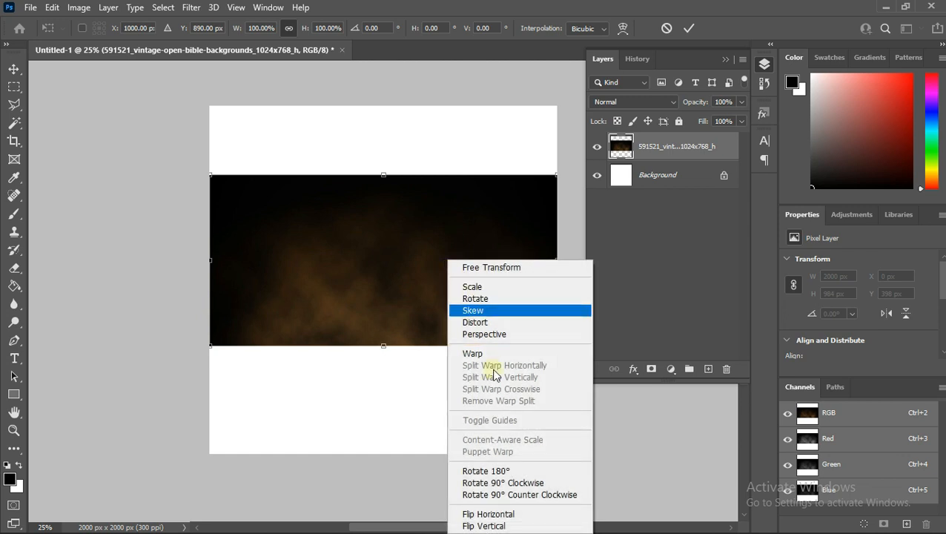
{"action": "left_click", "coordinate": [490, 514]}
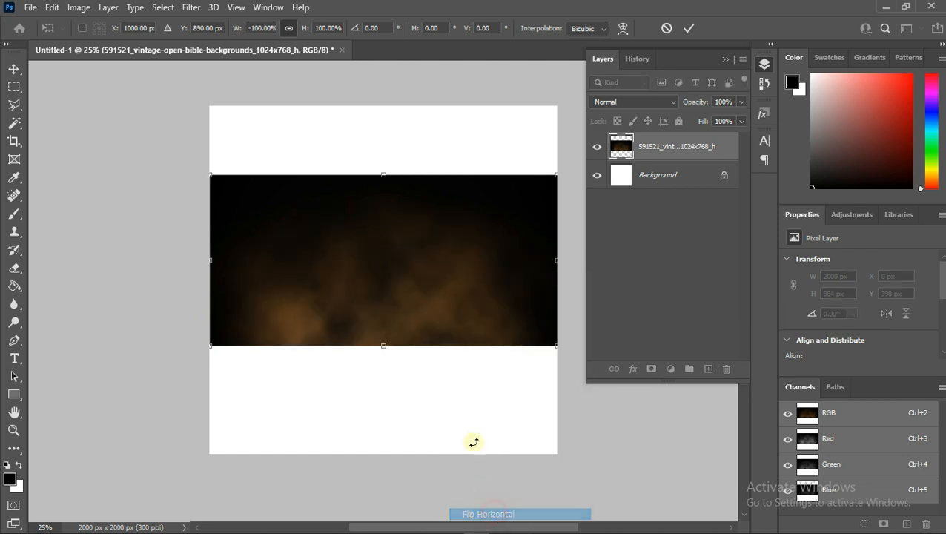
{"action": "right_click", "coordinate": [430, 323]}
{"action": "left_click", "coordinate": [463, 304]}
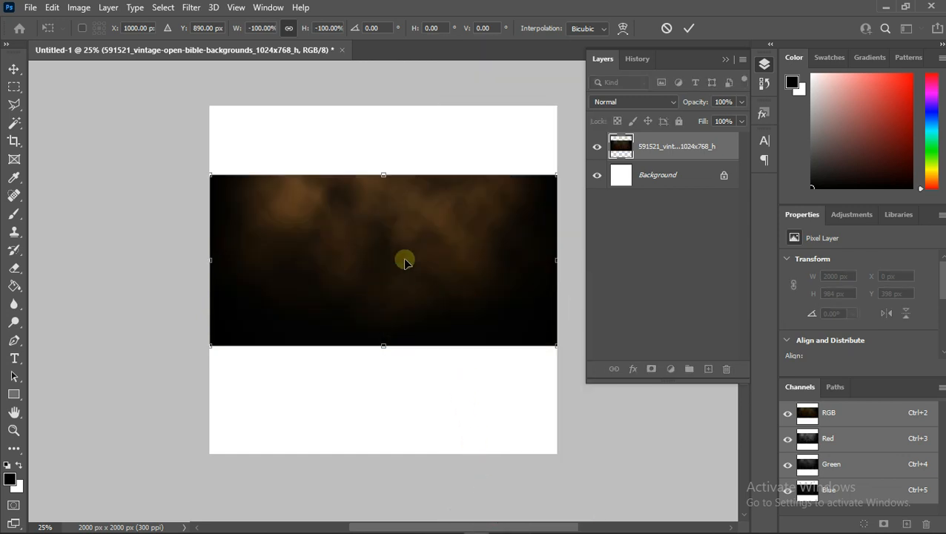
{"action": "left_click_drag", "start_coordinate": [404, 261], "coordinate": [406, 368]}
{"action": "key", "text": "Return"}
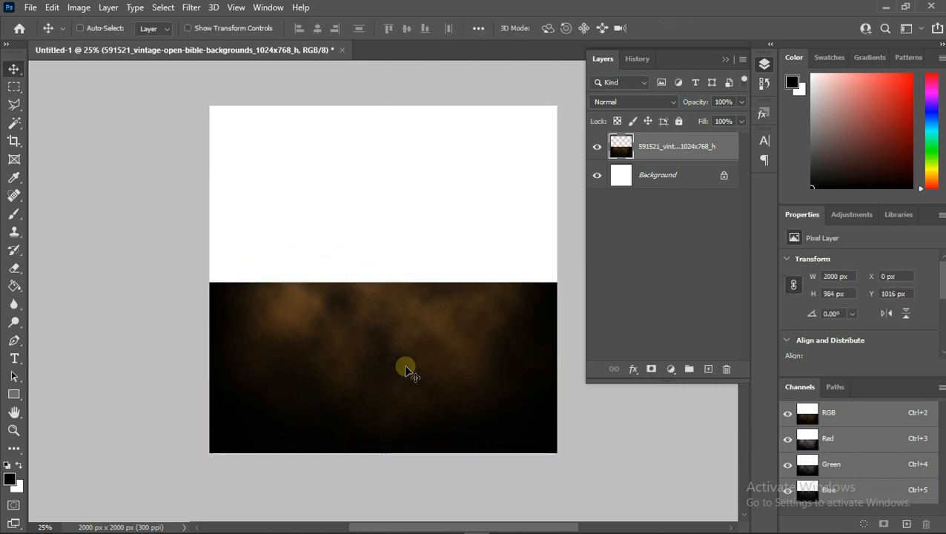
- Duplicate the background layer and move the copy up to the top half of the canvas
{"action": "key", "text": "ctrl+j"}
{"action": "key", "text": "ctrl+t"}
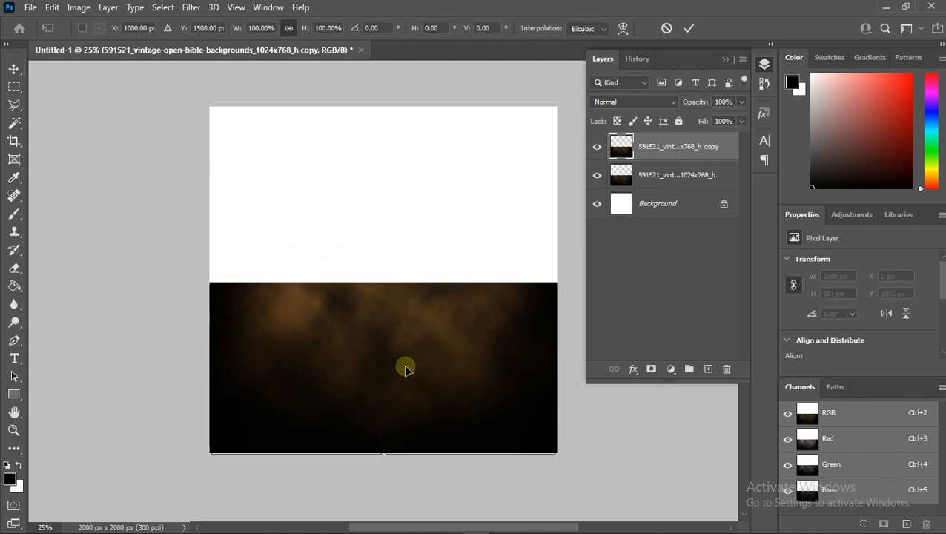
{"action": "left_click_drag", "start_coordinate": [406, 368], "coordinate": [403, 194]}
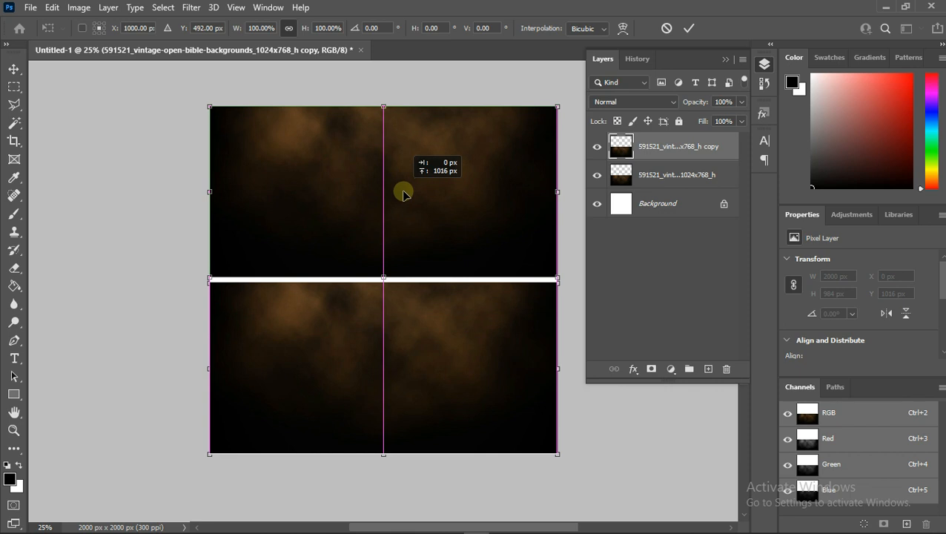
{"action": "left_click_drag", "start_coordinate": [403, 194], "coordinate": [404, 198]}
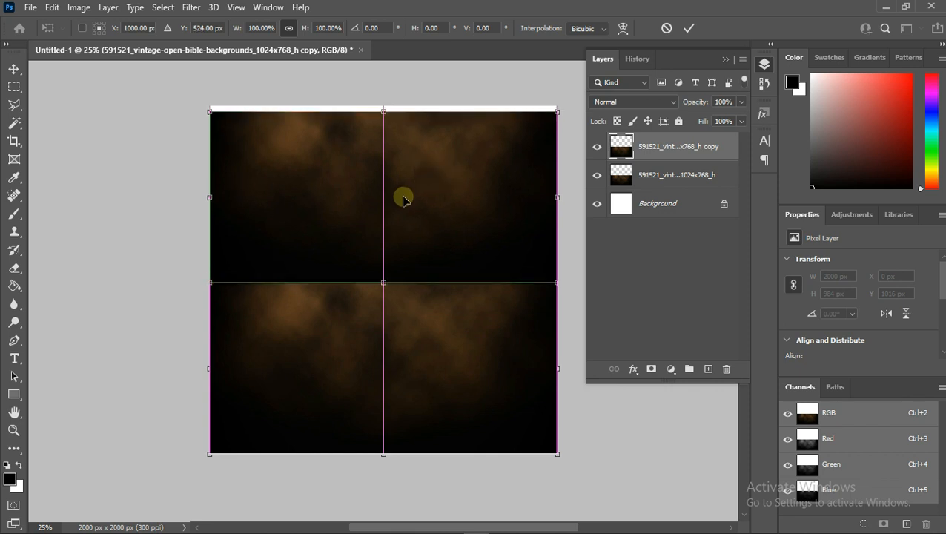
- Flip the copied layer vertically so the two halves mirror each other, and apply the transform
{"action": "right_click", "coordinate": [403, 198]}
{"action": "left_click", "coordinate": [463, 451]}
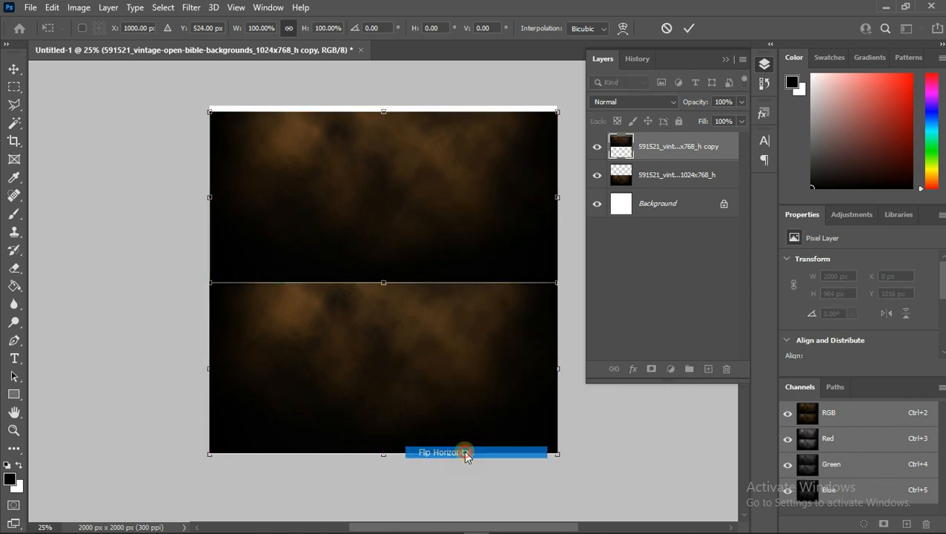
{"action": "right_click", "coordinate": [424, 188]}
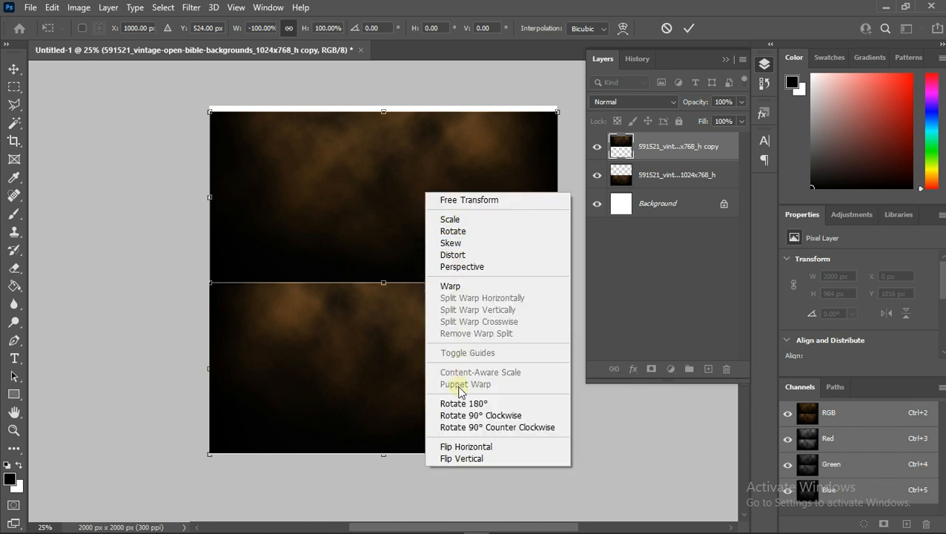
{"action": "left_click", "coordinate": [460, 458]}
{"action": "right_click", "coordinate": [439, 248]}
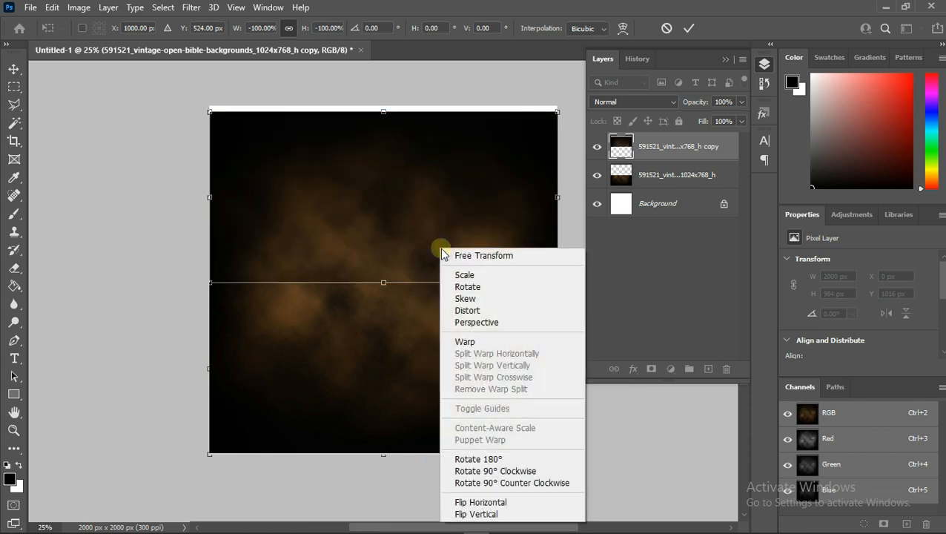
{"action": "left_click", "coordinate": [497, 502]}
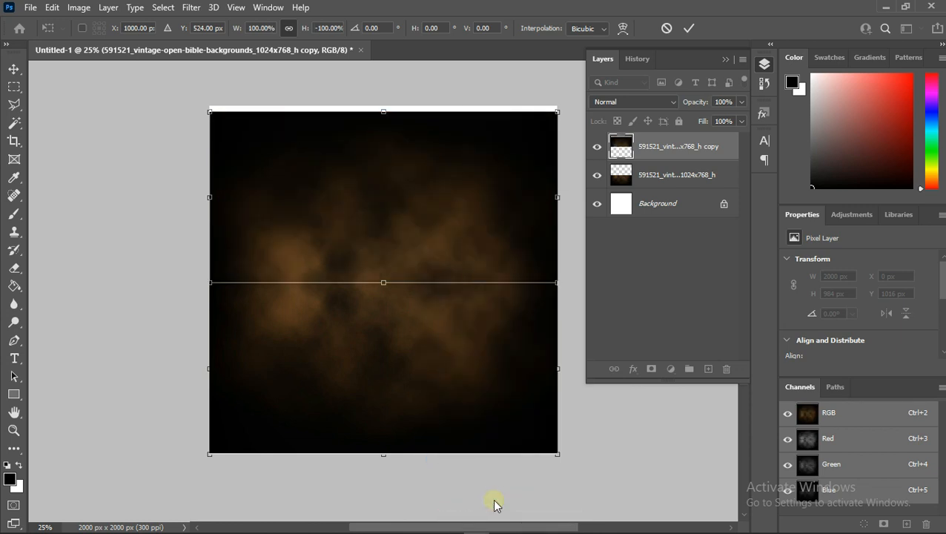
{"action": "key", "text": "Return"}
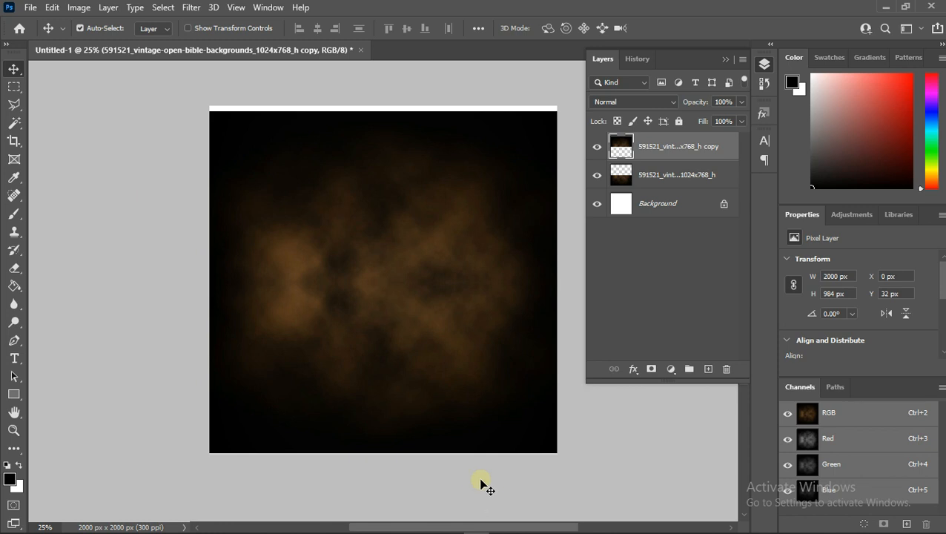
- Select both background layers and stretch them upward to fill the canvas to 2000 px height
{"action": "left_click", "coordinate": [662, 175], "text": "shift"}
{"action": "key", "text": "ctrl+t"}
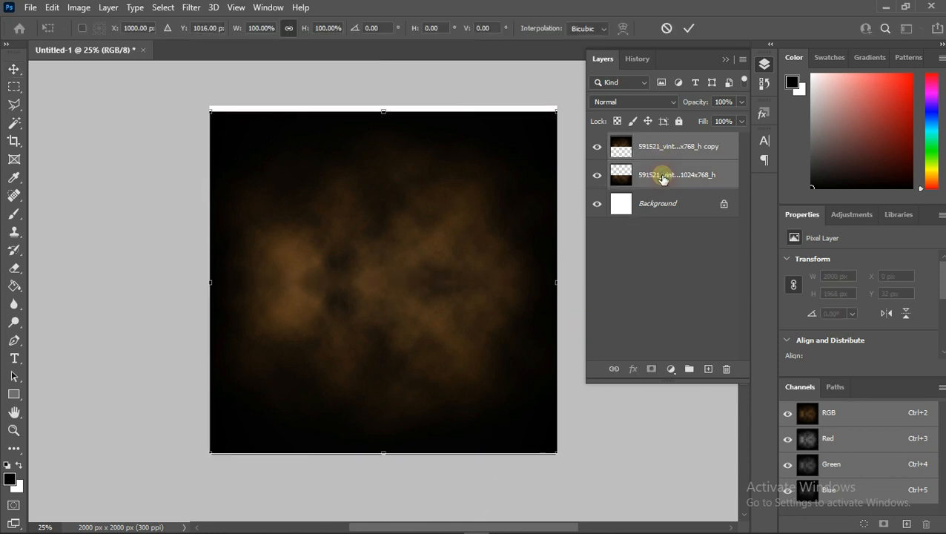
{"action": "left_click_drag", "start_coordinate": [387, 112], "coordinate": [386, 106]}
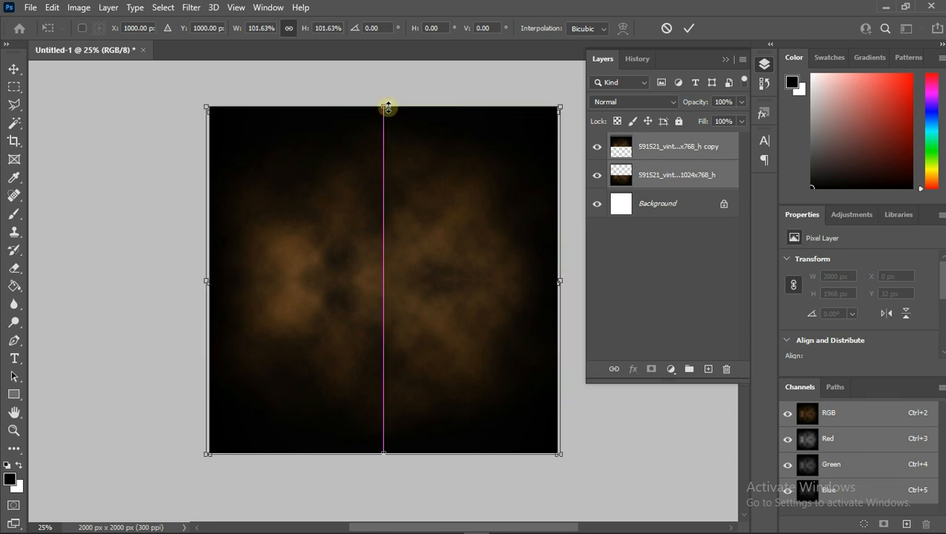
{"action": "left_click", "coordinate": [690, 28]}
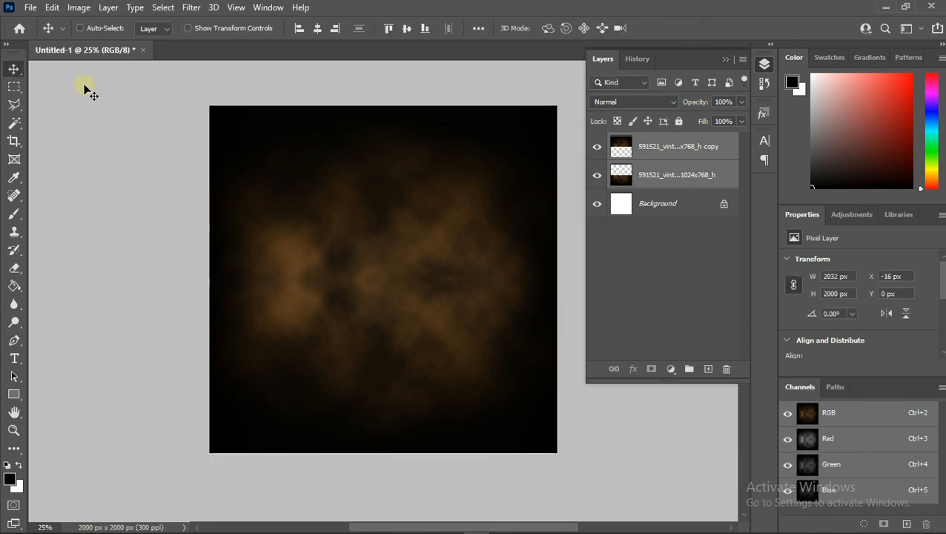
- Place the crown of life logo image and position it at the top centre of the canvas
{"action": "left_click", "coordinate": [31, 8]}
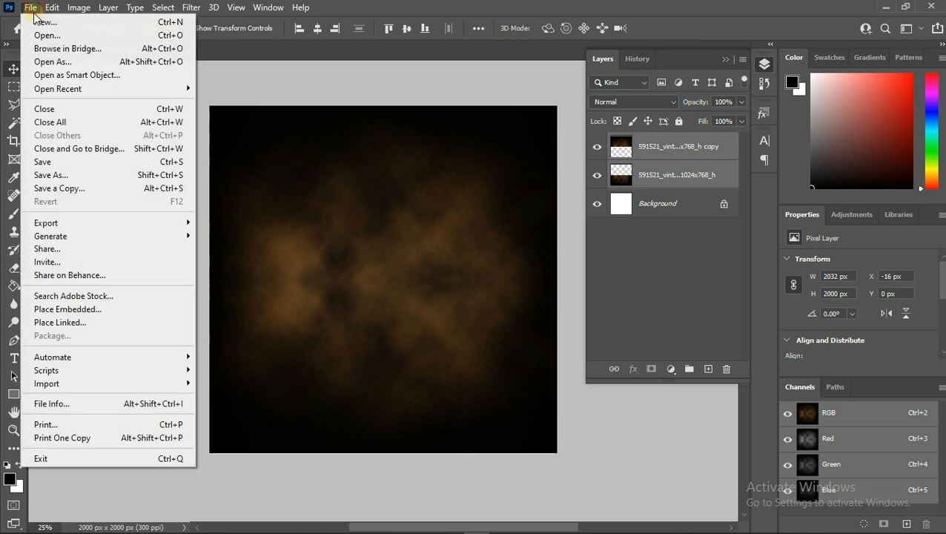
{"action": "left_click", "coordinate": [83, 309]}
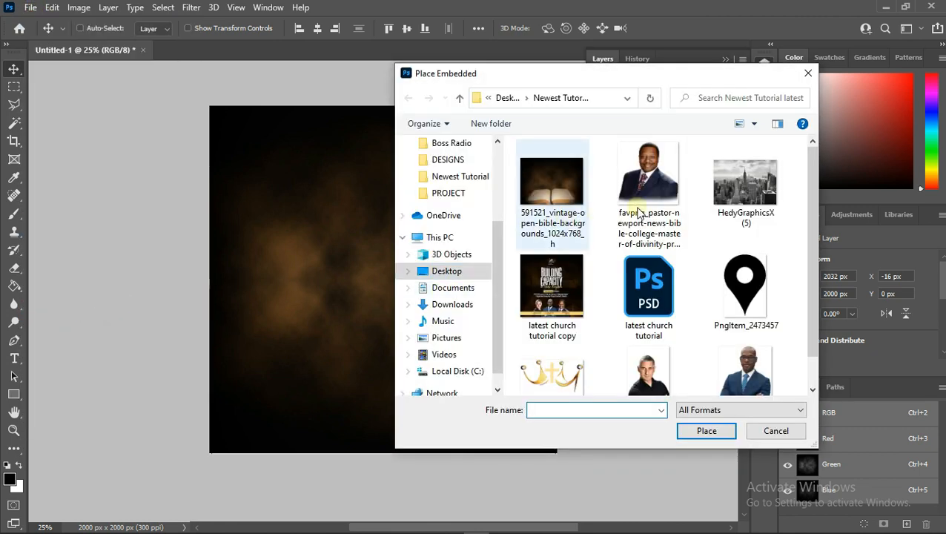
{"action": "scroll", "coordinate": [769, 261], "scroll_direction": "down", "scroll_amount": 1}
{"action": "double_click", "coordinate": [545, 344]}
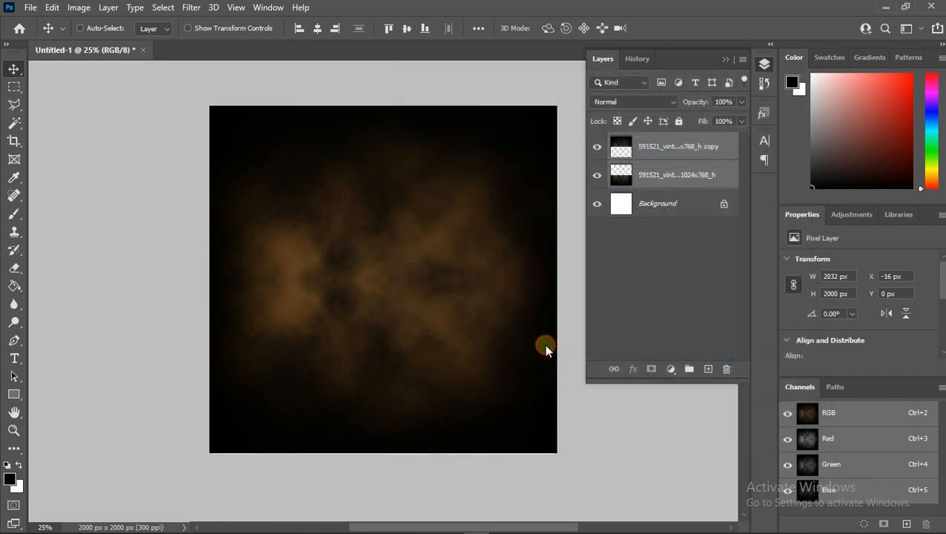
{"action": "left_click_drag", "start_coordinate": [383, 184], "coordinate": [391, 109]}
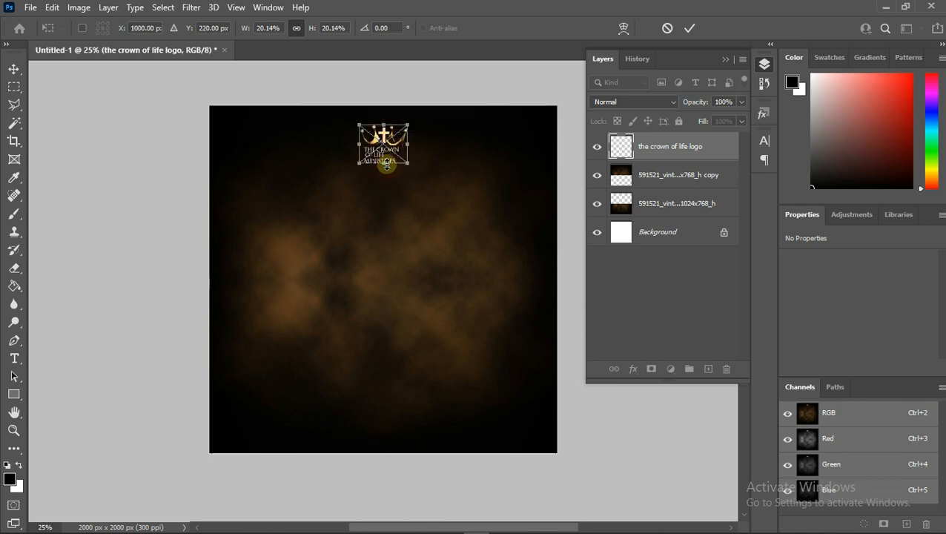
{"action": "left_click_drag", "start_coordinate": [386, 165], "coordinate": [384, 158]}
{"action": "left_click", "coordinate": [688, 27]}
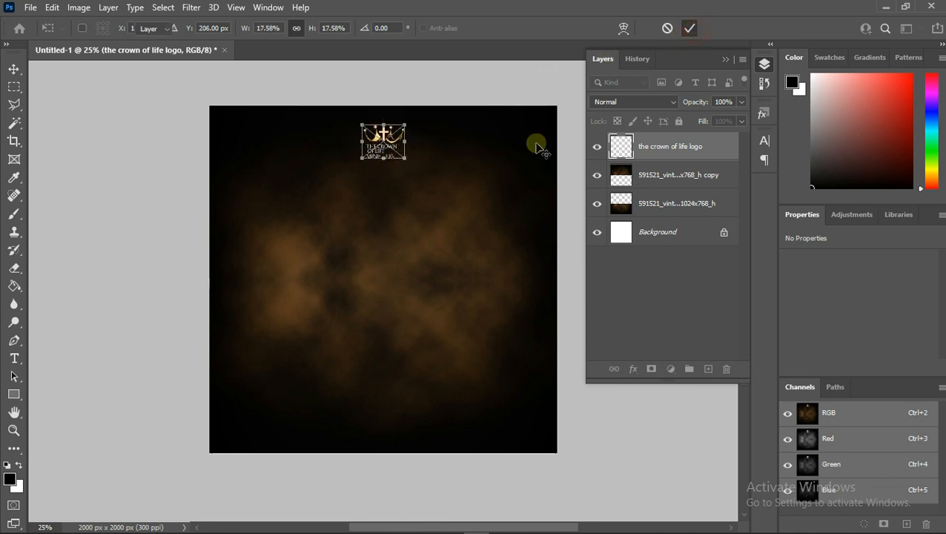
- Create a text layer below the logo and set its text colour to white
{"action": "left_click", "coordinate": [15, 357]}
{"action": "left_click", "coordinate": [355, 219]}
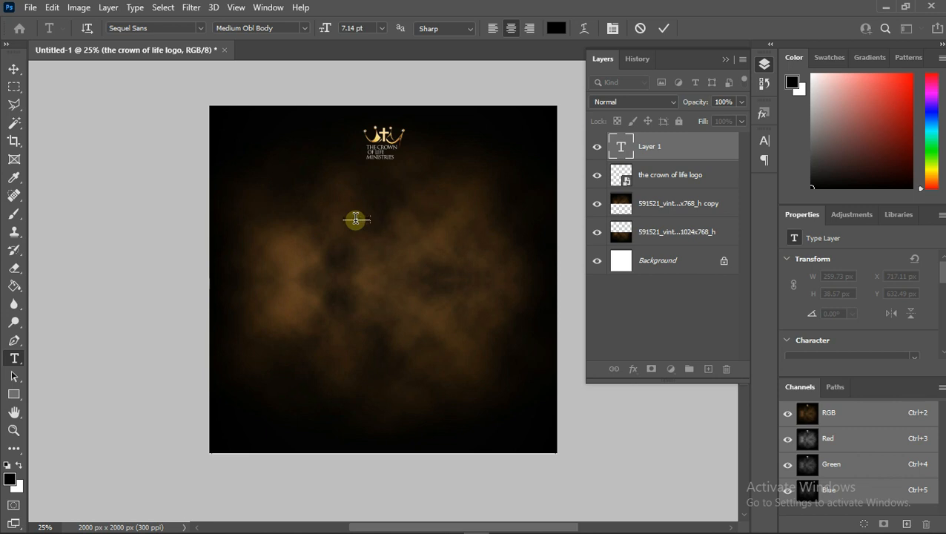
{"action": "right_click", "coordinate": [355, 219]}
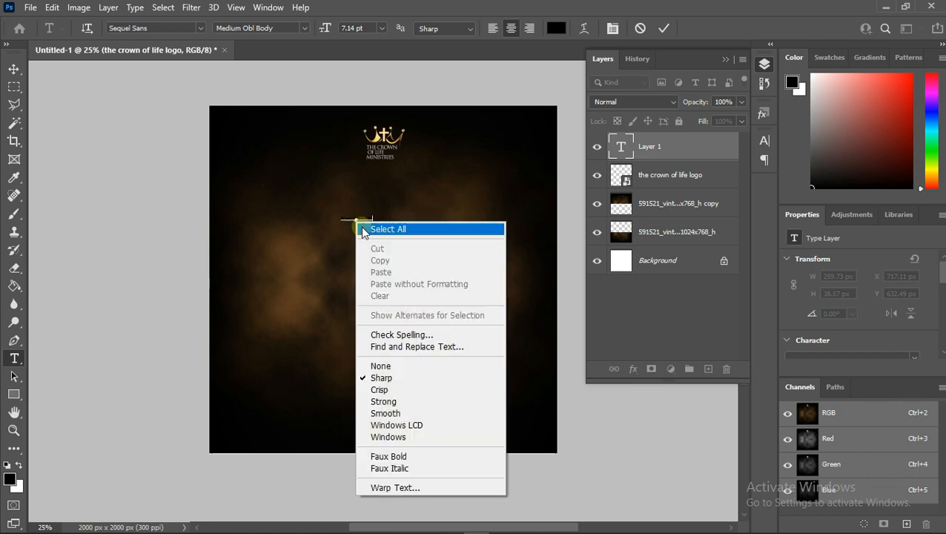
{"action": "left_click", "coordinate": [380, 225]}
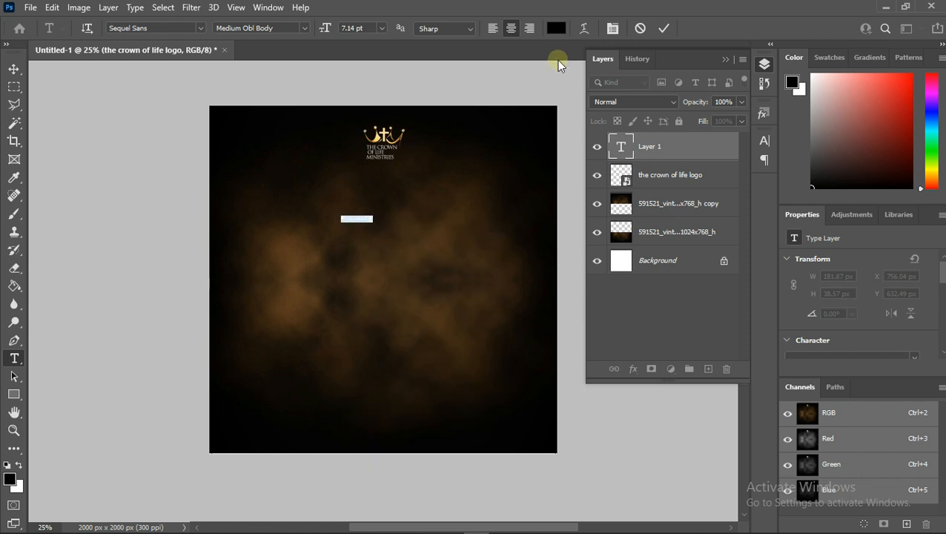
{"action": "left_click", "coordinate": [556, 28]}
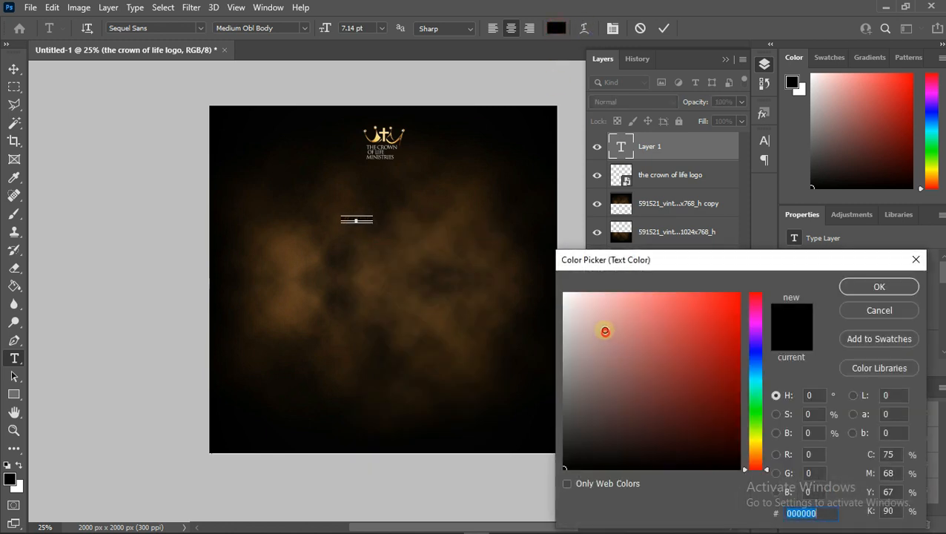
{"action": "left_click_drag", "start_coordinate": [604, 334], "coordinate": [547, 240]}
{"action": "left_click", "coordinate": [867, 286]}
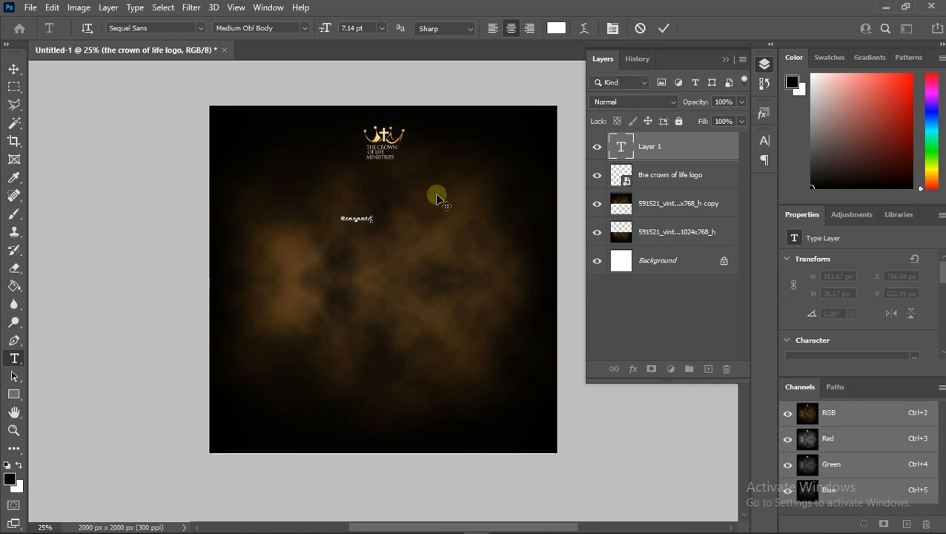
- Set the "Presents" text's tracking to 500 and its font style to Medium Body
{"action": "right_click", "coordinate": [344, 217]}
{"action": "left_click", "coordinate": [378, 231]}
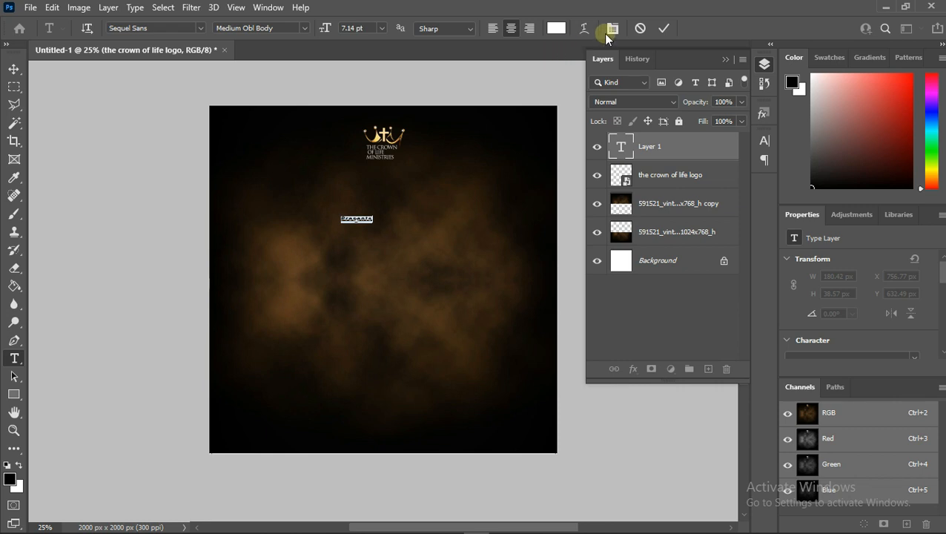
{"action": "left_click", "coordinate": [610, 29]}
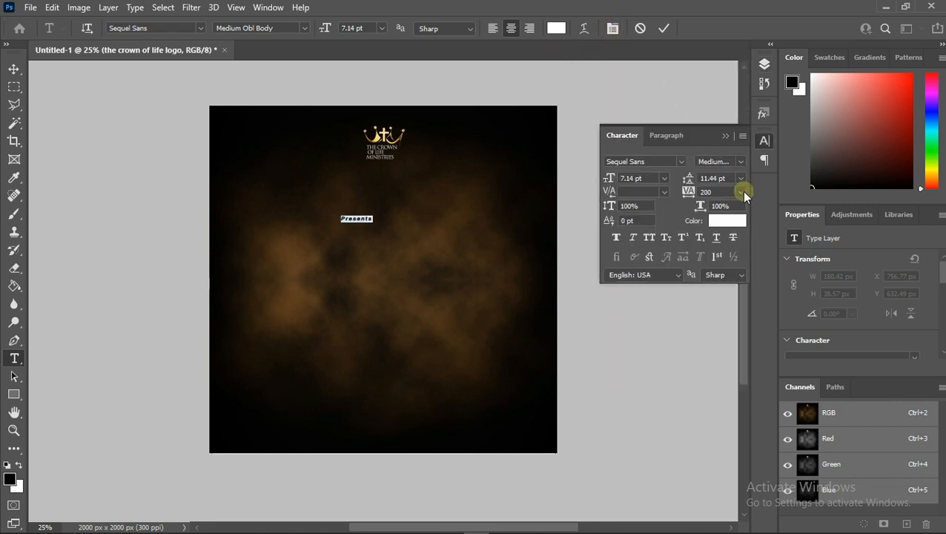
{"action": "left_click", "coordinate": [721, 192]}
{"action": "type", "text": "500"}
{"action": "key", "text": "Return"}
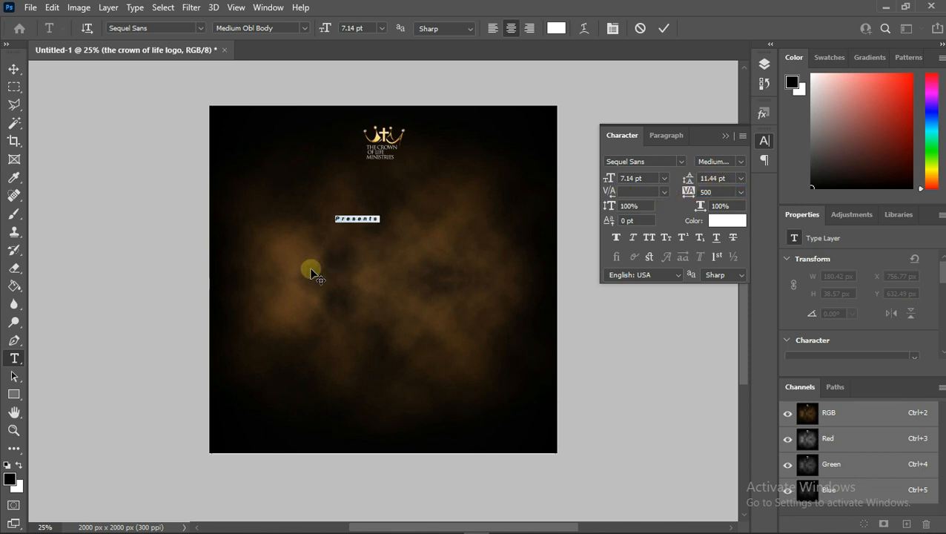
{"action": "left_click", "coordinate": [740, 161]}
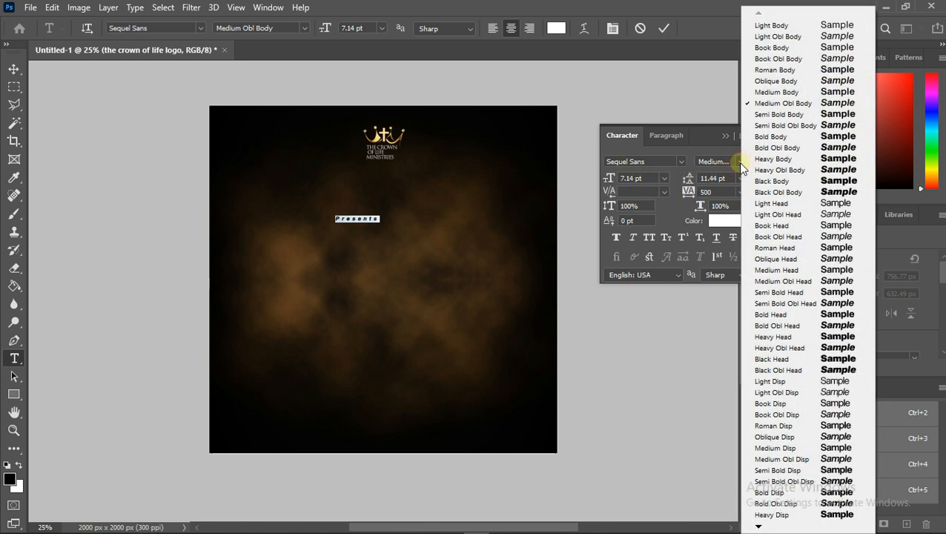
{"action": "left_click", "coordinate": [778, 92]}
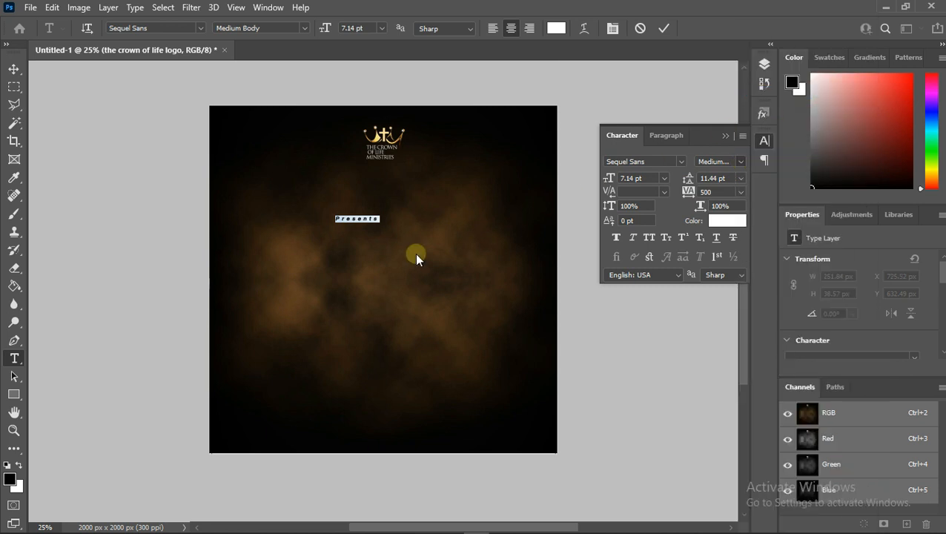
- Move the "Presents" text just below the logo, commit it, and centre it horizontally on the canvas
{"action": "left_click_drag", "start_coordinate": [357, 276], "coordinate": [382, 228]}
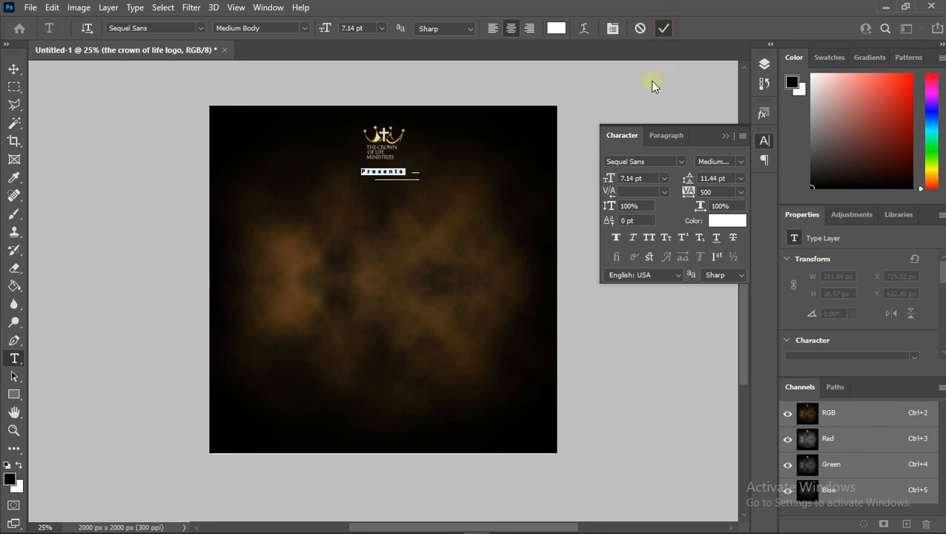
{"action": "left_click", "coordinate": [472, 251]}
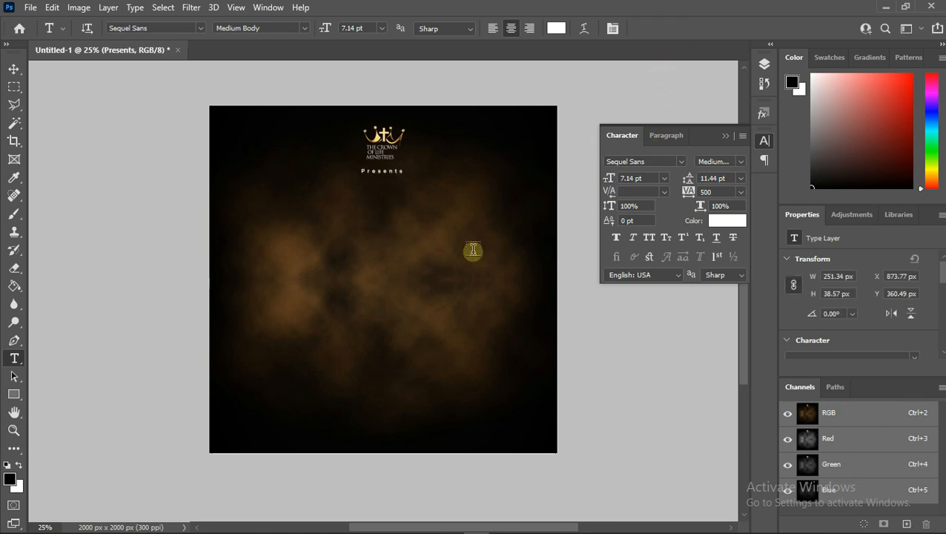
{"action": "key", "text": "ctrl+a"}
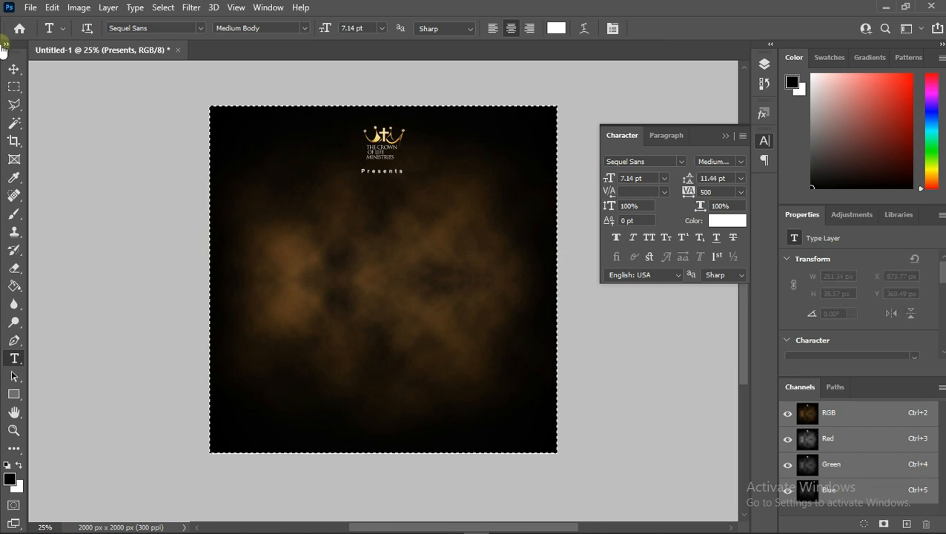
{"action": "left_click", "coordinate": [13, 68]}
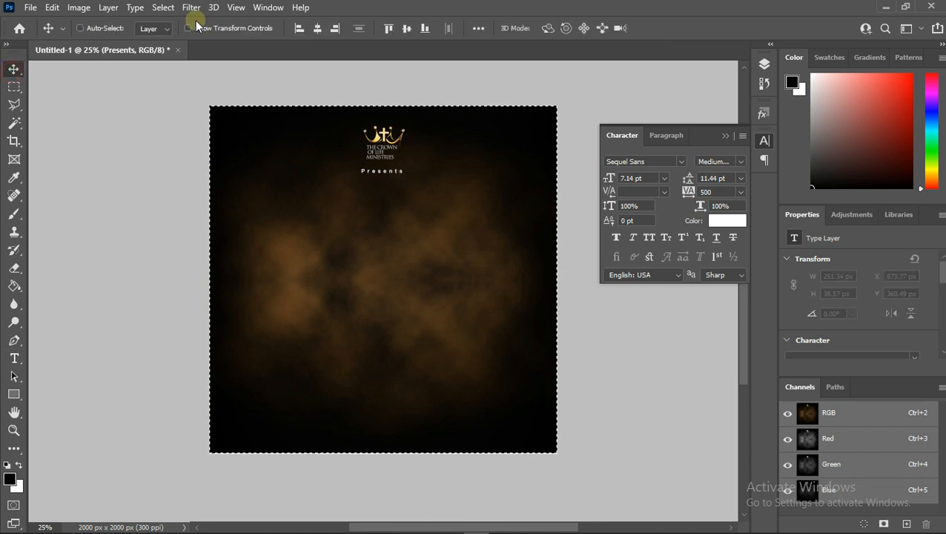
{"action": "left_click", "coordinate": [316, 29]}
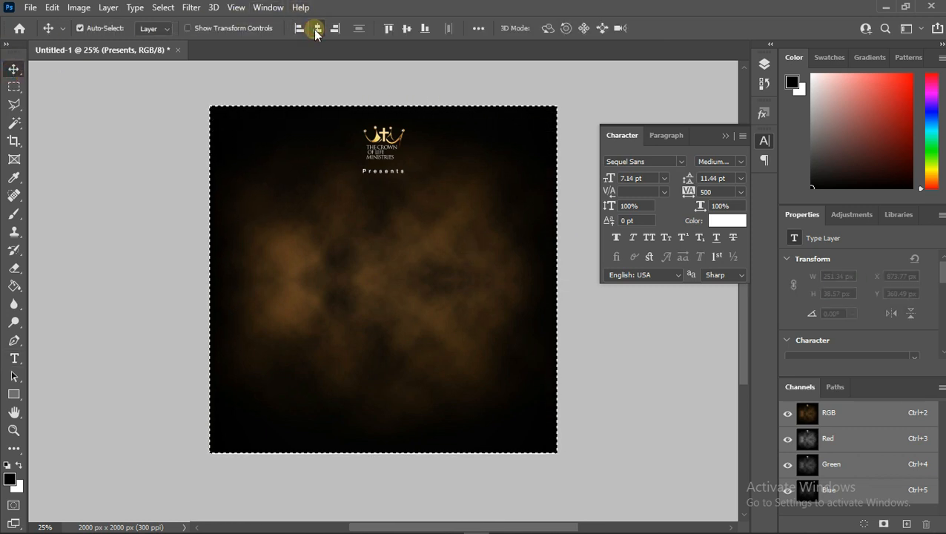
{"action": "key", "text": "ctrl+d"}
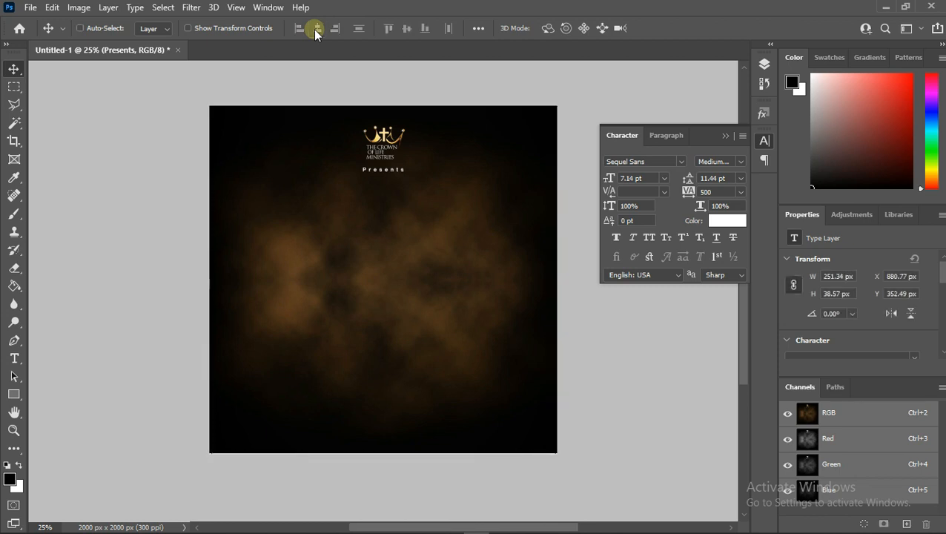
- Create a new text layer with tracking -75 and enter the title "BUILDING CAPACITY" on two lines
{"action": "left_click", "coordinate": [14, 355]}
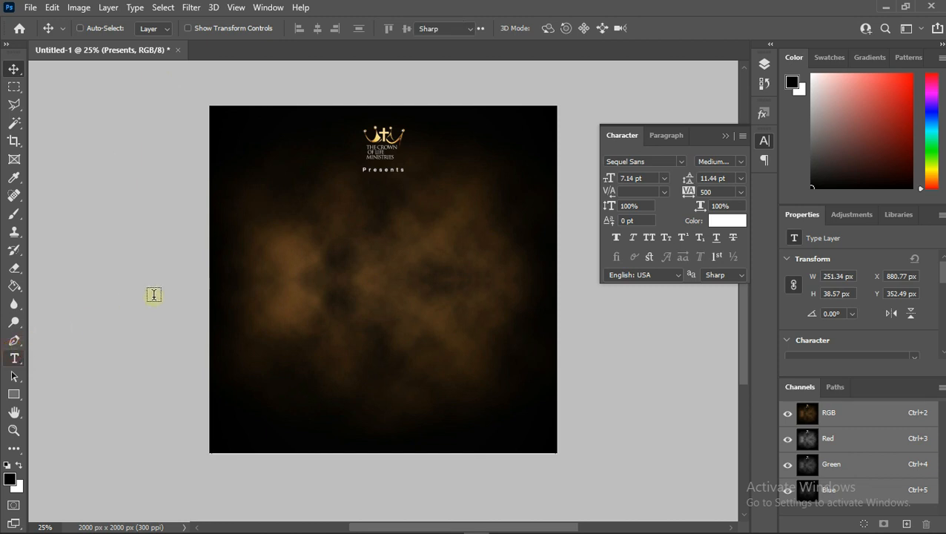
{"action": "left_click", "coordinate": [340, 214]}
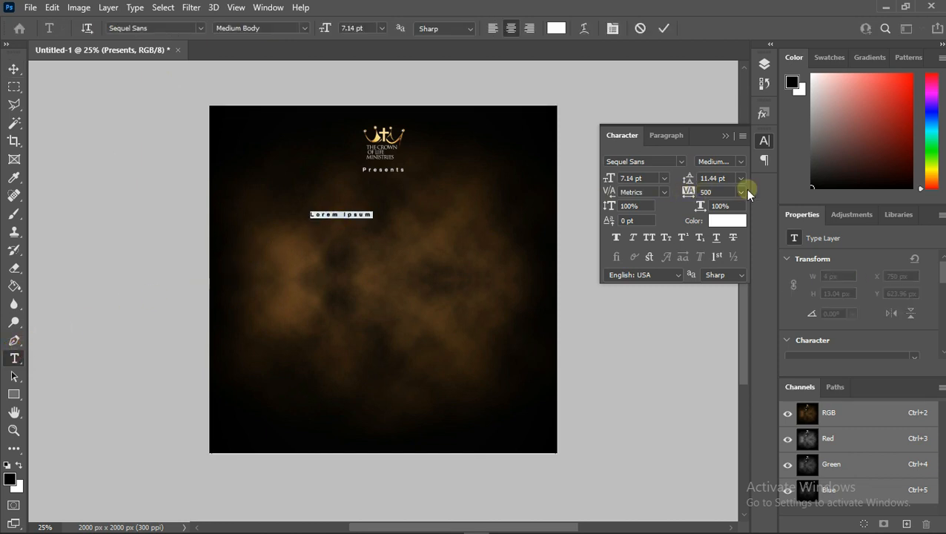
{"action": "left_click", "coordinate": [741, 192]}
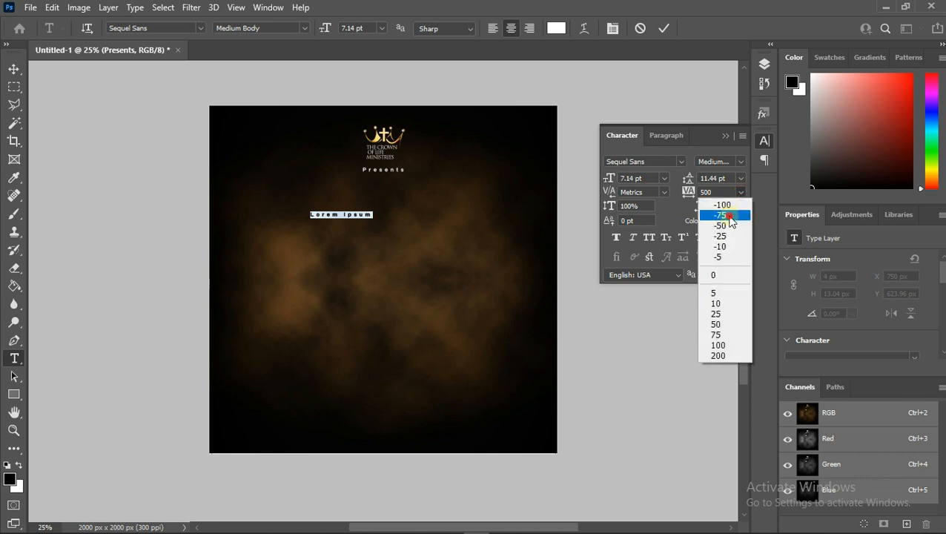
{"action": "left_click", "coordinate": [717, 217]}
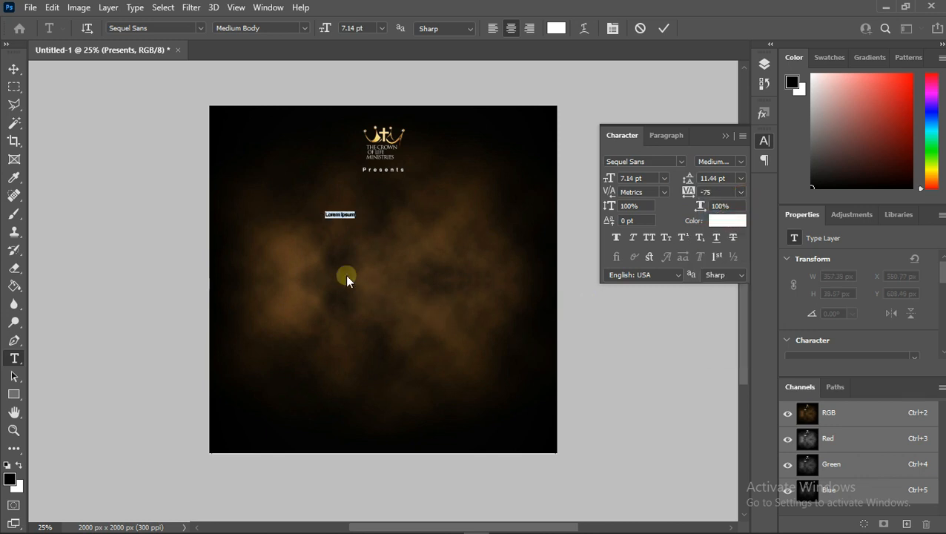
{"action": "key", "text": "BackSpace"}
{"action": "type", "text": "PRAYING"}
{"action": "type", "text": "G"}
{"action": "type", "text": "S"}
{"action": "type", "text": "APAC"}
{"action": "type", "text": "ITY"}
- Set the title's font to Dharma Gothic E ExLight at 72 pt
{"action": "right_click", "coordinate": [350, 222]}
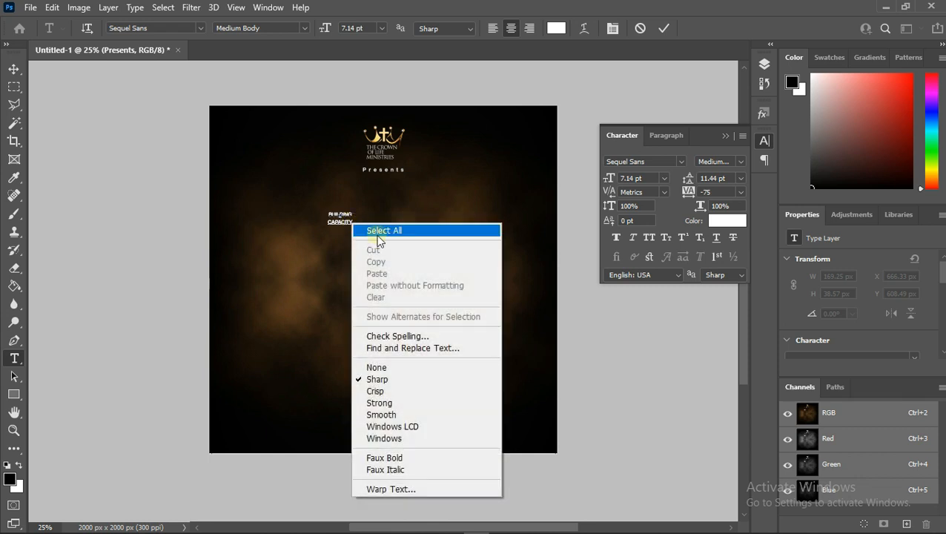
{"action": "left_click", "coordinate": [379, 231]}
{"action": "left_click", "coordinate": [202, 27]}
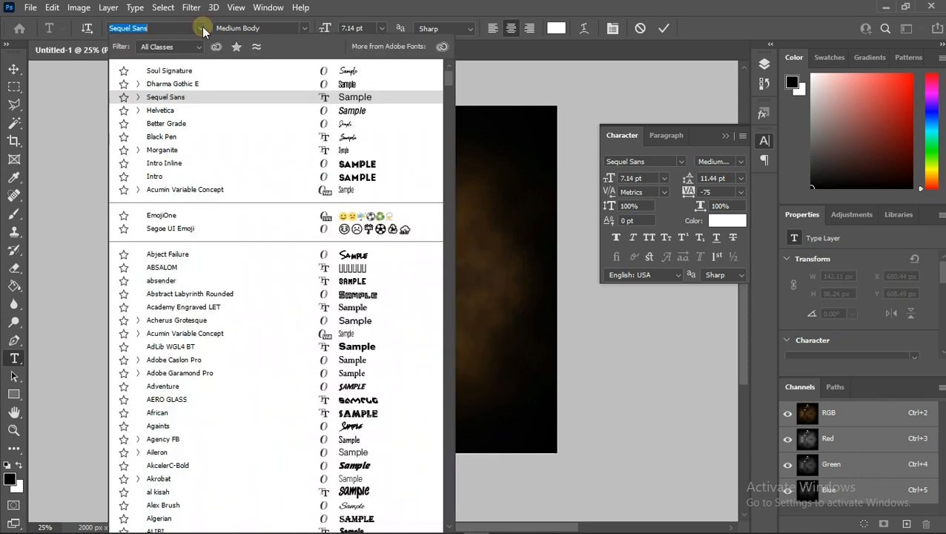
{"action": "left_click", "coordinate": [204, 85]}
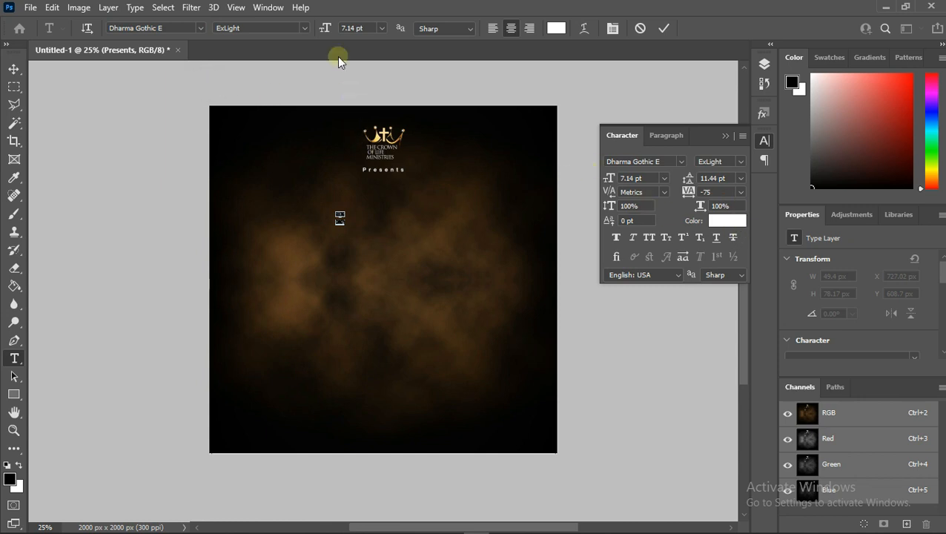
{"action": "left_click", "coordinate": [381, 28]}
{"action": "left_click", "coordinate": [363, 194]}
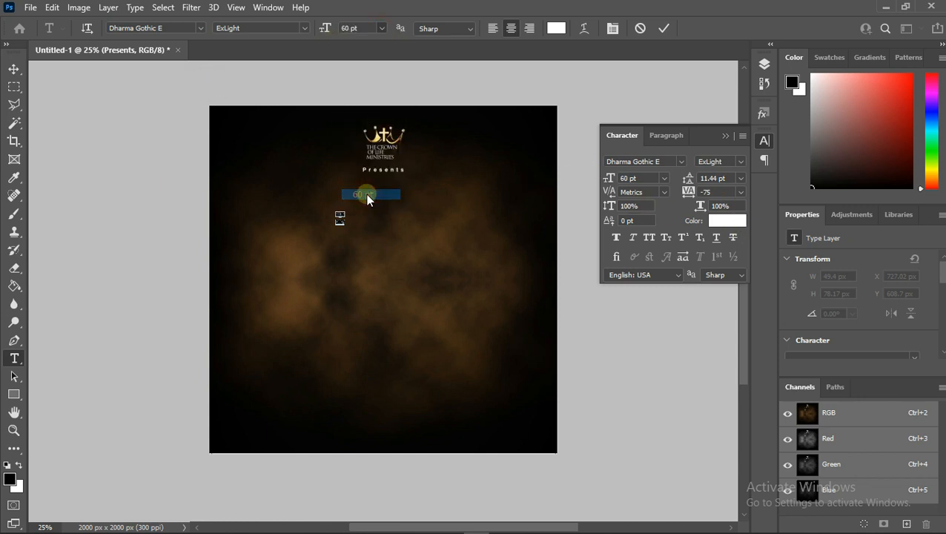
{"action": "left_click", "coordinate": [383, 28]}
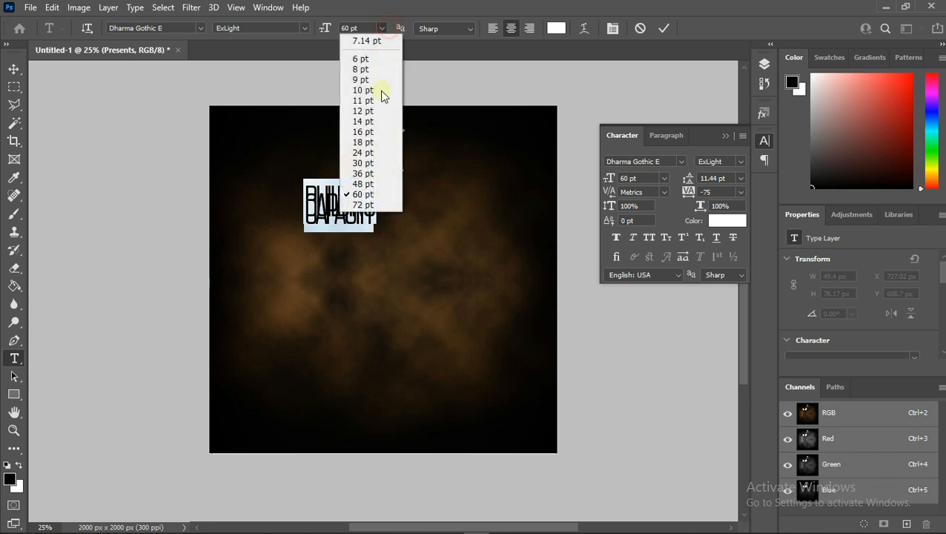
{"action": "left_click", "coordinate": [376, 205]}
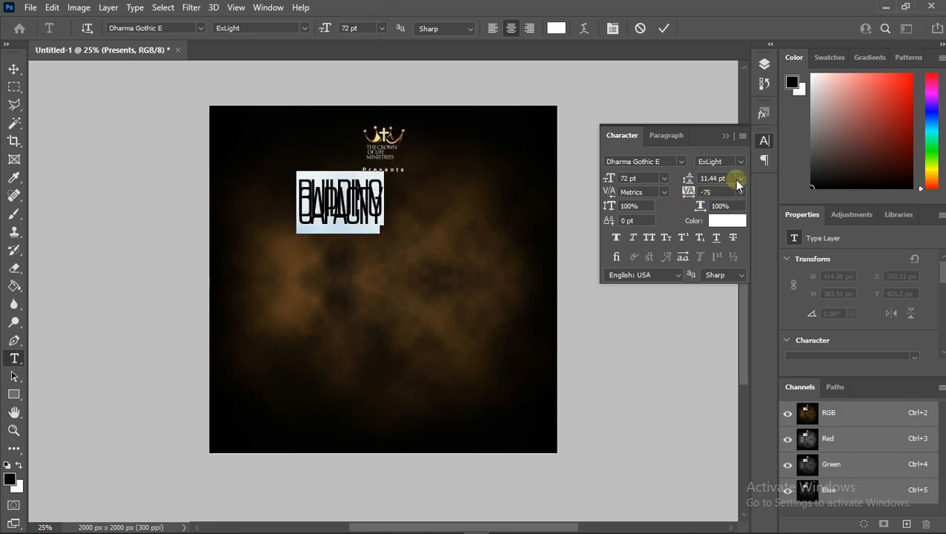
- Set the title's tracking to 0 and its leading to 55 pt
{"action": "left_click", "coordinate": [740, 192]}
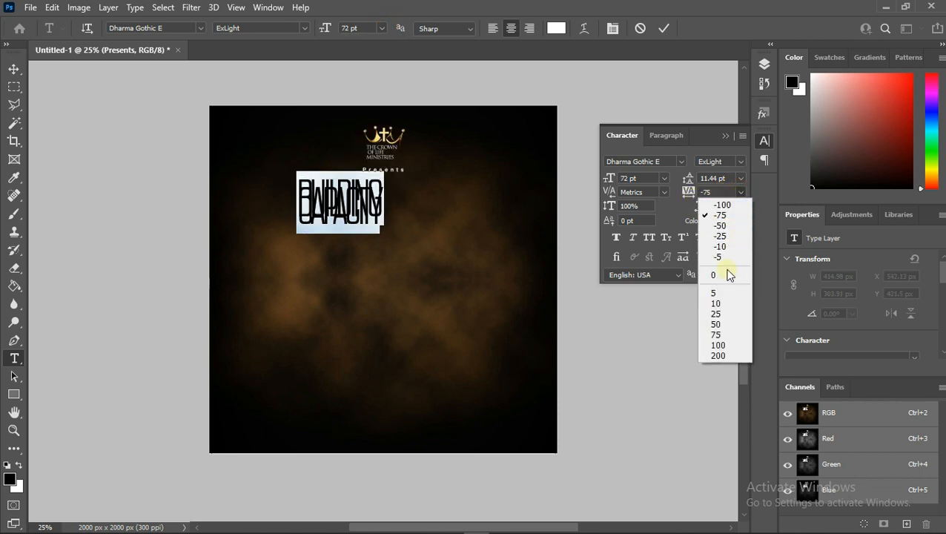
{"action": "left_click", "coordinate": [725, 273]}
{"action": "left_click", "coordinate": [739, 178]}
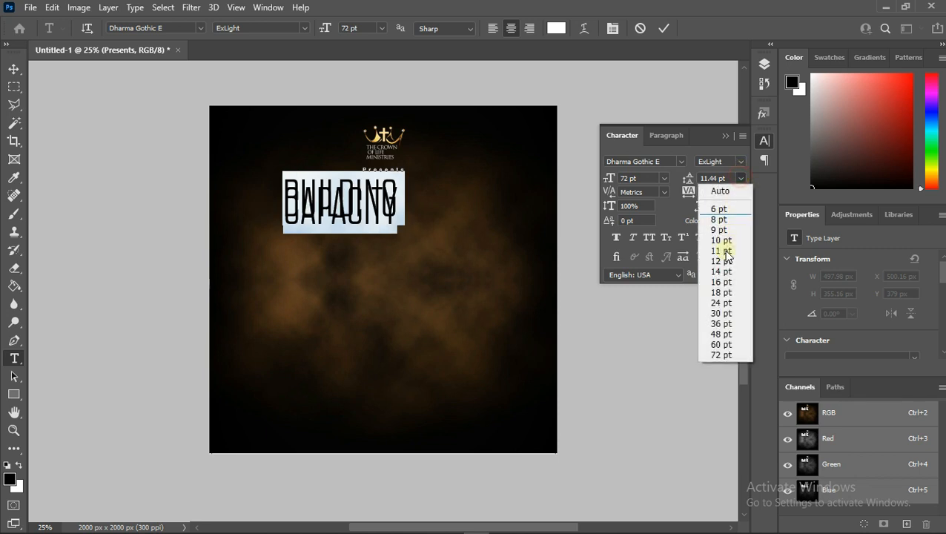
{"action": "left_click", "coordinate": [723, 345]}
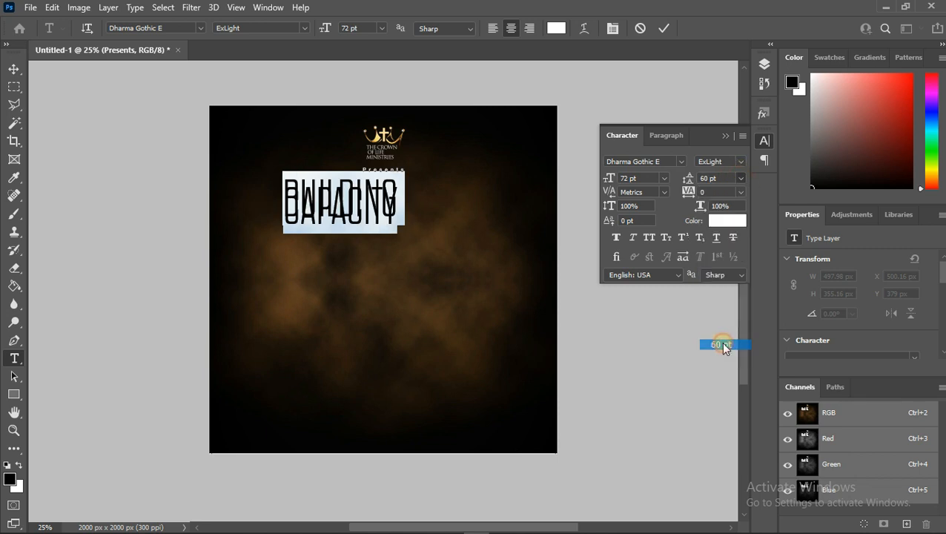
{"action": "left_click", "coordinate": [694, 179]}
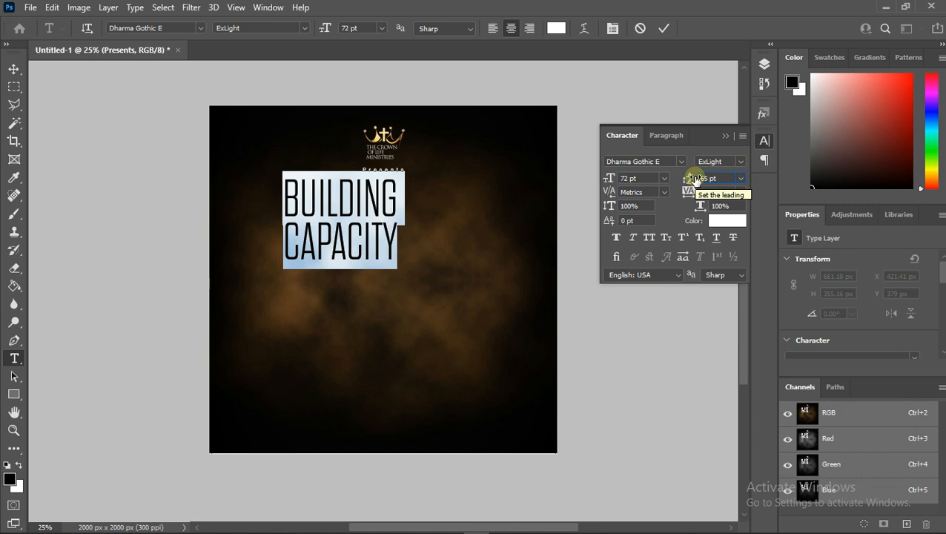
{"action": "key", "text": "Return"}
{"action": "left_click", "coordinate": [688, 178]}
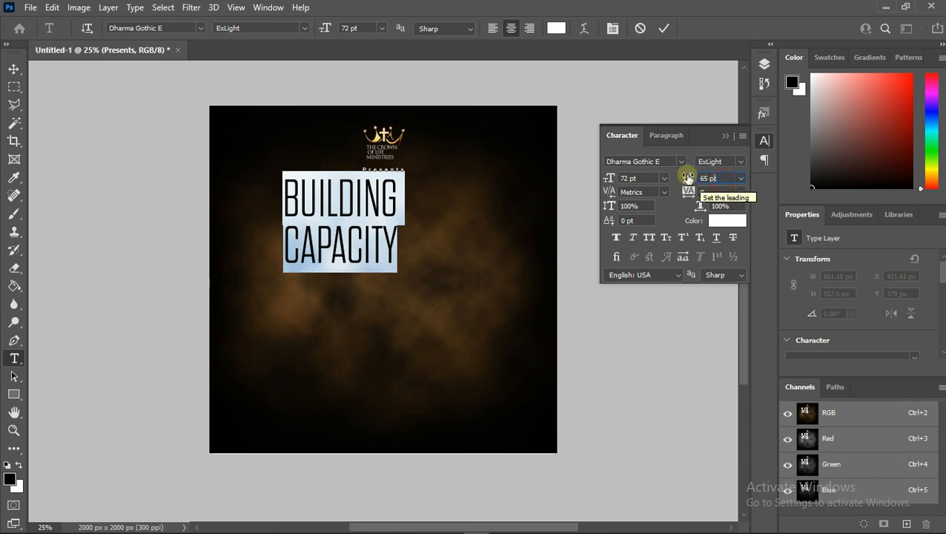
{"action": "type", "text": "55"}
{"action": "key", "text": "Return"}
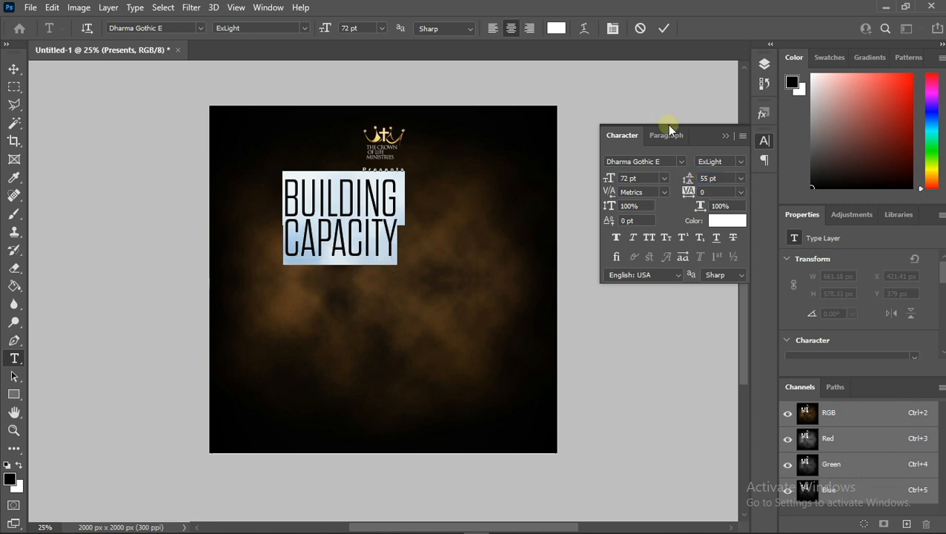
- Change the title's font to Morganite SemiBold and move the title centred below "Presents"
{"action": "left_click", "coordinate": [740, 192]}
{"action": "left_click", "coordinate": [740, 193]}
{"action": "left_click", "coordinate": [174, 27]}
{"action": "type", "text": "M"}
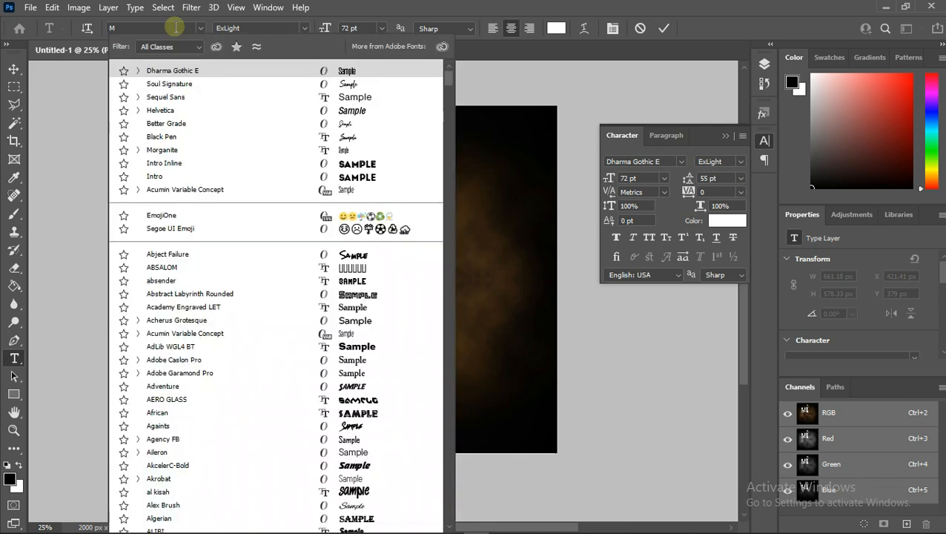
{"action": "type", "text": "OR"}
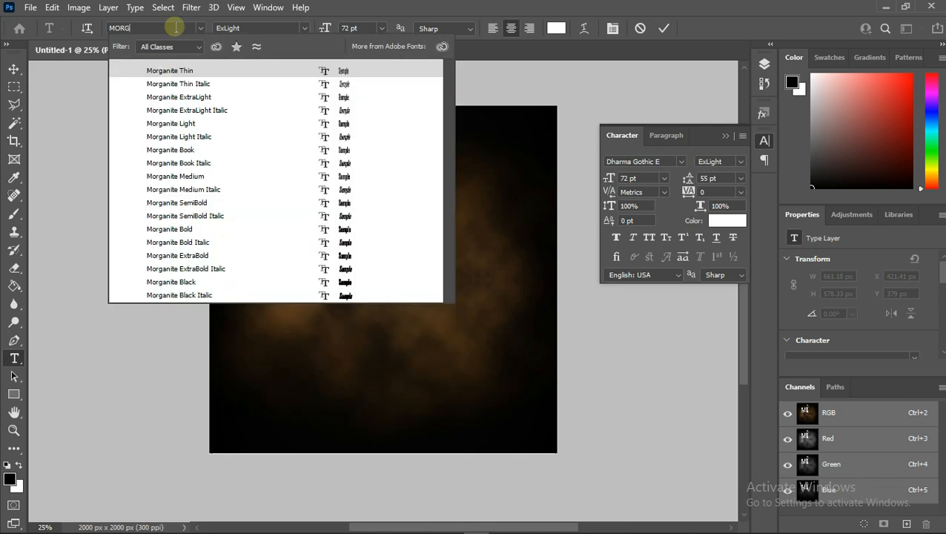
{"action": "left_click", "coordinate": [190, 202]}
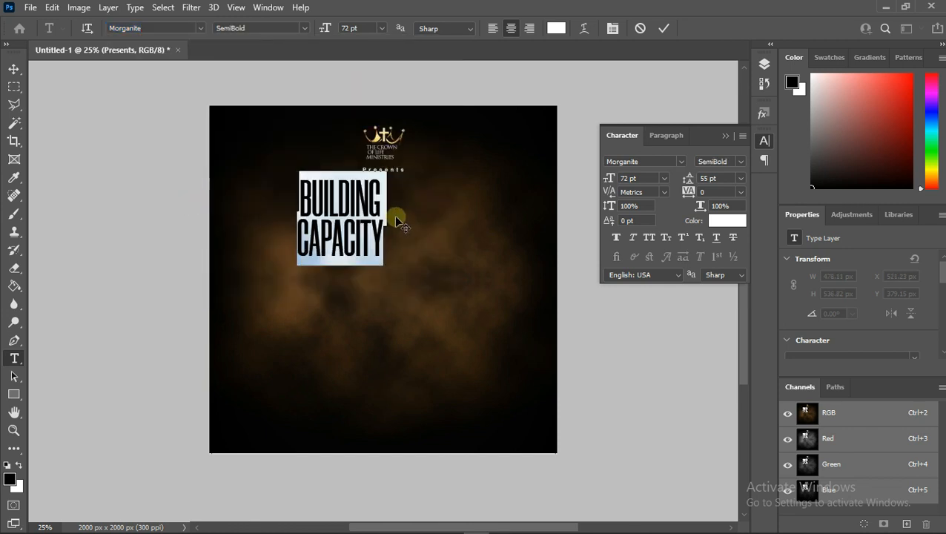
{"action": "left_click_drag", "start_coordinate": [323, 294], "coordinate": [369, 308]}
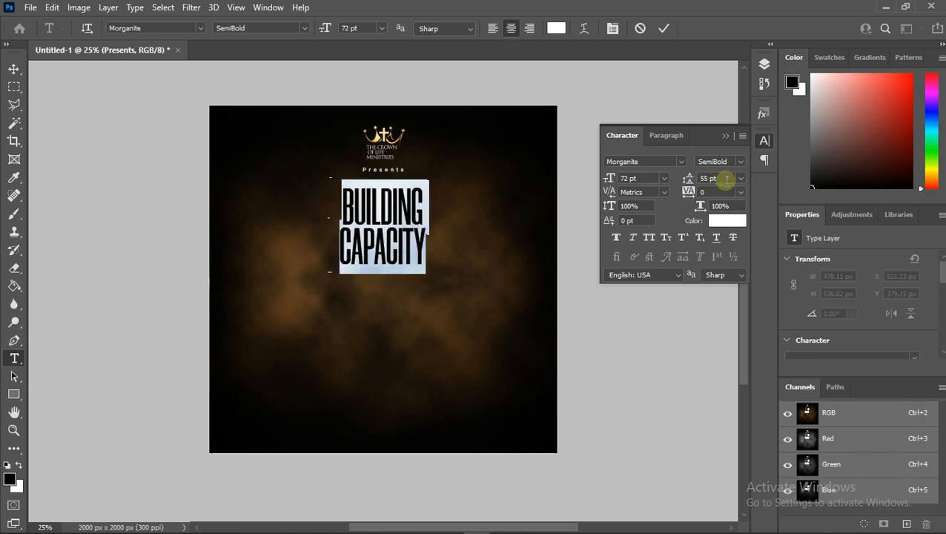
- Set the title's leading to 54 pt and commit the text edit
{"action": "left_click", "coordinate": [685, 180]}
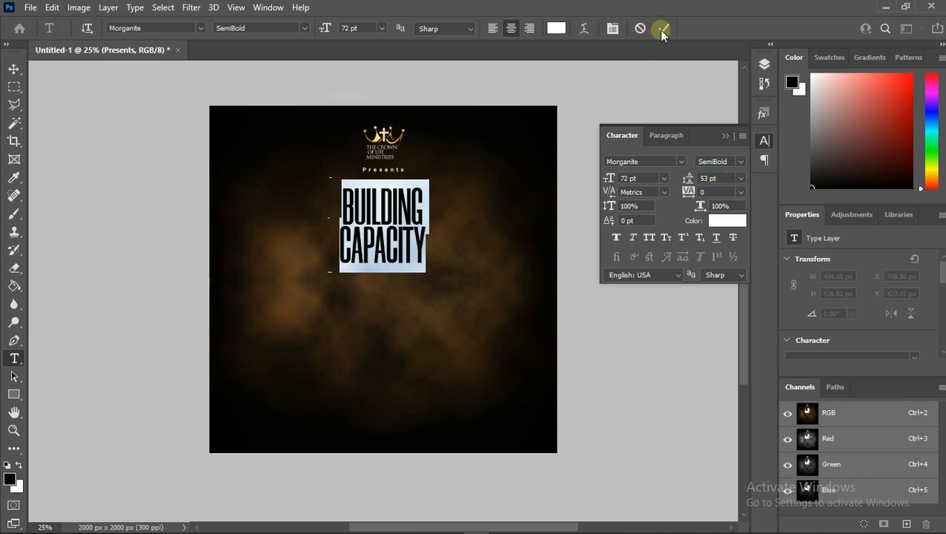
{"action": "left_click", "coordinate": [411, 158]}
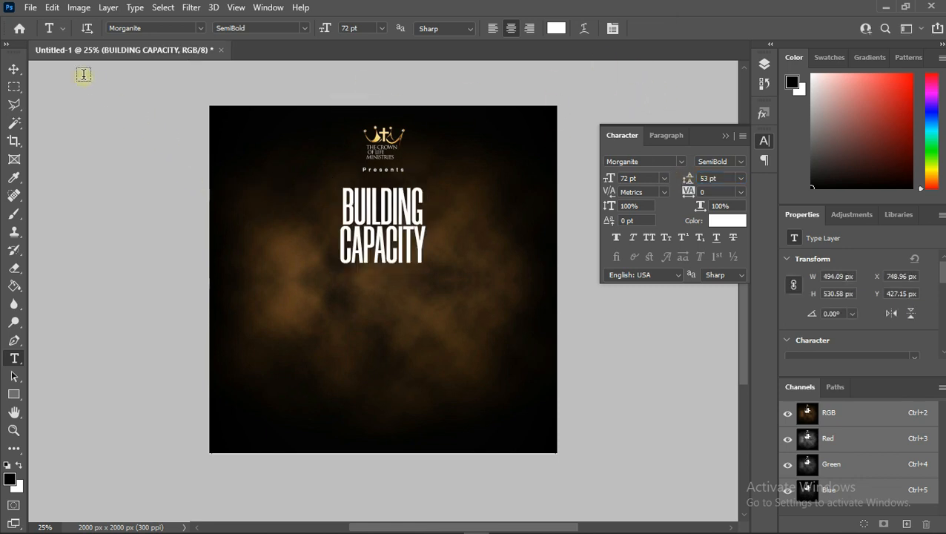
{"action": "left_click_drag", "start_coordinate": [340, 245], "coordinate": [456, 191]}
{"action": "left_click_drag", "start_coordinate": [339, 199], "coordinate": [431, 266]}
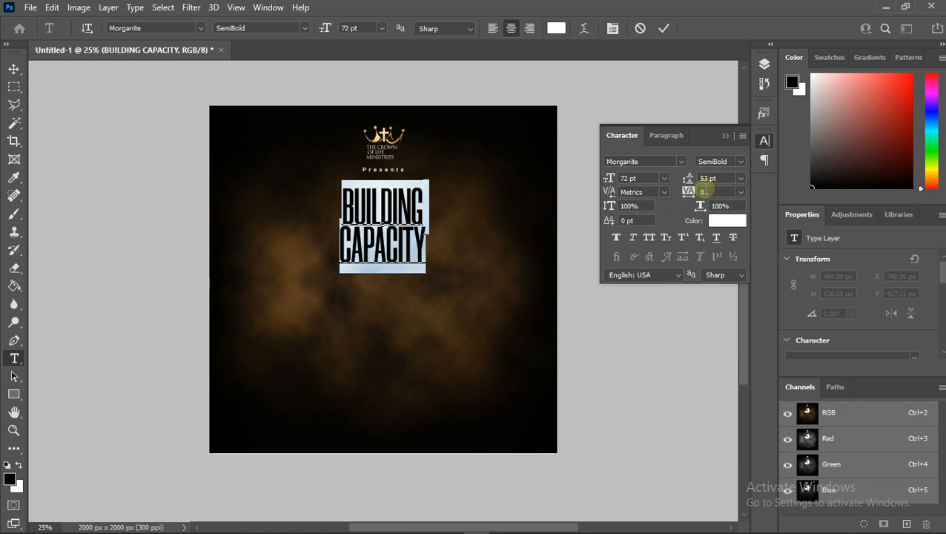
{"action": "left_click", "coordinate": [723, 178]}
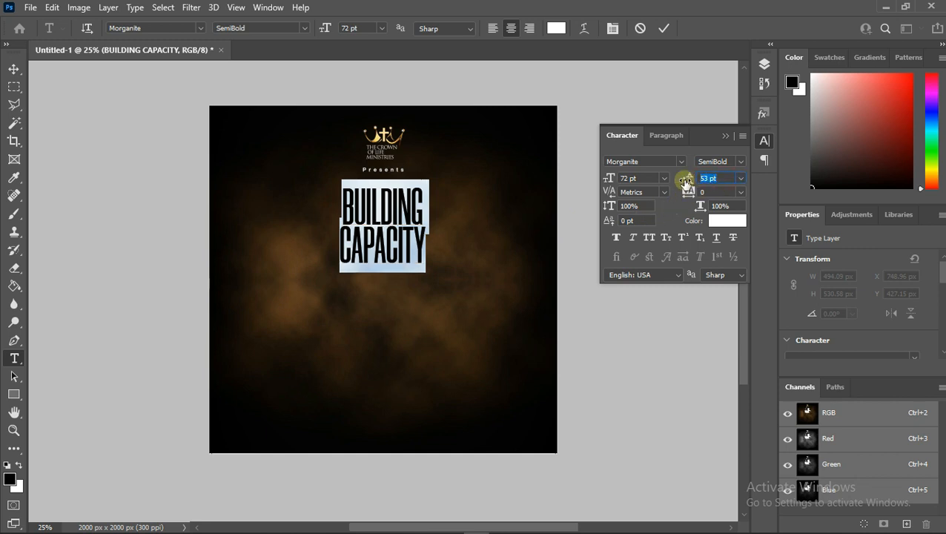
{"action": "type", "text": "54"}
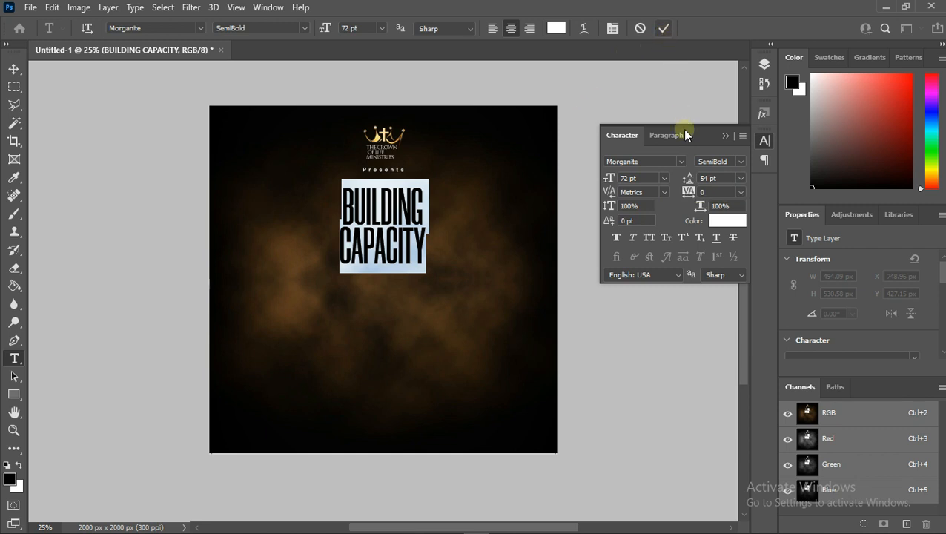
{"action": "left_click", "coordinate": [662, 30]}
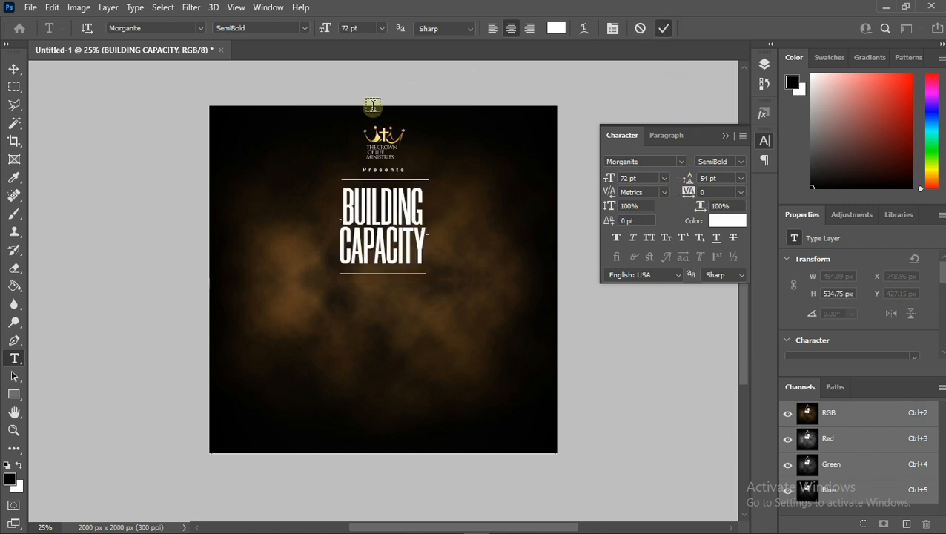
- Select the whole canvas and centre the title horizontally on it
{"action": "left_click", "coordinate": [12, 69]}
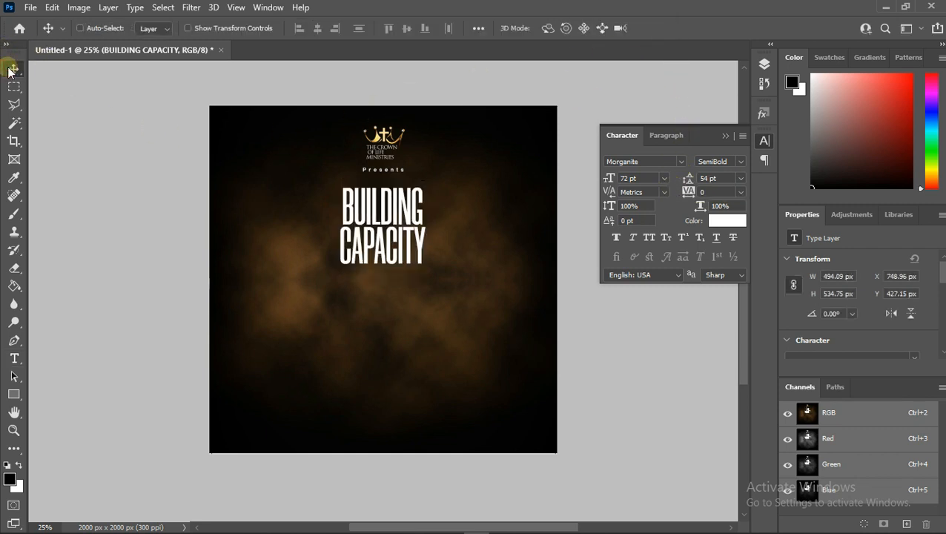
{"action": "key", "text": "ctrl+a"}
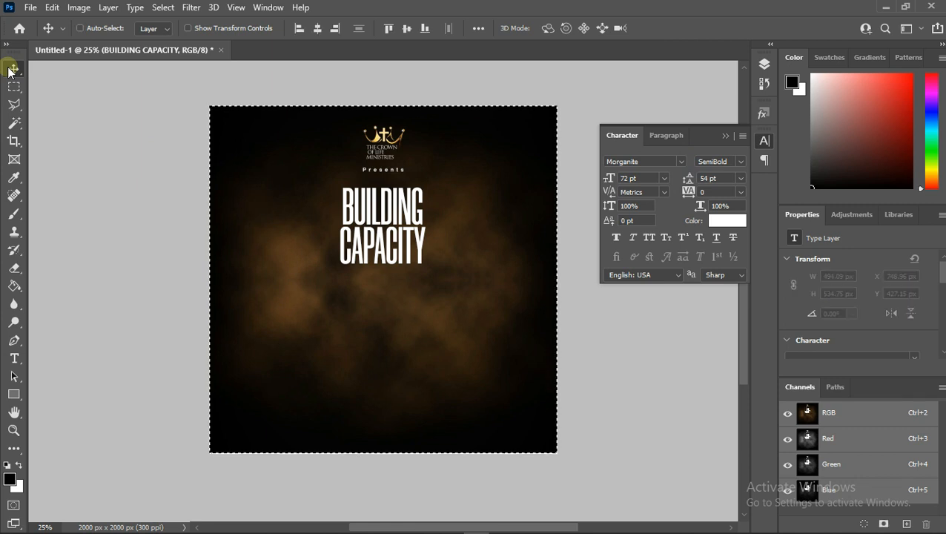
{"action": "left_click", "coordinate": [316, 29]}
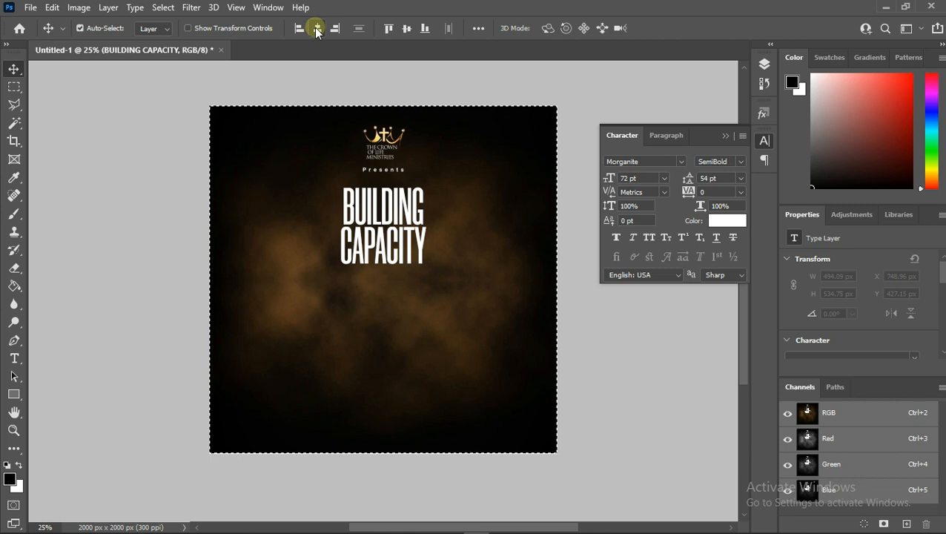
- Scale the title up to about 116% with Free Transform
{"action": "key", "text": "ctrl+t"}
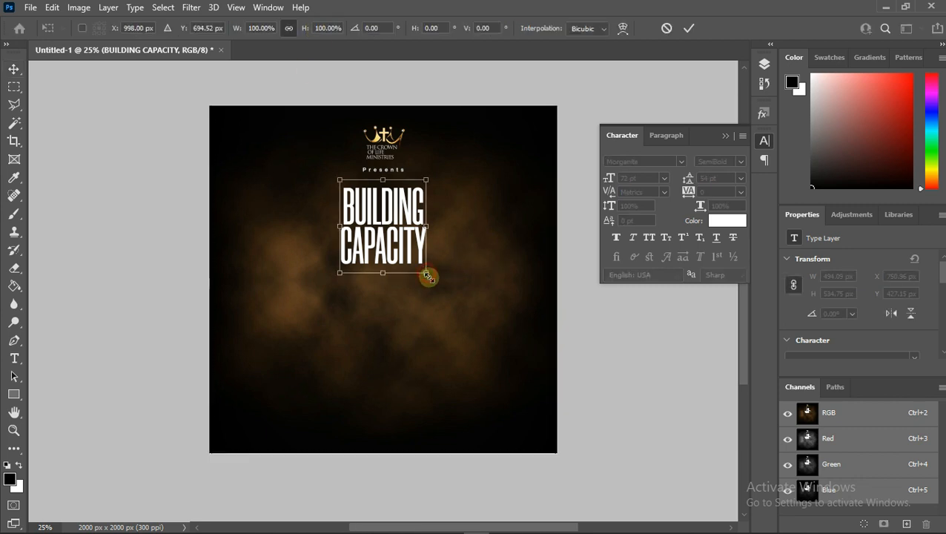
{"action": "left_click_drag", "start_coordinate": [429, 277], "coordinate": [430, 281]}
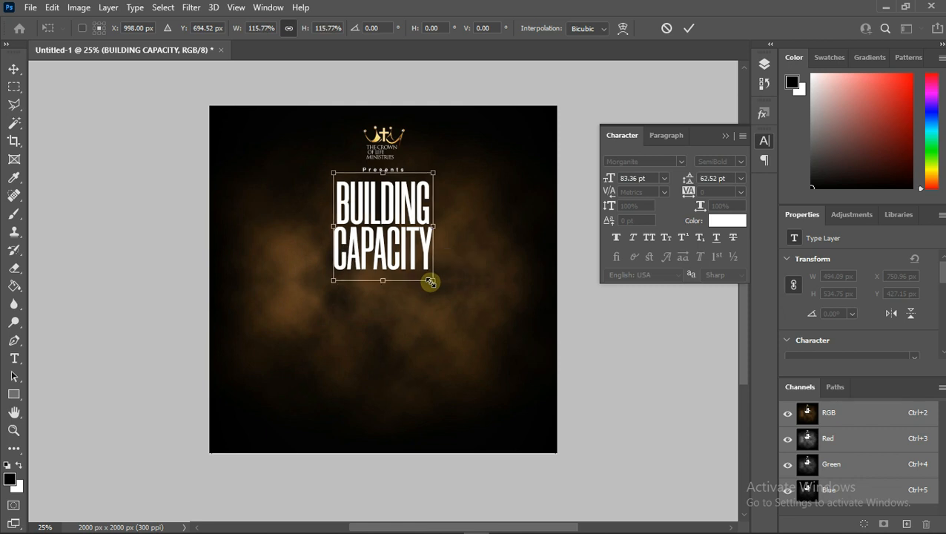
{"action": "left_click", "coordinate": [689, 28]}
- Apply a preset metallic layer style from the Styles library to the title layer
{"action": "left_click", "coordinate": [764, 63]}
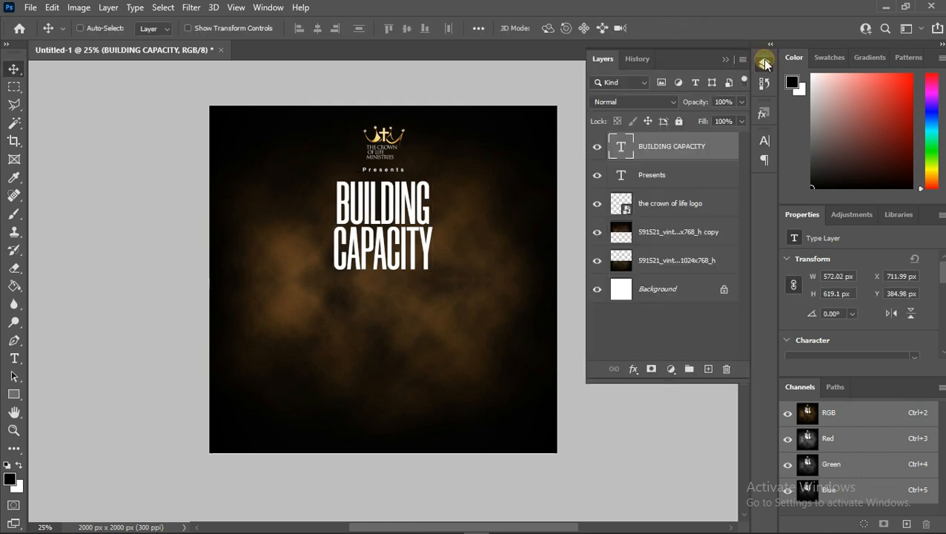
{"action": "left_click", "coordinate": [765, 120]}
{"action": "scroll", "coordinate": [673, 194], "scroll_direction": "down", "scroll_amount": 1}
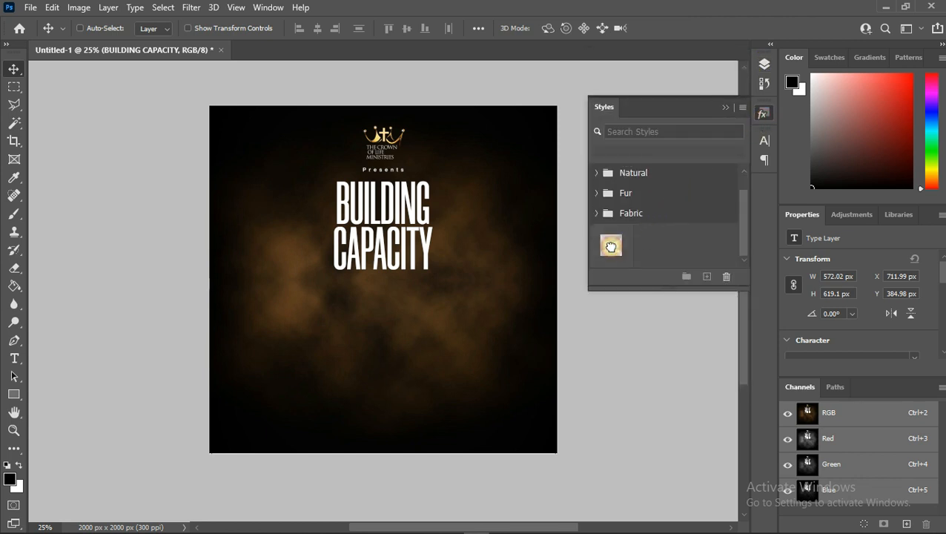
{"action": "left_click", "coordinate": [611, 247]}
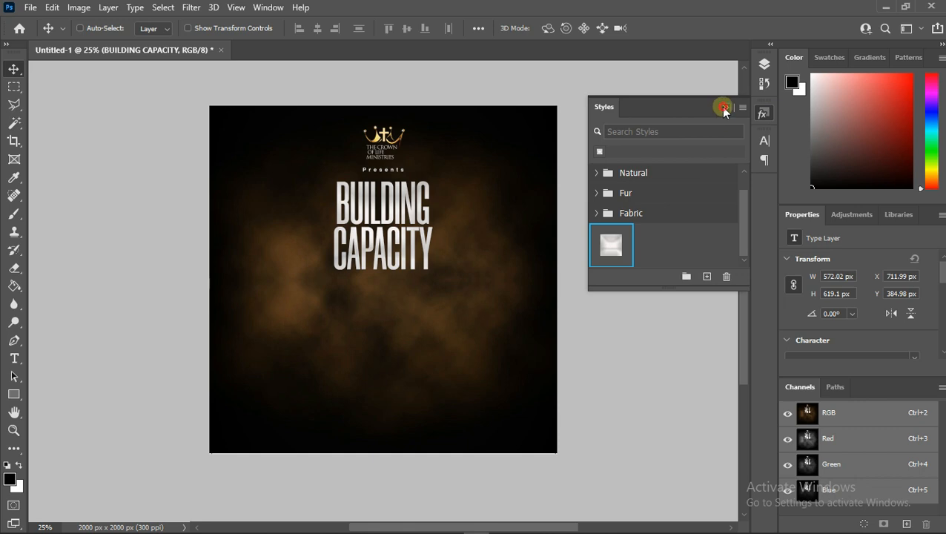
{"action": "left_click", "coordinate": [724, 108]}
{"action": "left_click", "coordinate": [764, 64]}
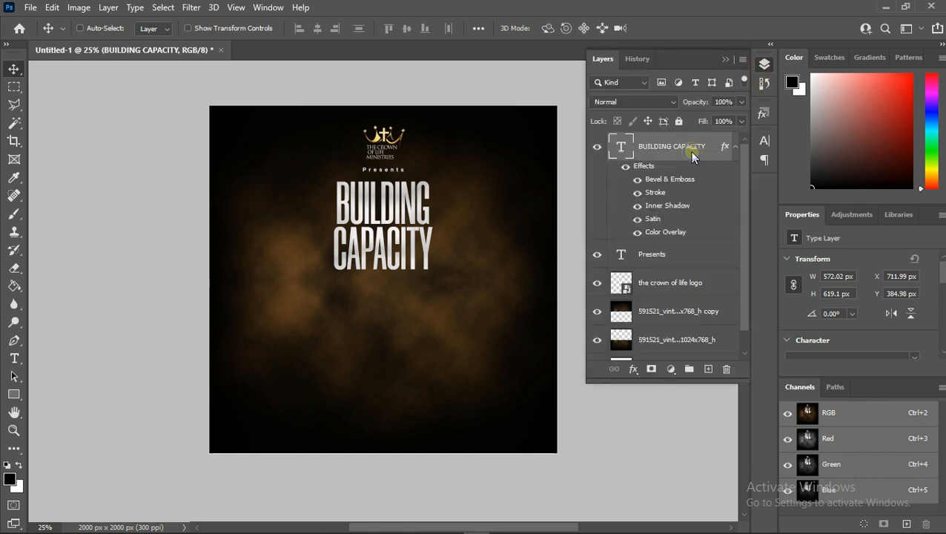
- Convert the title layer to a smart object and warp it with a Bulge at -14.1% bend
{"action": "right_click", "coordinate": [692, 156]}
{"action": "left_click", "coordinate": [723, 177]}
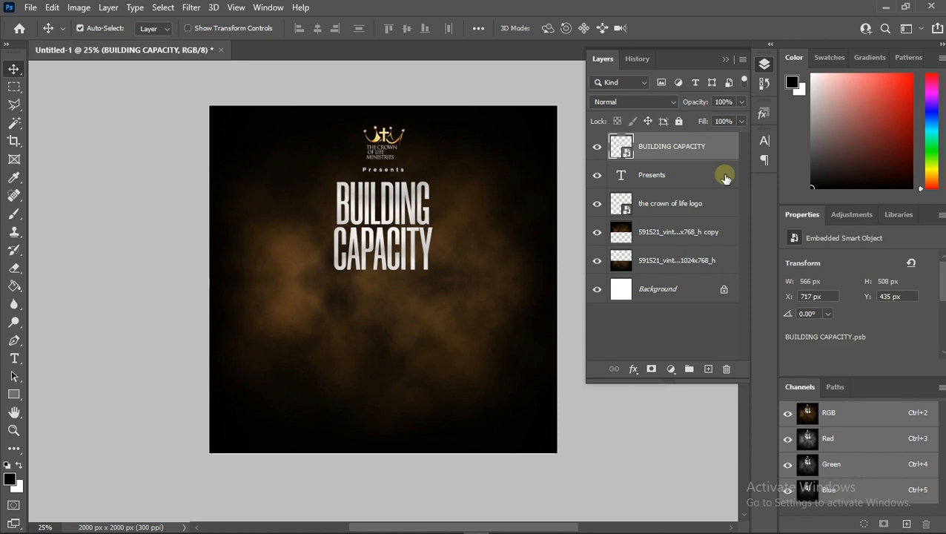
{"action": "key", "text": "ctrl+t"}
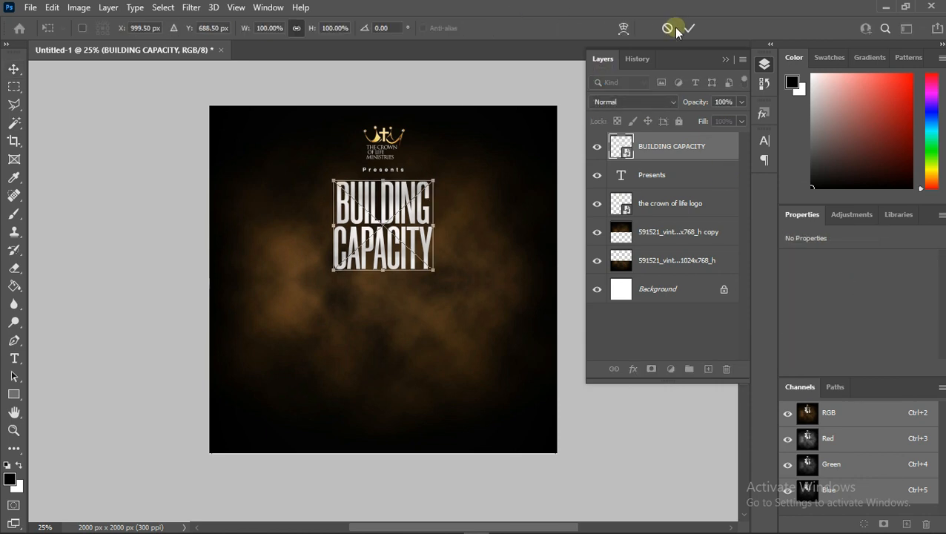
{"action": "left_click", "coordinate": [622, 31]}
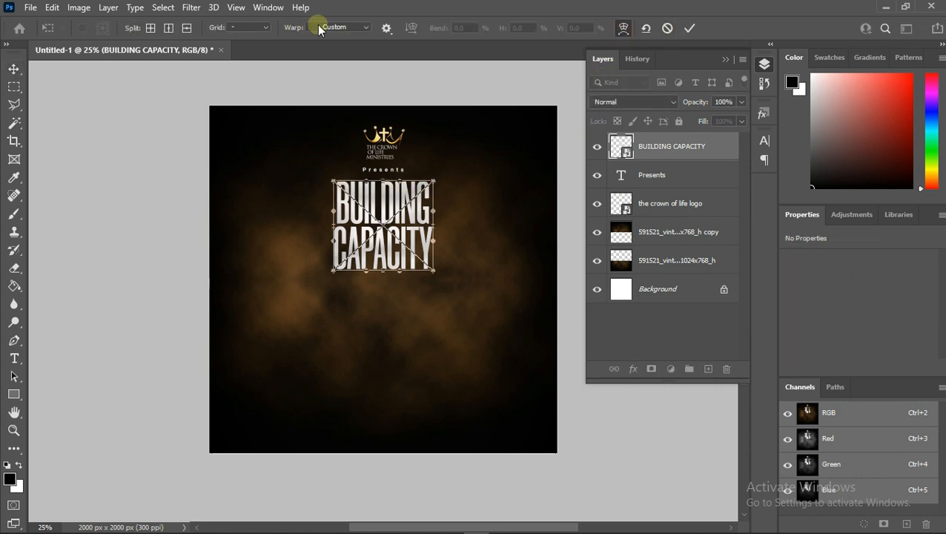
{"action": "left_click", "coordinate": [330, 28]}
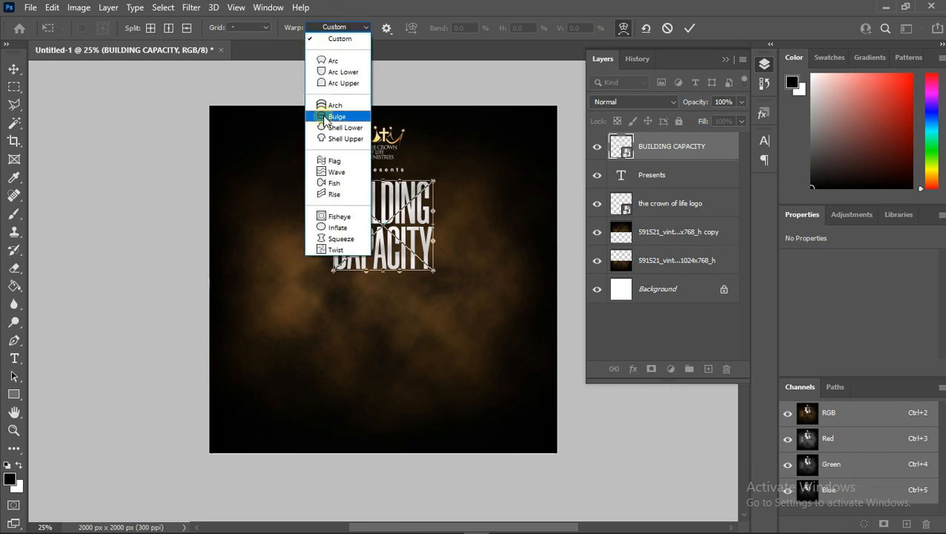
{"action": "left_click", "coordinate": [334, 119]}
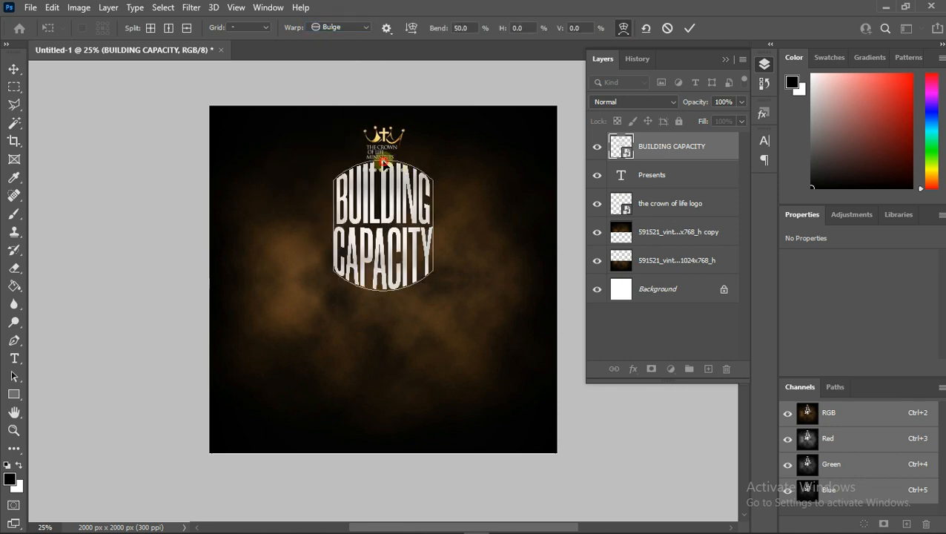
{"action": "left_click_drag", "start_coordinate": [382, 163], "coordinate": [382, 189]}
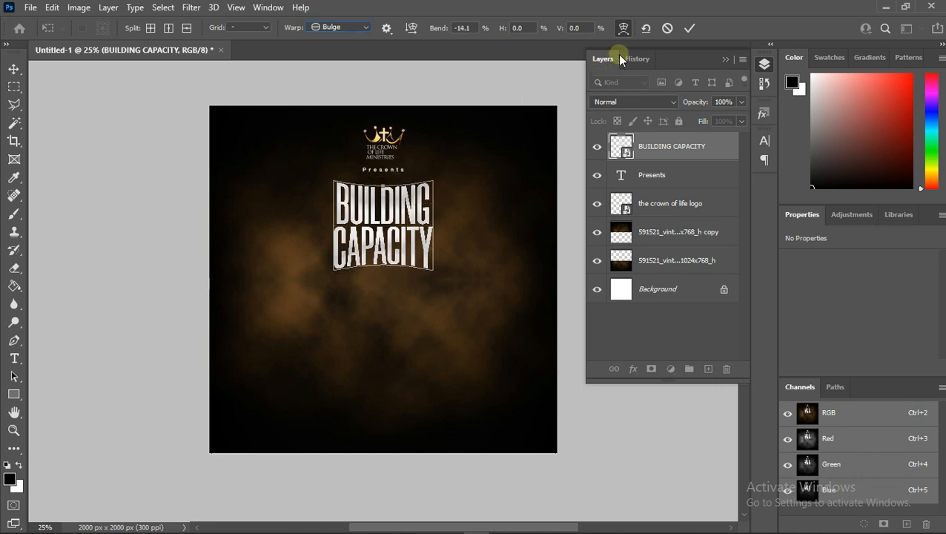
{"action": "left_click", "coordinate": [689, 28]}
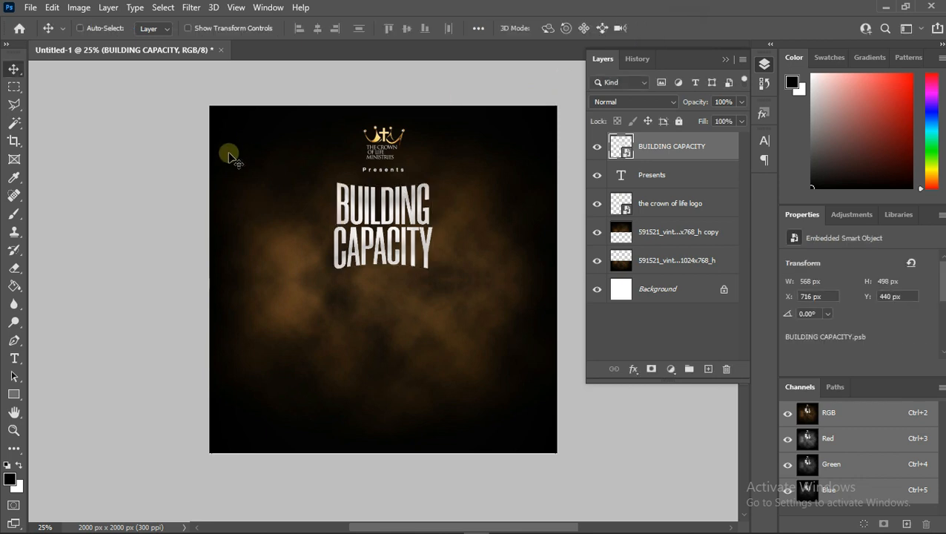
- Nudge the title layer upward toward "Presents"
{"action": "key", "text": "Up"}
{"action": "key", "text": "Up"}
{"action": "key", "text": "Up"}
{"action": "key", "text": "Up"}
{"action": "key", "text": "Up"}
{"action": "key", "text": "Up"}
{"action": "key", "text": "Up"}
{"action": "key", "text": "Up"}
{"action": "key", "text": "Up"}
{"action": "key", "text": "Up"}
{"action": "key", "text": "Up"}
{"action": "key", "text": "Up"}
{"action": "key", "text": "Up"}
{"action": "key", "text": "Up"}
{"action": "key", "text": "Up"}
{"action": "key", "text": "Up"}
{"action": "key", "text": "Up"}
{"action": "key", "text": "Up"}
{"action": "key", "text": "Up"}
{"action": "key", "text": "Up"}
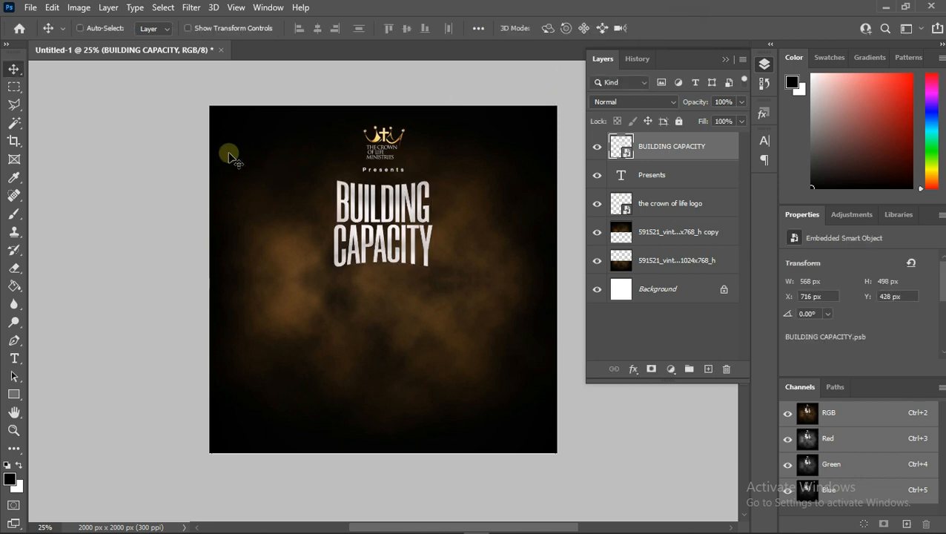
{"action": "key", "text": "Up"}
{"action": "key", "text": "Up"}
{"action": "key", "text": "Up"}
{"action": "key", "text": "Up"}
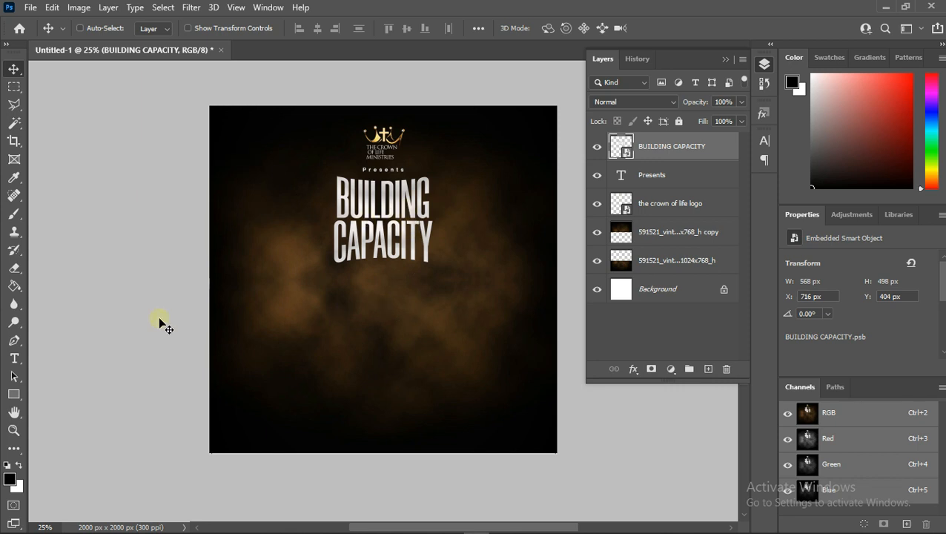
- Add a new text layer below the title reading "In God's Kingdom"
{"action": "left_click", "coordinate": [15, 358]}
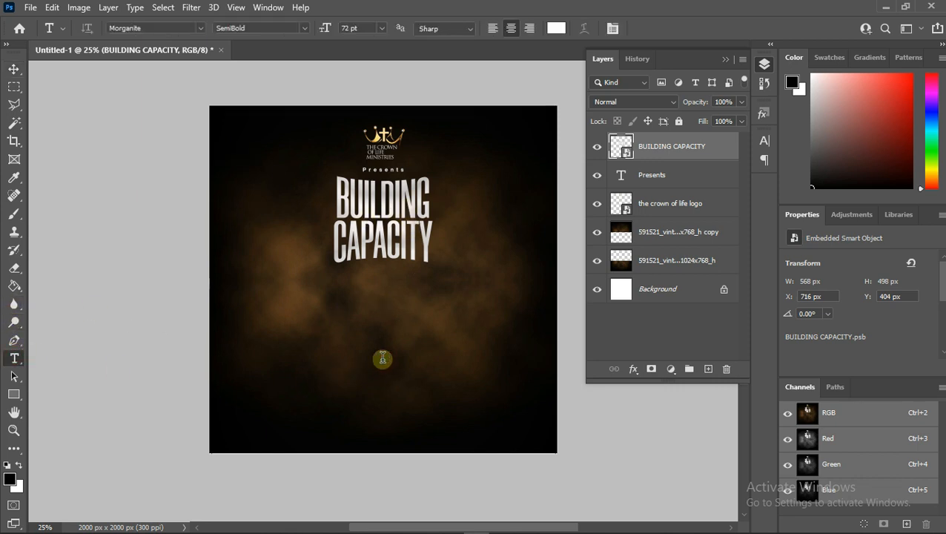
{"action": "left_click", "coordinate": [382, 359]}
{"action": "type", "text": "i"}
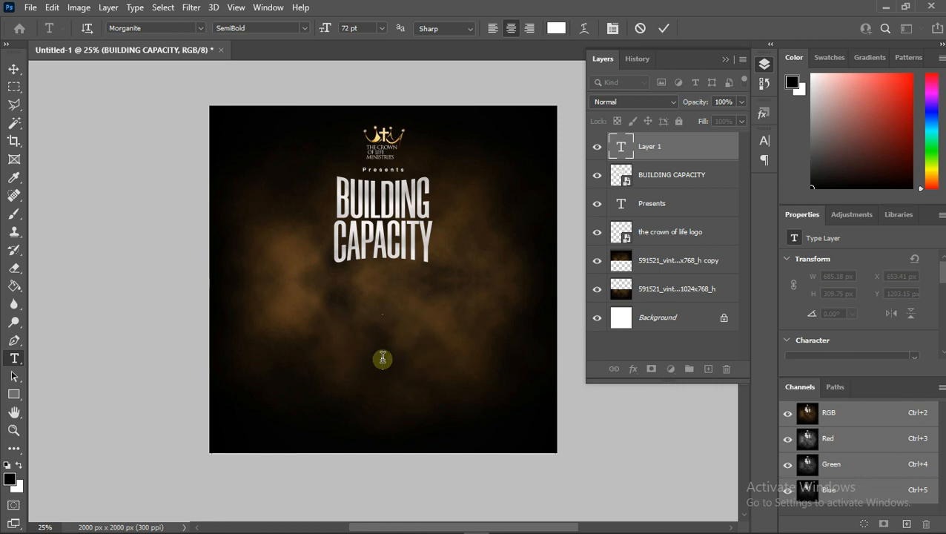
{"action": "type", "text": "n"}
{"action": "type", "text": " God"}
{"action": "type", "text": "'s "}
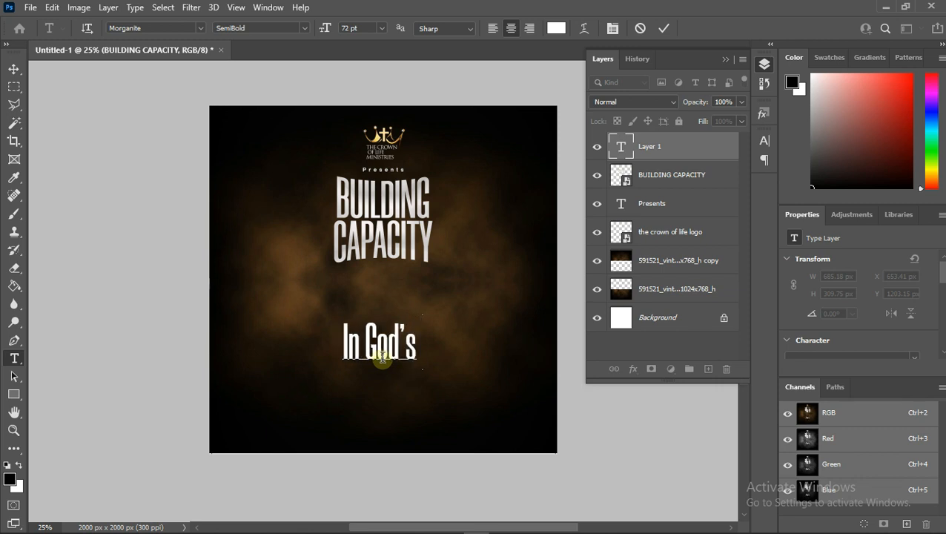
{"action": "type", "text": "King"}
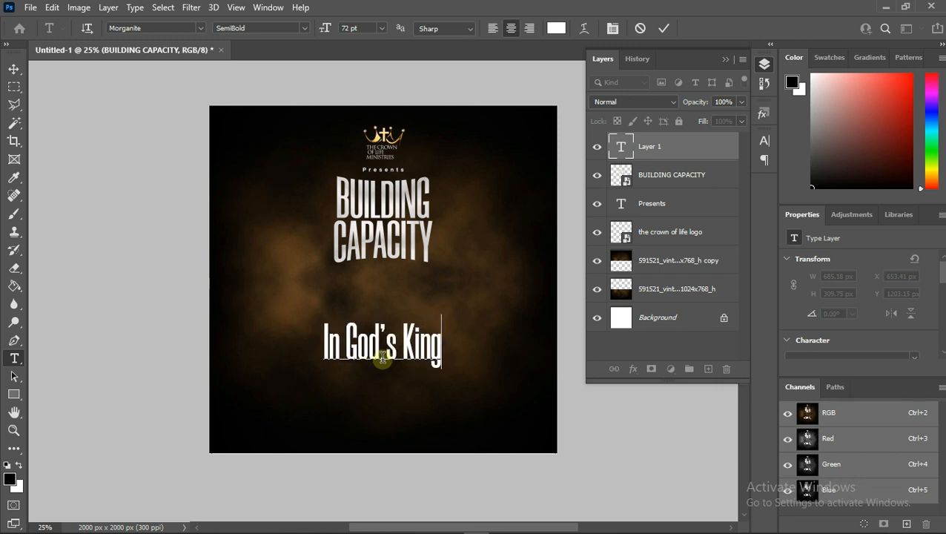
{"action": "type", "text": "dom"}
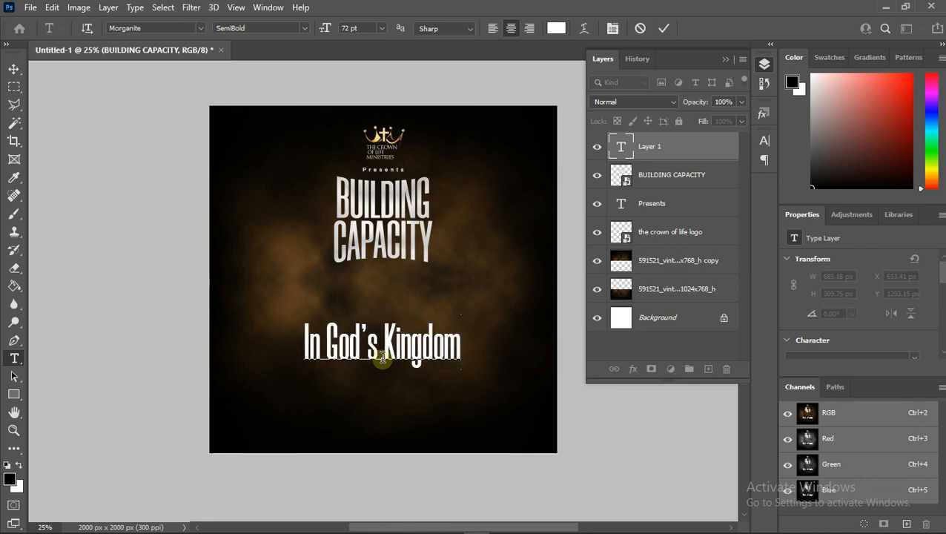
- Select the subtitle text and change its font to Soul Signature
{"action": "right_click", "coordinate": [382, 358]}
{"action": "left_click", "coordinate": [438, 94]}
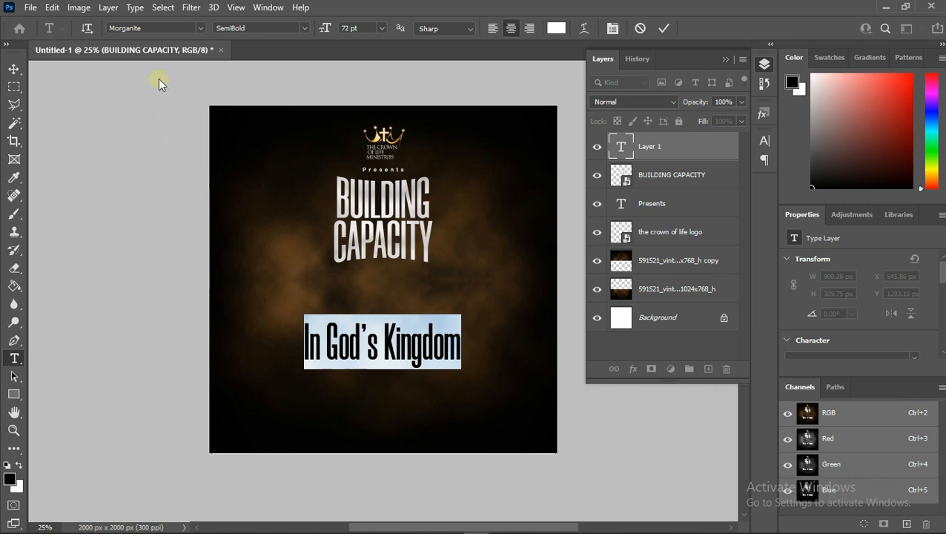
{"action": "left_click", "coordinate": [199, 30]}
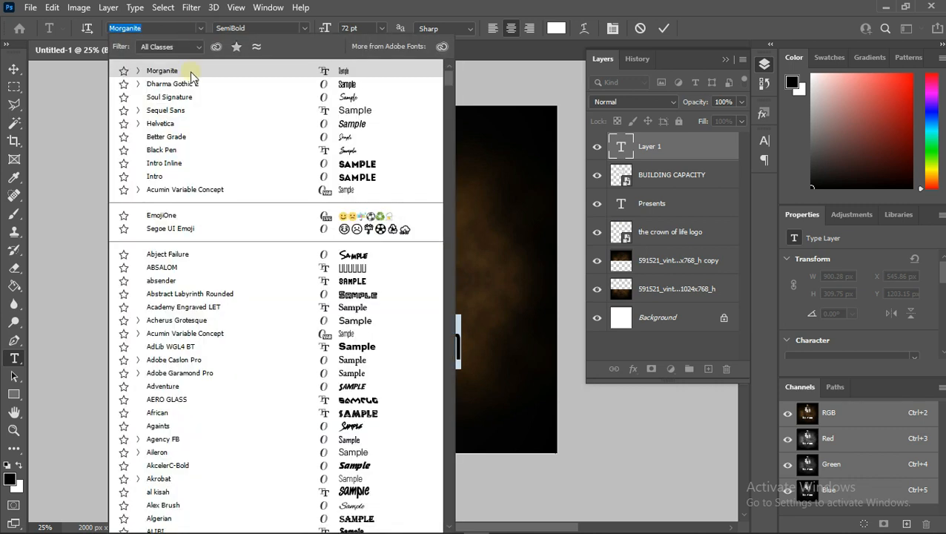
{"action": "left_click", "coordinate": [171, 97]}
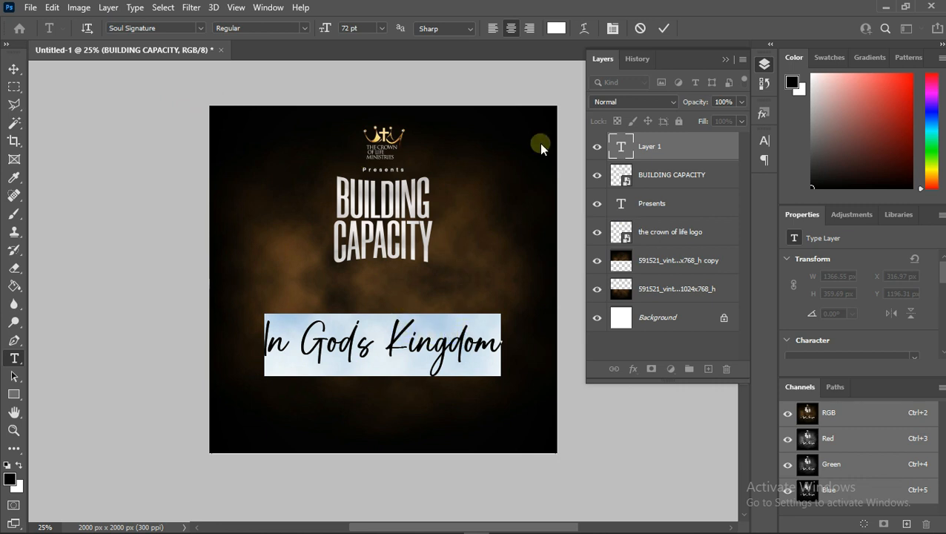
- Set the subtitle's text colour to light gold fdd069
{"action": "left_click", "coordinate": [555, 29]}
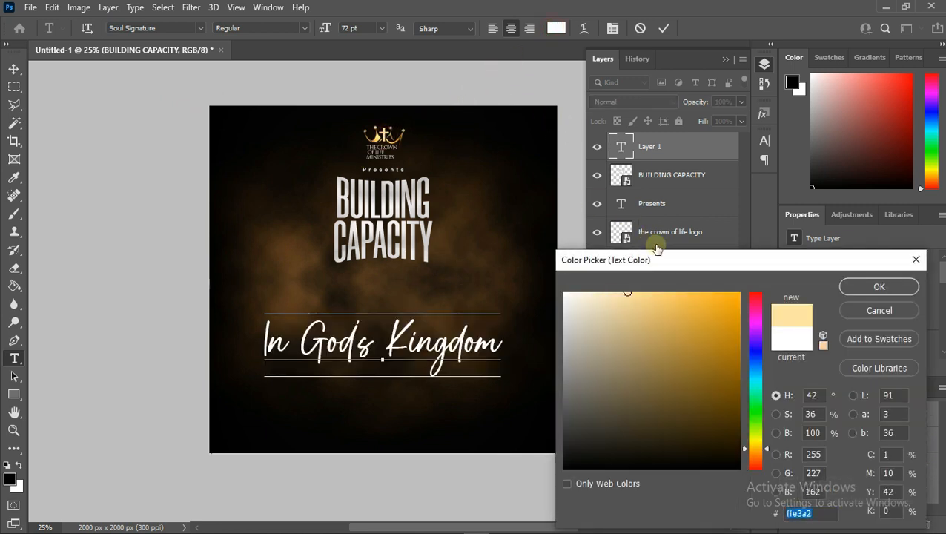
{"action": "left_click", "coordinate": [666, 294]}
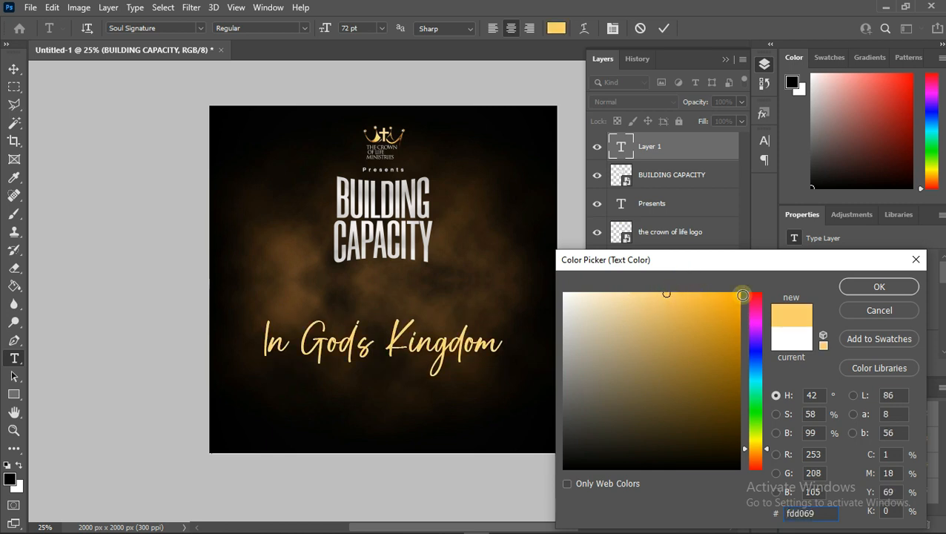
{"action": "left_click", "coordinate": [851, 288]}
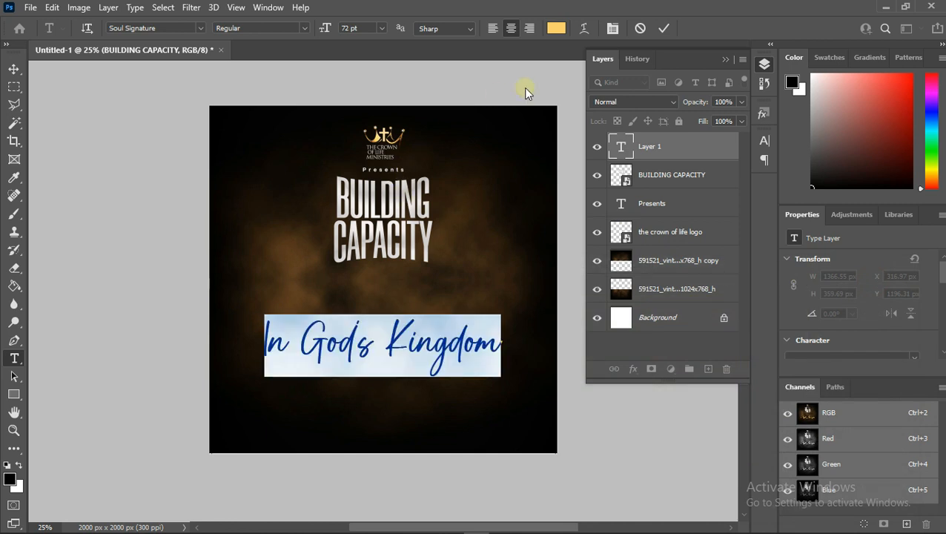
- Commit the subtitle text and scale it down to about 40% directly beneath the title
{"action": "left_click", "coordinate": [663, 28]}
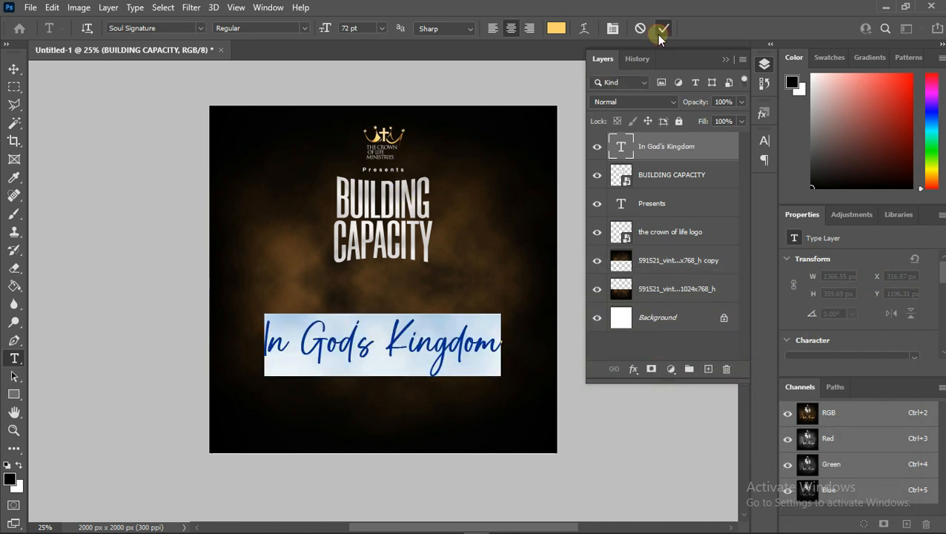
{"action": "key", "text": "ctrl+t"}
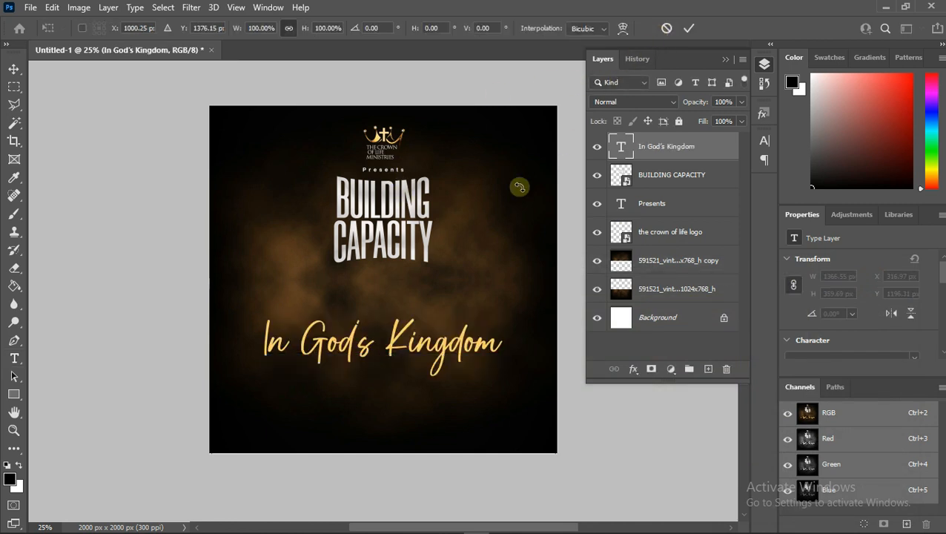
{"action": "scroll", "coordinate": [376, 359], "scroll_direction": "down", "scroll_amount": 1}
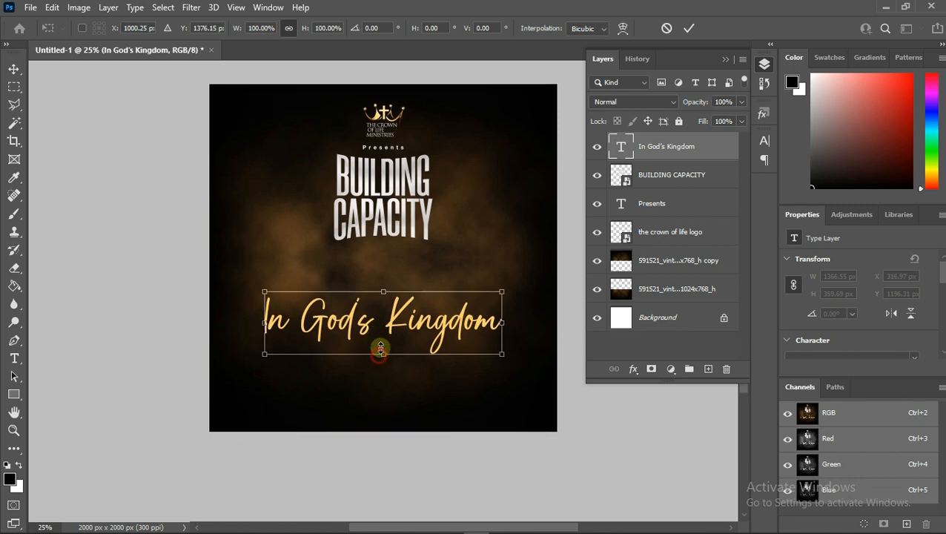
{"action": "left_click_drag", "start_coordinate": [380, 347], "coordinate": [398, 255]}
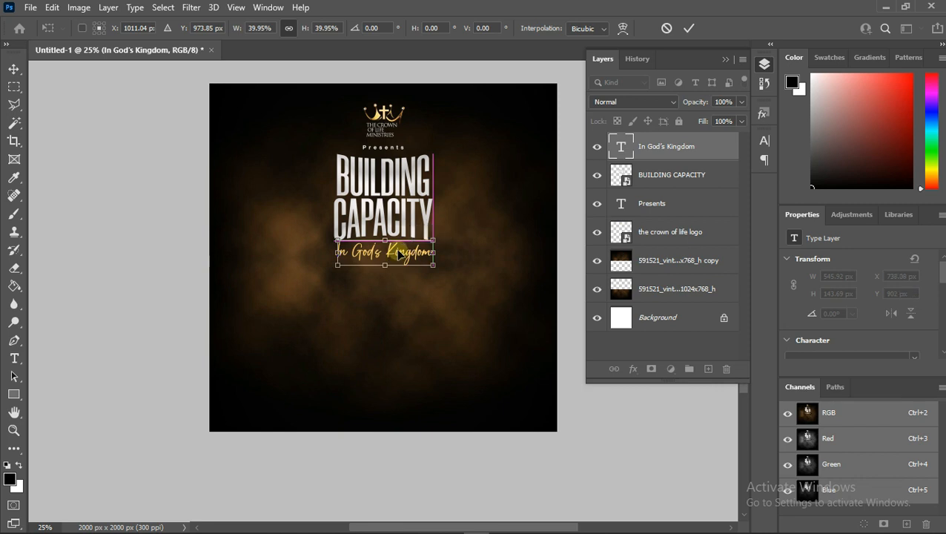
{"action": "key", "text": "Return"}
- Select the whole canvas and centre the subtitle horizontally on it, then deselect
{"action": "key", "text": "t"}
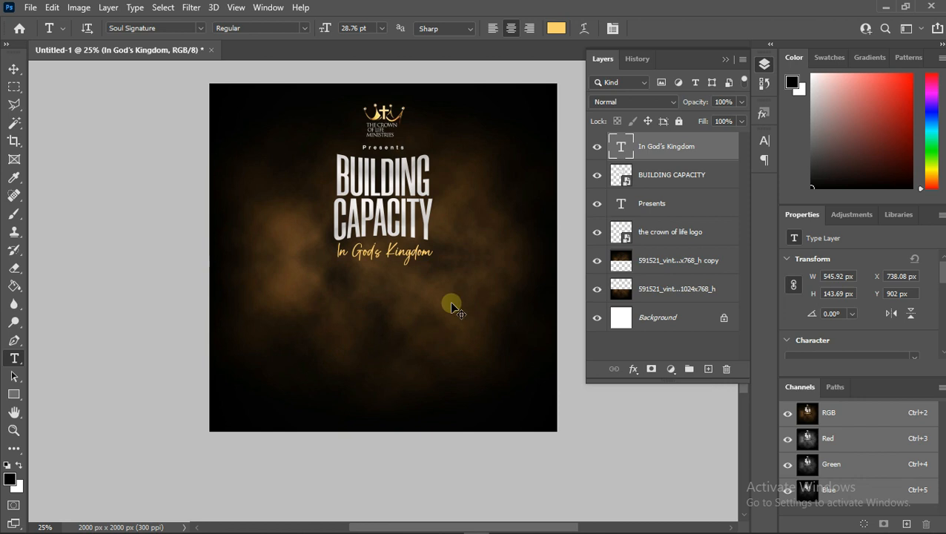
{"action": "key", "text": "ctrl+a"}
{"action": "left_click", "coordinate": [14, 70]}
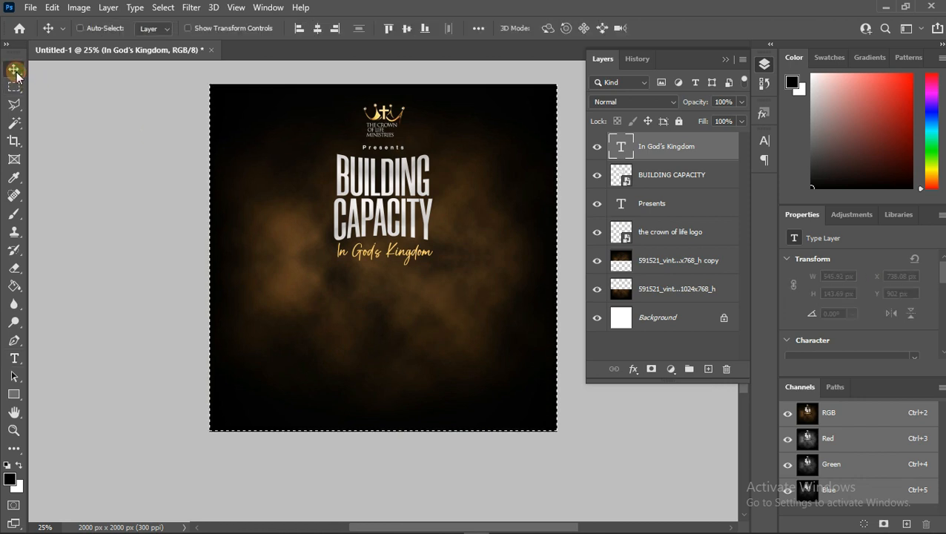
{"action": "left_click", "coordinate": [318, 30]}
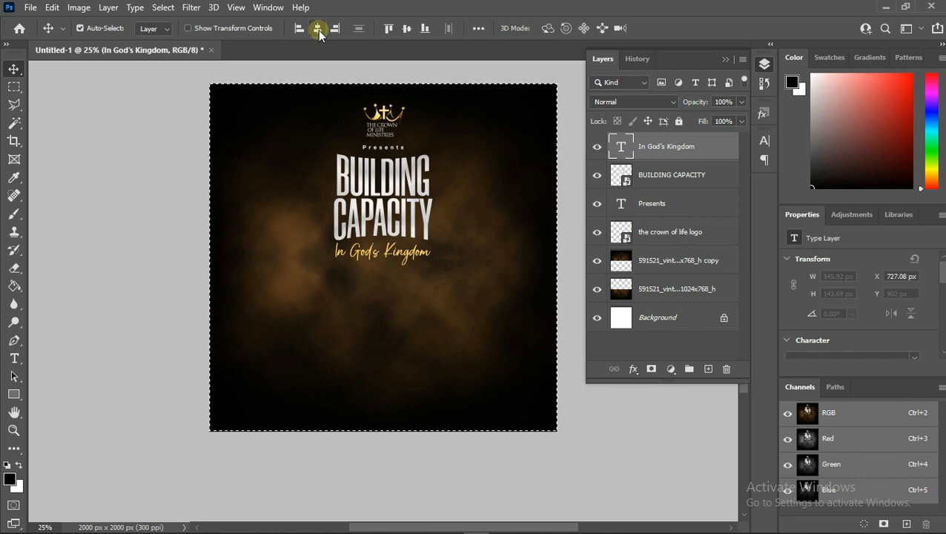
{"action": "key", "text": "ctrl+d"}
- Nudge the subtitle slightly upward so it sits just under the title
{"action": "key", "text": "Up"}
{"action": "key", "text": "Up"}
{"action": "key", "text": "Up"}
{"action": "key", "text": "Up"}
{"action": "key", "text": "Up"}
{"action": "key", "text": "Up"}
{"action": "key", "text": "Up"}
{"action": "key", "text": "Up"}
{"action": "key", "text": "Up"}
{"action": "key", "text": "Up"}
{"action": "key", "text": "Up"}
{"action": "key", "text": "Up"}
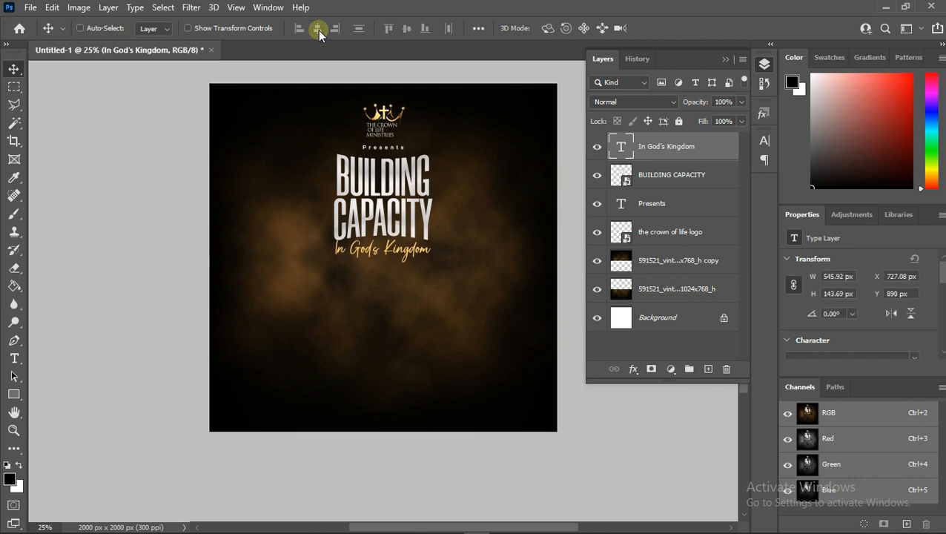
{"action": "key", "text": "Up"}
{"action": "key", "text": "Up"}
{"action": "key", "text": "Up"}
{"action": "key", "text": "Up"}
{"action": "key", "text": "Up"}
{"action": "key", "text": "Up"}
{"action": "key", "text": "Up"}
{"action": "key", "text": "Up"}
{"action": "key", "text": "Up"}
{"action": "key", "text": "Up"}
{"action": "key", "text": "Up"}
{"action": "key", "text": "Up"}
{"action": "key", "text": "Up"}
{"action": "key", "text": "Up"}
{"action": "key", "text": "Up"}
{"action": "key", "text": "Up"}
{"action": "key", "text": "Up"}
{"action": "key", "text": "Up"}
{"action": "key", "text": "Up"}
{"action": "key", "text": "Up"}
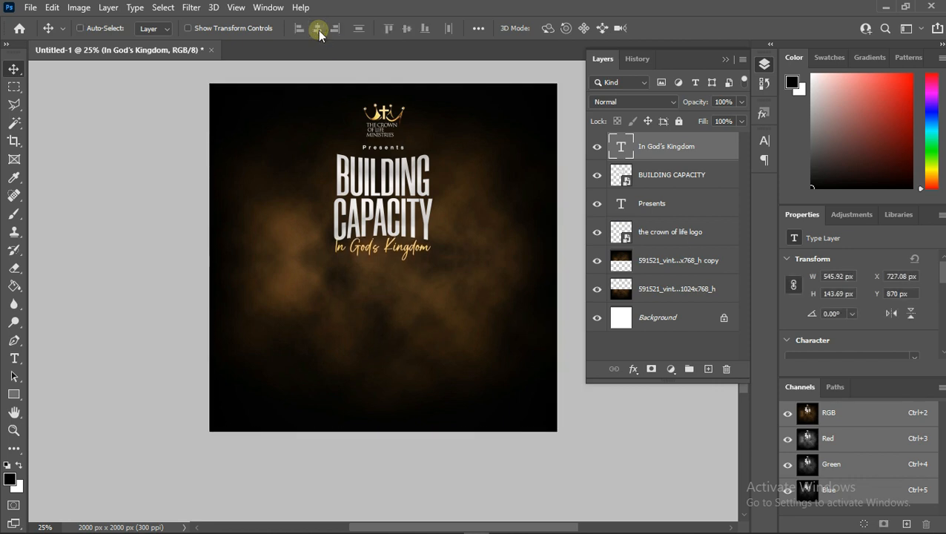
{"action": "key", "text": "Down"}
{"action": "key", "text": "Down"}
{"action": "key", "text": "Down"}
{"action": "key", "text": "Down"}
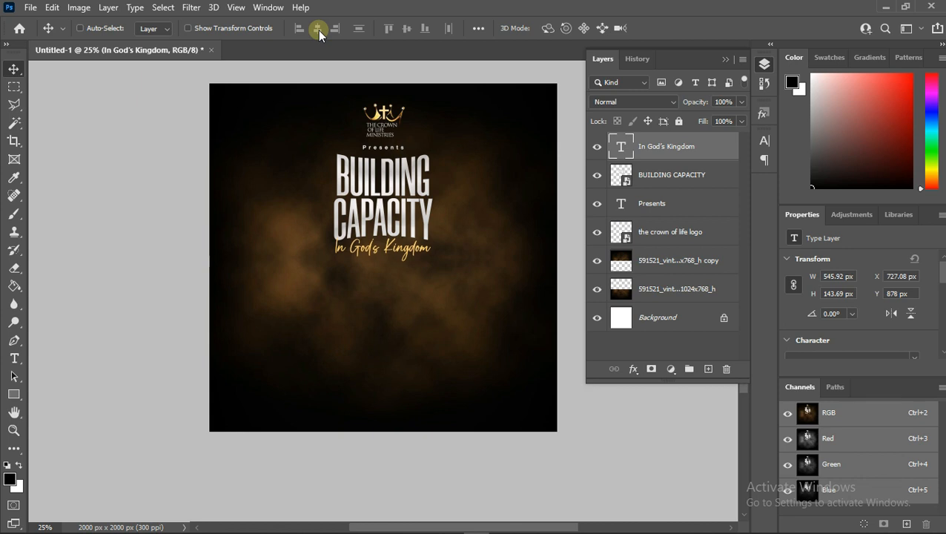
- Zoom in on the title area and duplicate the subtitle text layer
{"action": "left_click", "coordinate": [13, 430]}
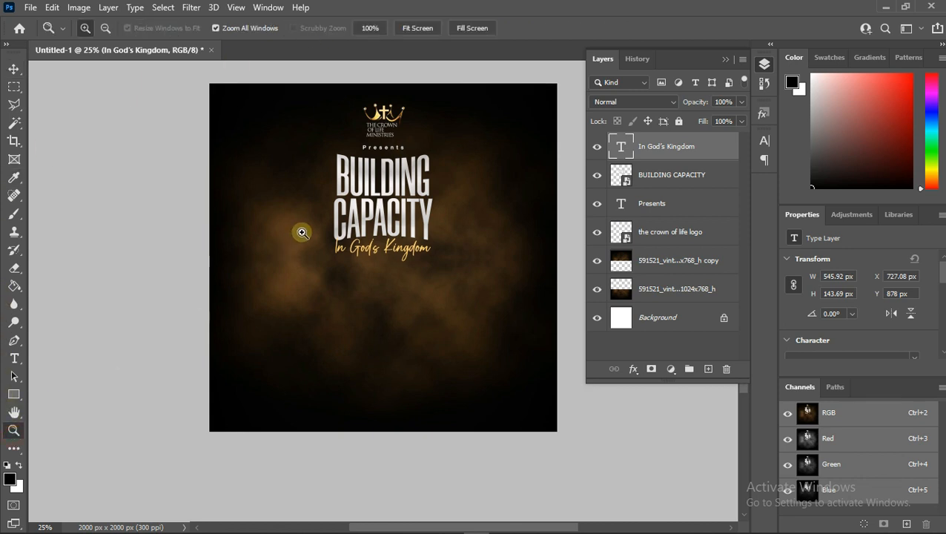
{"action": "left_click", "coordinate": [378, 232]}
{"action": "left_click", "coordinate": [375, 227]}
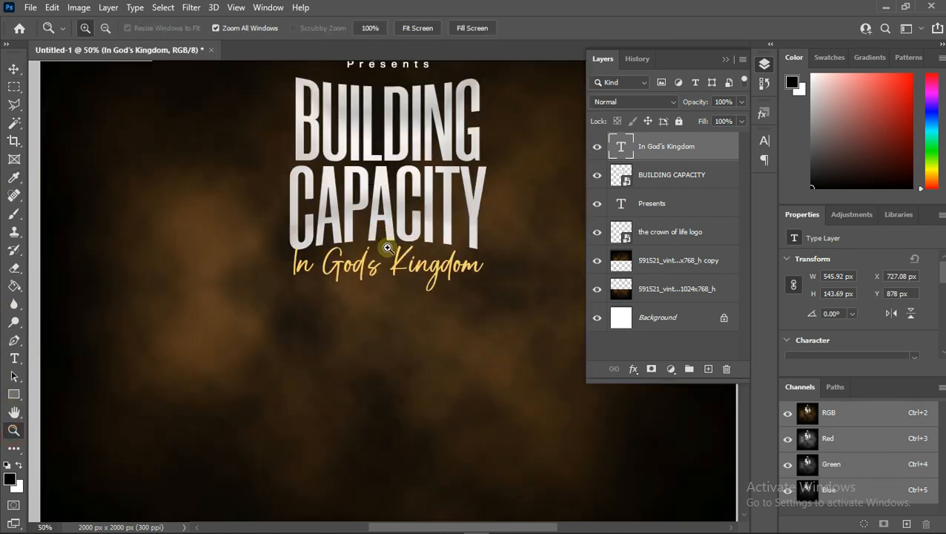
{"action": "right_click", "coordinate": [656, 148]}
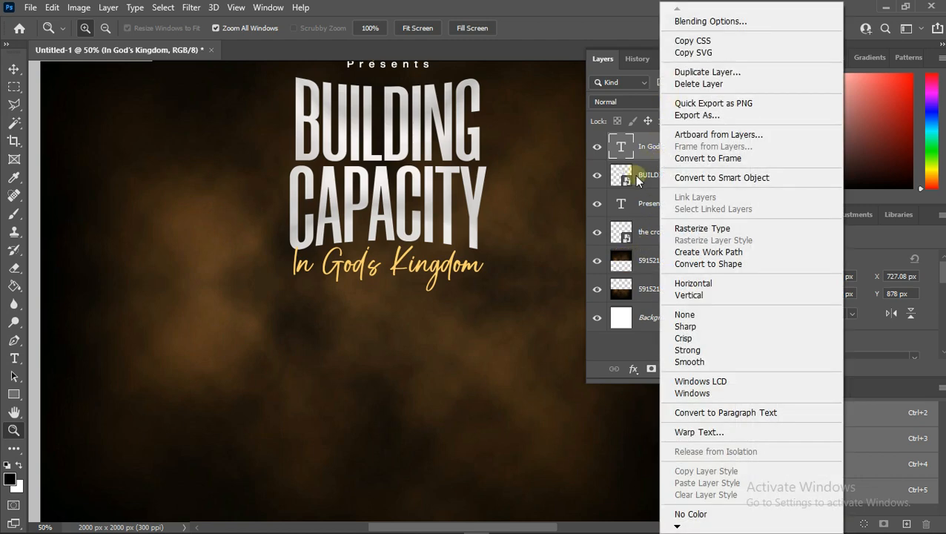
{"action": "left_click", "coordinate": [642, 151]}
{"action": "key", "text": "ctrl+j"}
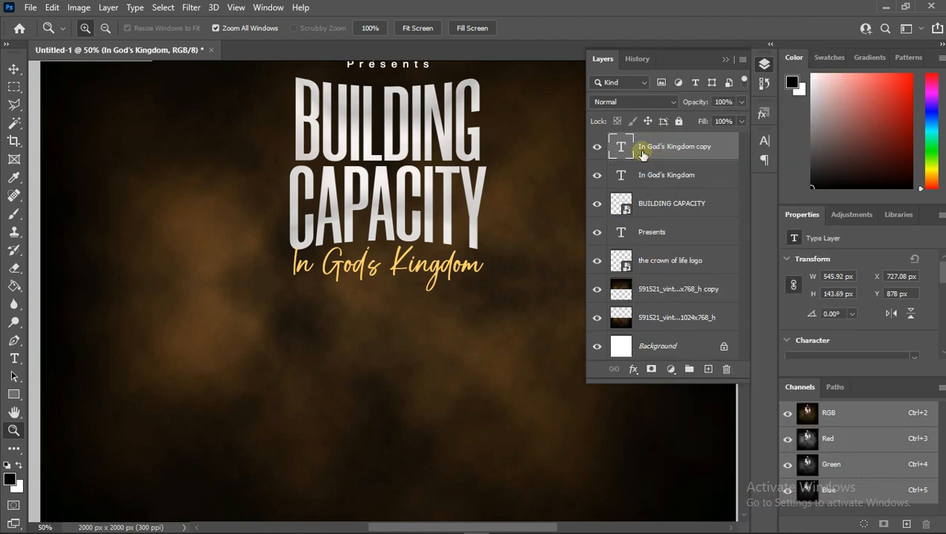
- Set the duplicated subtitle's text colour to black and commit the edit
{"action": "double_click", "coordinate": [623, 149]}
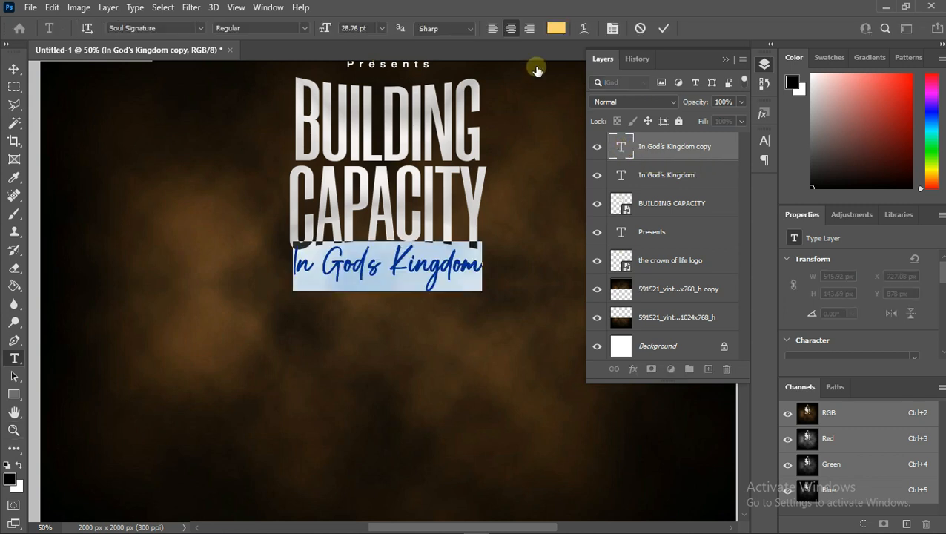
{"action": "left_click", "coordinate": [555, 29]}
{"action": "left_click_drag", "start_coordinate": [702, 461], "coordinate": [736, 472]}
{"action": "left_click", "coordinate": [852, 286]}
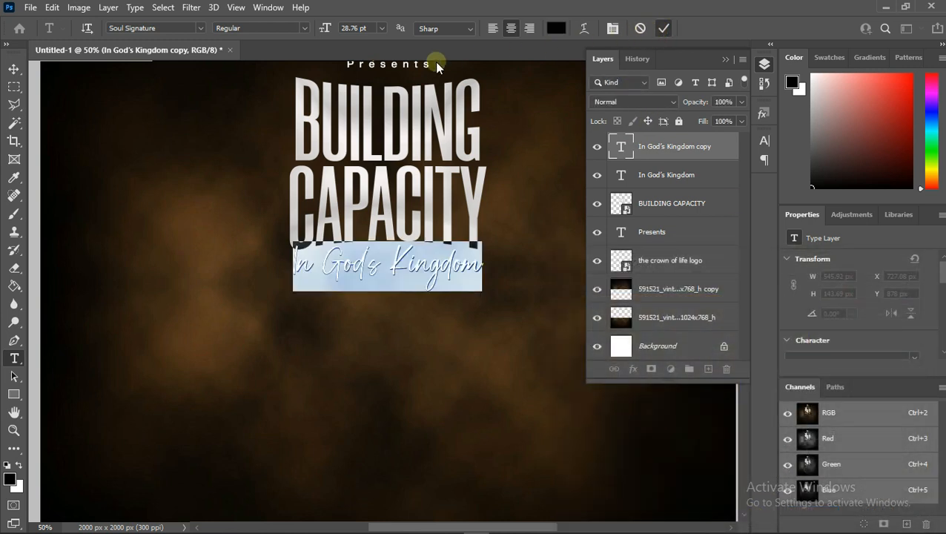
{"action": "key", "text": "ctrl+Return"}
- Apply a 3.2 pixel Gaussian Blur to the lower subtitle layer as a smart object and clip it to the layer below
{"action": "key", "text": "z"}
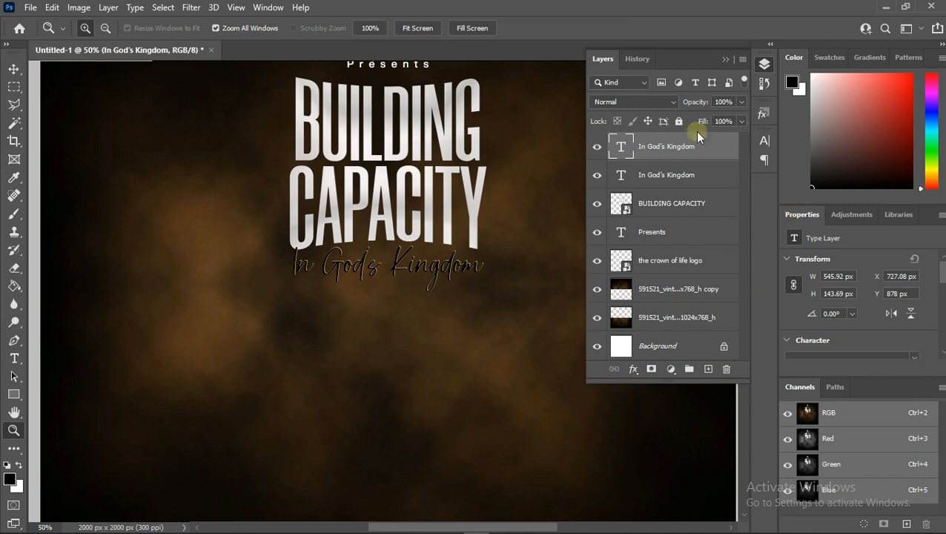
{"action": "left_click", "coordinate": [681, 187]}
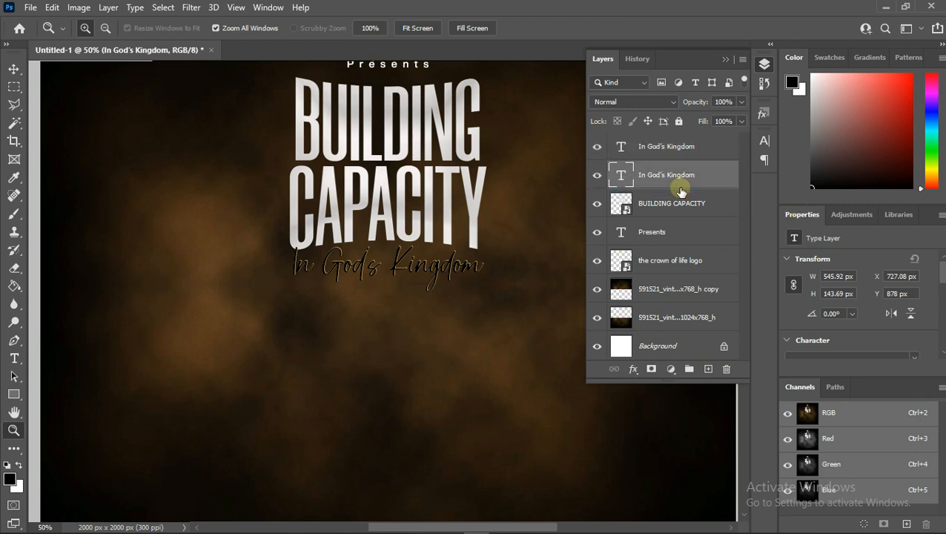
{"action": "key", "text": "v"}
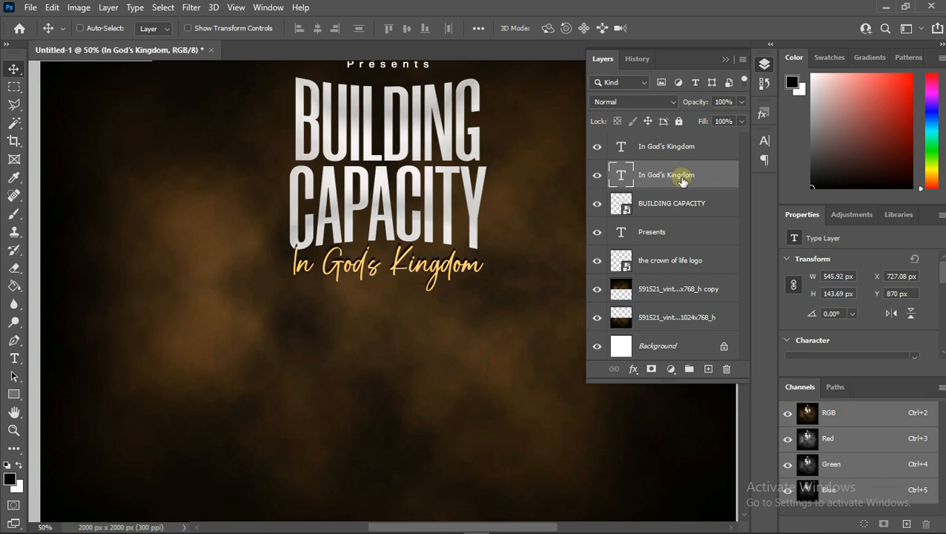
{"action": "right_click", "coordinate": [682, 181]}
{"action": "left_click", "coordinate": [724, 25]}
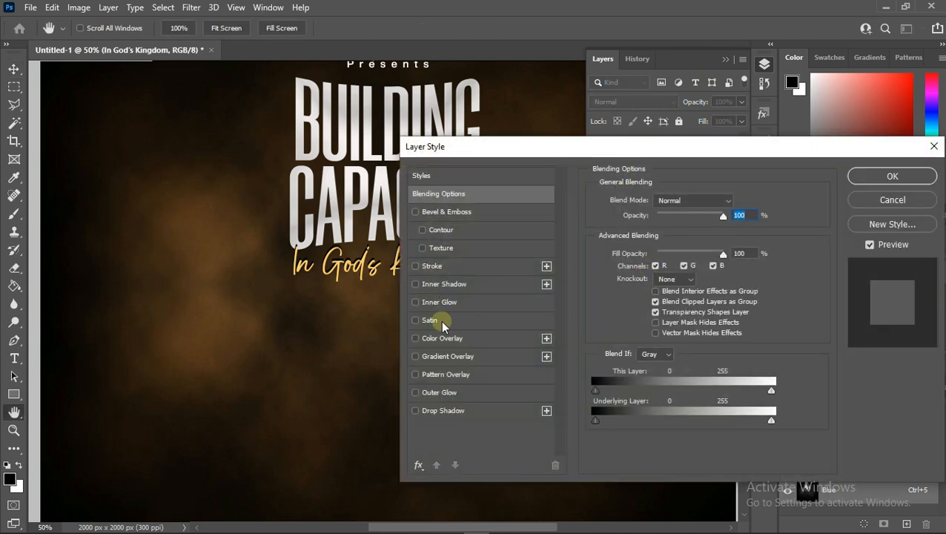
{"action": "left_click", "coordinate": [866, 176]}
{"action": "left_click", "coordinate": [194, 9]}
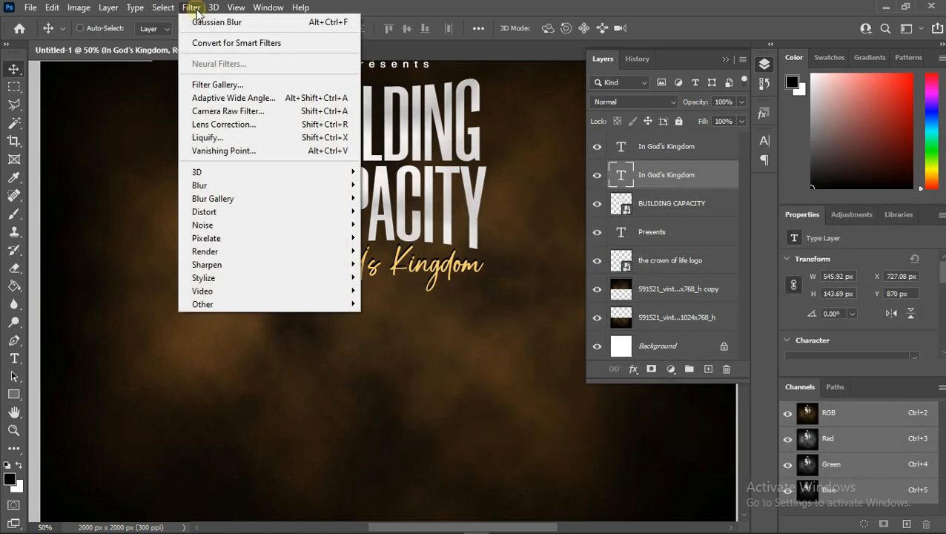
{"action": "mouse_move", "coordinate": [304, 190]}
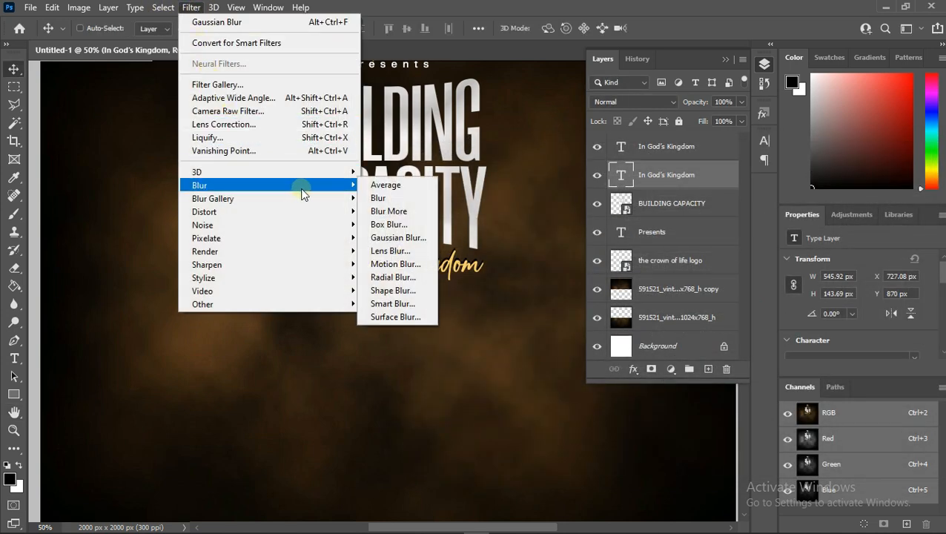
{"action": "left_click", "coordinate": [406, 238]}
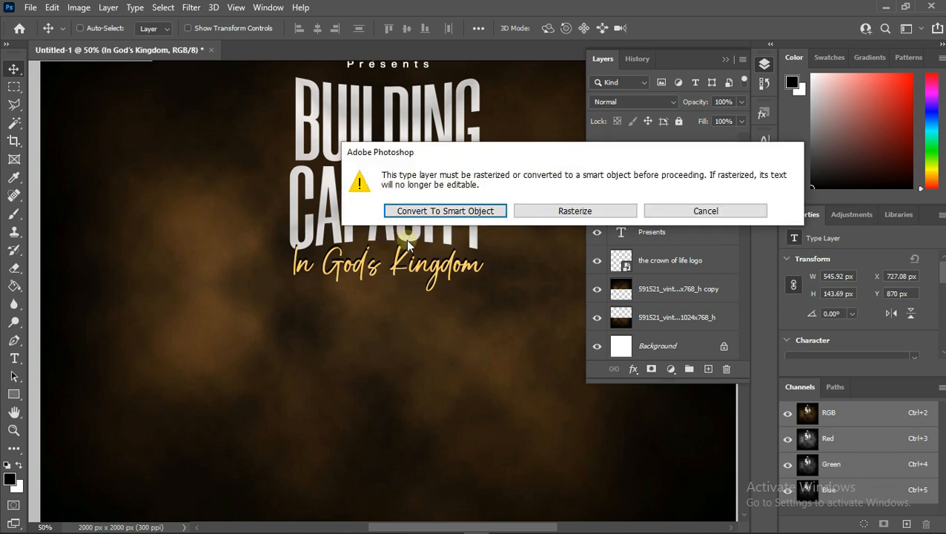
{"action": "left_click", "coordinate": [433, 211]}
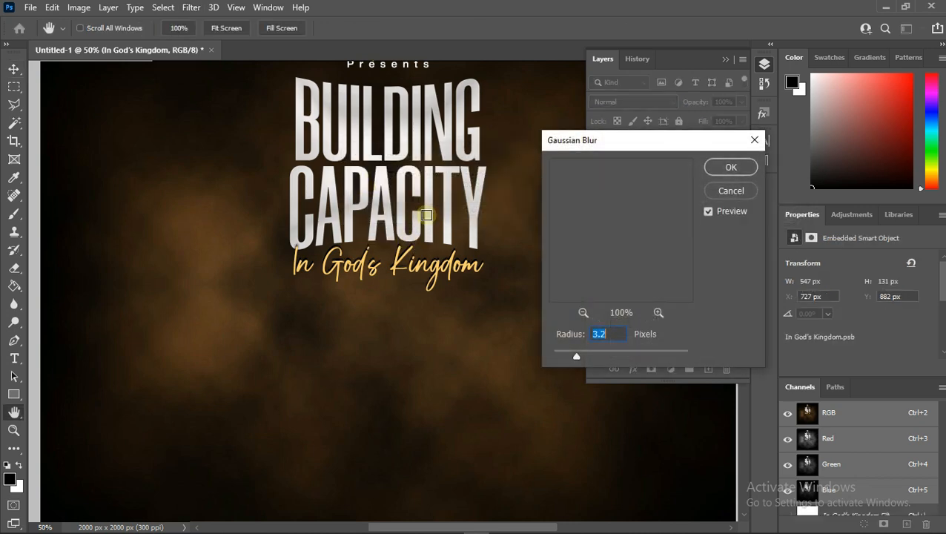
{"action": "left_click", "coordinate": [731, 168]}
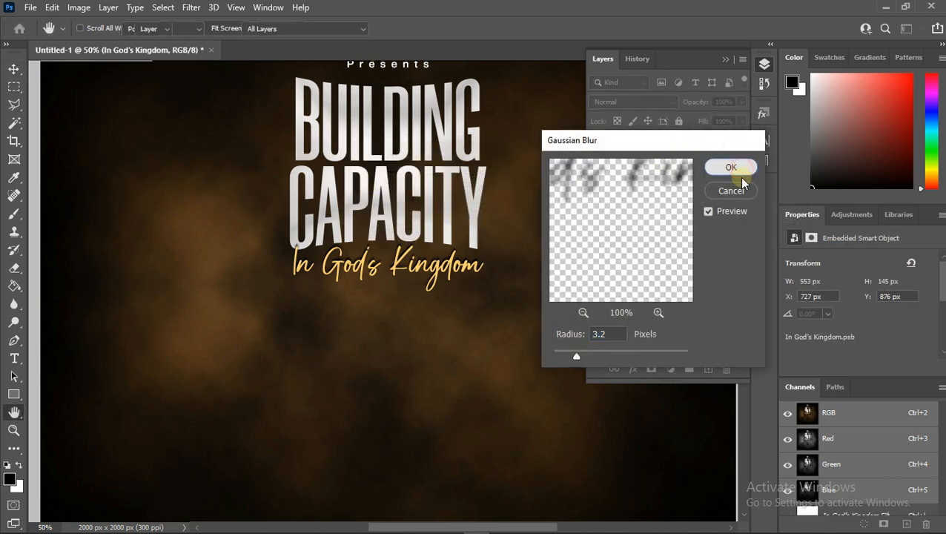
{"action": "right_click", "coordinate": [671, 175]}
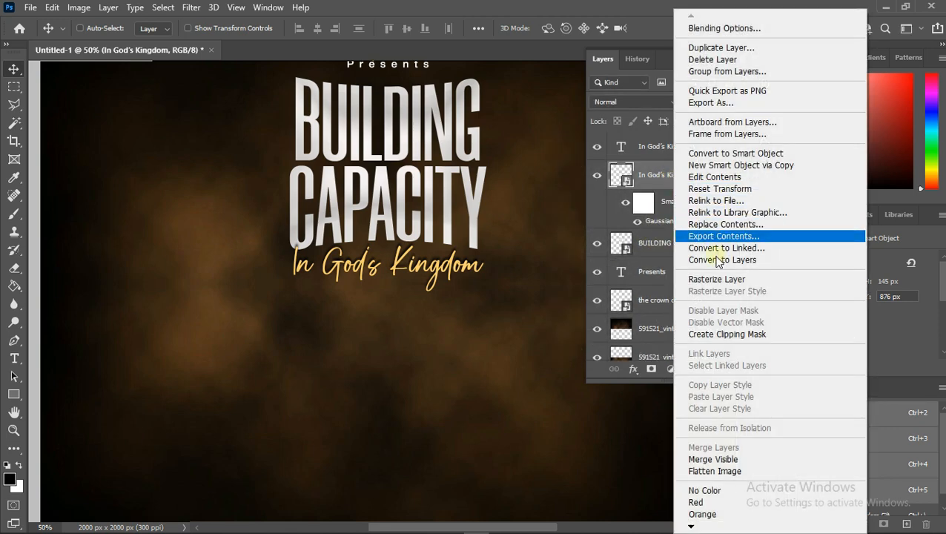
{"action": "left_click", "coordinate": [703, 334]}
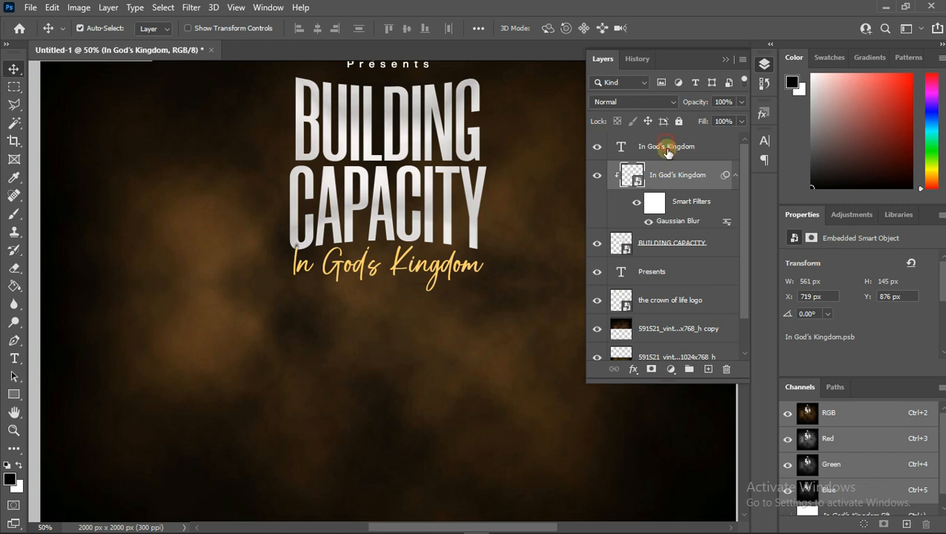
- Group the subtitle, title and Presents layers together
{"action": "left_click", "coordinate": [666, 146], "text": "shift"}
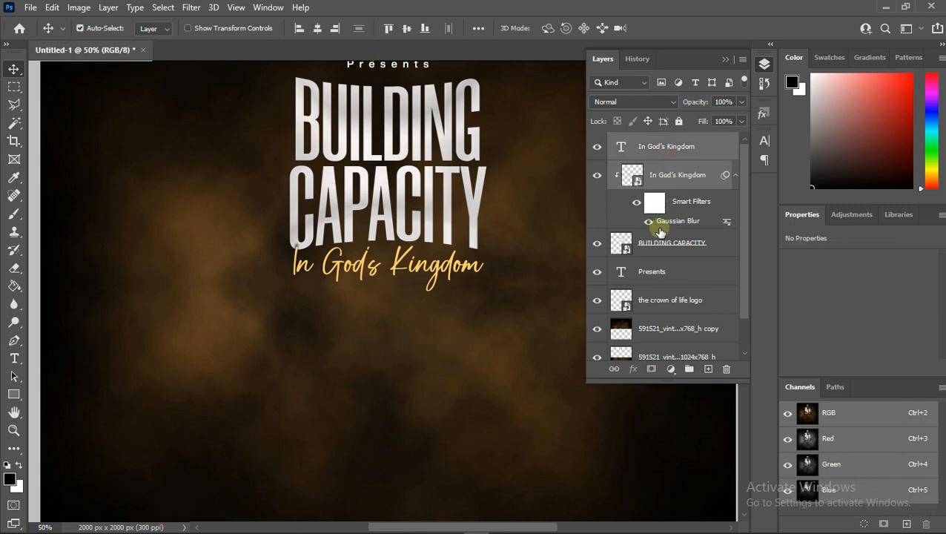
{"action": "left_click", "coordinate": [651, 276], "text": "shift"}
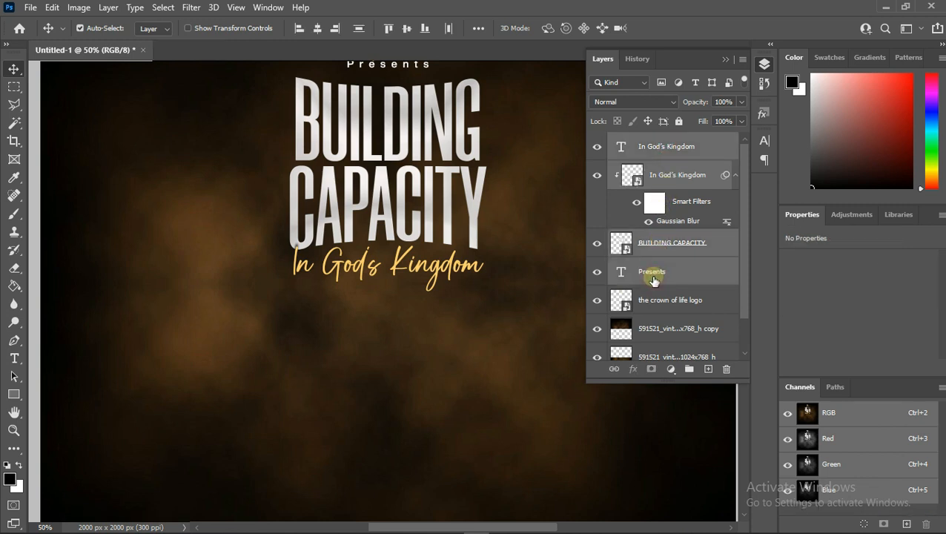
{"action": "key", "text": "ctrl+g"}
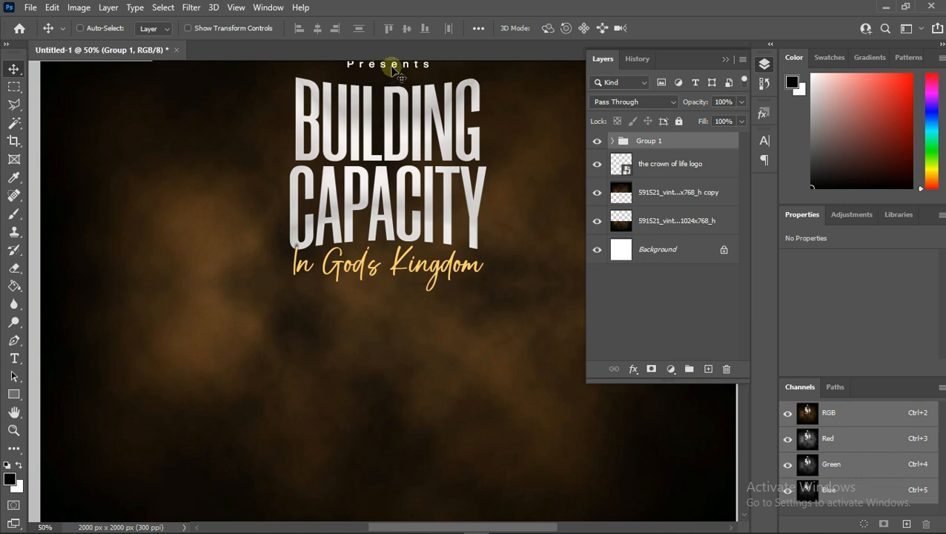
- Select the Presents text layer and nudge it slightly downward toward the title
{"action": "right_click", "coordinate": [394, 71]}
{"action": "left_click", "coordinate": [419, 86]}
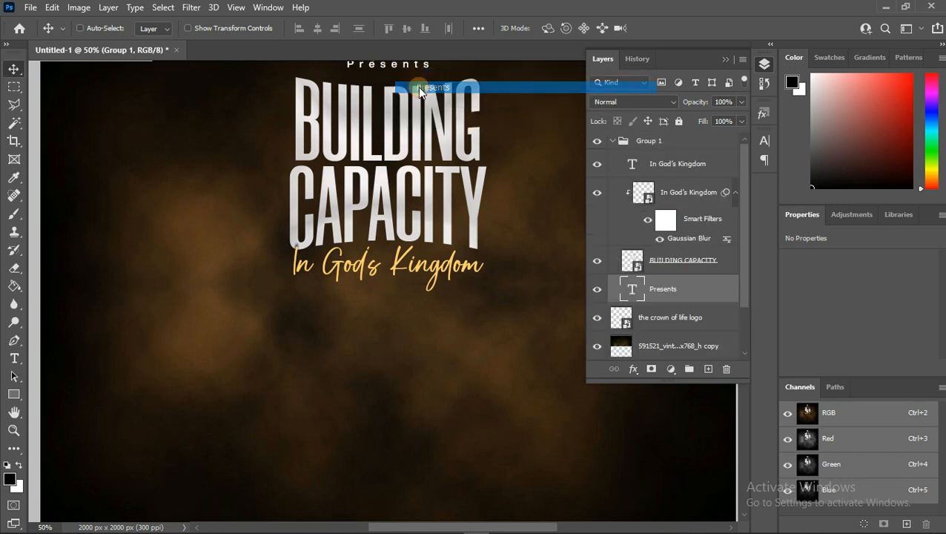
{"action": "key", "text": "Down"}
{"action": "key", "text": "Down"}
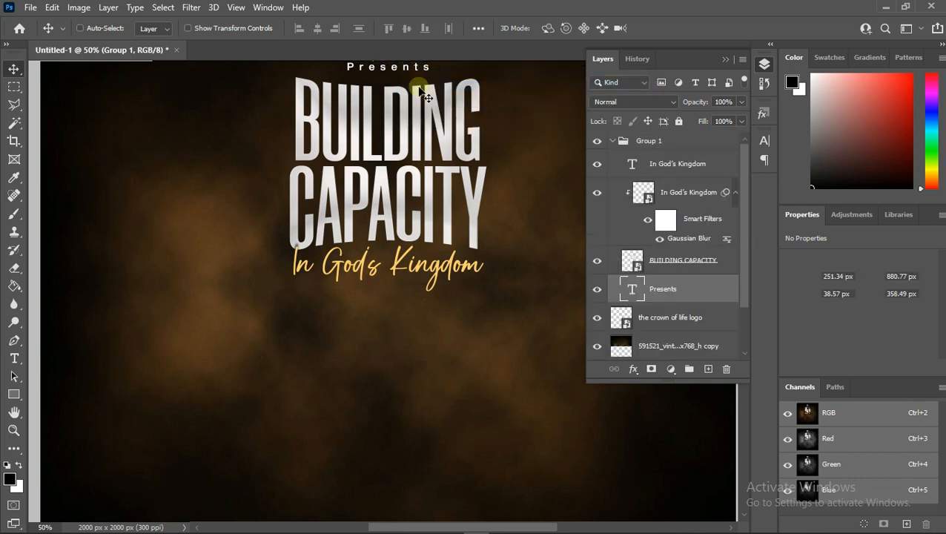
{"action": "key", "text": "Down"}
{"action": "key", "text": "Down"}
{"action": "key", "text": "Down"}
{"action": "key", "text": "Down"}
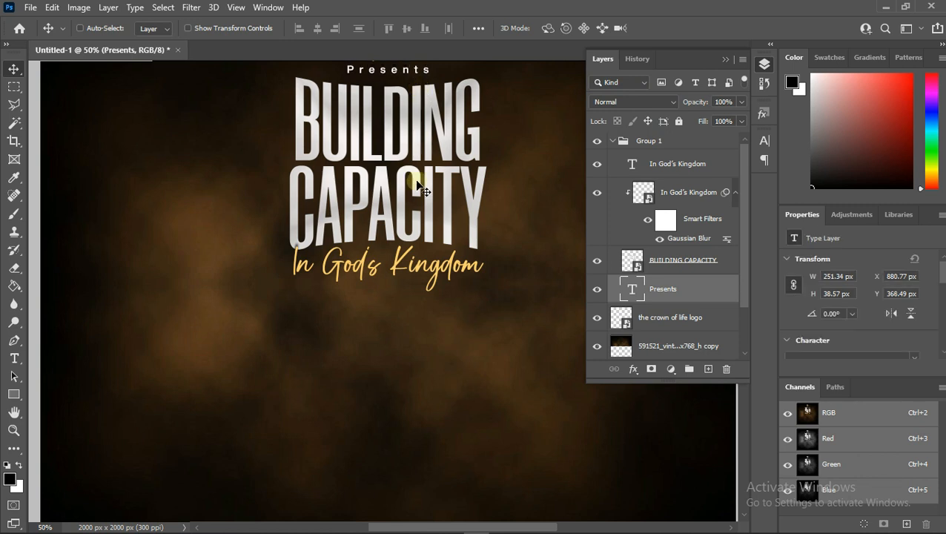
- Select Group 1 and nudge the whole group slightly upward
{"action": "scroll", "coordinate": [503, 226], "scroll_direction": "up", "scroll_amount": 2}
{"action": "scroll", "coordinate": [503, 226], "scroll_direction": "up", "scroll_amount": 3}
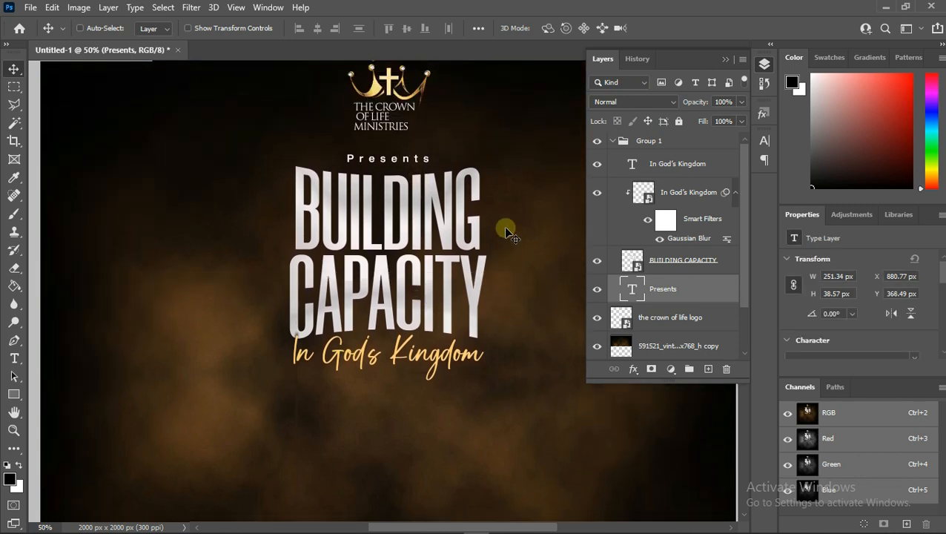
{"action": "left_click", "coordinate": [673, 143]}
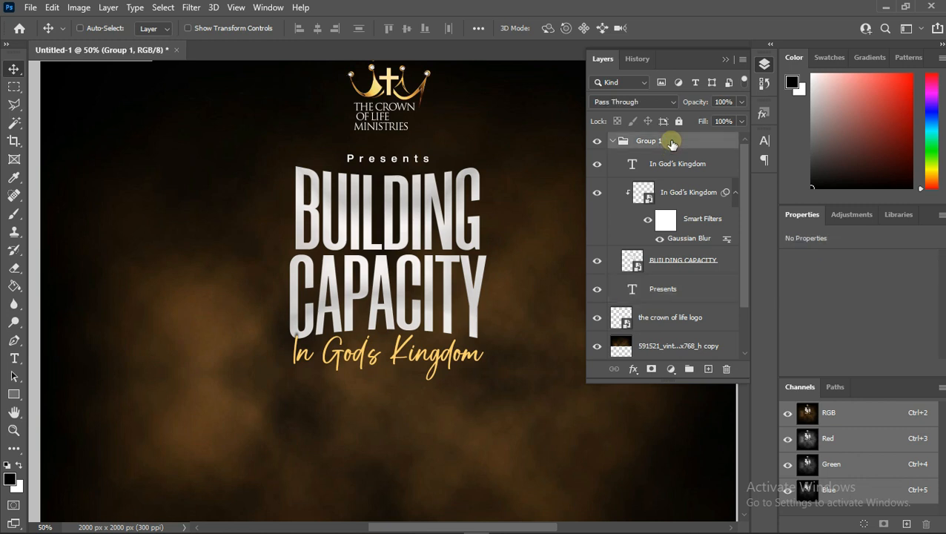
{"action": "key", "text": "Up"}
{"action": "key", "text": "Up"}
{"action": "key", "text": "Up"}
{"action": "key", "text": "Up"}
{"action": "key", "text": "Up"}
{"action": "key", "text": "Up"}
{"action": "key", "text": "Up"}
{"action": "key", "text": "Up"}
{"action": "key", "text": "Up"}
{"action": "key", "text": "Up"}
{"action": "key", "text": "Up"}
{"action": "key", "text": "Up"}
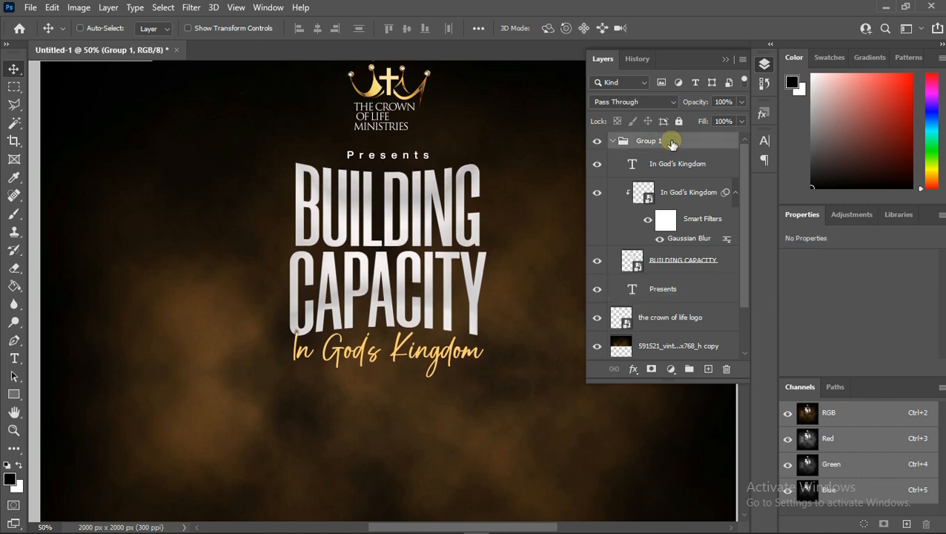
{"action": "key", "text": "Up"}
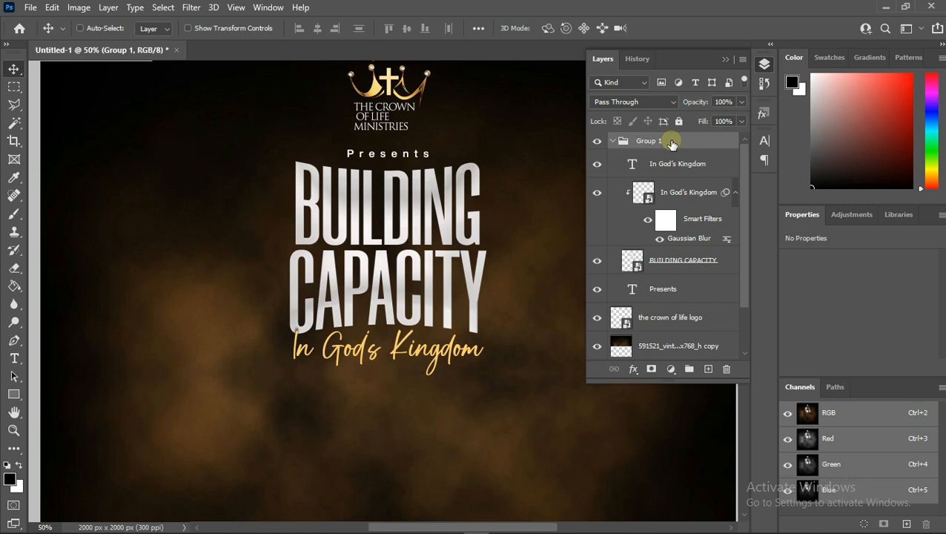
- Collapse the group and rename it Theme
{"action": "left_click", "coordinate": [612, 141]}
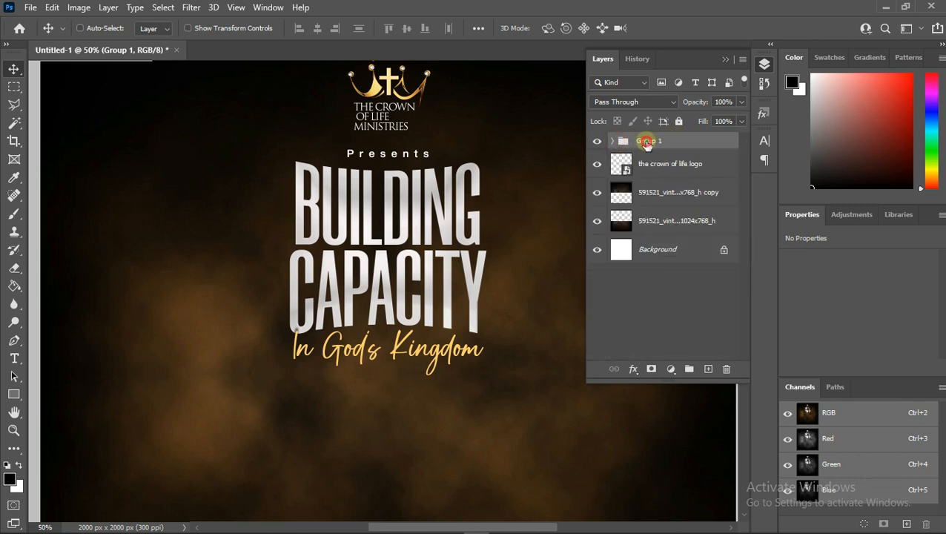
{"action": "double_click", "coordinate": [646, 141]}
{"action": "type", "text": "Theme"}
{"action": "key", "text": "Return"}
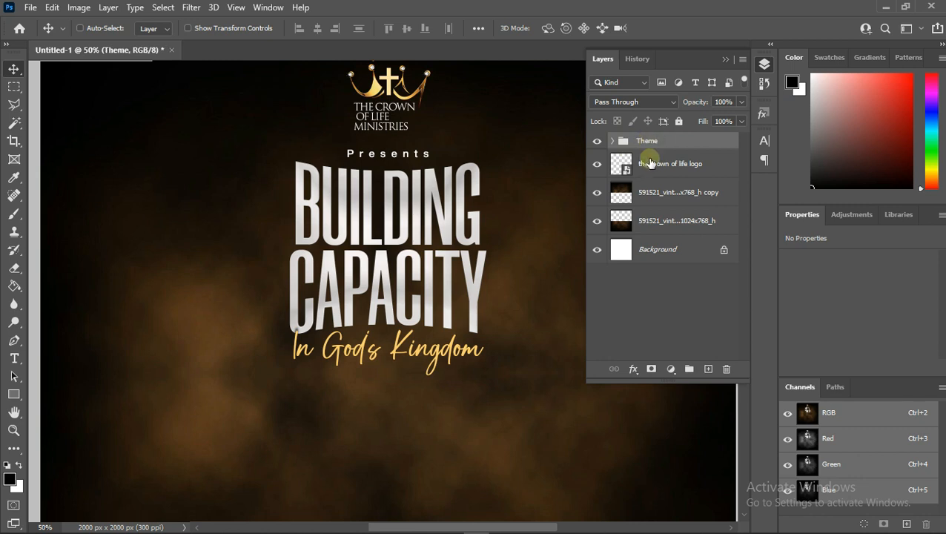
- Add a new text line below the subtitle reading This Sunday 8:00am
{"action": "left_click", "coordinate": [13, 430]}
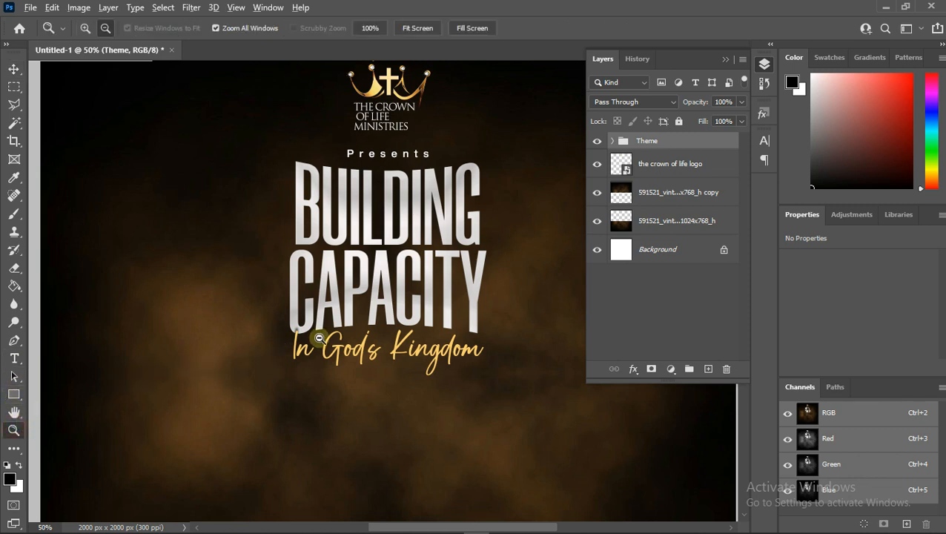
{"action": "left_click", "coordinate": [326, 346], "text": "alt"}
{"action": "left_click", "coordinate": [326, 346], "text": "alt"}
{"action": "scroll", "coordinate": [355, 359], "scroll_direction": "down", "scroll_amount": 3}
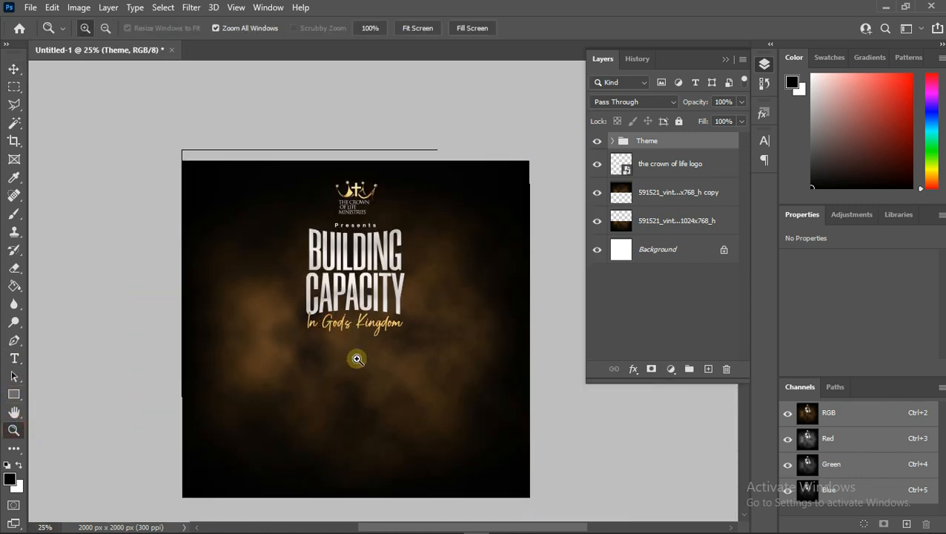
{"action": "left_click", "coordinate": [13, 358]}
{"action": "left_click", "coordinate": [13, 430]}
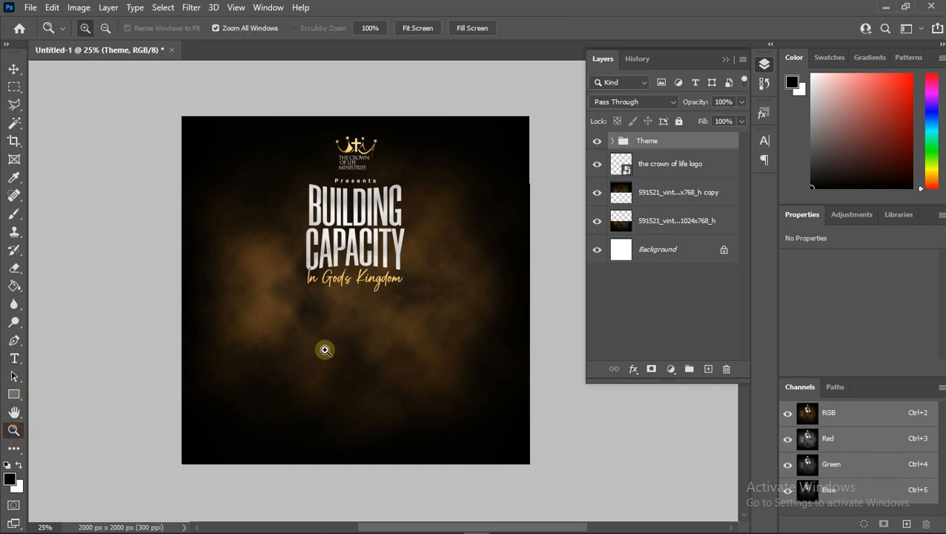
{"action": "left_click", "coordinate": [371, 327]}
{"action": "left_click", "coordinate": [370, 327]}
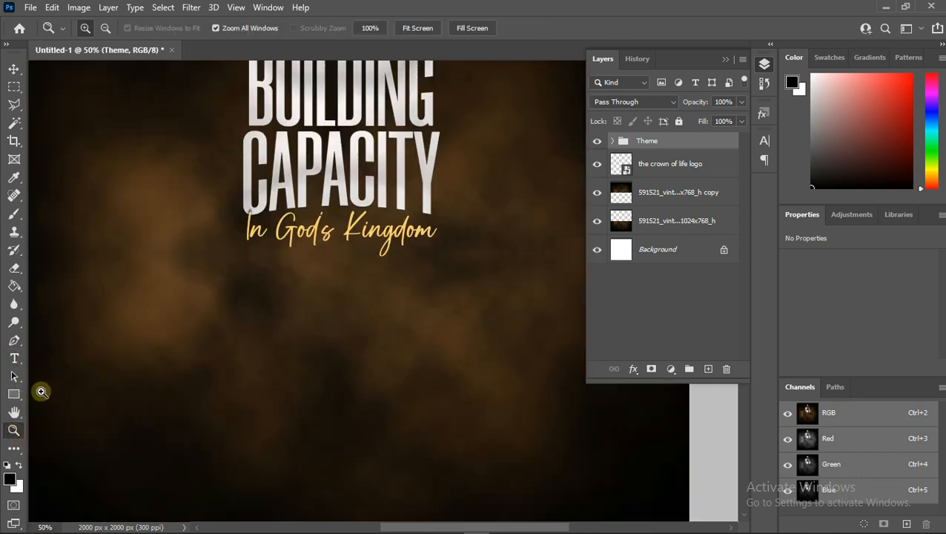
{"action": "left_click", "coordinate": [13, 358]}
{"action": "left_click", "coordinate": [277, 334]}
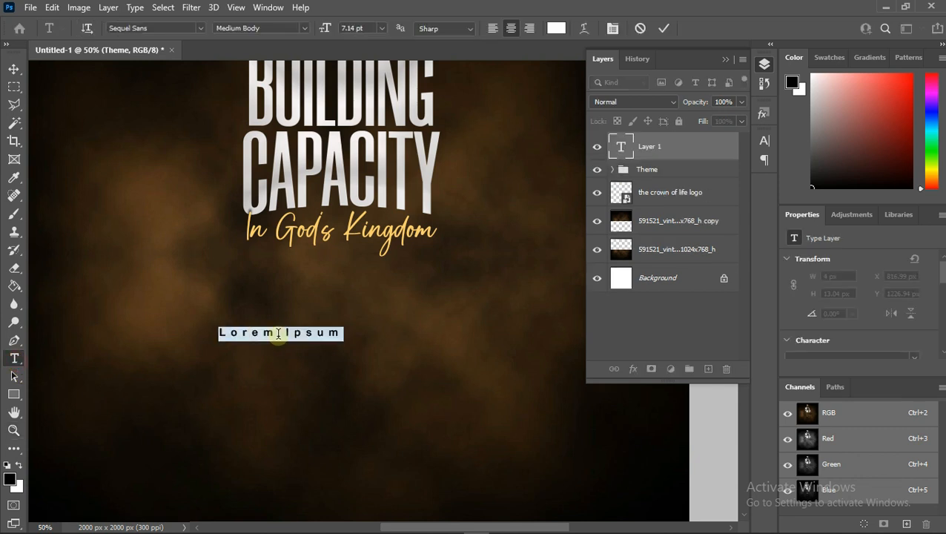
{"action": "key", "text": "BackSpace"}
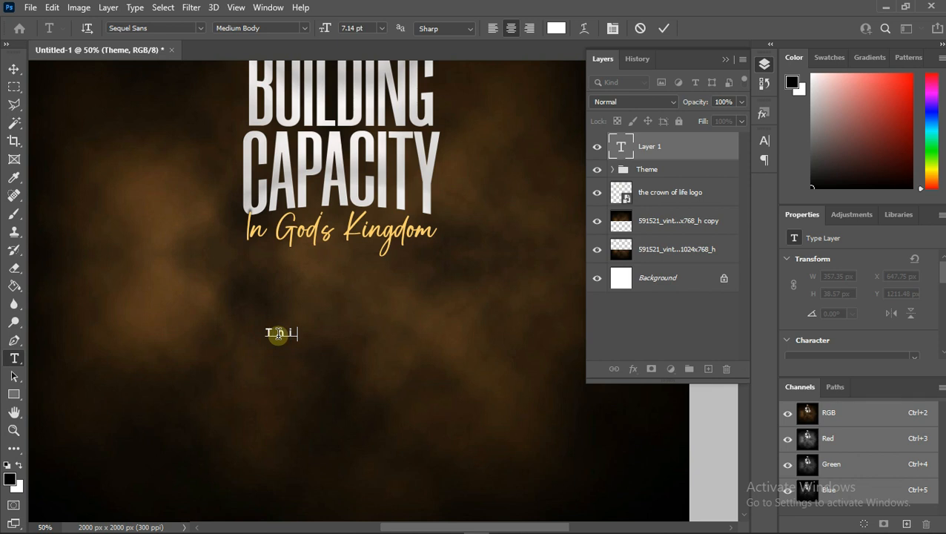
{"action": "type", "text": "This Sunda"}
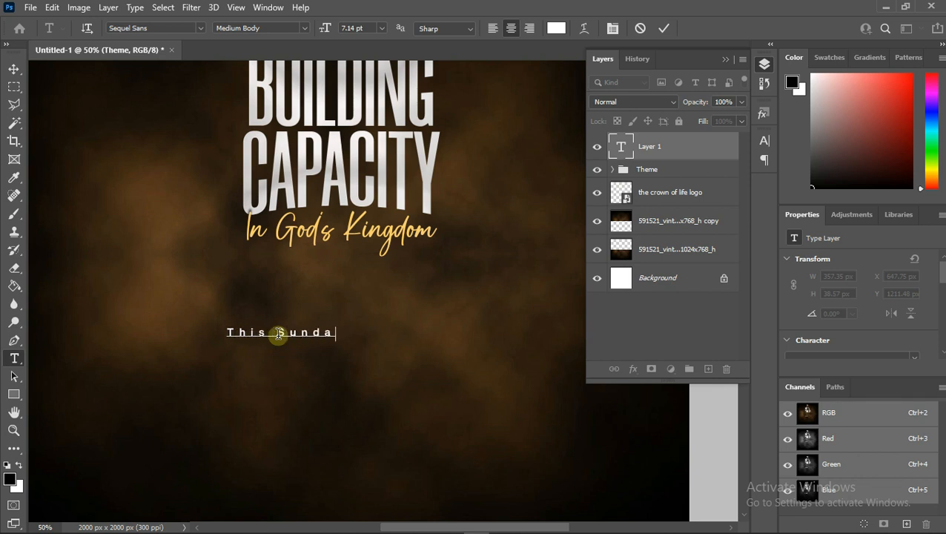
{"action": "type", "text": "y 8:"}
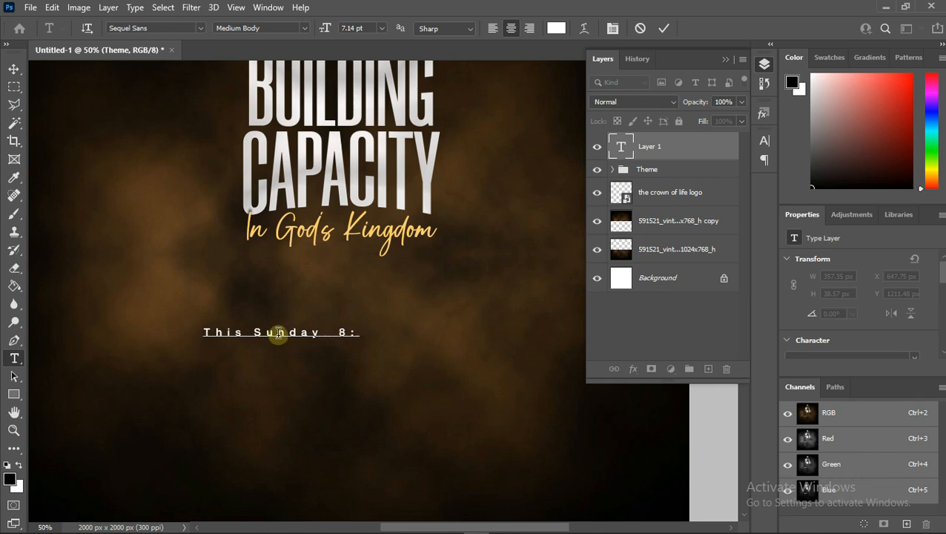
{"action": "type", "text": "00am"}
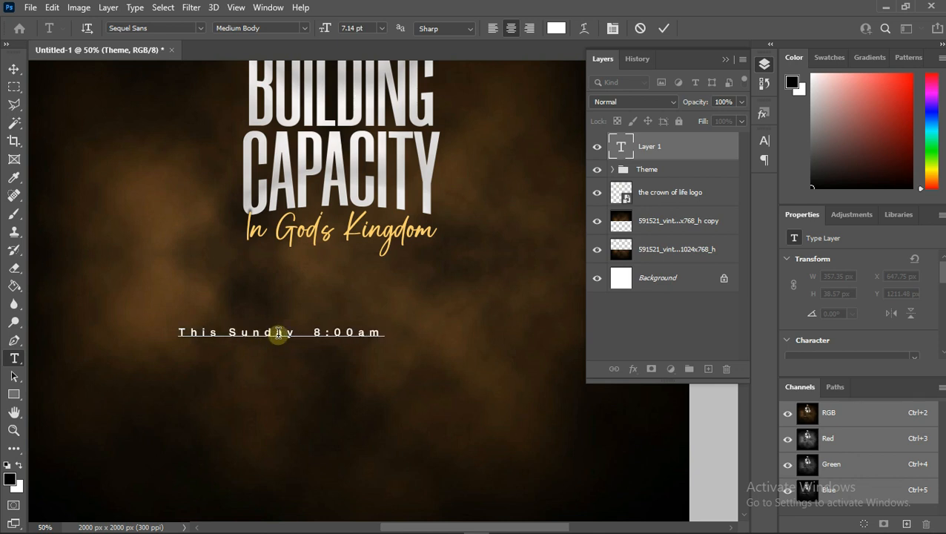
- Select all of the new text and set its tracking to -75
{"action": "right_click", "coordinate": [279, 341]}
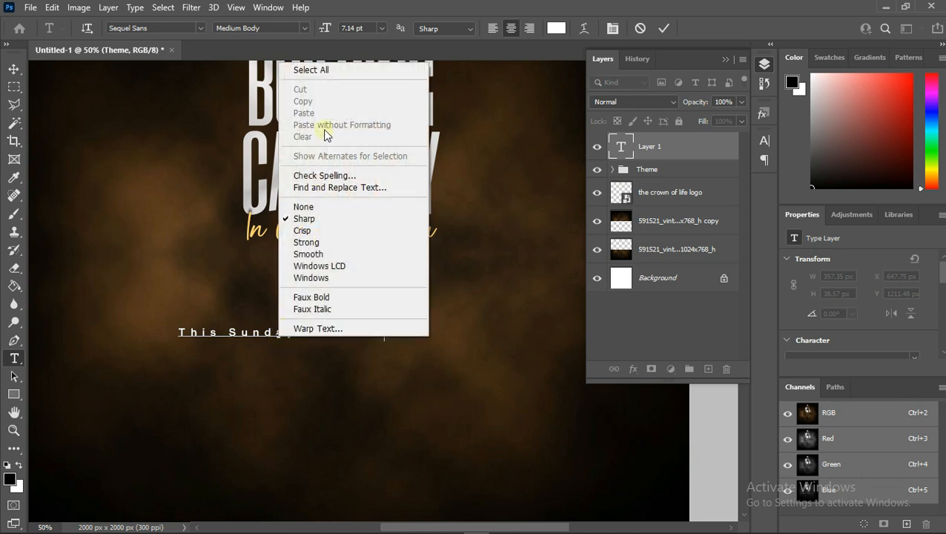
{"action": "left_click", "coordinate": [324, 70]}
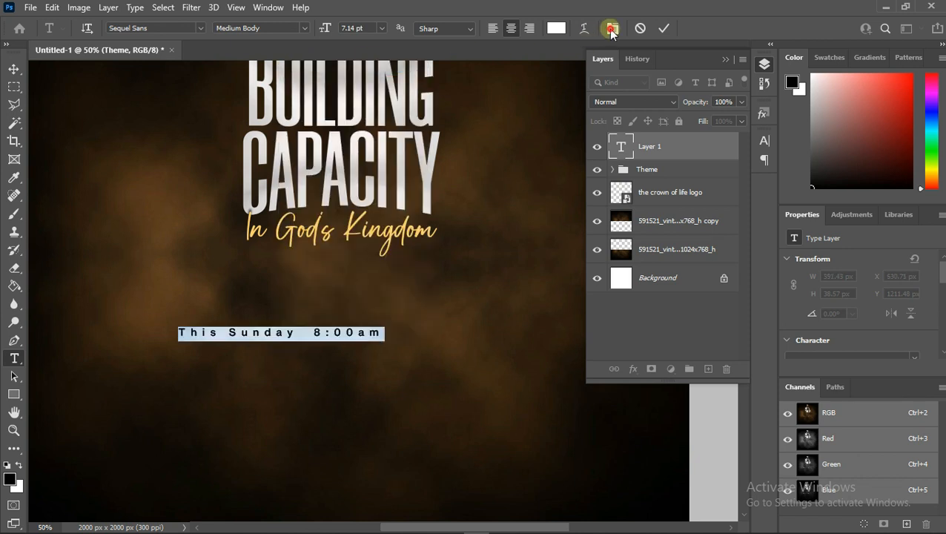
{"action": "left_click", "coordinate": [613, 28]}
{"action": "left_click", "coordinate": [742, 192]}
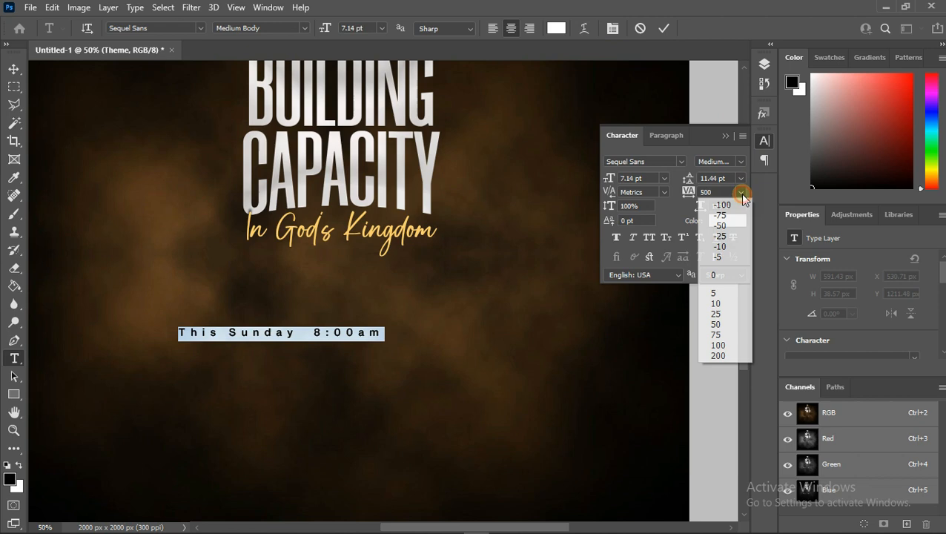
{"action": "left_click", "coordinate": [711, 215]}
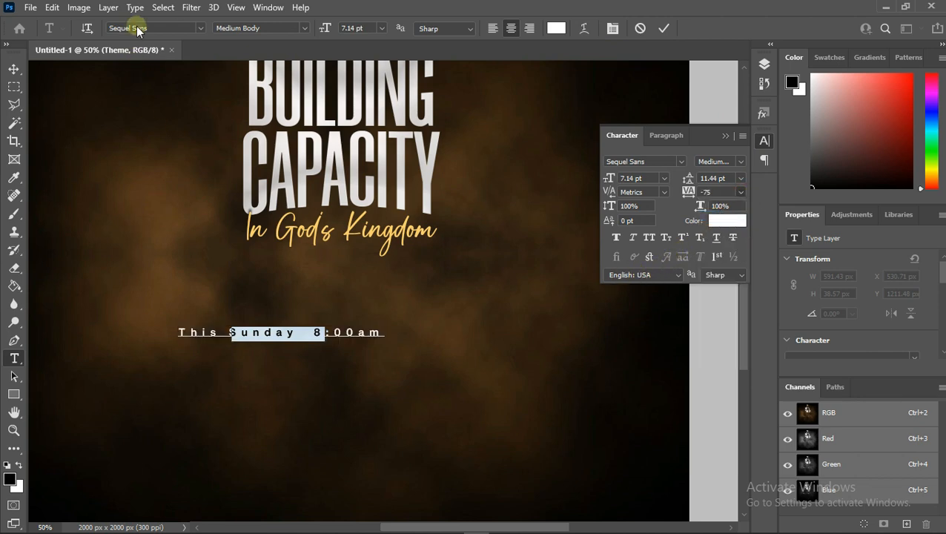
- Change the date text's font to Helvetica Regular
{"action": "type", "text": "hel"}
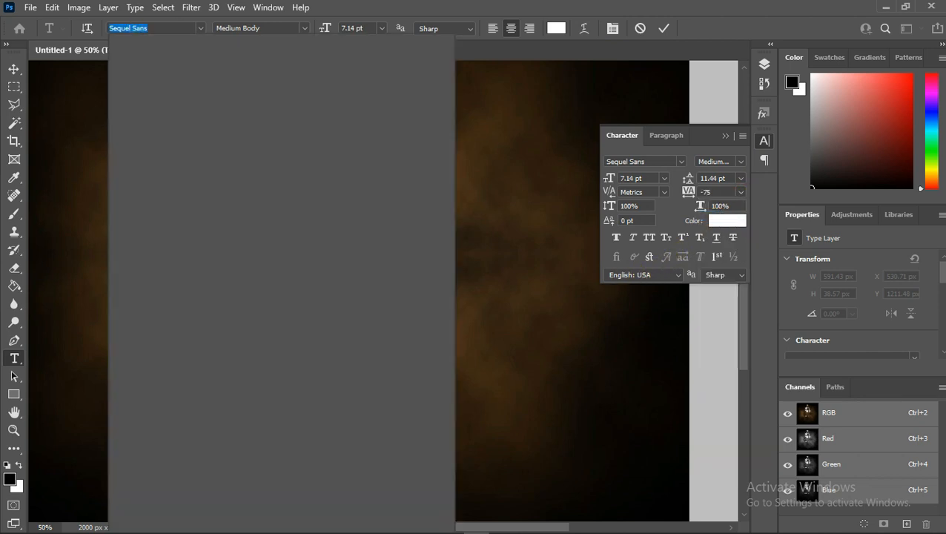
{"action": "type", "text": "vetica"}
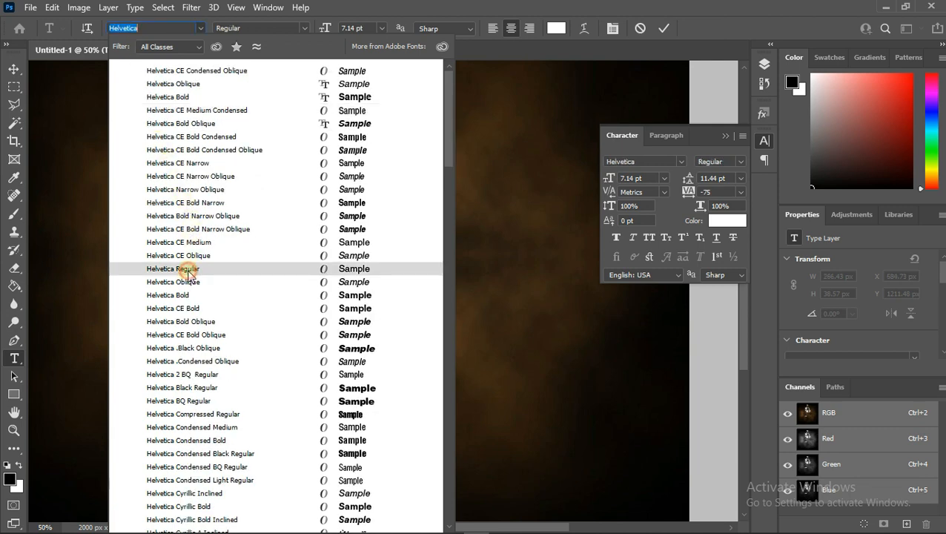
{"action": "left_click", "coordinate": [189, 271]}
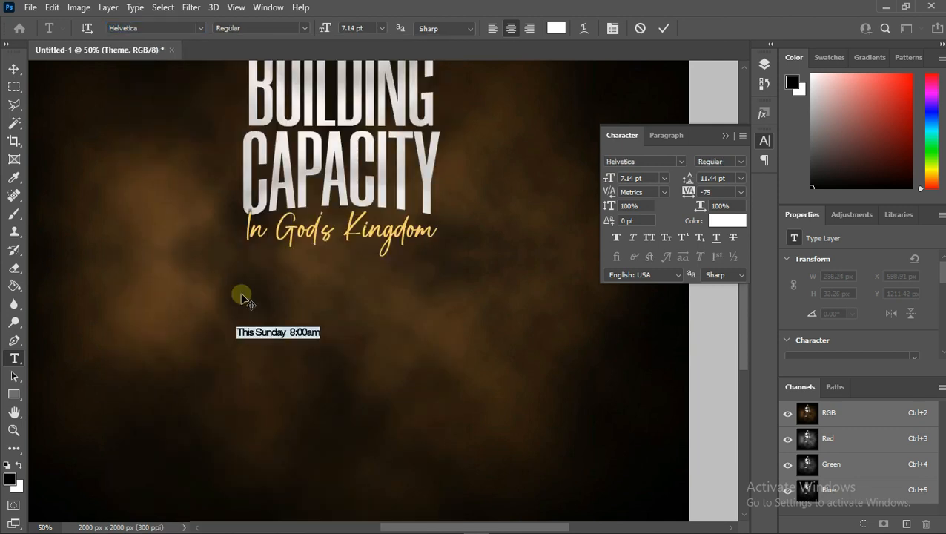
- Move the date text up under the subtitle and set its font size to 12 pt
{"action": "left_click", "coordinate": [380, 28]}
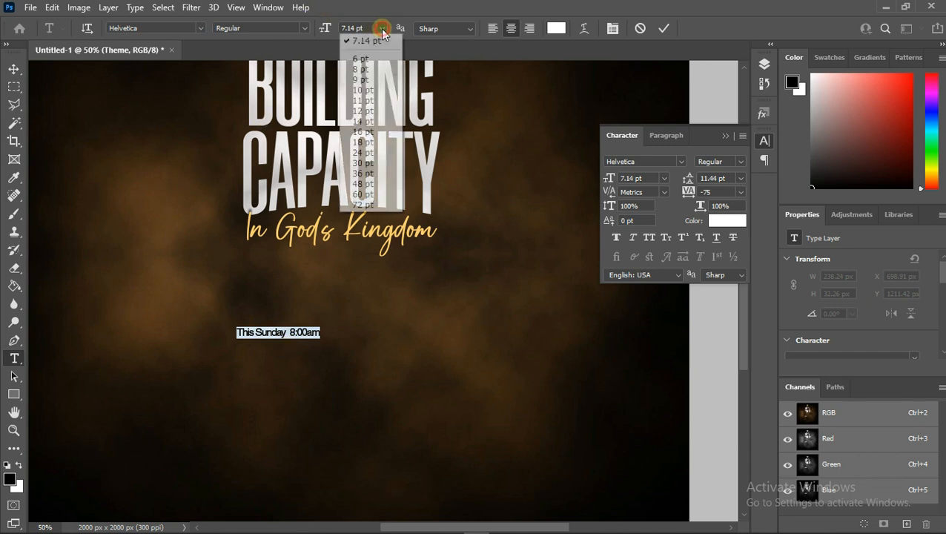
{"action": "left_click", "coordinate": [377, 91]}
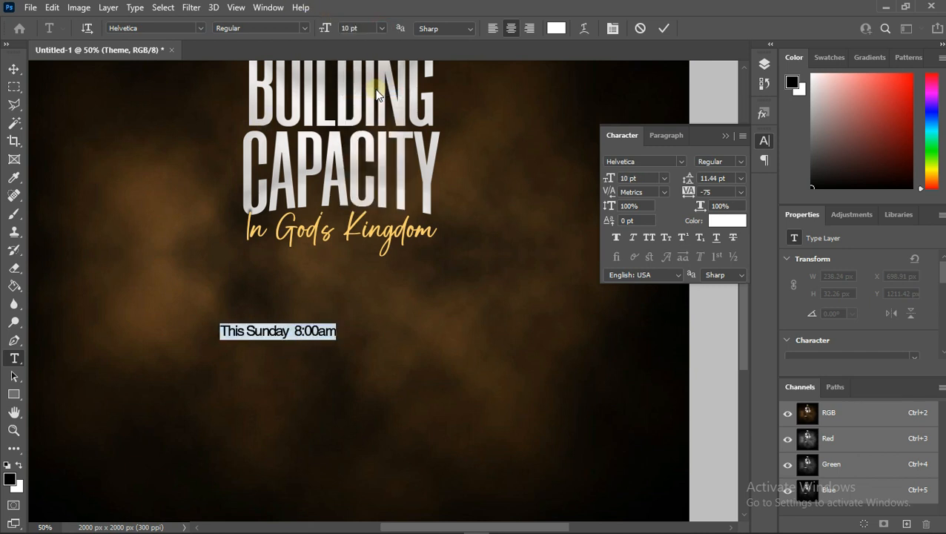
{"action": "left_click_drag", "start_coordinate": [278, 357], "coordinate": [328, 310]}
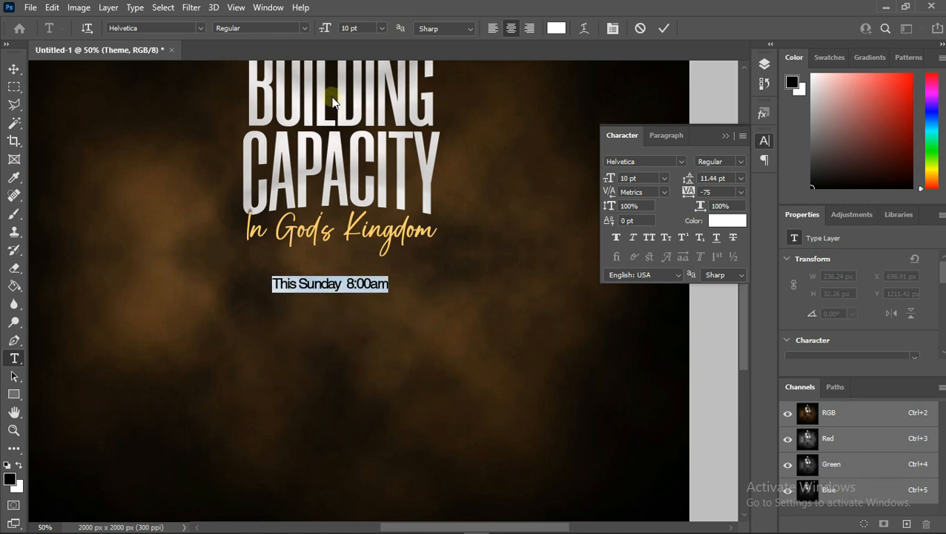
{"action": "left_click", "coordinate": [381, 28]}
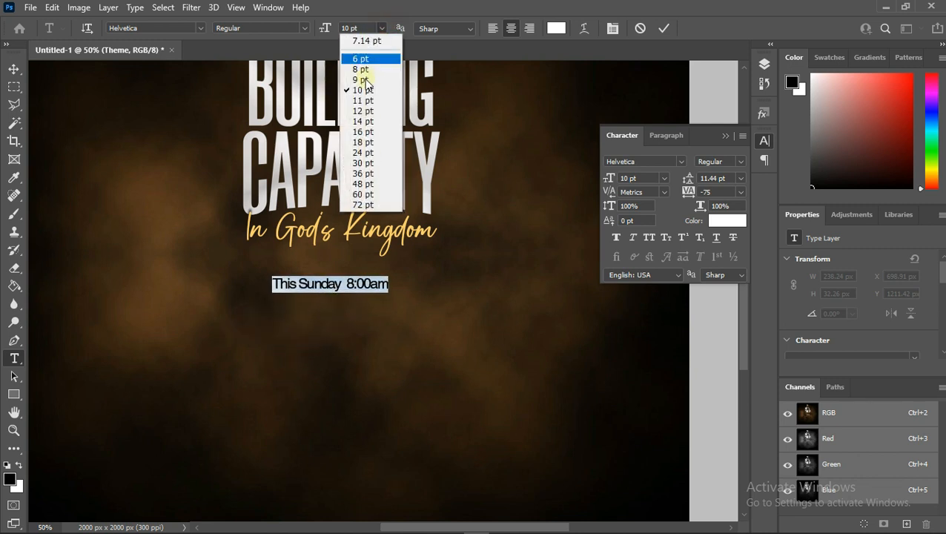
{"action": "left_click", "coordinate": [360, 112]}
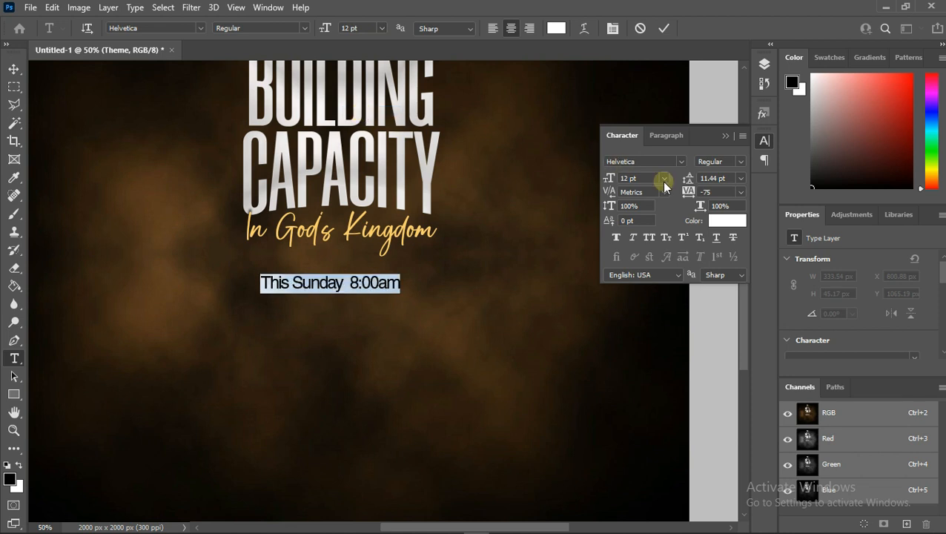
- Set the date text's tracking to -50 and commit the text edit
{"action": "left_click", "coordinate": [739, 192]}
{"action": "left_click", "coordinate": [723, 267]}
{"action": "left_click", "coordinate": [740, 192]}
{"action": "left_click", "coordinate": [729, 224]}
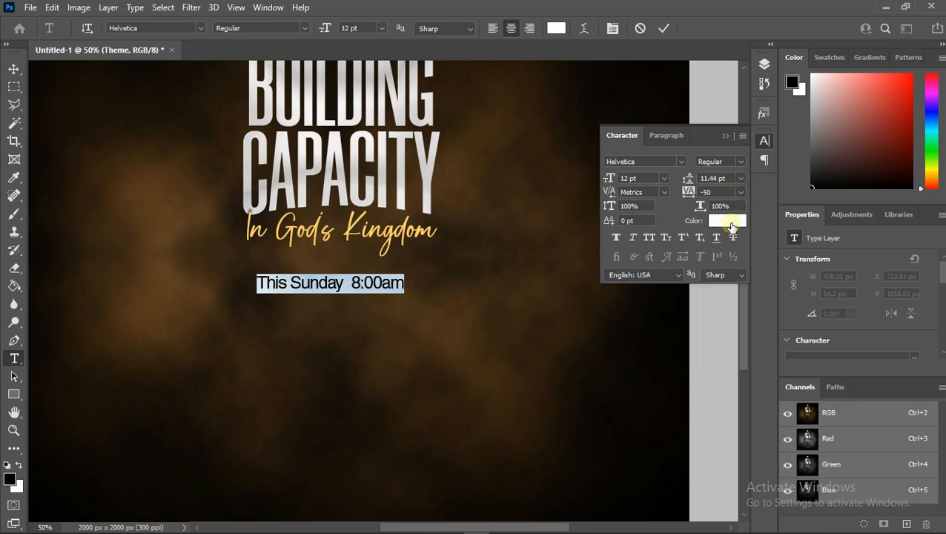
{"action": "left_click", "coordinate": [665, 29]}
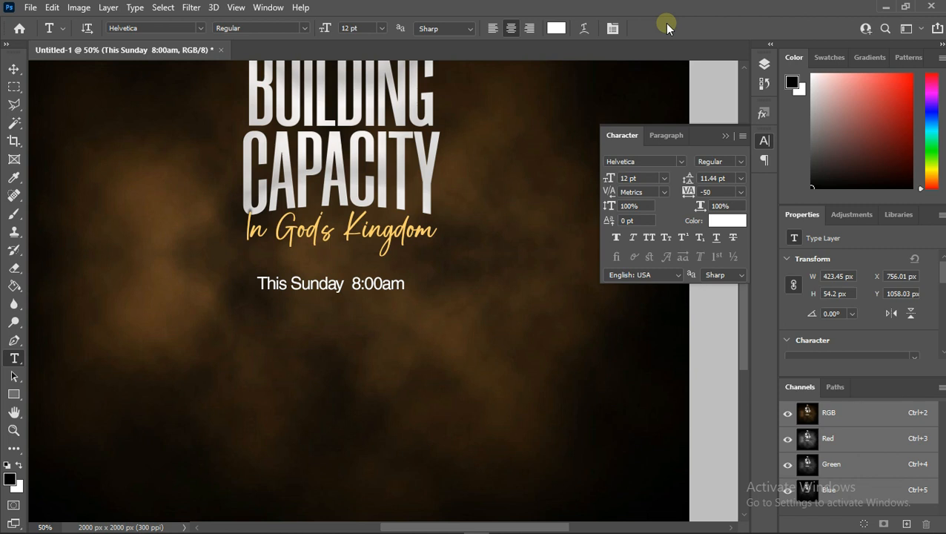
- Center the date text layer horizontally on the canvas and deselect
{"action": "left_click", "coordinate": [14, 68]}
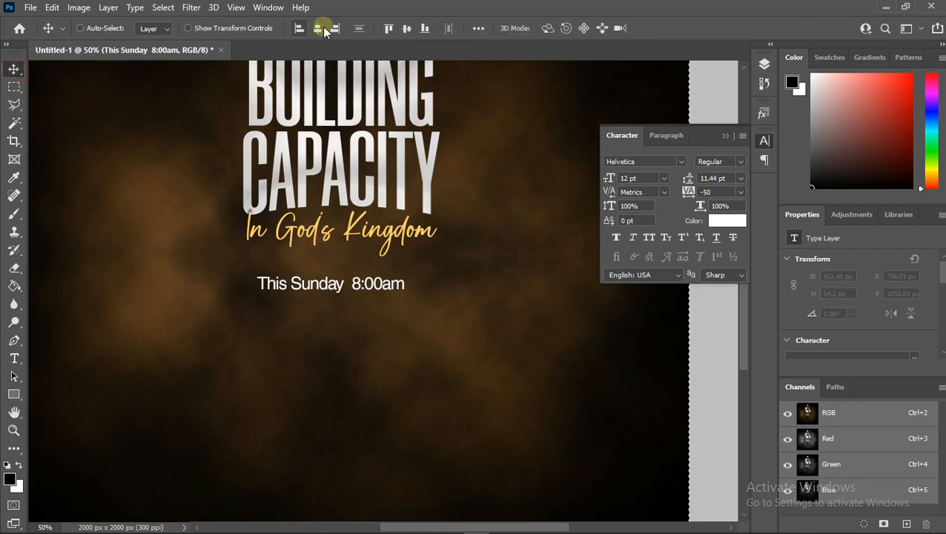
{"action": "left_click", "coordinate": [315, 29]}
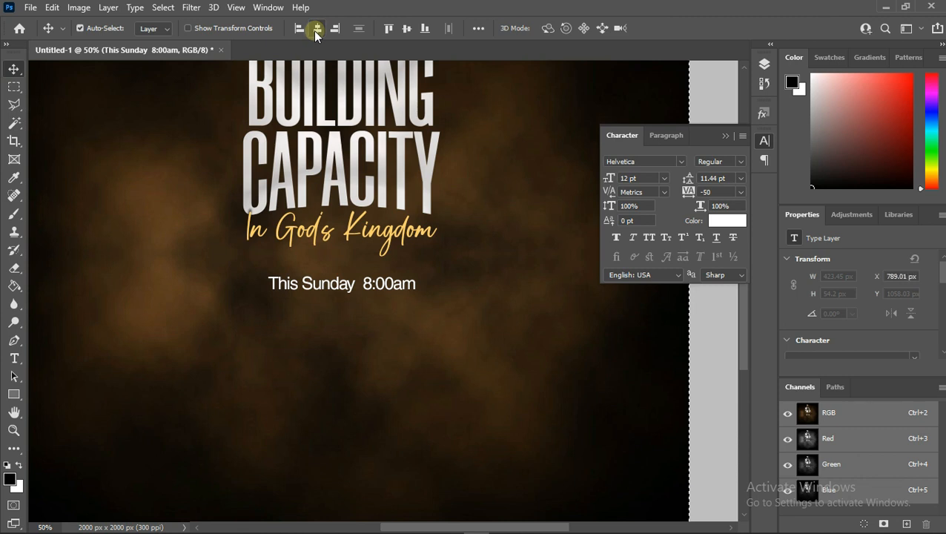
{"action": "key", "text": "ctrl+d"}
- Draw a black rectangle about 284 by 70 px covering the words This Sunday
{"action": "left_click", "coordinate": [14, 394]}
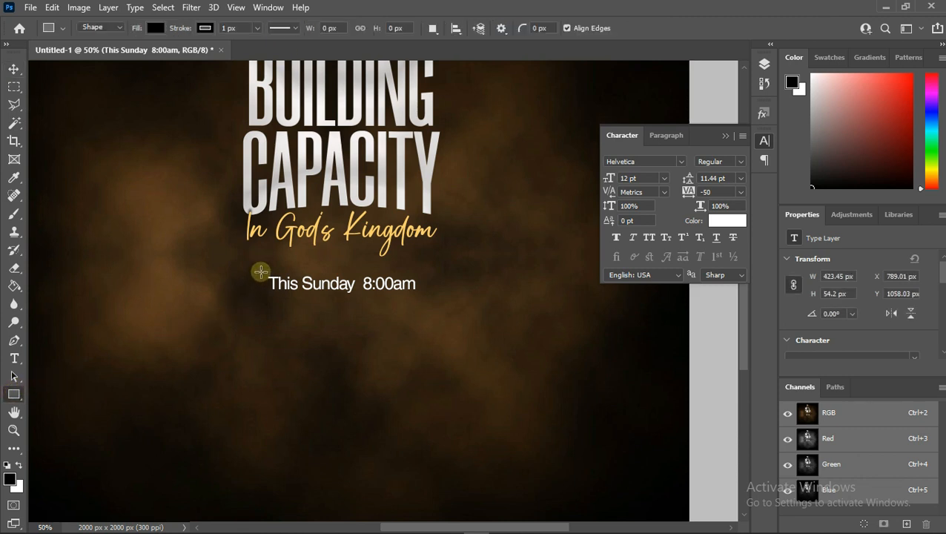
{"action": "left_click_drag", "start_coordinate": [261, 272], "coordinate": [359, 293]}
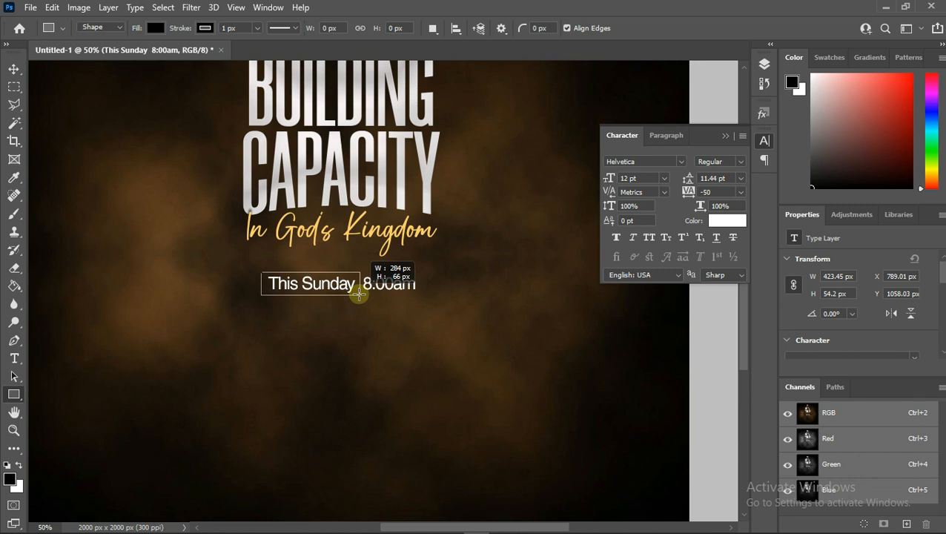
{"action": "left_click_drag", "start_coordinate": [359, 294], "coordinate": [359, 295]}
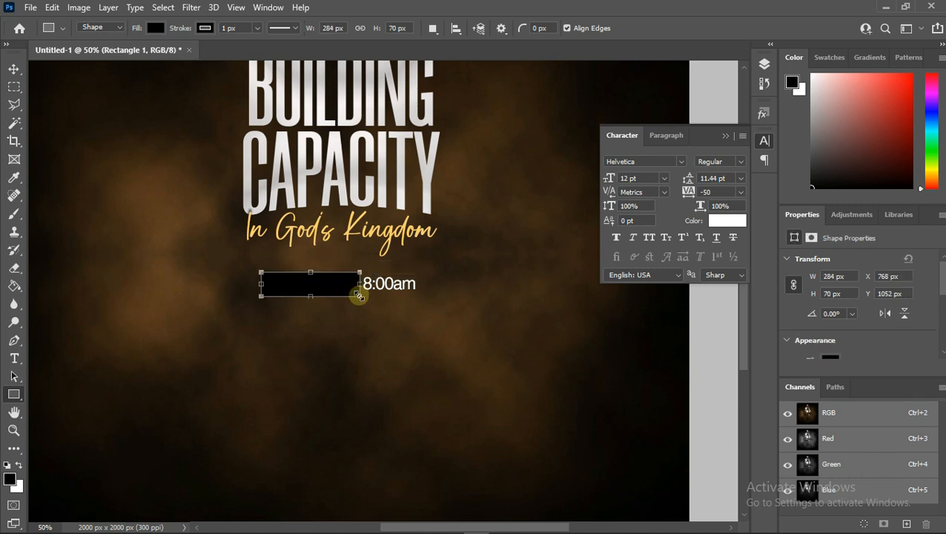
{"action": "left_click", "coordinate": [765, 64]}
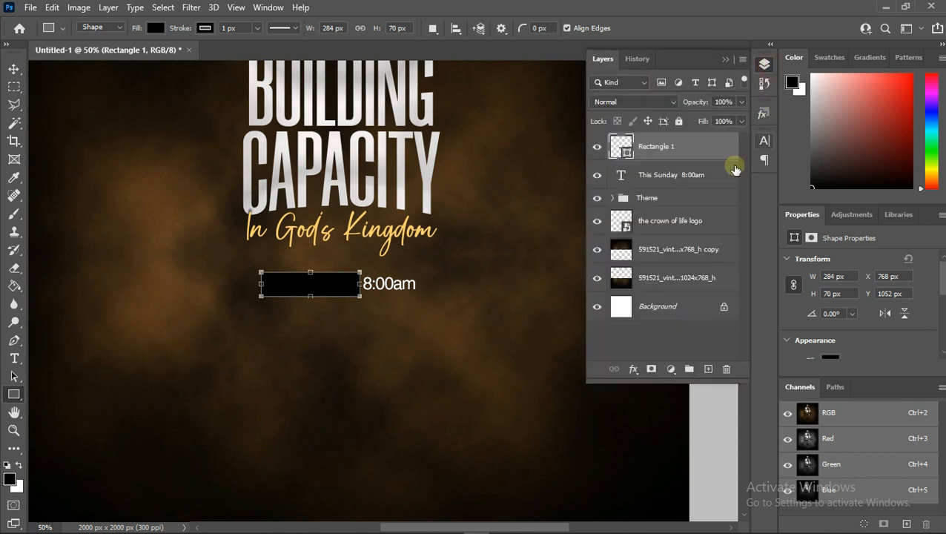
- Fill the rectangle with the gold sampled from the subtitle and place it beneath the date text layer
{"action": "double_click", "coordinate": [626, 152]}
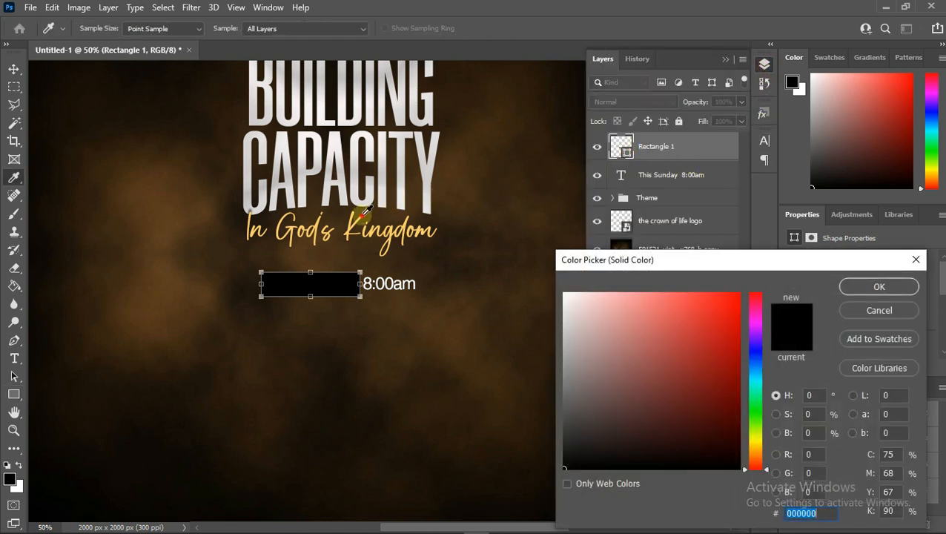
{"action": "left_click", "coordinate": [362, 214]}
{"action": "left_click", "coordinate": [849, 286]}
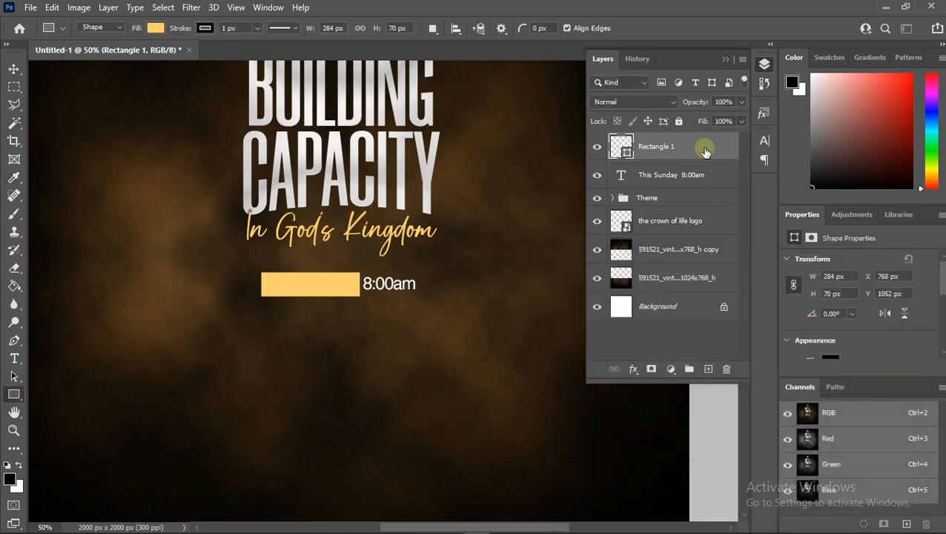
{"action": "left_click_drag", "start_coordinate": [704, 151], "coordinate": [657, 178]}
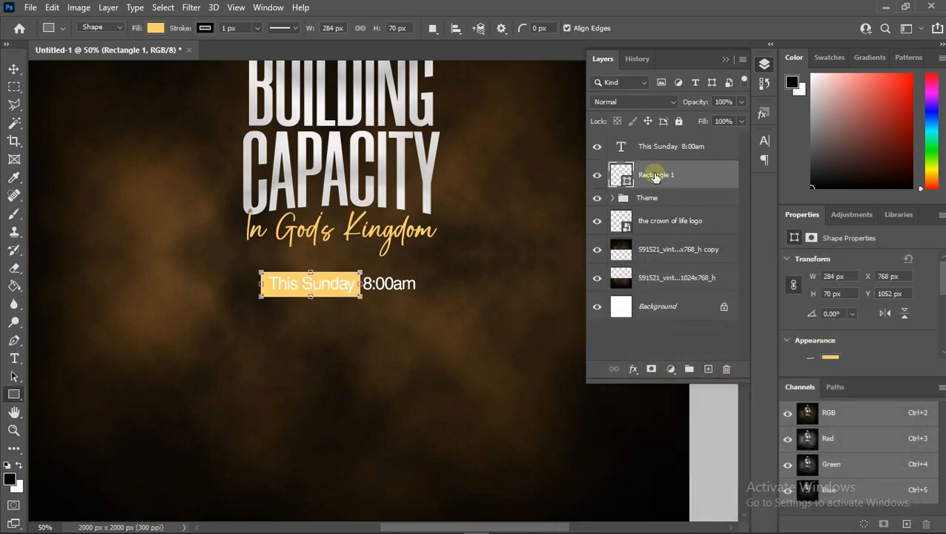
- Set the color of the words This Sunday to black
{"action": "double_click", "coordinate": [621, 145]}
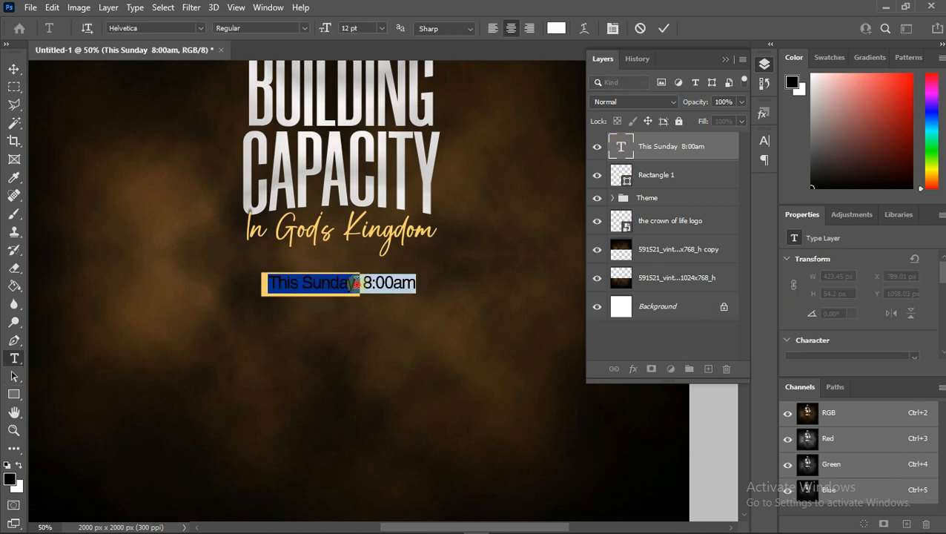
{"action": "left_click_drag", "start_coordinate": [357, 282], "coordinate": [254, 277]}
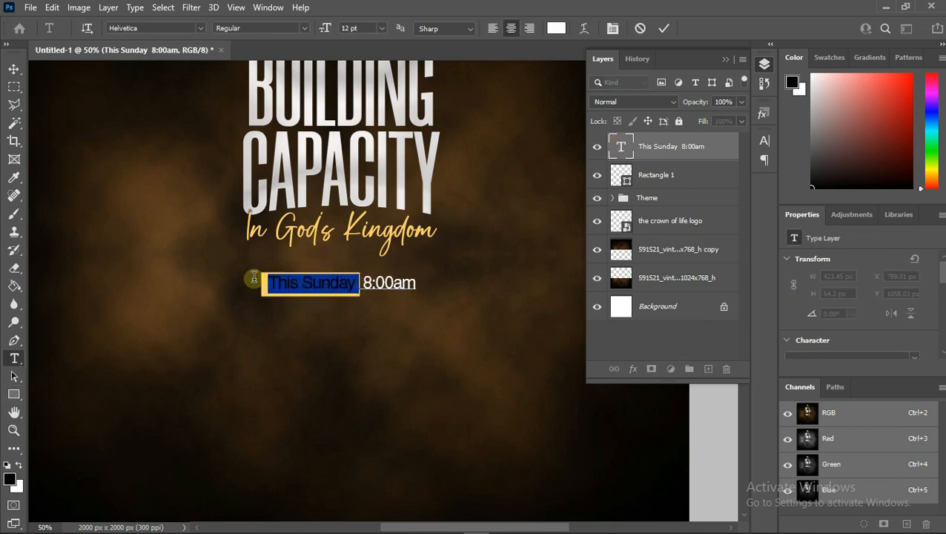
{"action": "left_click", "coordinate": [556, 28]}
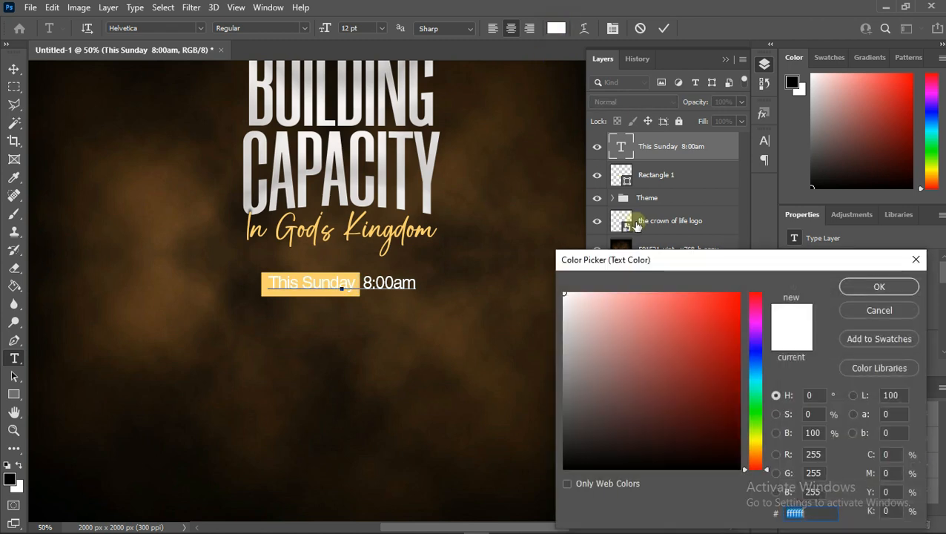
{"action": "left_click_drag", "start_coordinate": [658, 405], "coordinate": [759, 481]}
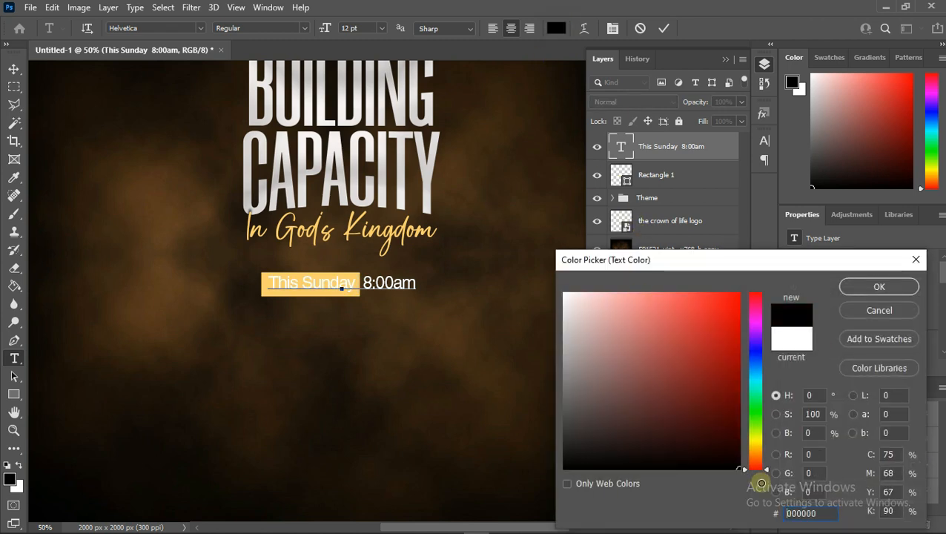
{"action": "left_click", "coordinate": [846, 286]}
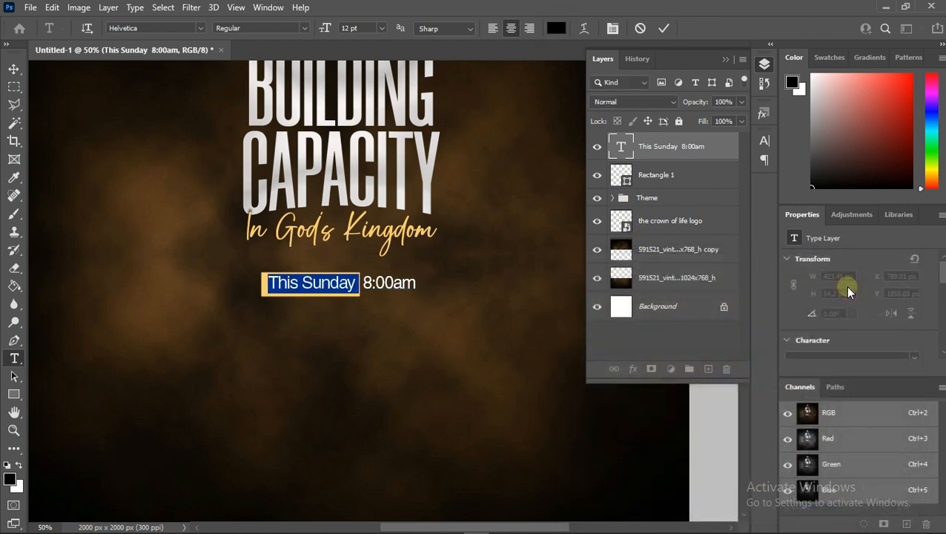
{"action": "left_click", "coordinate": [664, 29]}
- Change the whole date text's font style to CE Medium
{"action": "key", "text": "u"}
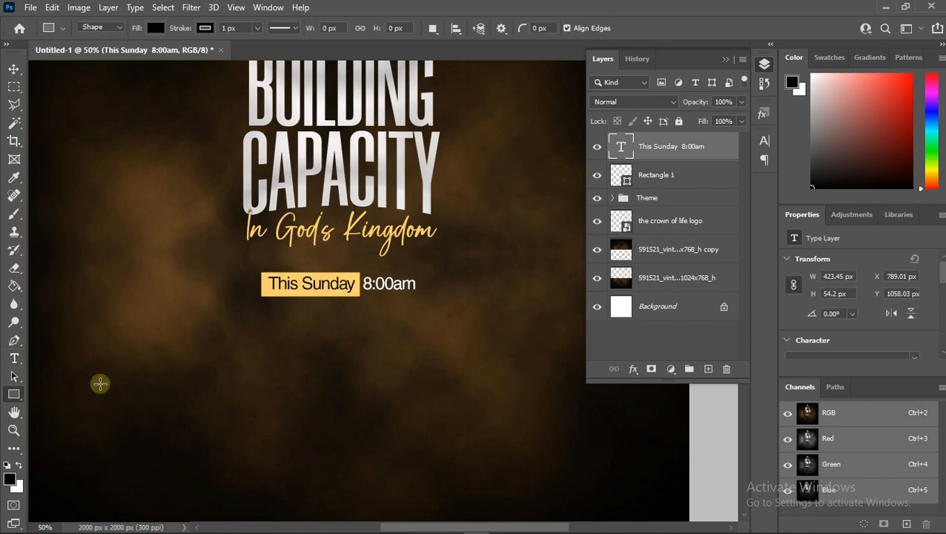
{"action": "left_click", "coordinate": [14, 360]}
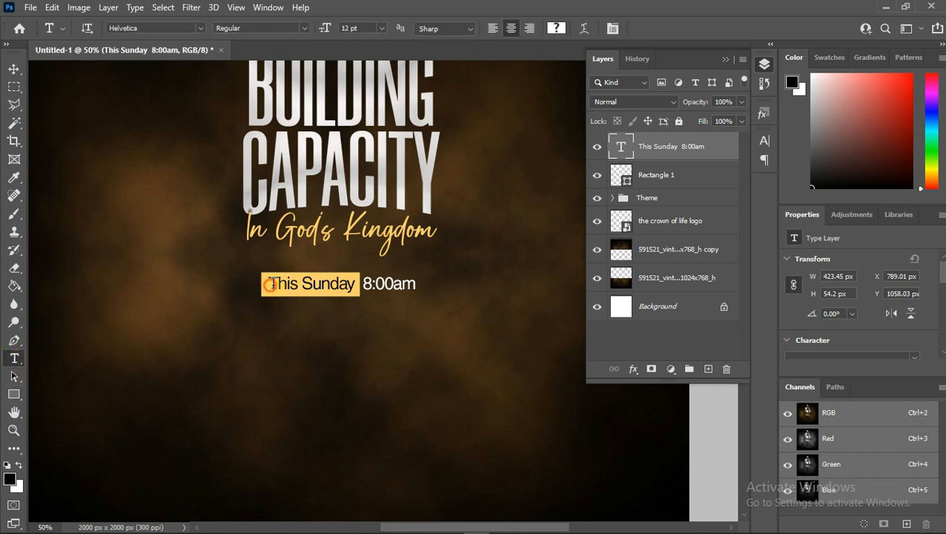
{"action": "left_click_drag", "start_coordinate": [269, 284], "coordinate": [426, 298]}
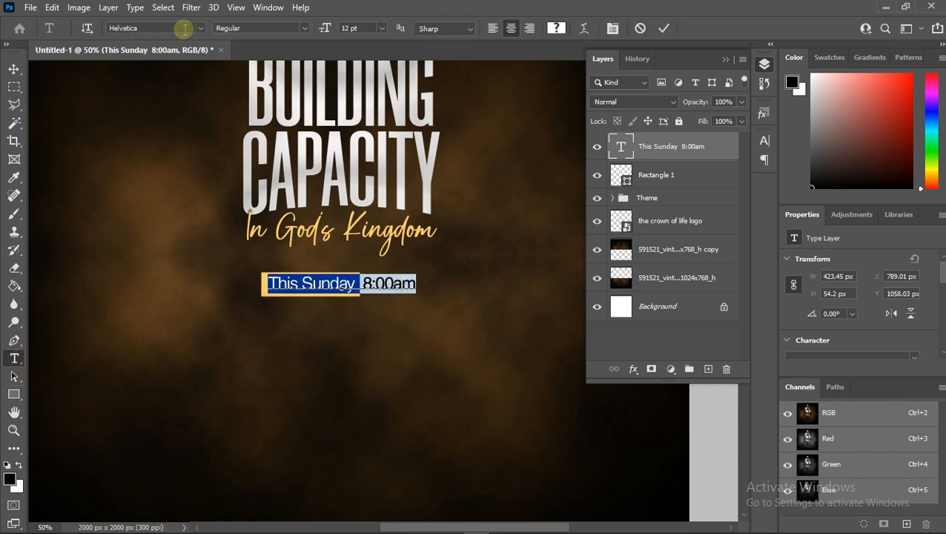
{"action": "left_click", "coordinate": [305, 28]}
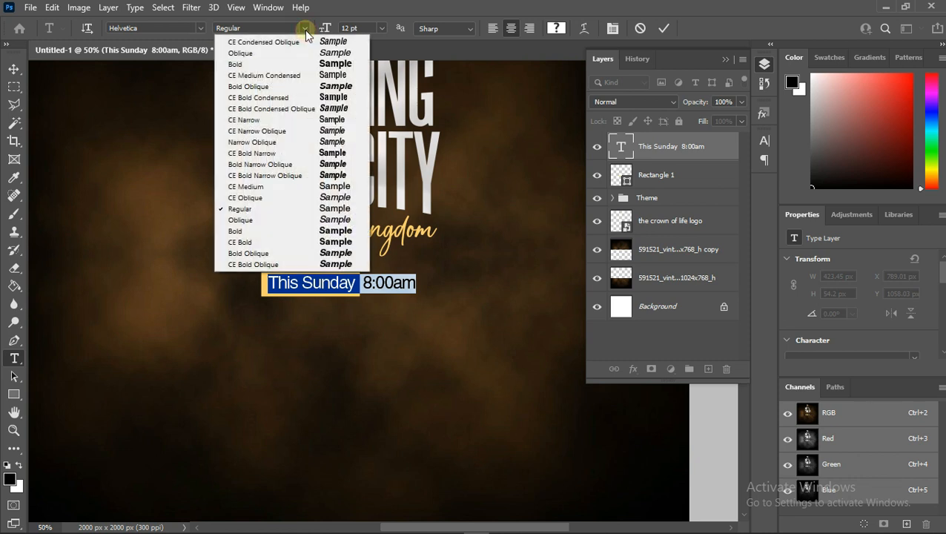
{"action": "left_click", "coordinate": [258, 187]}
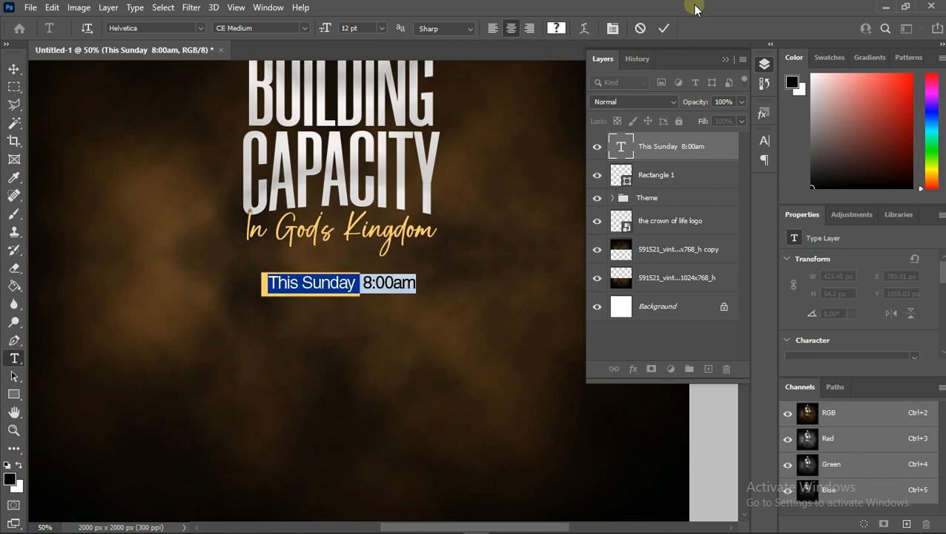
{"action": "left_click", "coordinate": [664, 30]}
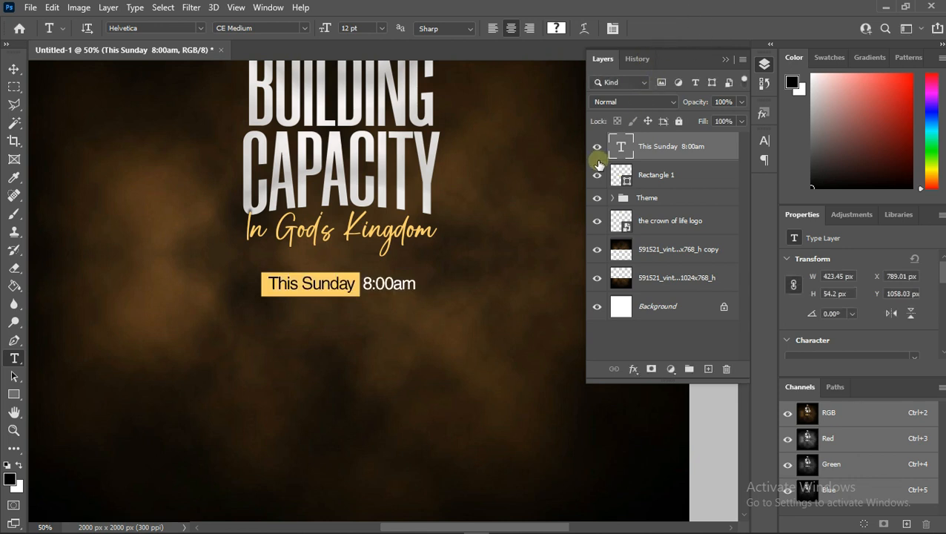
{"action": "key", "text": "ctrl+a"}
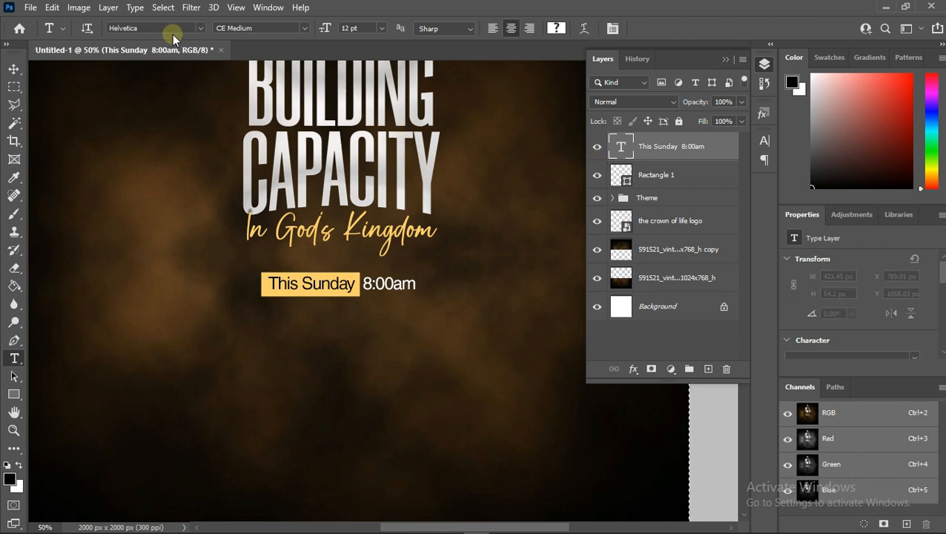
{"action": "left_click", "coordinate": [14, 69]}
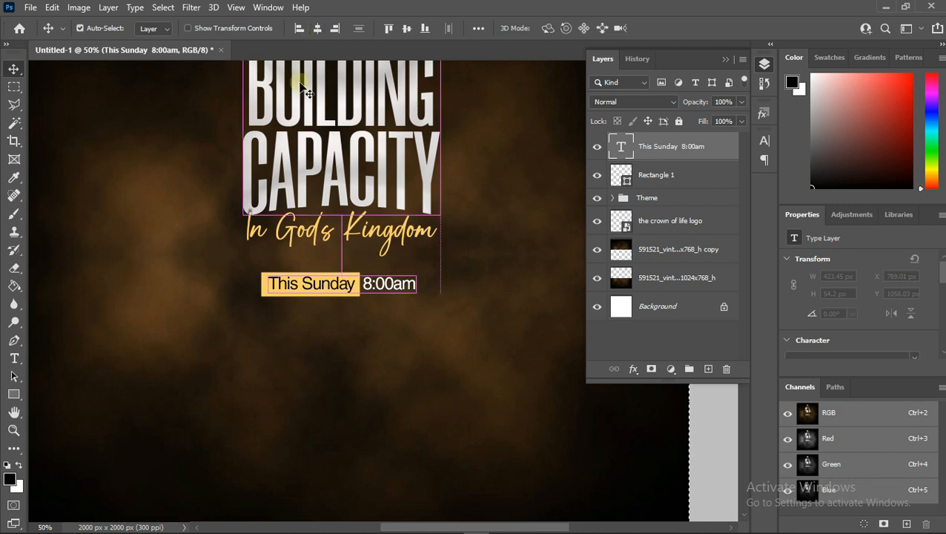
{"action": "key", "text": "ctrl+d"}
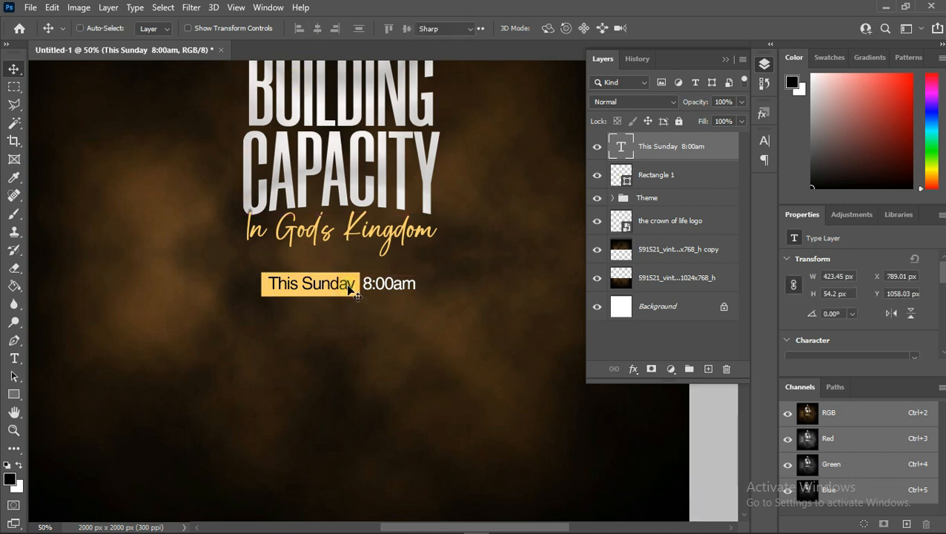
{"action": "double_click", "coordinate": [348, 288]}
{"action": "left_click", "coordinate": [305, 29]}
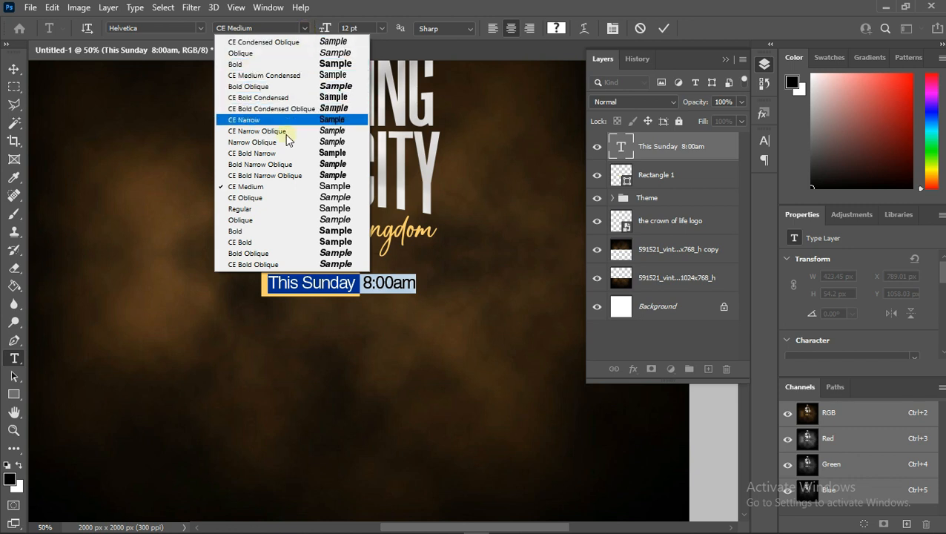
{"action": "left_click", "coordinate": [268, 188]}
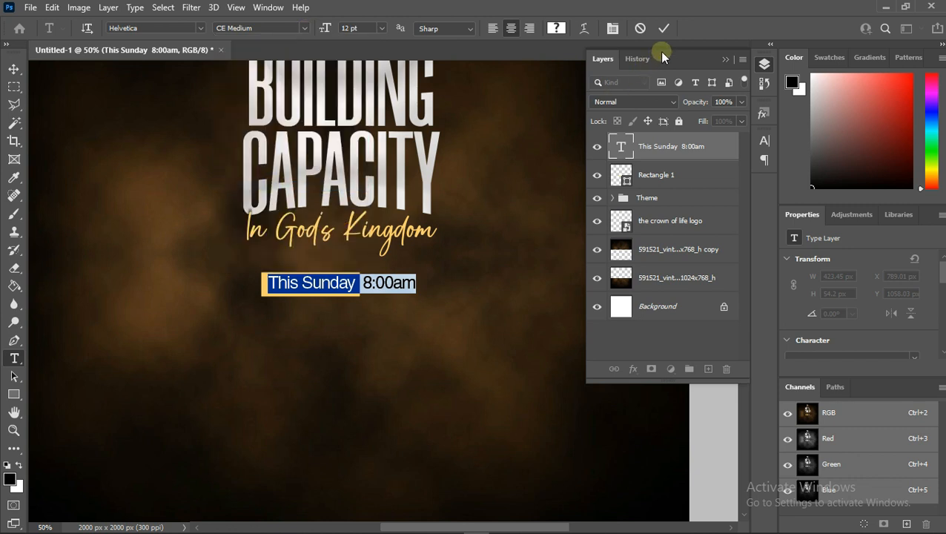
{"action": "left_click", "coordinate": [663, 31]}
{"action": "key", "text": "v"}
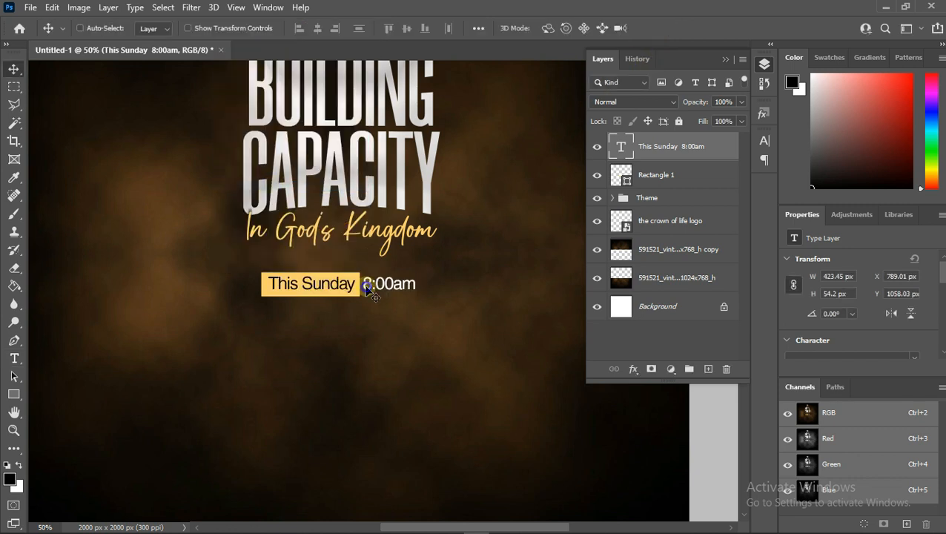
- Duplicate the date text layer and move the copy down below the original line
{"action": "right_click", "coordinate": [366, 287]}
{"action": "left_click", "coordinate": [393, 295]}
{"action": "key", "text": "ctrl+j"}
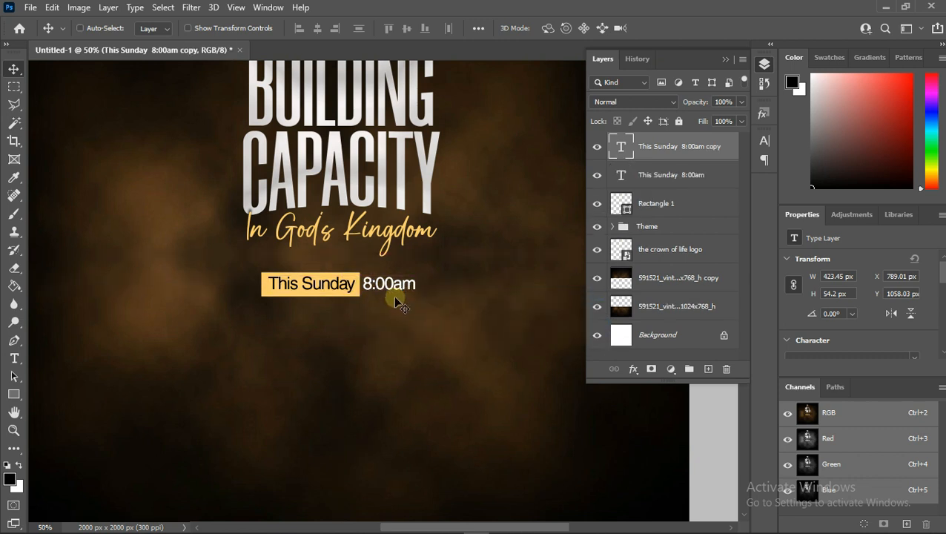
{"action": "left_click_drag", "start_coordinate": [399, 295], "coordinate": [380, 349]}
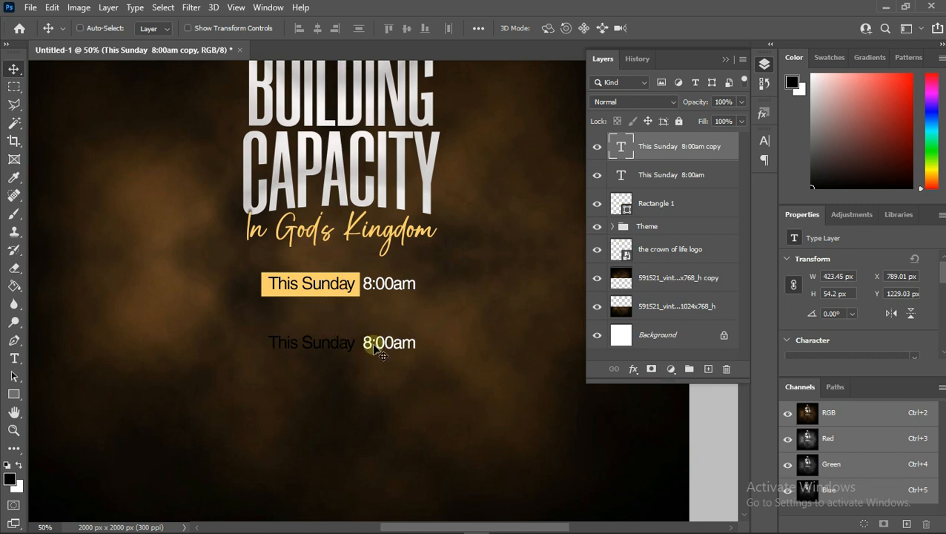
- Replace the copied text with The Crown of Life Auditorium
{"action": "double_click", "coordinate": [375, 343]}
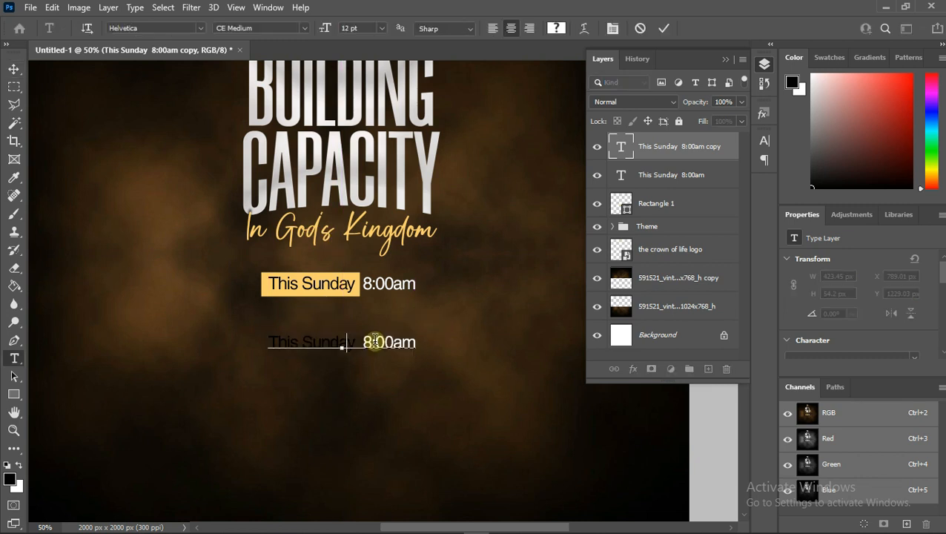
{"action": "key", "text": "BackSpace"}
{"action": "type", "text": "Th"}
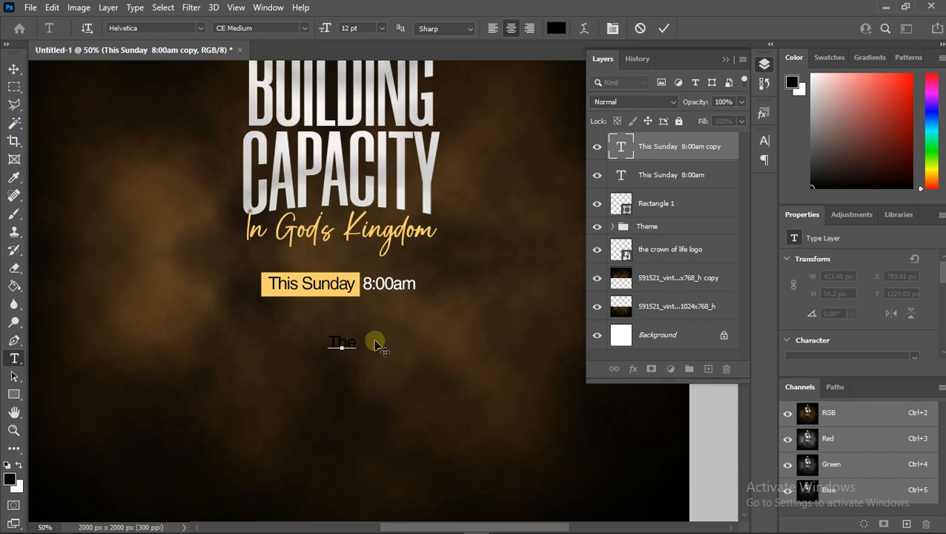
{"action": "type", "text": "e Crown of life Au"}
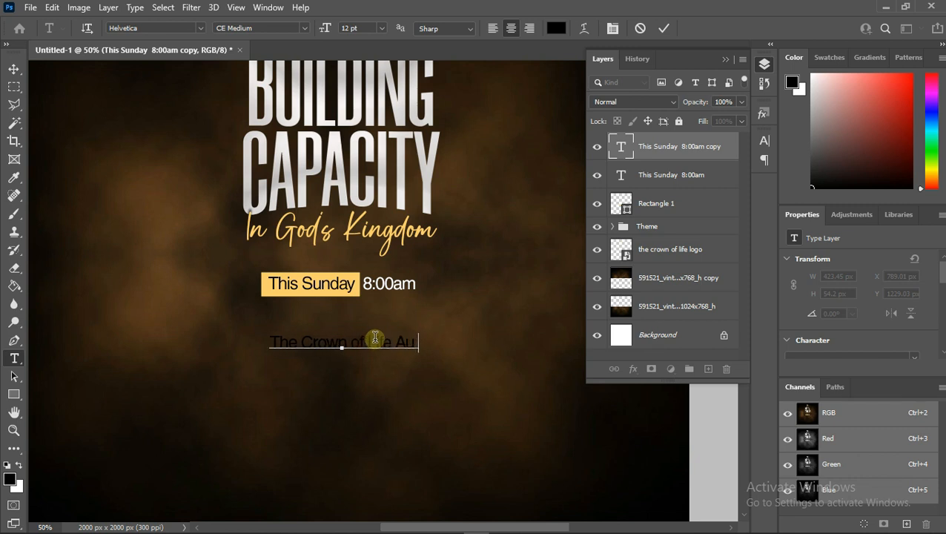
{"action": "type", "text": "dito"}
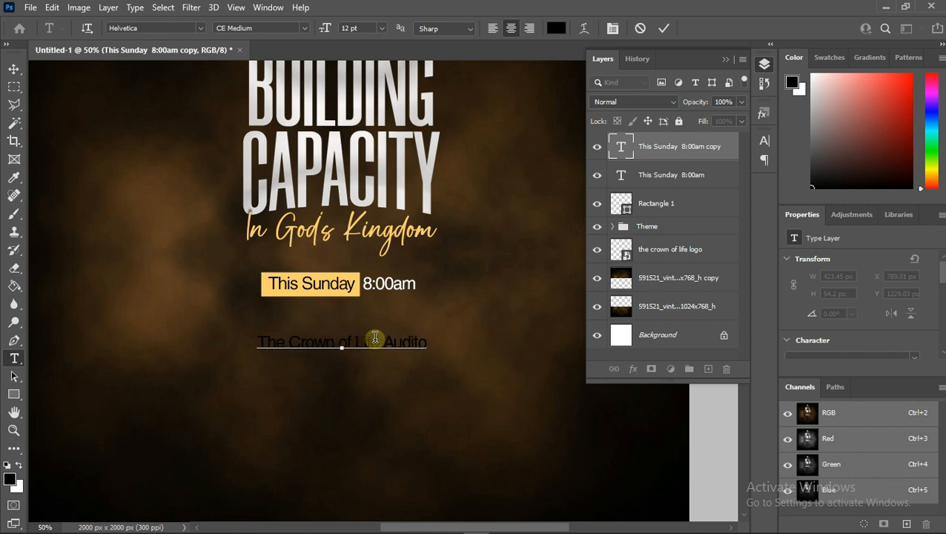
{"action": "type", "text": "ri"}
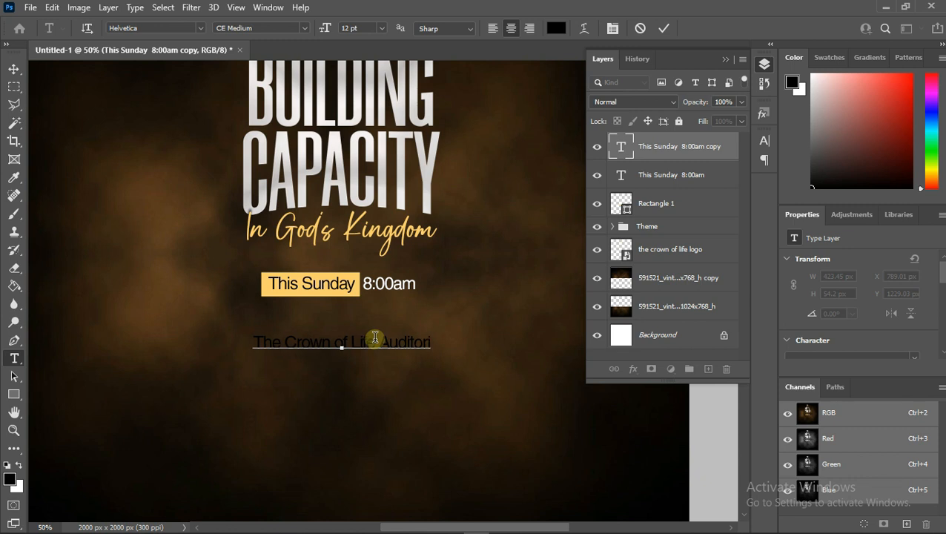
{"action": "type", "text": "um"}
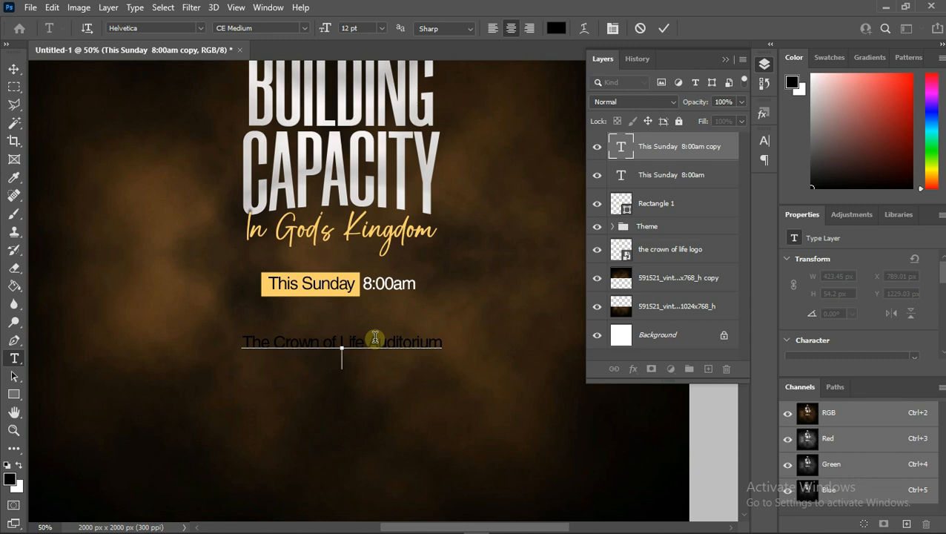
- Add the address lines Opp Everyday Supermarket and Okigwe Road below The Crown of Life Auditorium
{"action": "type", "text": "Ou"}
{"action": "type", "text": "p "}
{"action": "type", "text": "Every"}
{"action": "type", "text": "da"}
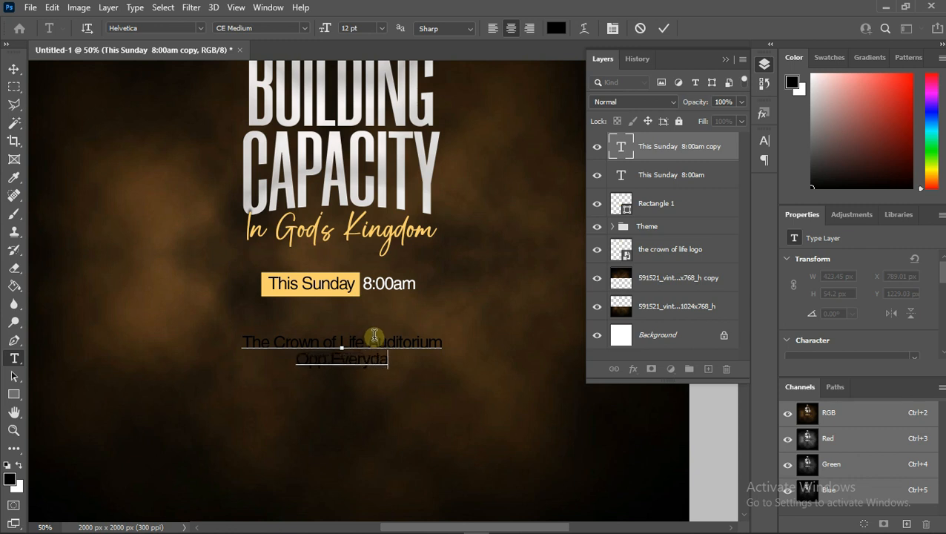
{"action": "type", "text": "y "}
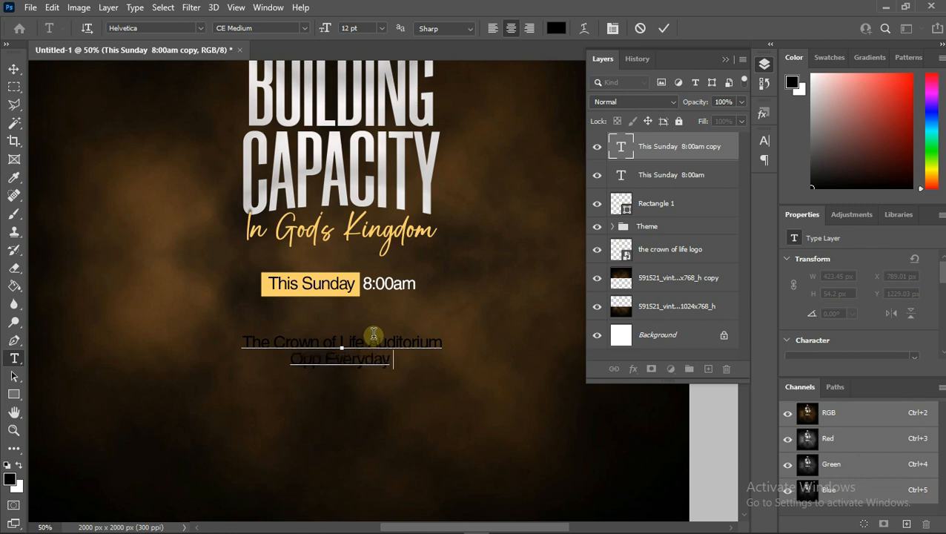
{"action": "type", "text": "Suber"}
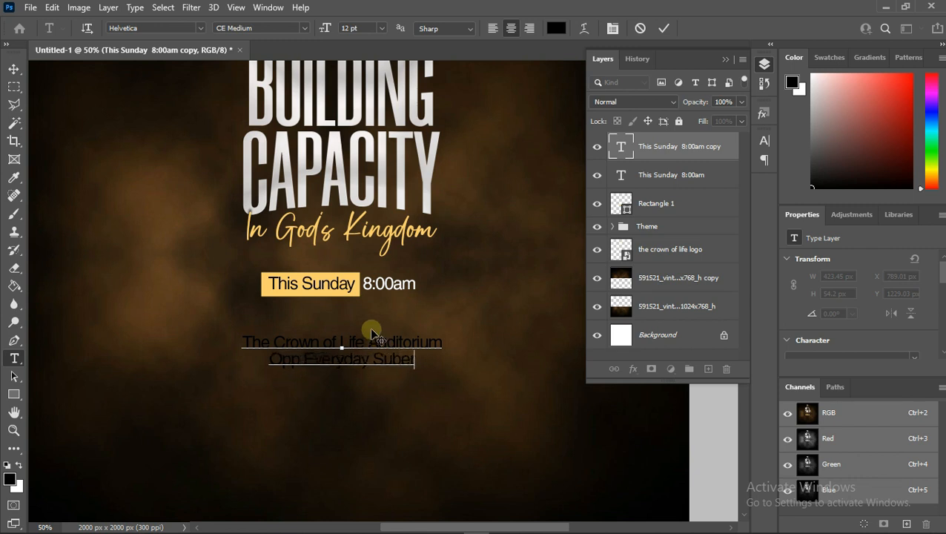
{"action": "key", "text": "BackSpace"}
{"action": "key", "text": "BackSpace"}
{"action": "key", "text": "BackSpace"}
{"action": "type", "text": "p"}
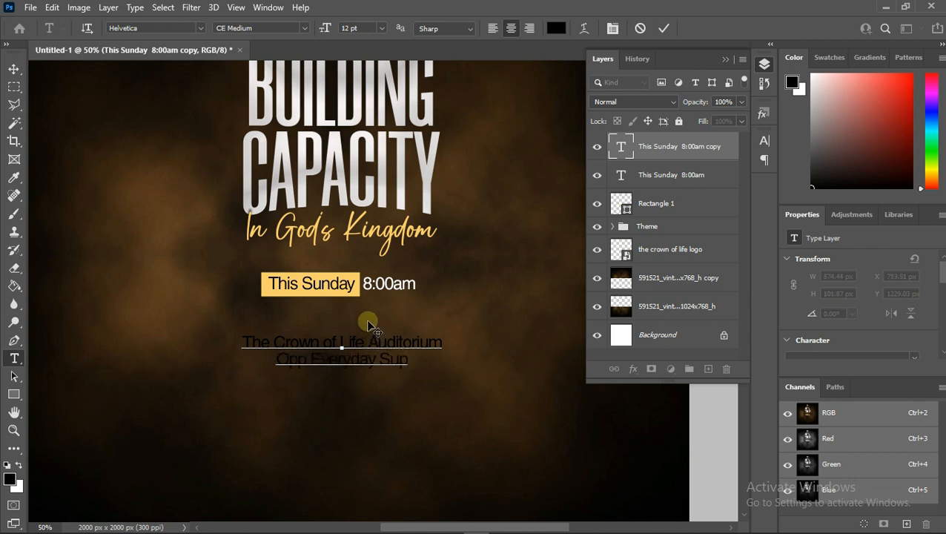
{"action": "type", "text": "ermar"}
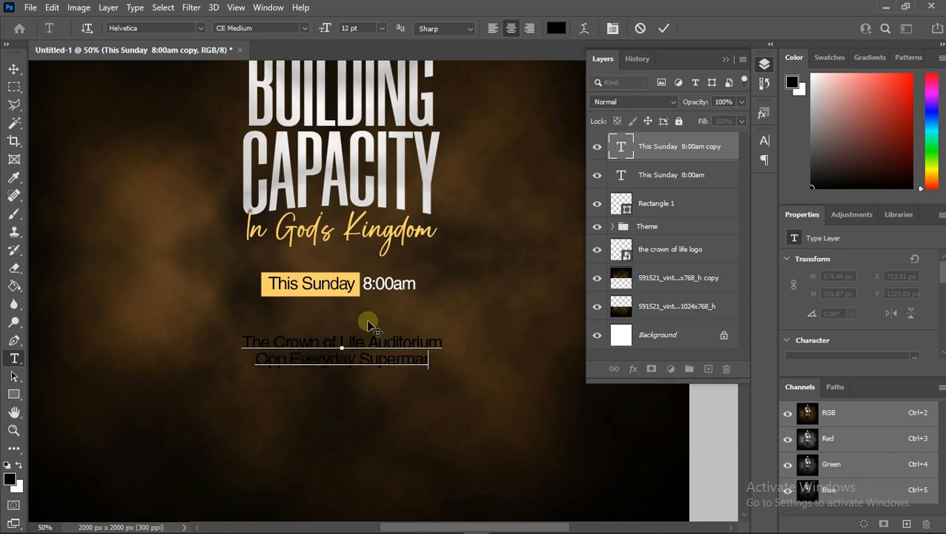
{"action": "type", "text": "ket"}
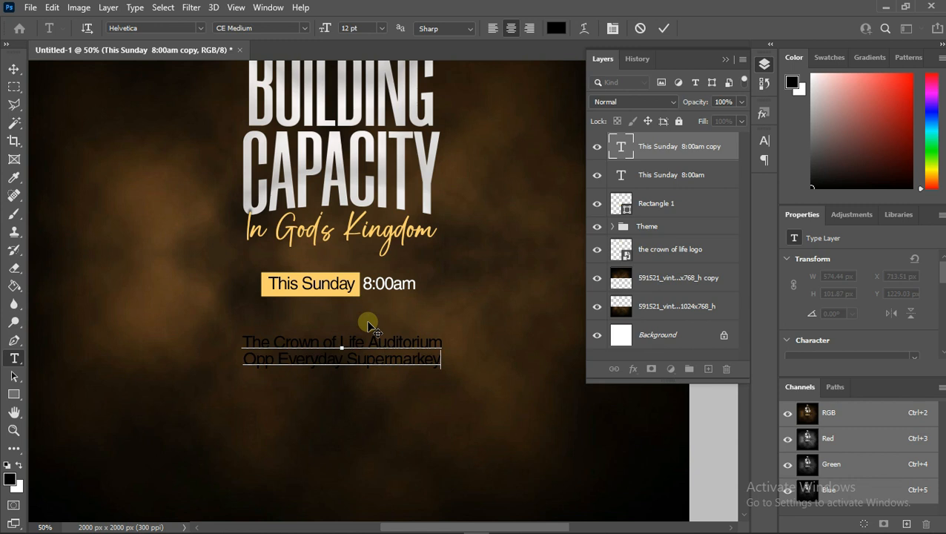
{"action": "key", "text": "BackSpace"}
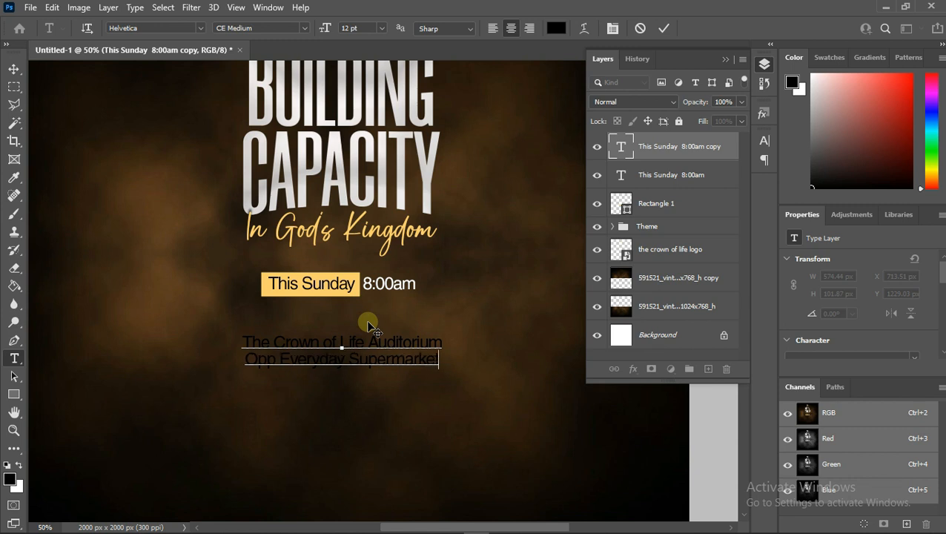
{"action": "key", "text": "Return"}
{"action": "type", "text": "Okigwe Road"}
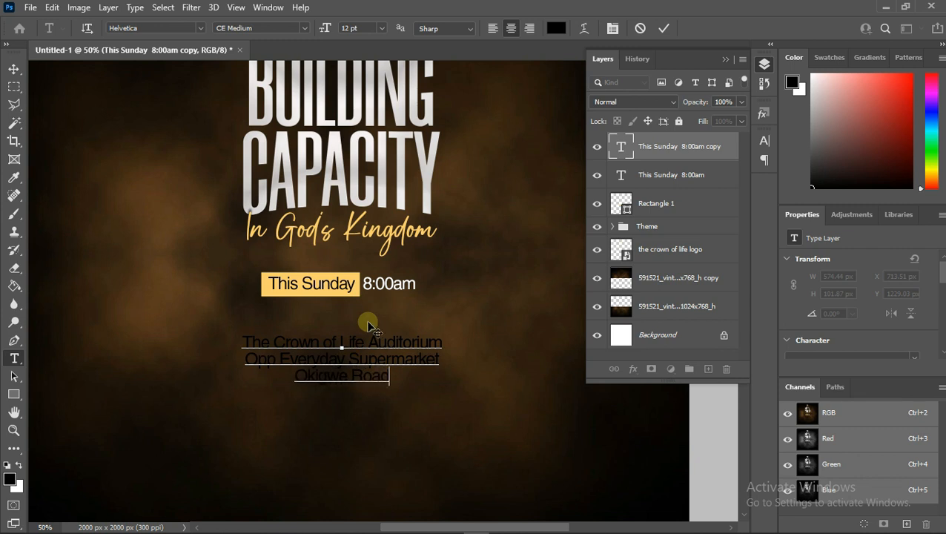
- Select all the venue text and set its color to white, ffffff
{"action": "right_click", "coordinate": [364, 348]}
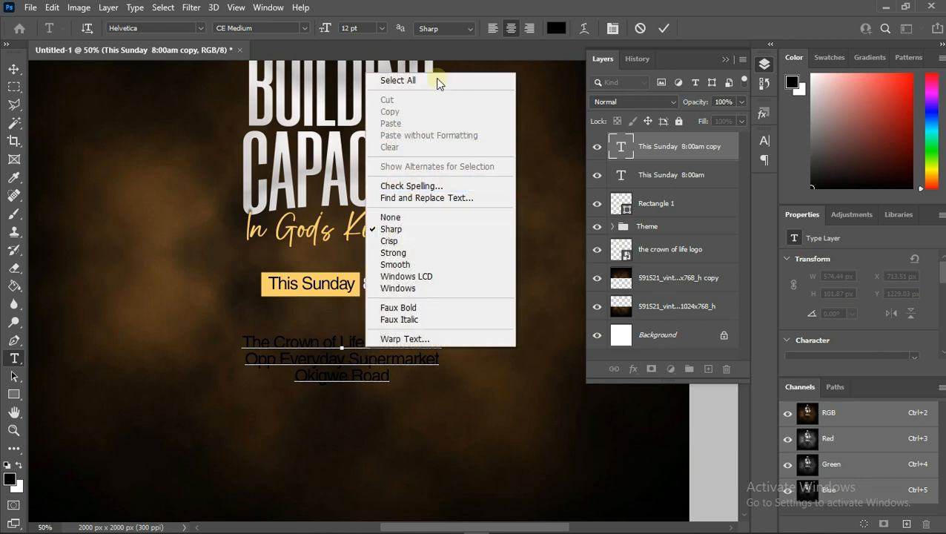
{"action": "left_click", "coordinate": [439, 81]}
{"action": "left_click", "coordinate": [556, 29]}
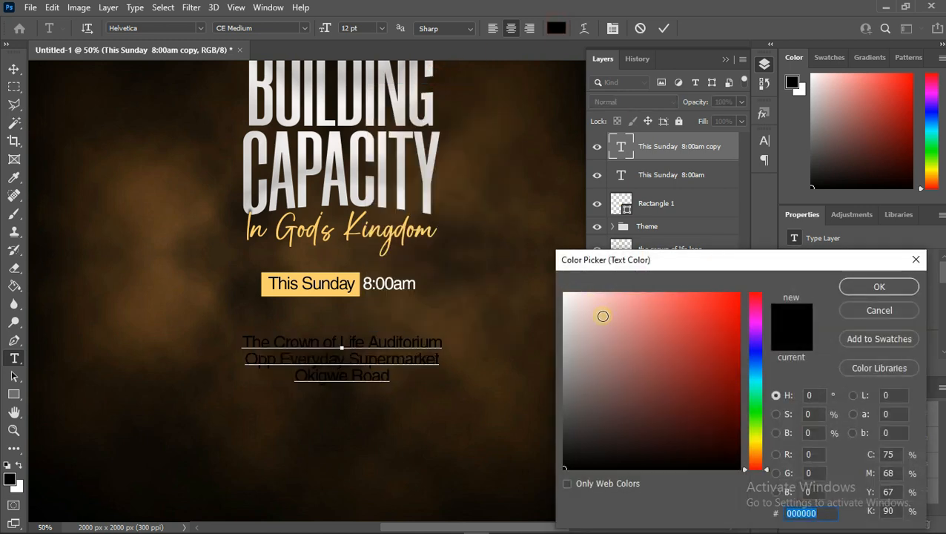
{"action": "left_click", "coordinate": [601, 316]}
{"action": "type", "text": "ffffff"}
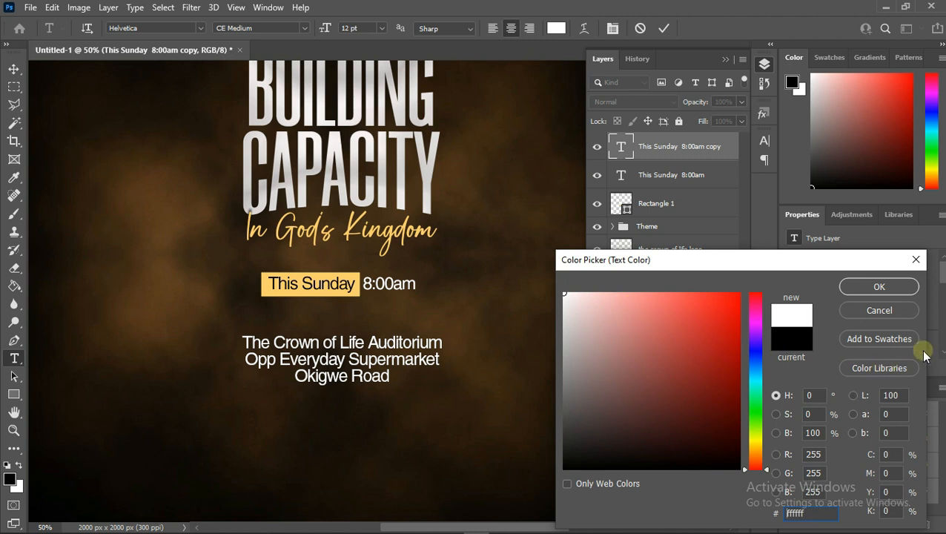
{"action": "left_click", "coordinate": [872, 289]}
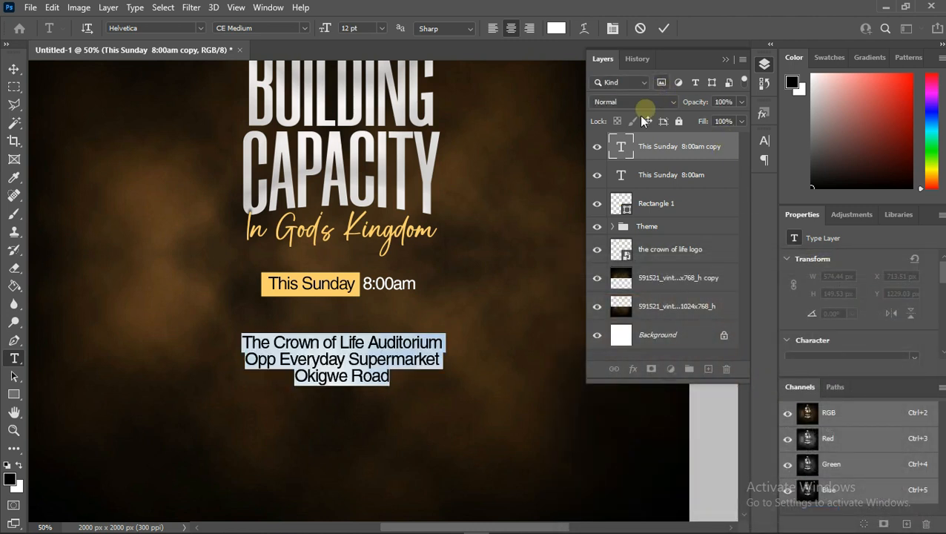
- Set the venue text's leading to 11 pt and commit the edit
{"action": "left_click", "coordinate": [613, 30]}
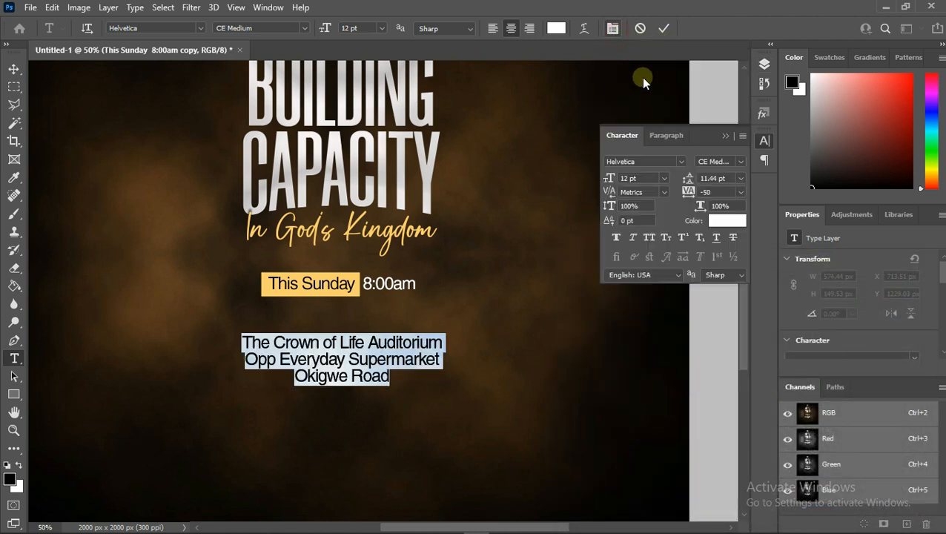
{"action": "left_click", "coordinate": [739, 178]}
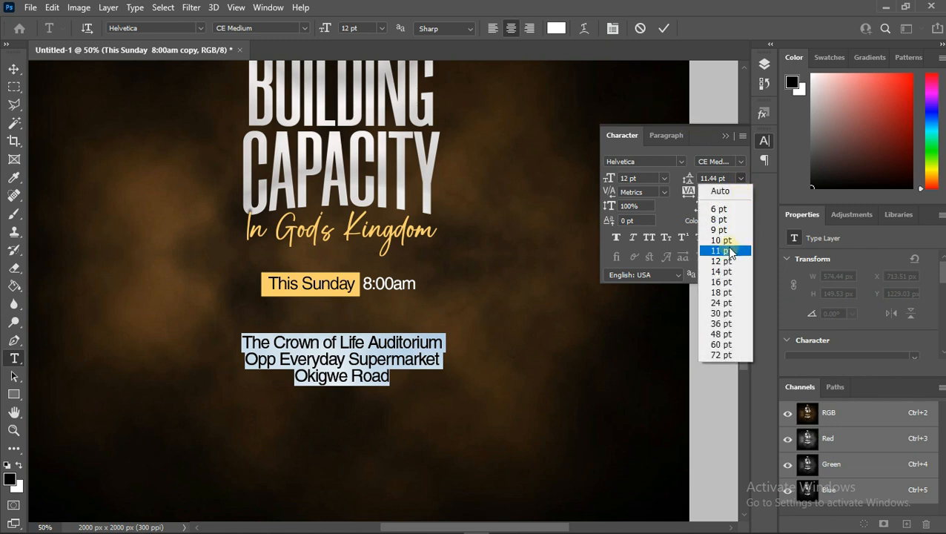
{"action": "left_click", "coordinate": [728, 250]}
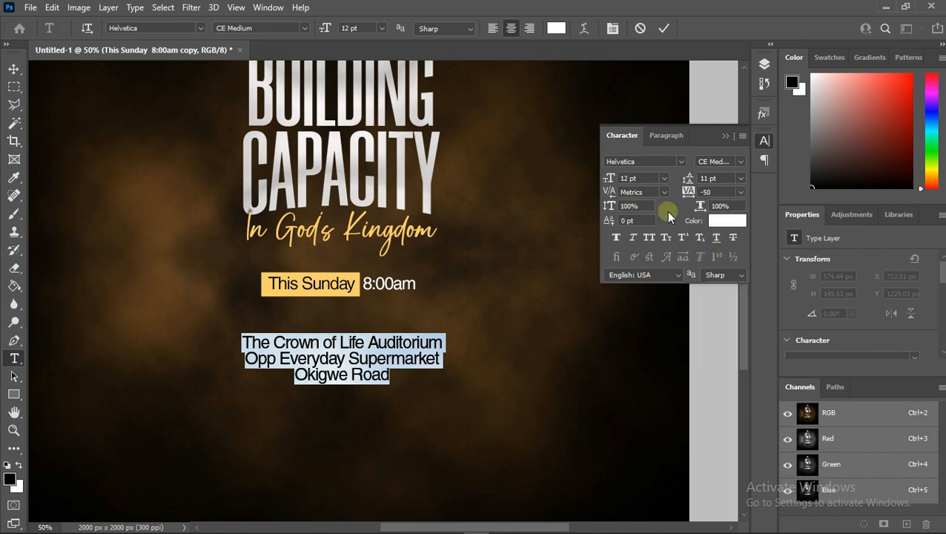
{"action": "left_click", "coordinate": [663, 32]}
{"action": "key", "text": "v"}
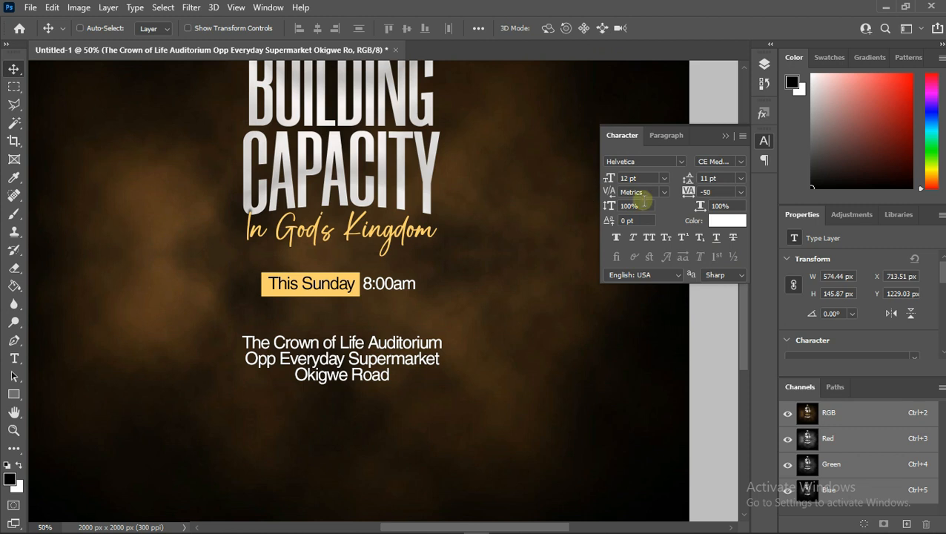
- Center the venue text block horizontally on the canvas
{"action": "key", "text": "ctrl"}
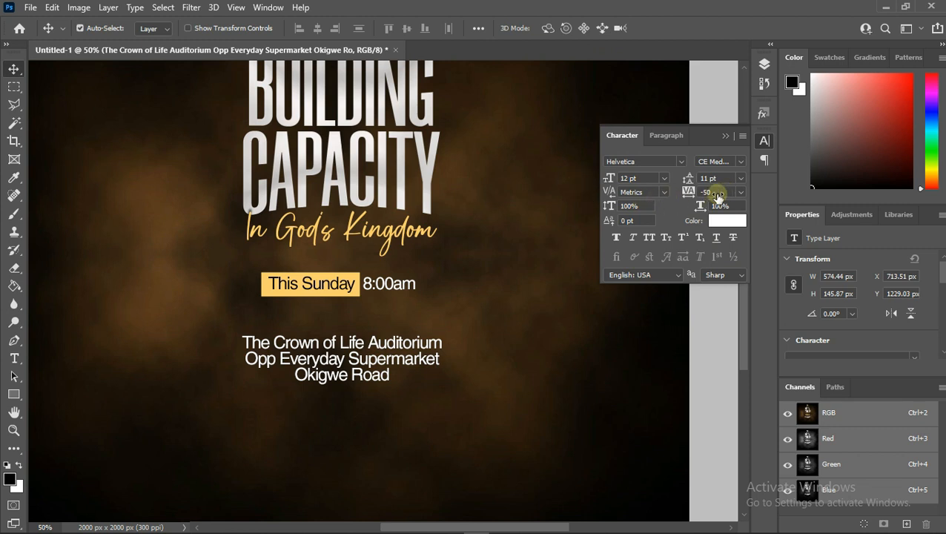
{"action": "key", "text": "ctrl+a"}
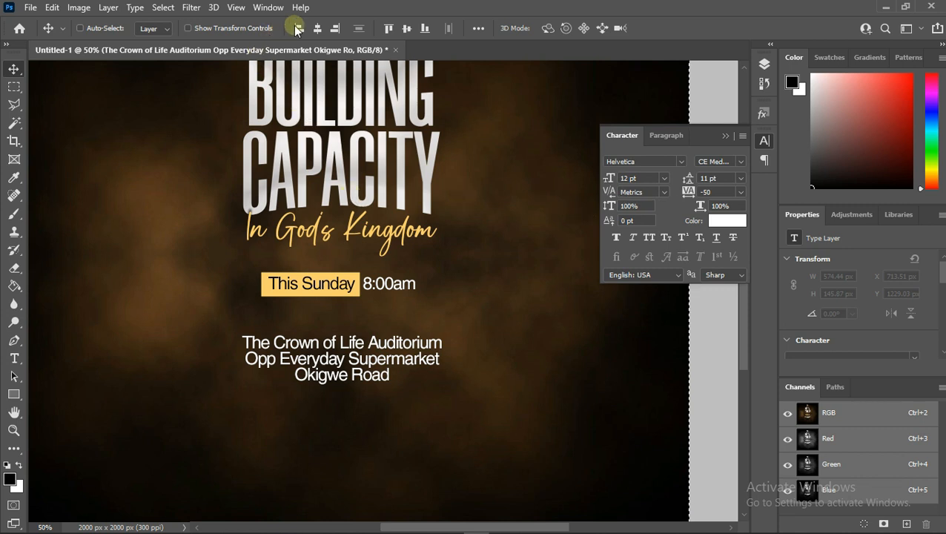
{"action": "left_click", "coordinate": [321, 28]}
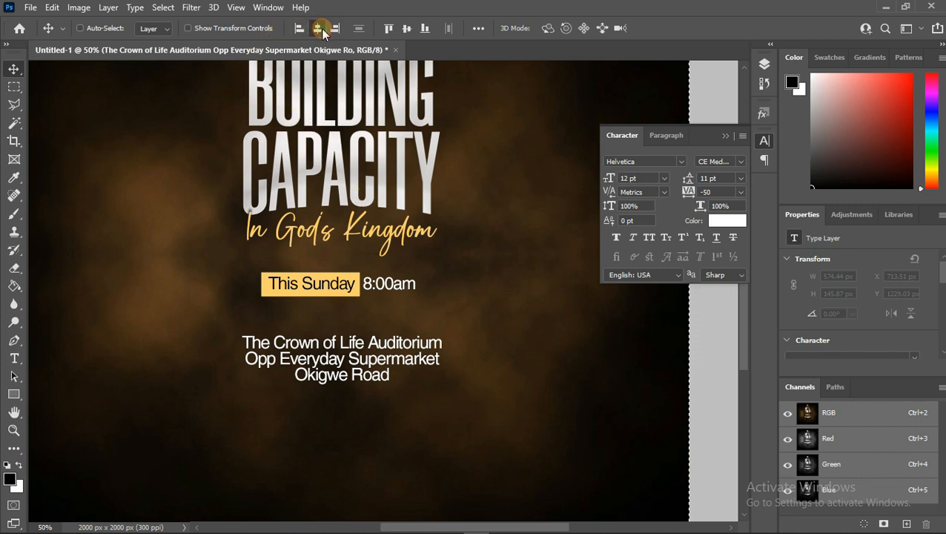
{"action": "key", "text": "ctrl+d"}
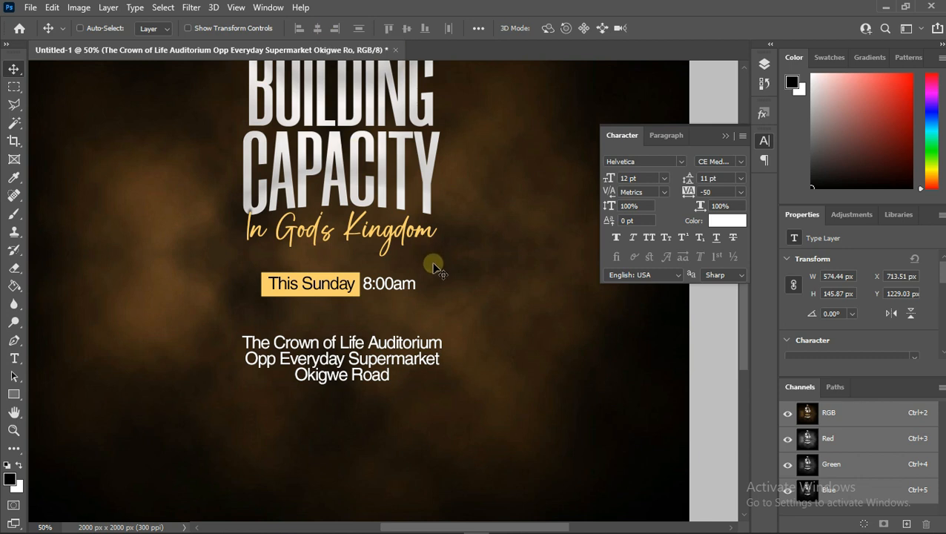
- Set the venue text's tracking to -25 and commit the edit
{"action": "double_click", "coordinate": [367, 358]}
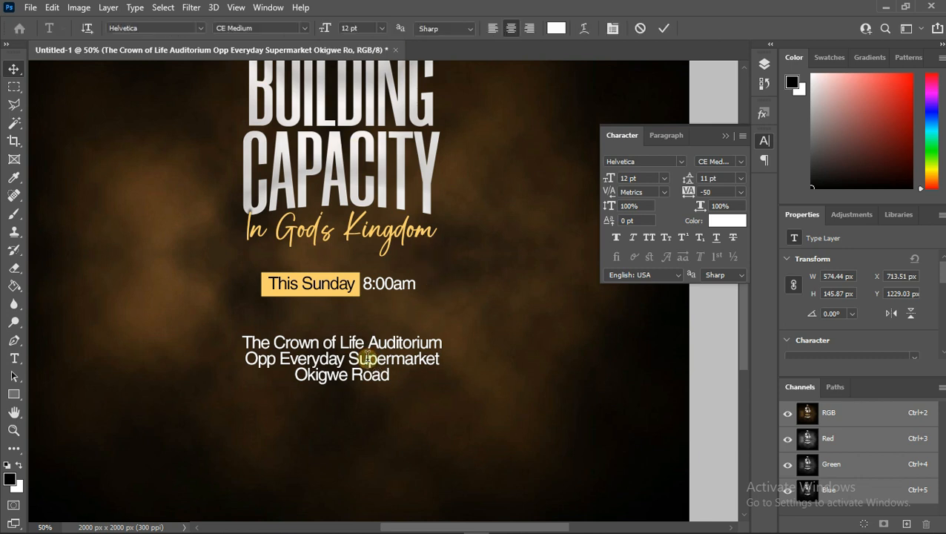
{"action": "left_click", "coordinate": [740, 190]}
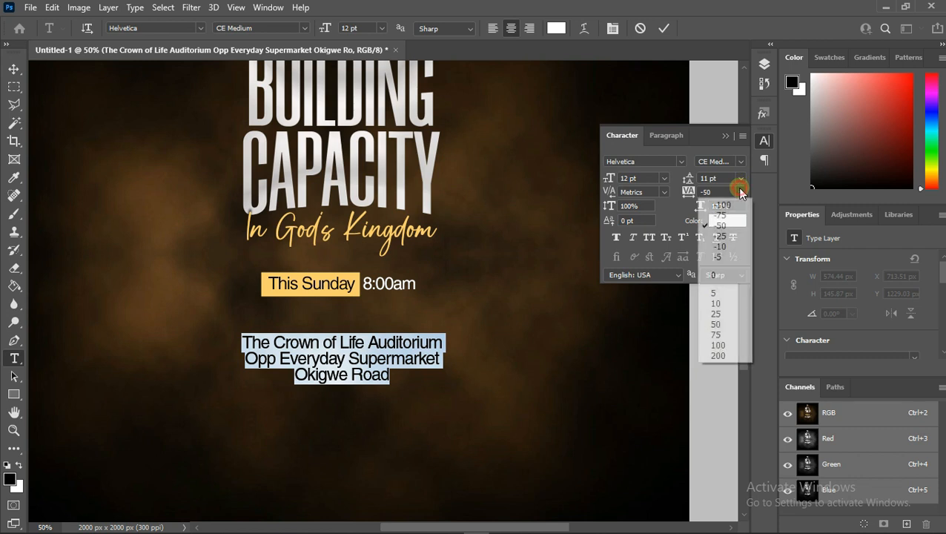
{"action": "left_click", "coordinate": [728, 236]}
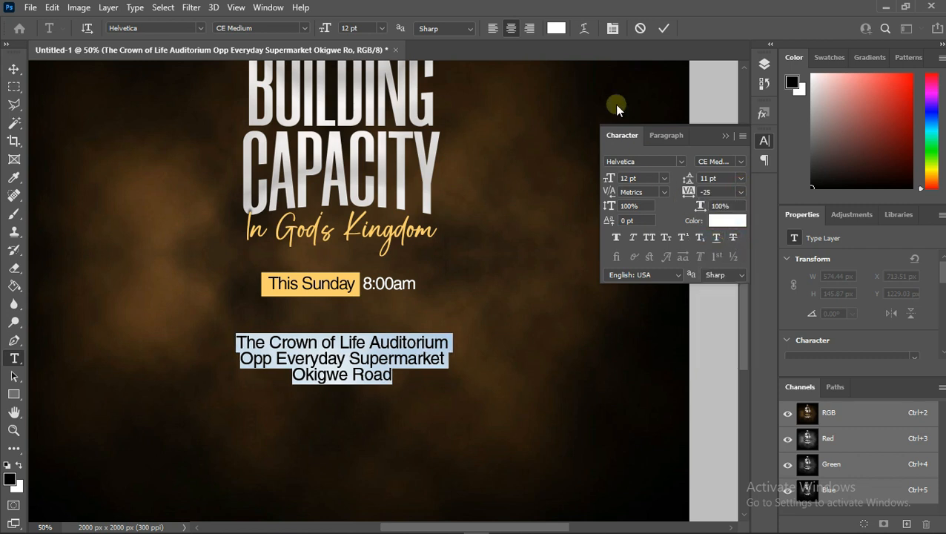
{"action": "left_click", "coordinate": [657, 31]}
{"action": "key", "text": "v"}
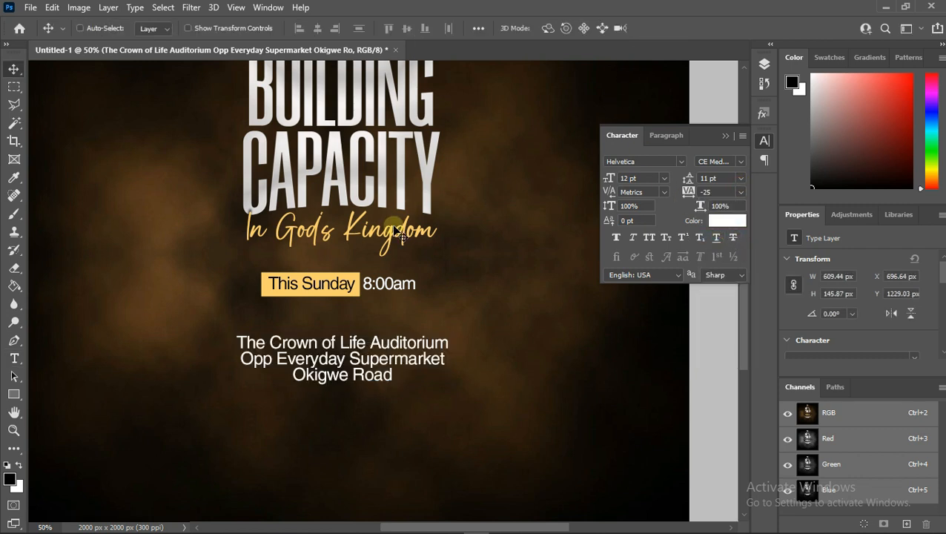
- Place the image PngItem_2473457 as an embedded location pin and scale it down to a small icon
{"action": "left_click", "coordinate": [31, 7]}
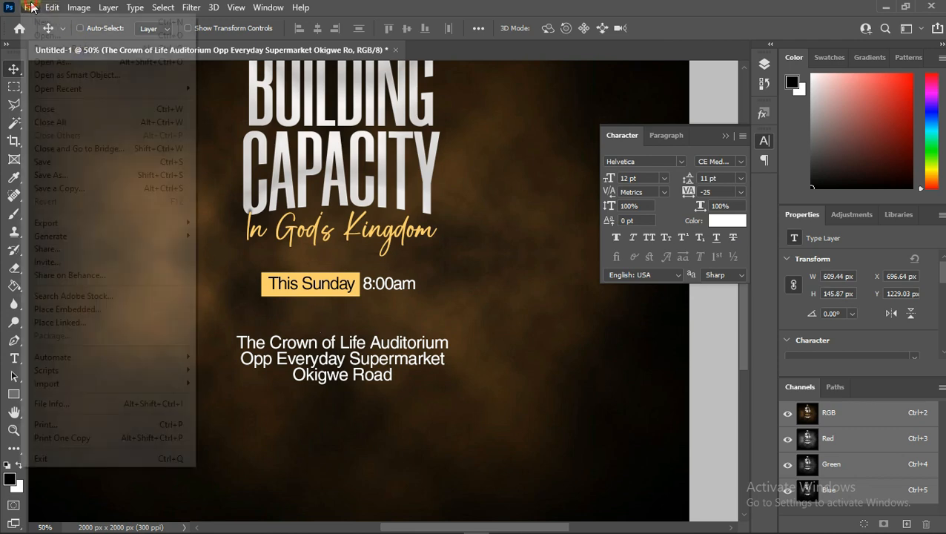
{"action": "left_click", "coordinate": [71, 309]}
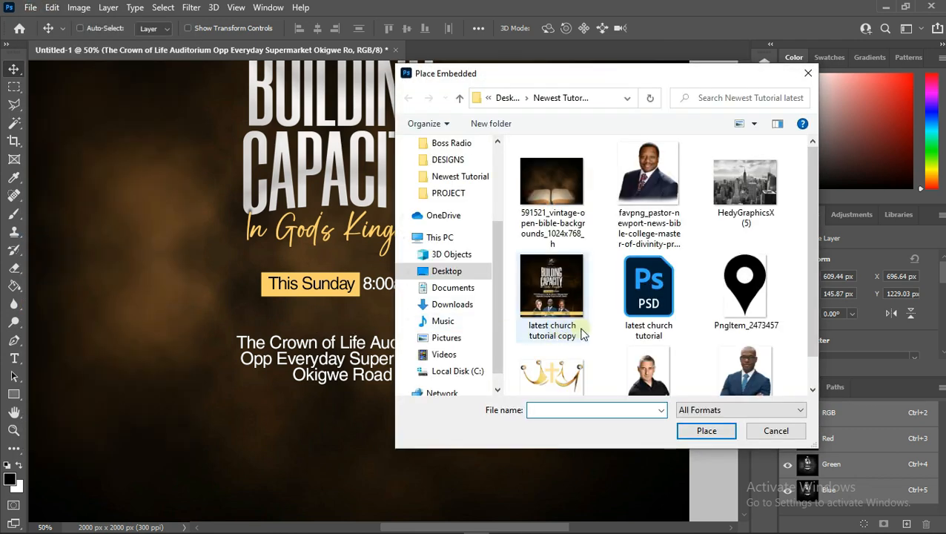
{"action": "double_click", "coordinate": [775, 310]}
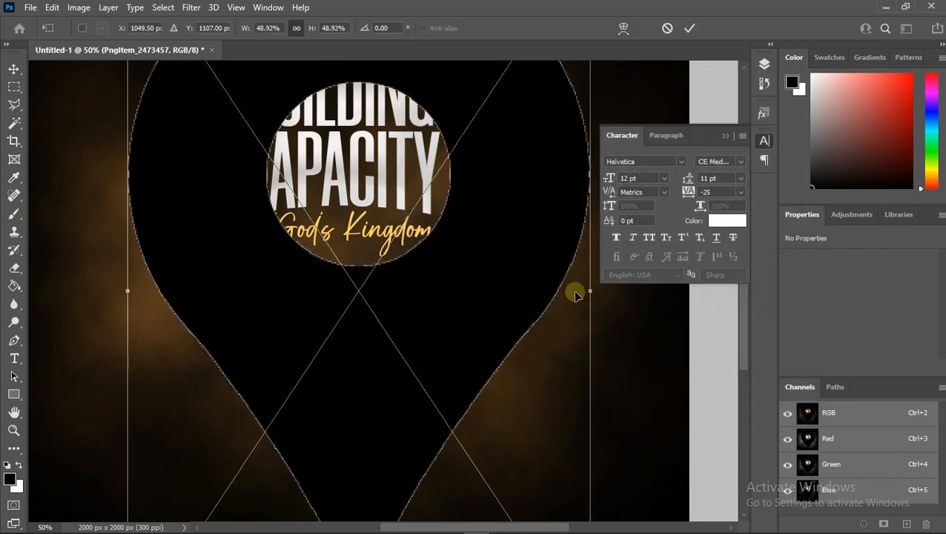
{"action": "left_click_drag", "start_coordinate": [587, 289], "coordinate": [134, 290]}
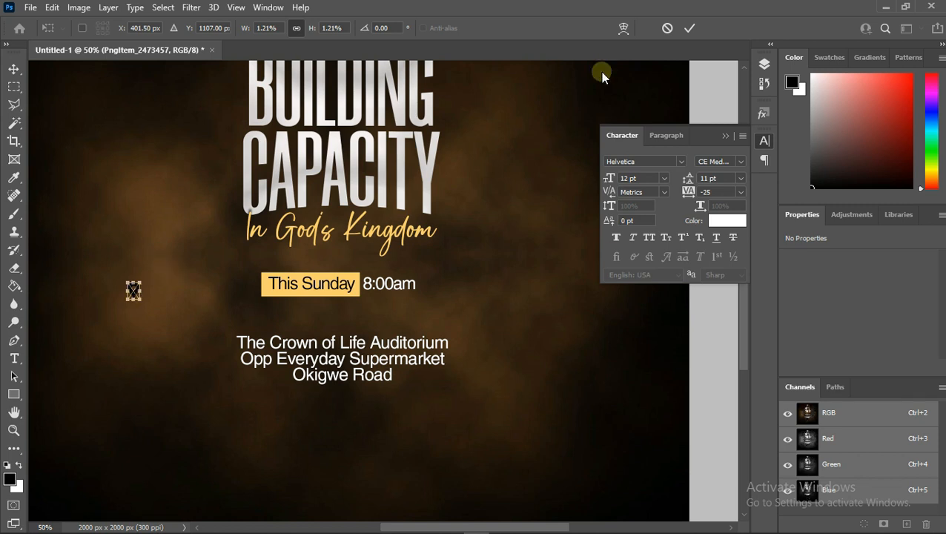
{"action": "left_click", "coordinate": [688, 27]}
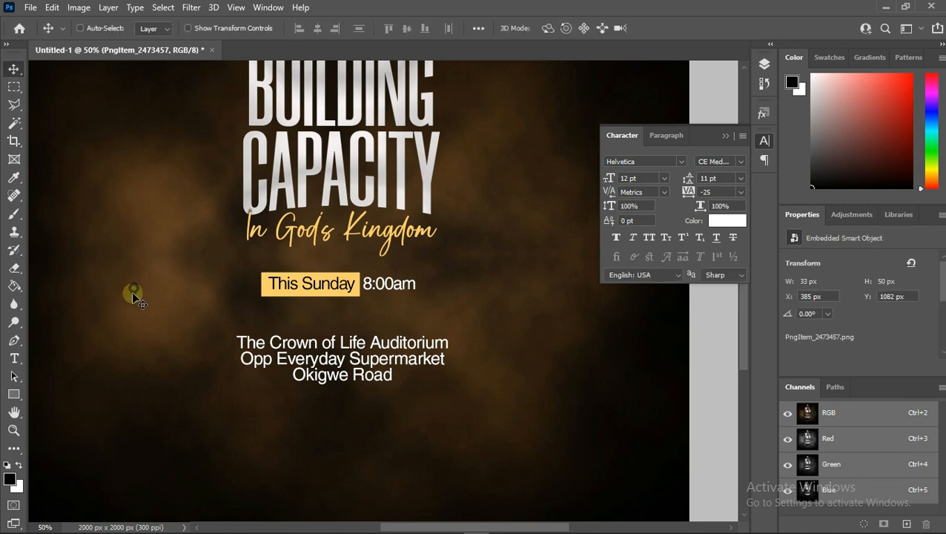
- Move the pin icon beside The Crown of Life Auditorium line and shrink it slightly
{"action": "left_click_drag", "start_coordinate": [133, 292], "coordinate": [230, 347]}
{"action": "key", "text": "ctrl+t"}
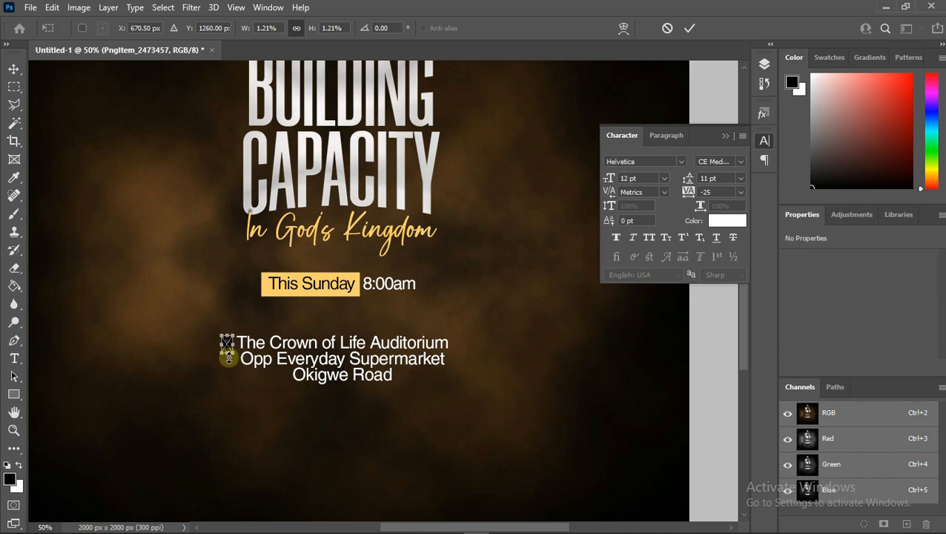
{"action": "left_click_drag", "start_coordinate": [227, 358], "coordinate": [229, 343]}
{"action": "left_click", "coordinate": [690, 27]}
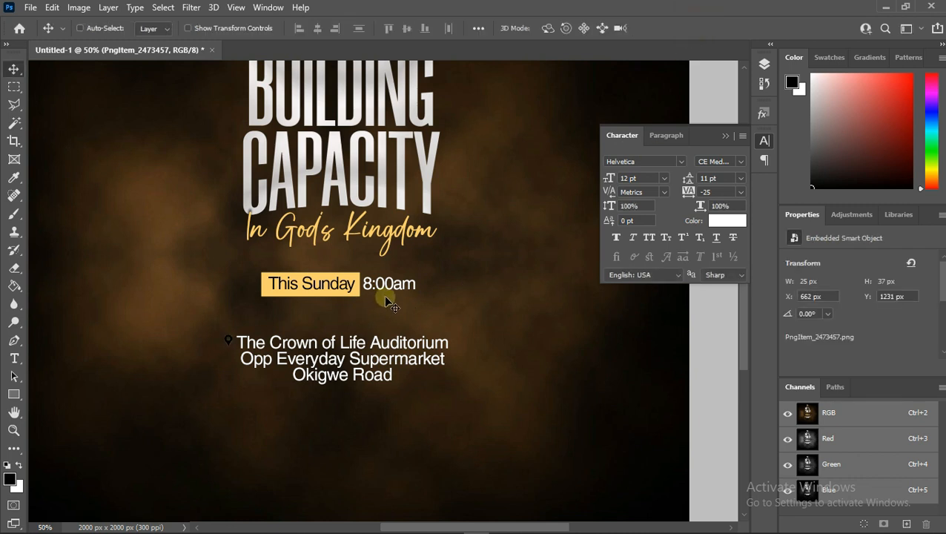
- Nudge the pin icon slightly downward
{"action": "key", "text": "Down"}
{"action": "key", "text": "Down"}
{"action": "key", "text": "Down"}
{"action": "key", "text": "Down"}
{"action": "key", "text": "Down"}
{"action": "key", "text": "Down"}
{"action": "key", "text": "Down"}
{"action": "key", "text": "Down"}
- Apply a Color Overlay to the pin icon using the gold sampled from the This Sunday highlight box (fdd069)
{"action": "left_click", "coordinate": [756, 67]}
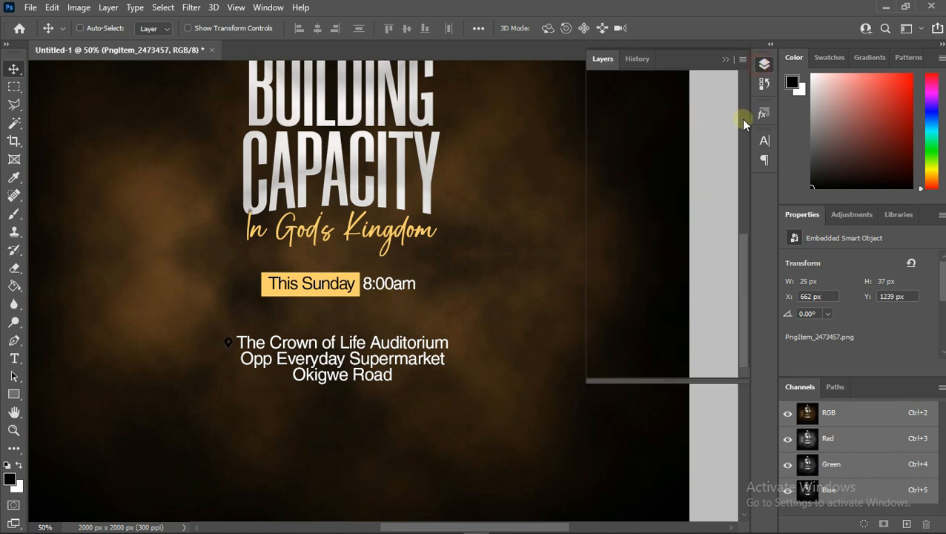
{"action": "right_click", "coordinate": [661, 146]}
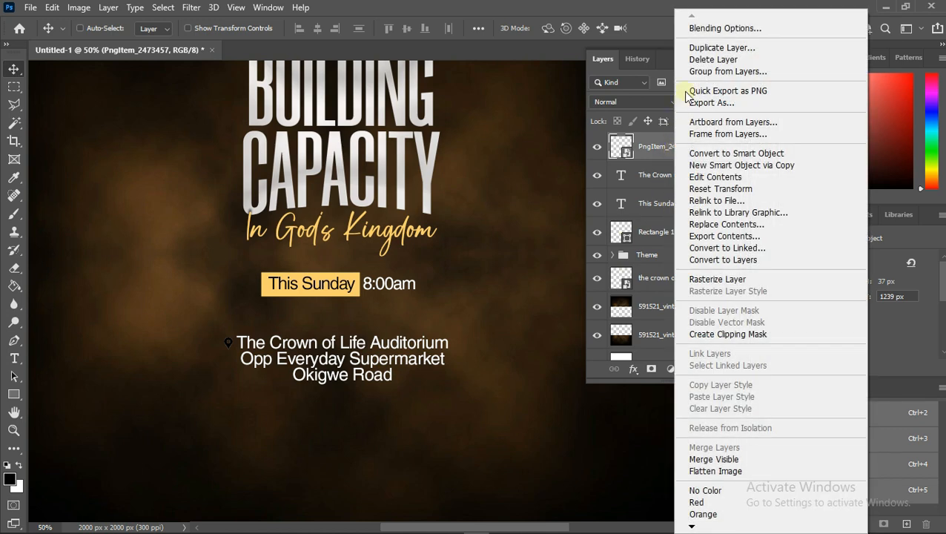
{"action": "left_click", "coordinate": [733, 30]}
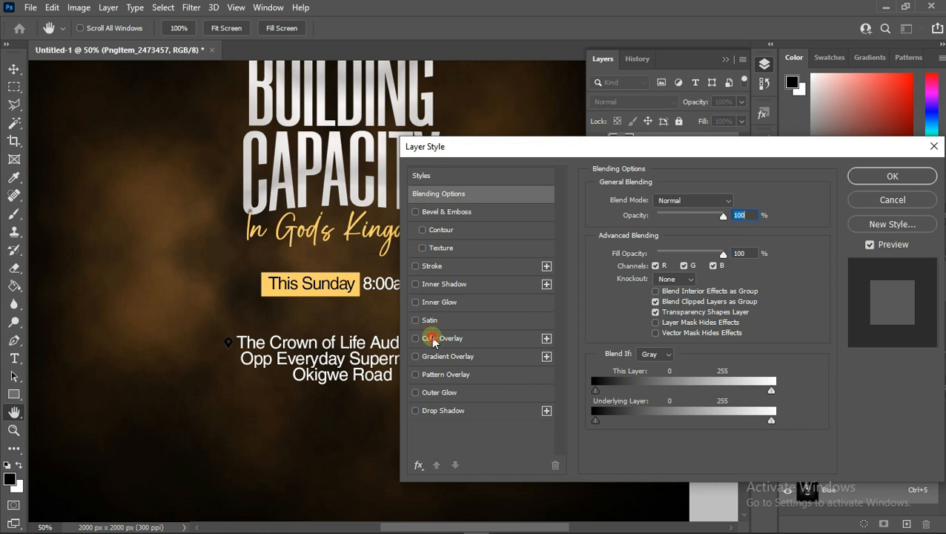
{"action": "left_click", "coordinate": [442, 338]}
{"action": "left_click", "coordinate": [736, 208]}
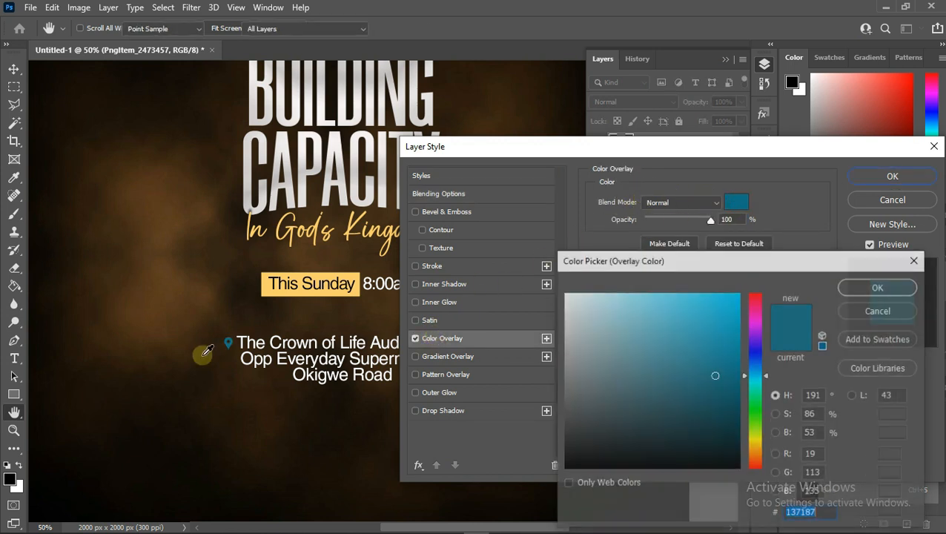
{"action": "left_click", "coordinate": [275, 291]}
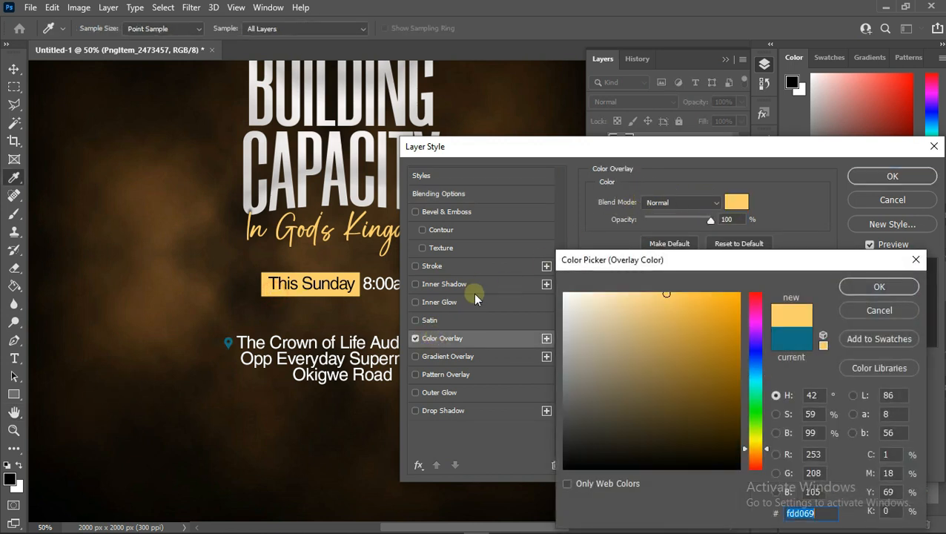
{"action": "left_click", "coordinate": [860, 286]}
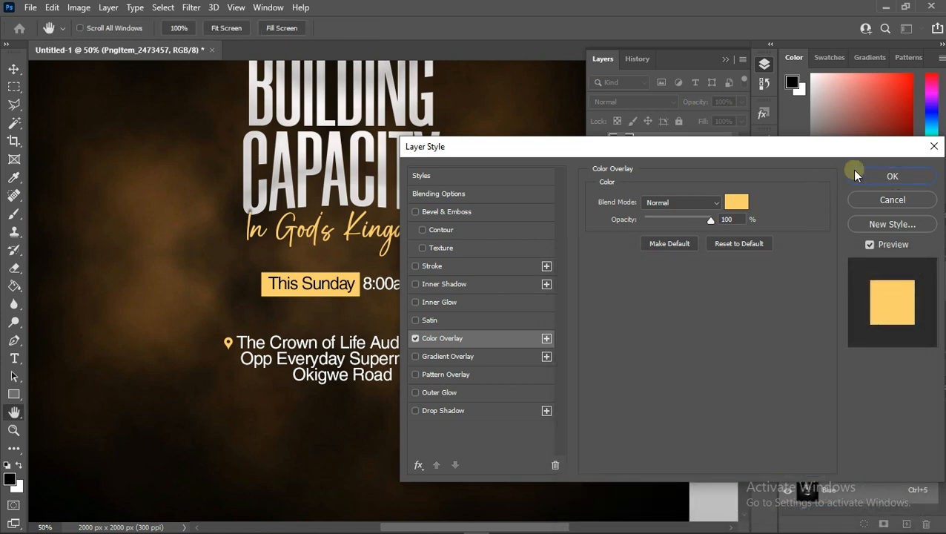
{"action": "left_click", "coordinate": [892, 175]}
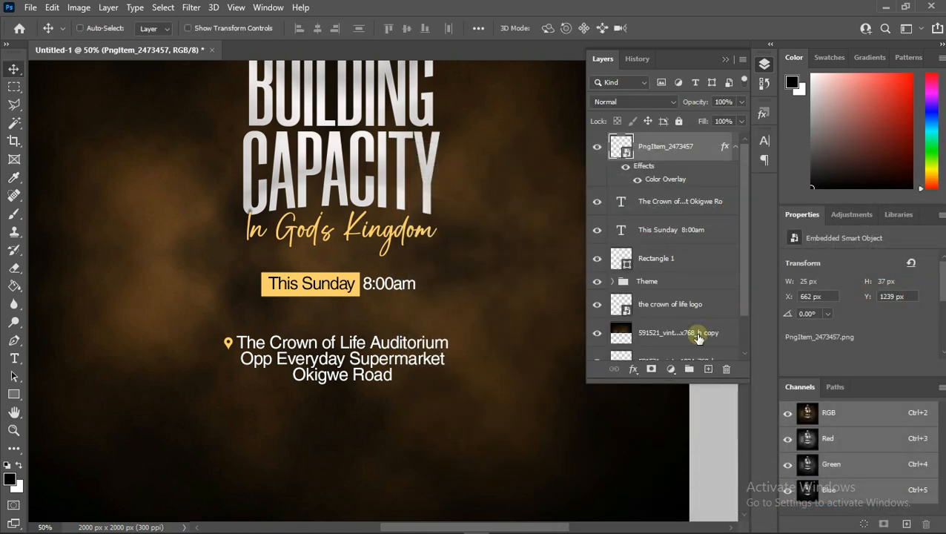
- Nudge the pin icon slightly up and to the left
{"action": "key", "text": "Up"}
{"action": "key", "text": "Up"}
{"action": "key", "text": "Left"}
{"action": "key", "text": "Left"}
- Group the pin icon with the venue text layer and name the group Location
{"action": "left_click", "coordinate": [695, 204], "text": "ctrl"}
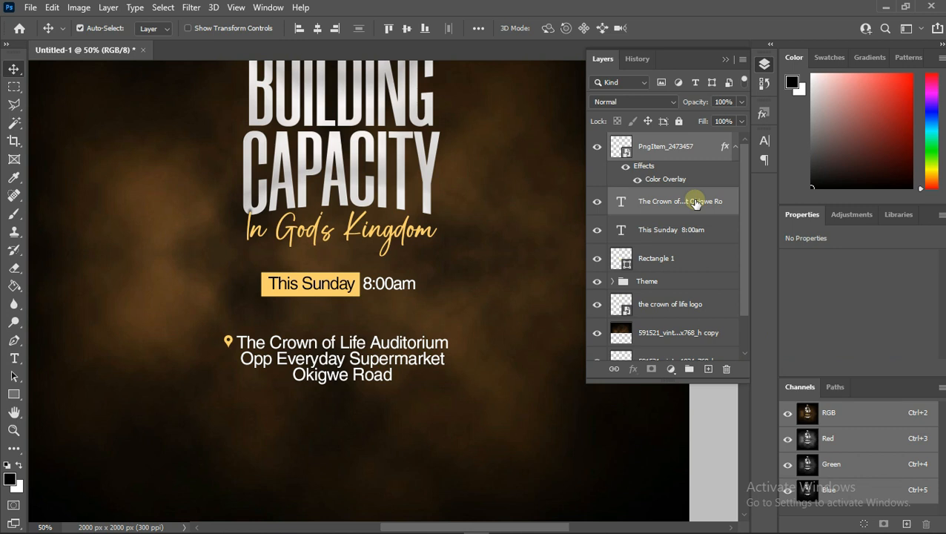
{"action": "key", "text": "ctrl+g"}
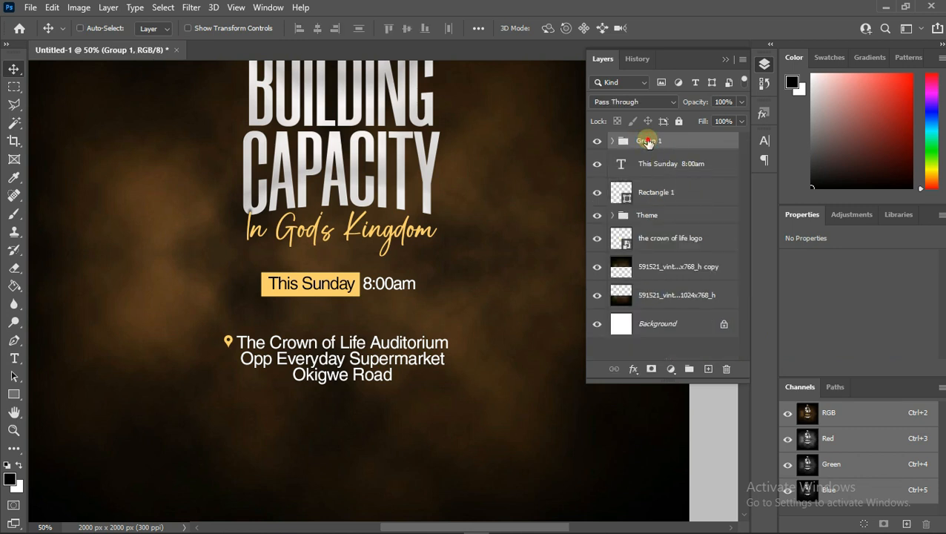
{"action": "double_click", "coordinate": [648, 141]}
{"action": "type", "text": "Location"}
{"action": "key", "text": "Return"}
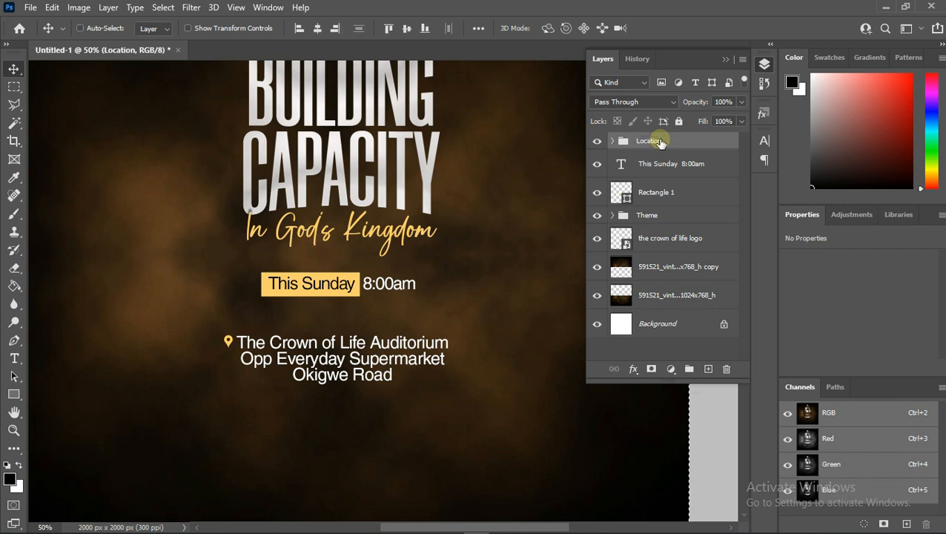
{"action": "key", "text": "a"}
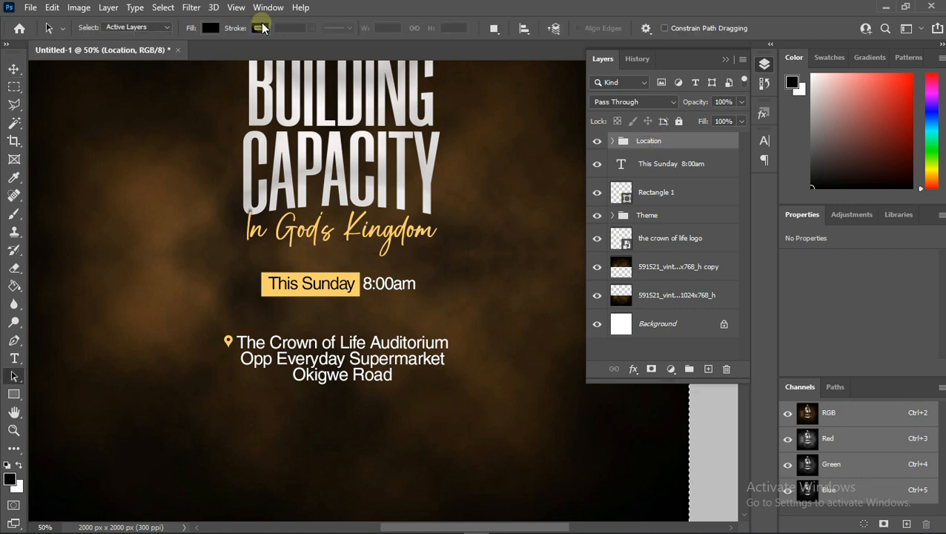
{"action": "left_click", "coordinate": [10, 72]}
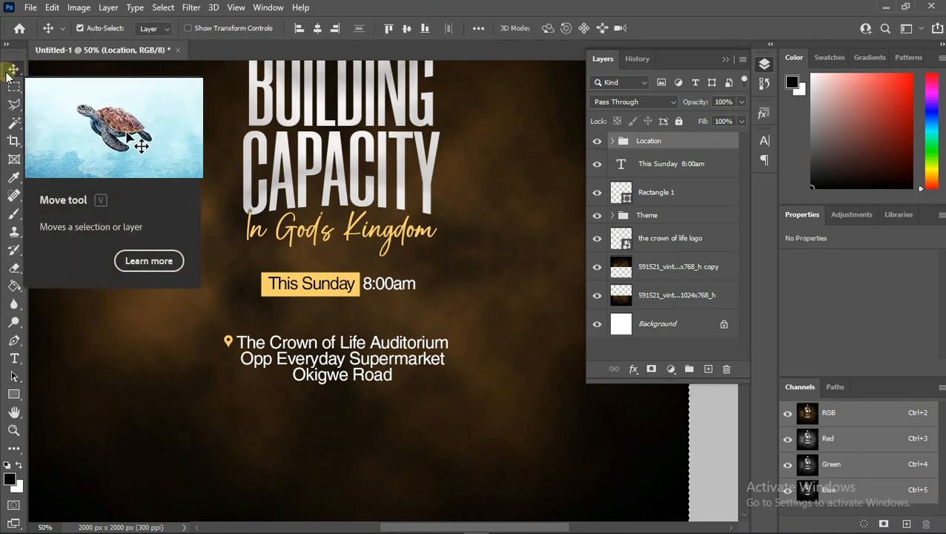
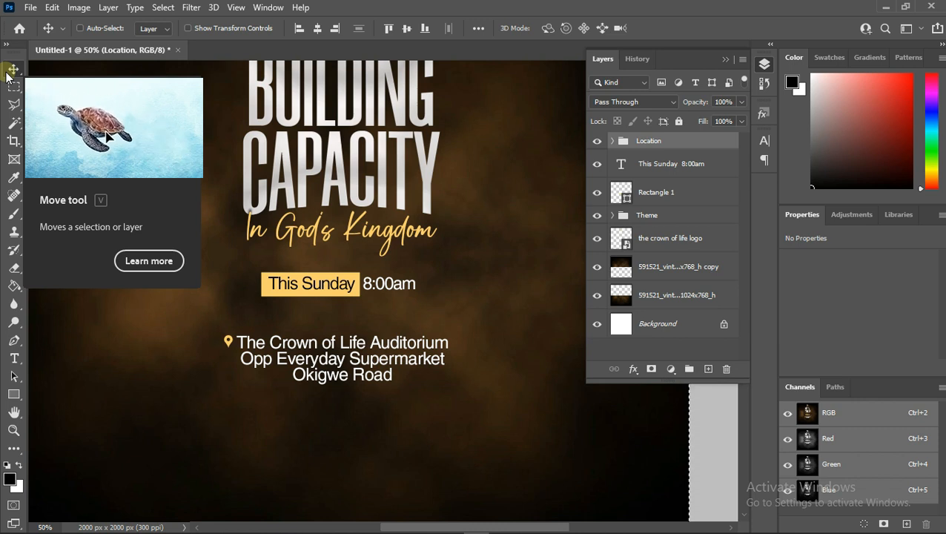
- Center the Location group horizontally on the canvas and clear the selection
{"action": "left_click", "coordinate": [318, 29]}
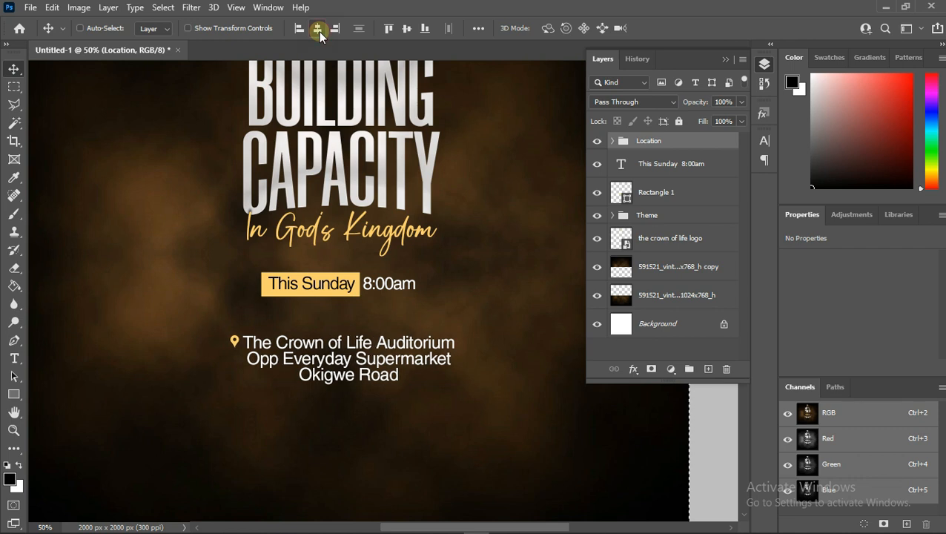
{"action": "key", "text": "ctrl+d"}
{"action": "left_click", "coordinate": [318, 30]}
{"action": "left_click", "coordinate": [319, 29]}
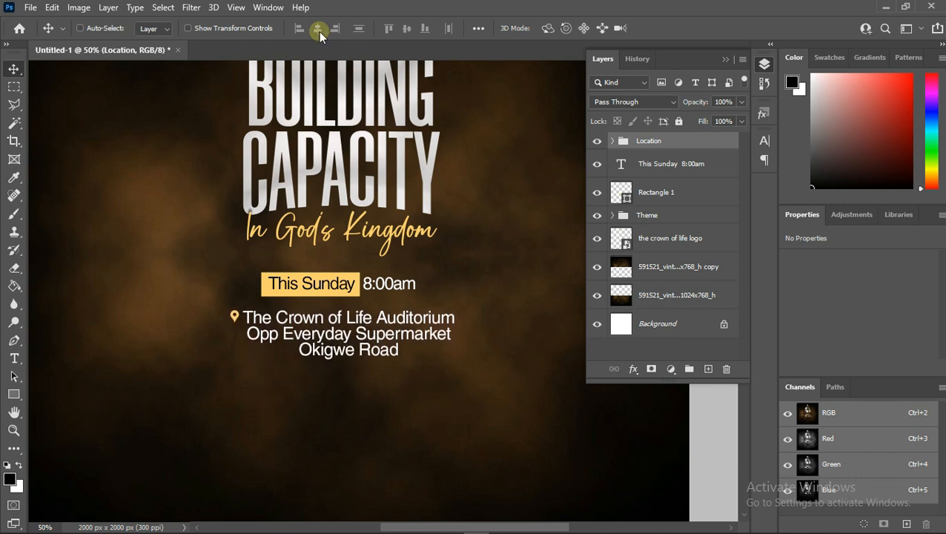
- Examine the overall flyer layout at different zoom levels
{"action": "left_click", "coordinate": [13, 429]}
{"action": "left_click", "coordinate": [106, 29]}
{"action": "left_click", "coordinate": [401, 235]}
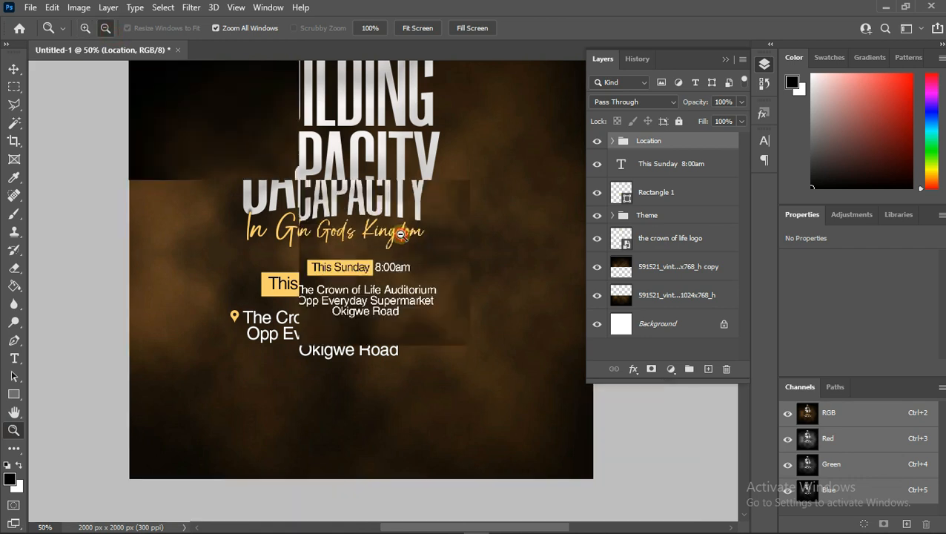
{"action": "left_click", "coordinate": [435, 314]}
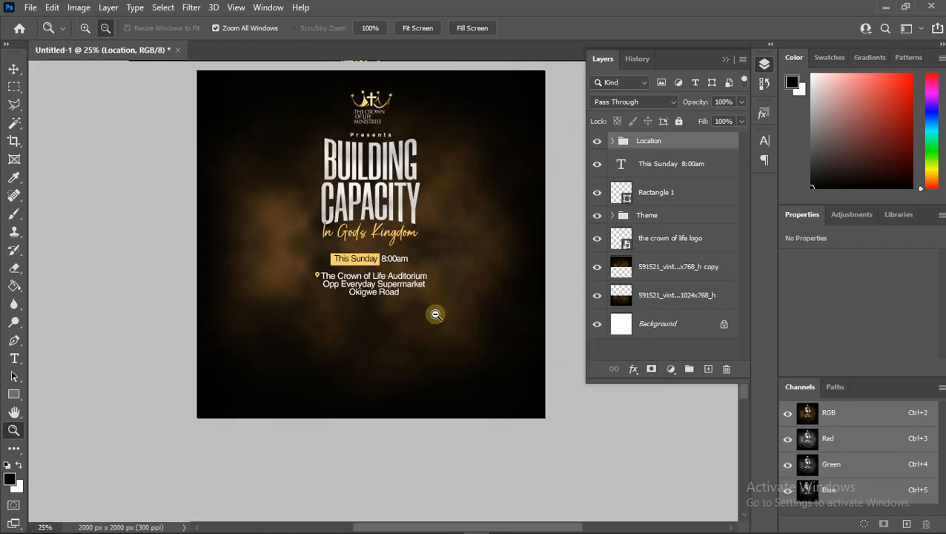
{"action": "scroll", "coordinate": [338, 280], "scroll_direction": "up", "scroll_amount": 5}
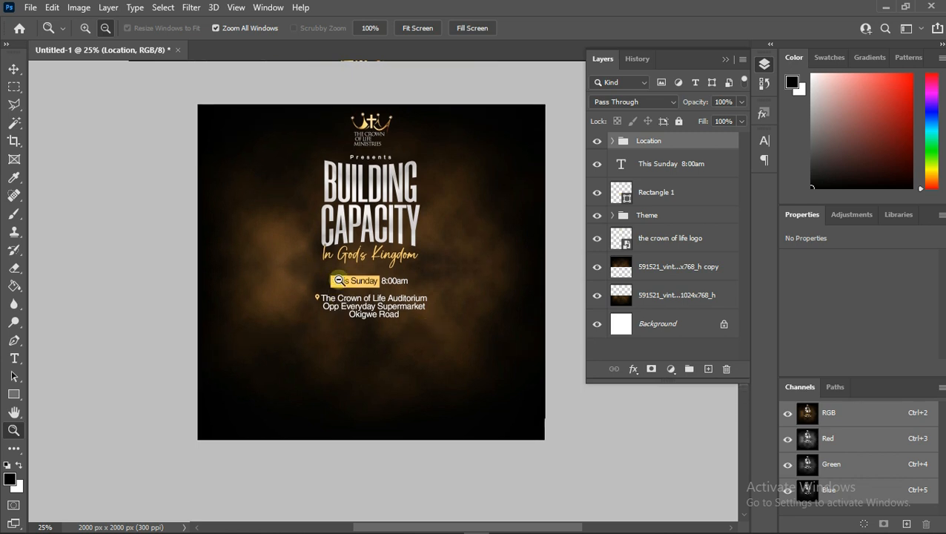
{"action": "scroll", "coordinate": [339, 279], "scroll_direction": "down", "scroll_amount": 4}
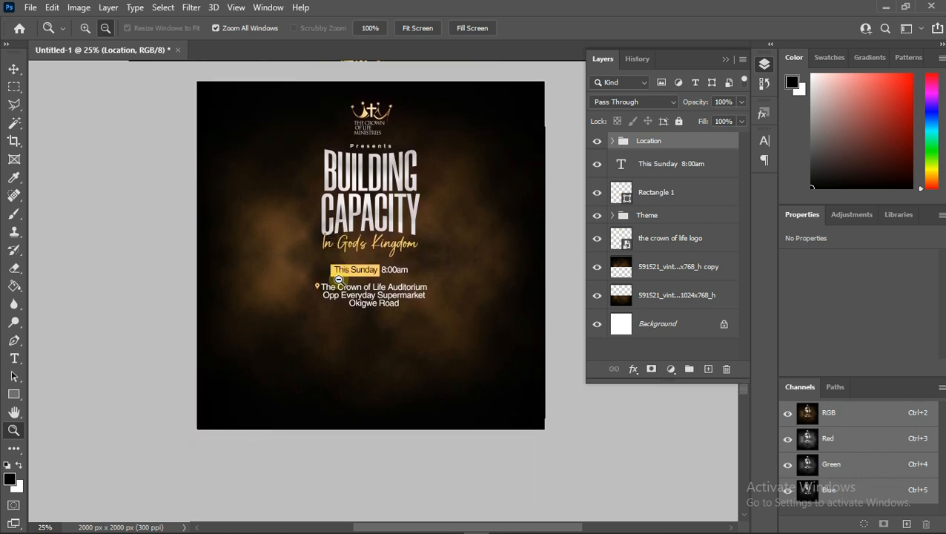
{"action": "left_click", "coordinate": [86, 27]}
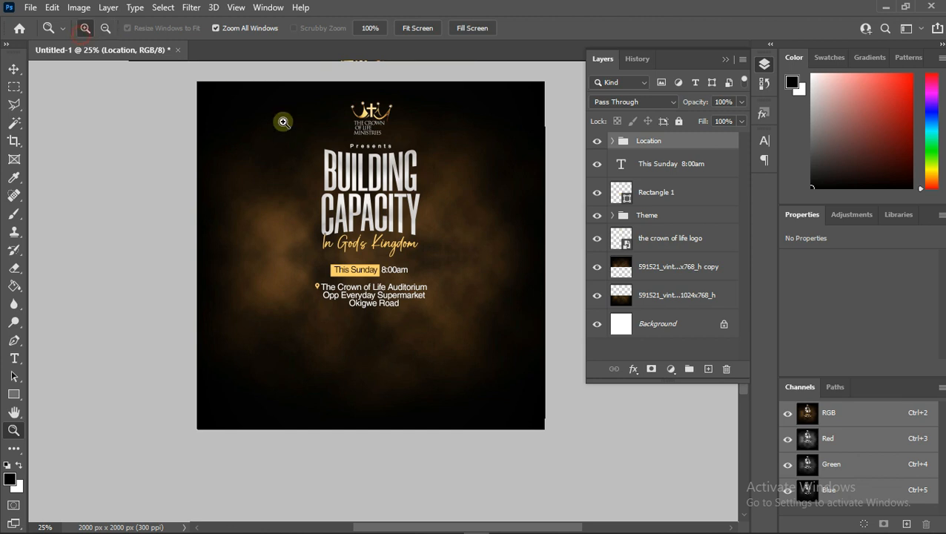
{"action": "left_click", "coordinate": [400, 324]}
{"action": "left_click", "coordinate": [399, 324]}
{"action": "scroll", "coordinate": [400, 324], "scroll_direction": "down", "scroll_amount": 7}
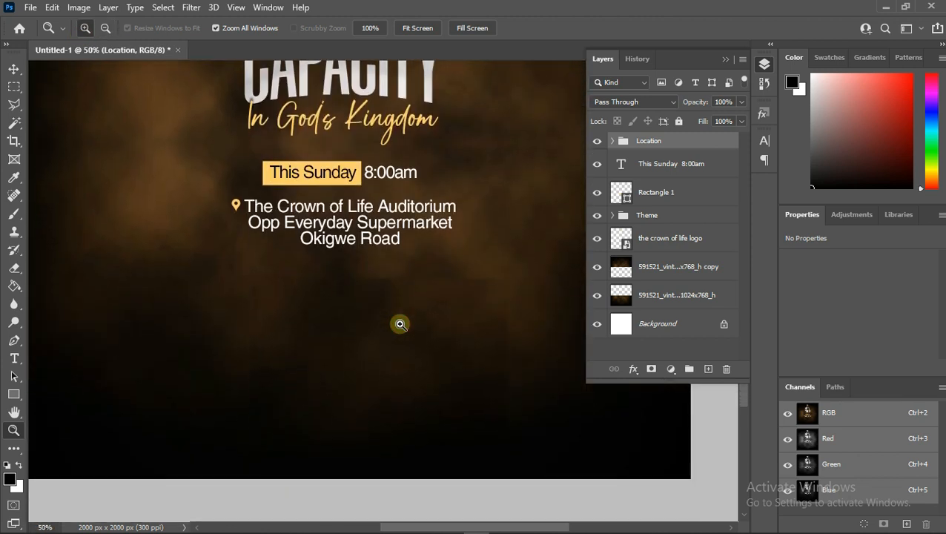
{"action": "left_click", "coordinate": [400, 324], "text": "alt"}
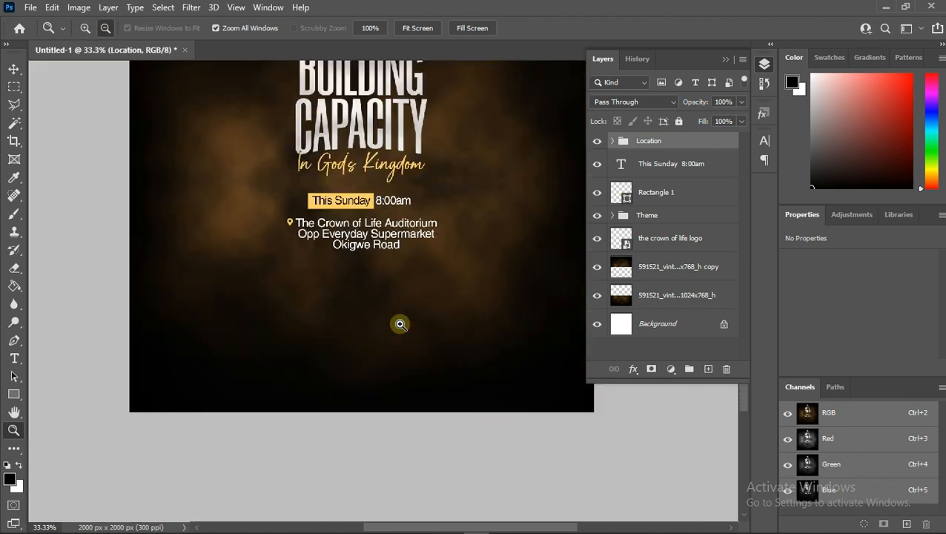
{"action": "left_click", "coordinate": [399, 324], "text": "alt"}
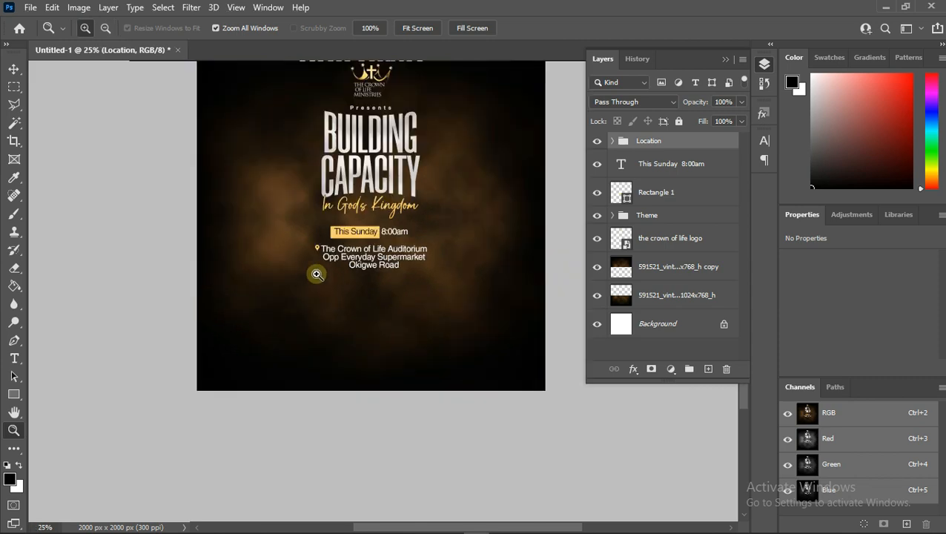
{"action": "scroll", "coordinate": [314, 271], "scroll_direction": "up", "scroll_amount": 1}
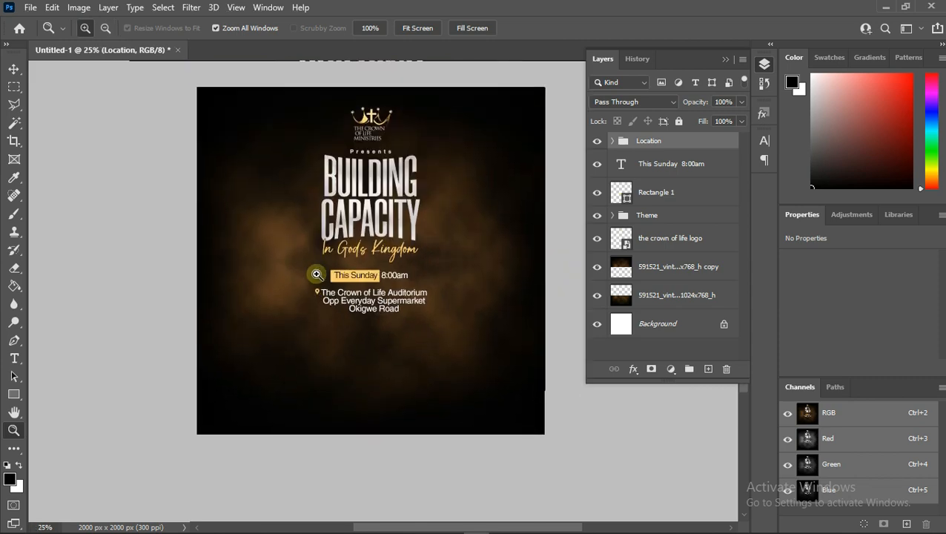
- Place the tyy photo as an embedded object and scale it down to about 12% at the flyer's bottom
{"action": "left_click", "coordinate": [30, 9]}
{"action": "left_click", "coordinate": [92, 309]}
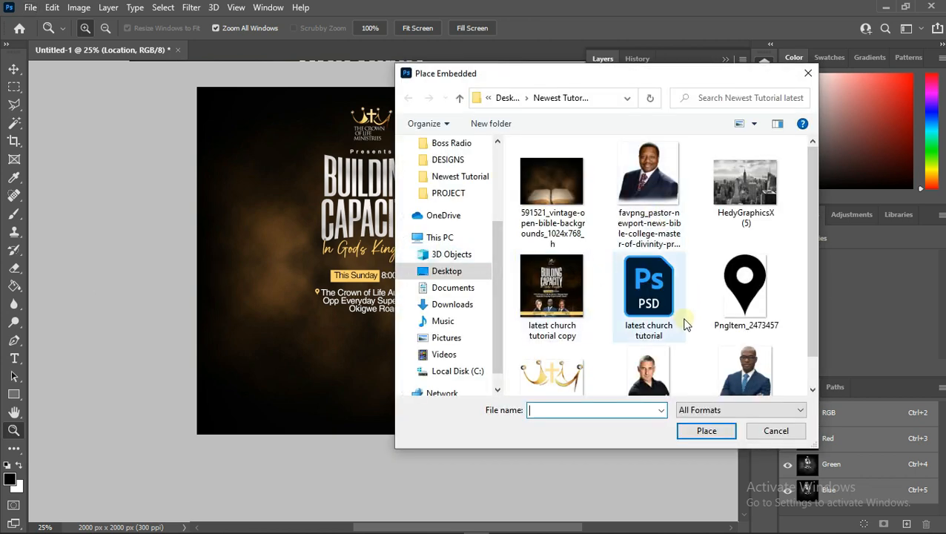
{"action": "scroll", "coordinate": [685, 324], "scroll_direction": "down", "scroll_amount": 1}
{"action": "double_click", "coordinate": [745, 337]}
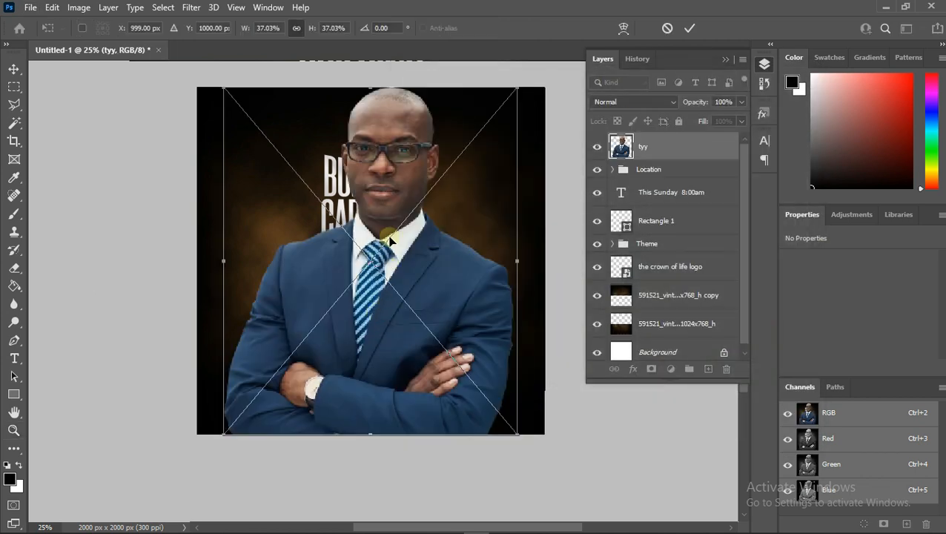
{"action": "left_click_drag", "start_coordinate": [370, 87], "coordinate": [387, 329]}
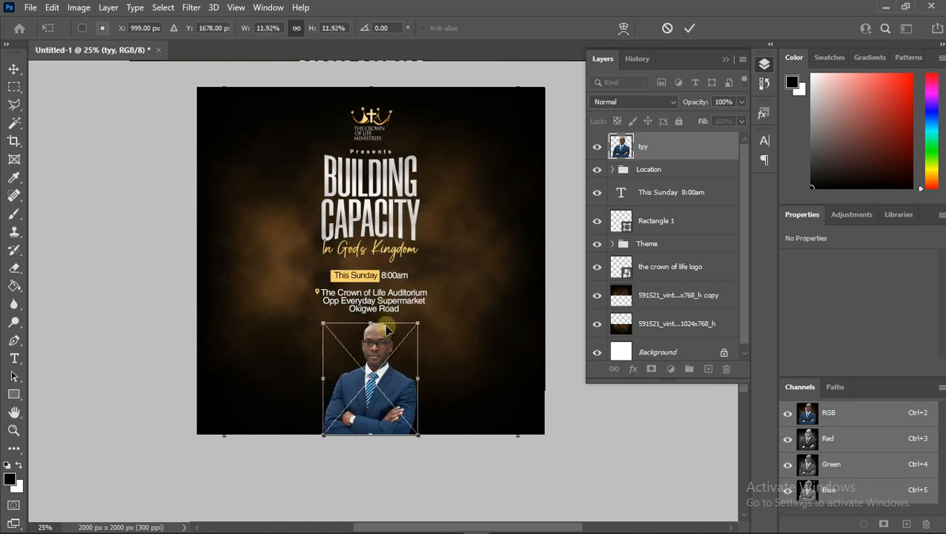
{"action": "left_click", "coordinate": [689, 30]}
- Center the tyy photo horizontally on the canvas
{"action": "key", "text": "z"}
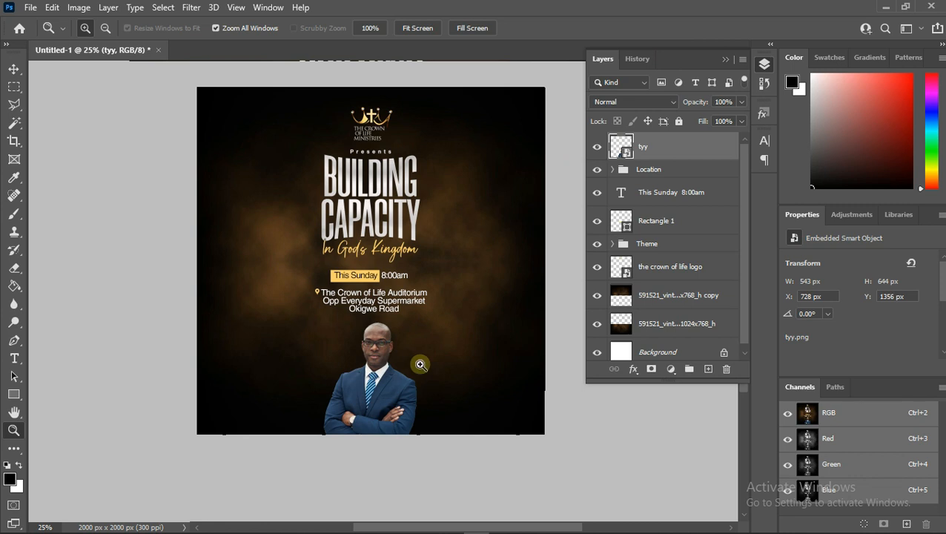
{"action": "key", "text": "ctrl+a"}
{"action": "left_click", "coordinate": [16, 70]}
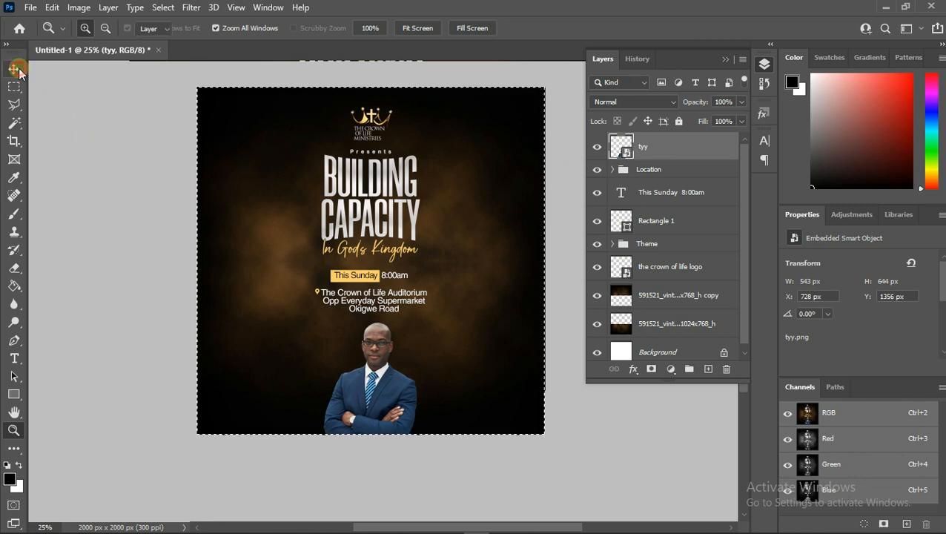
{"action": "left_click", "coordinate": [317, 28]}
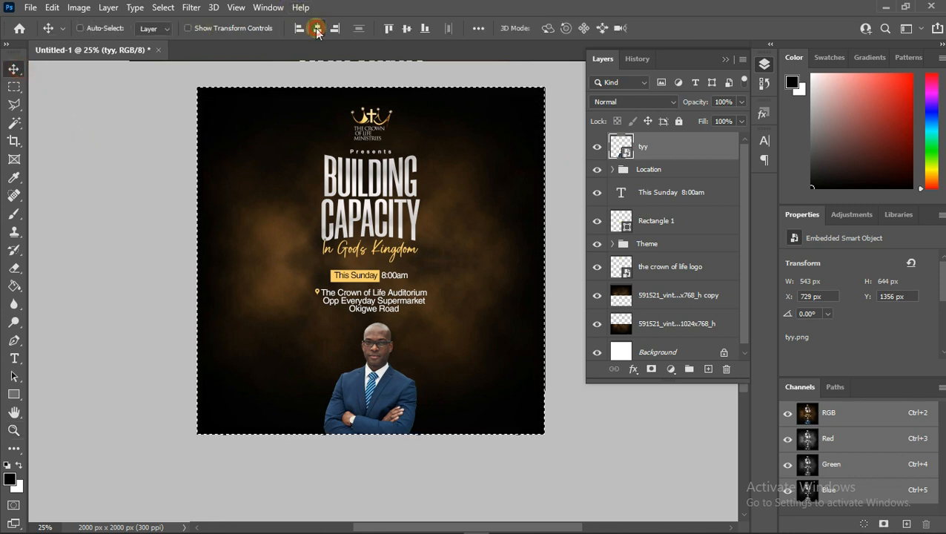
{"action": "key", "text": "ctrl+d"}
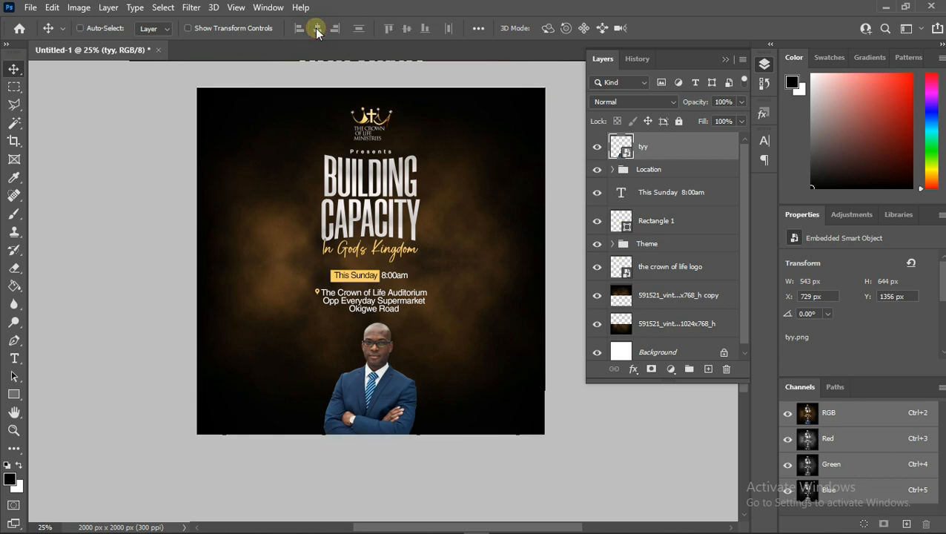
- Place the ty photo as an embedded object and position it at the bottom, left of the tyy photo
{"action": "left_click", "coordinate": [31, 7]}
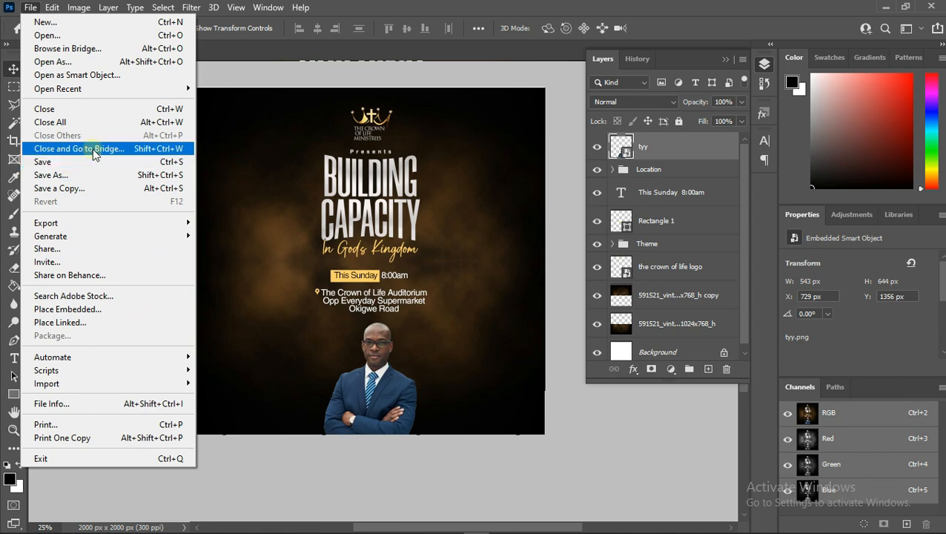
{"action": "left_click", "coordinate": [80, 309]}
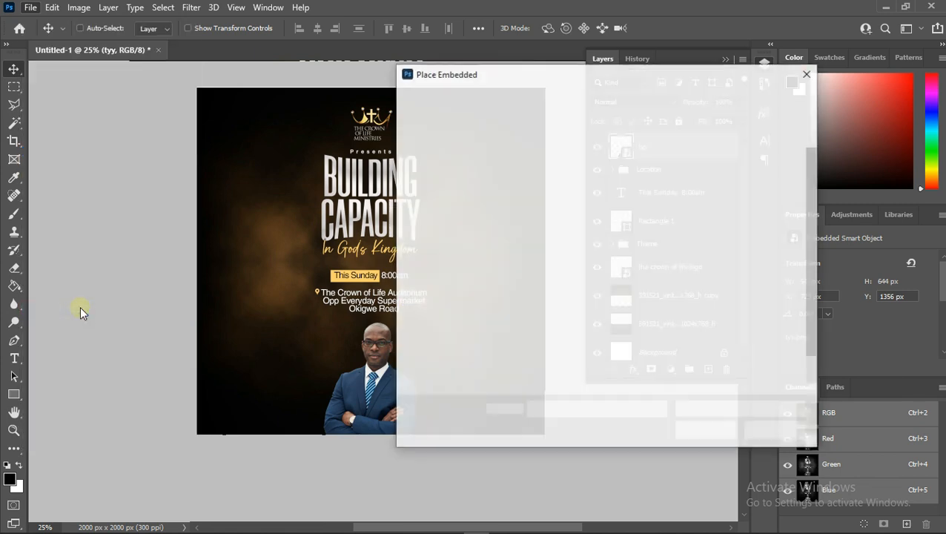
{"action": "scroll", "coordinate": [676, 330], "scroll_direction": "down", "scroll_amount": 1}
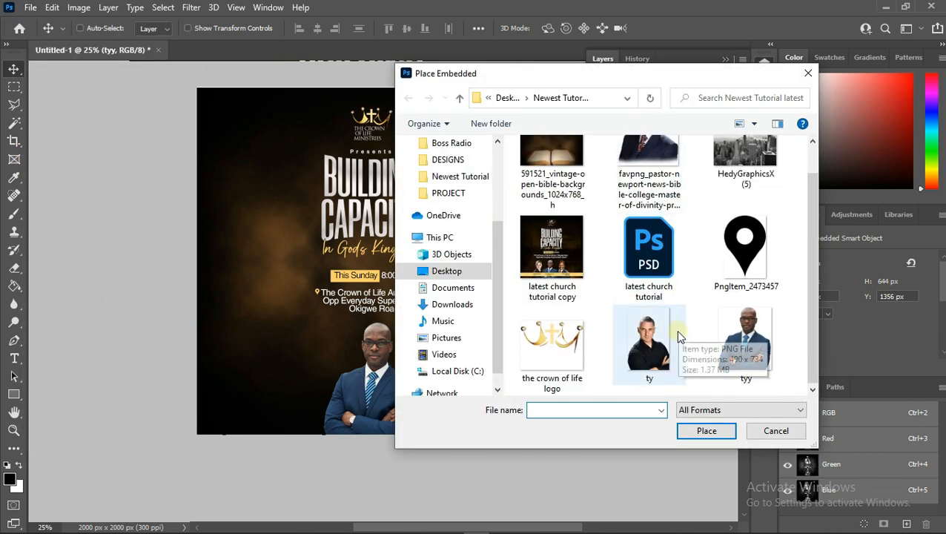
{"action": "double_click", "coordinate": [662, 350]}
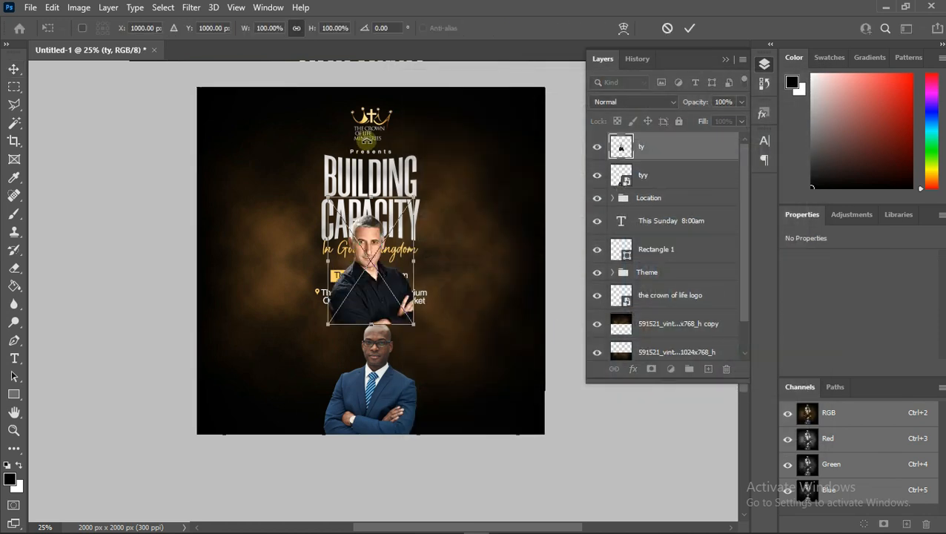
{"action": "left_click_drag", "start_coordinate": [357, 258], "coordinate": [303, 370]}
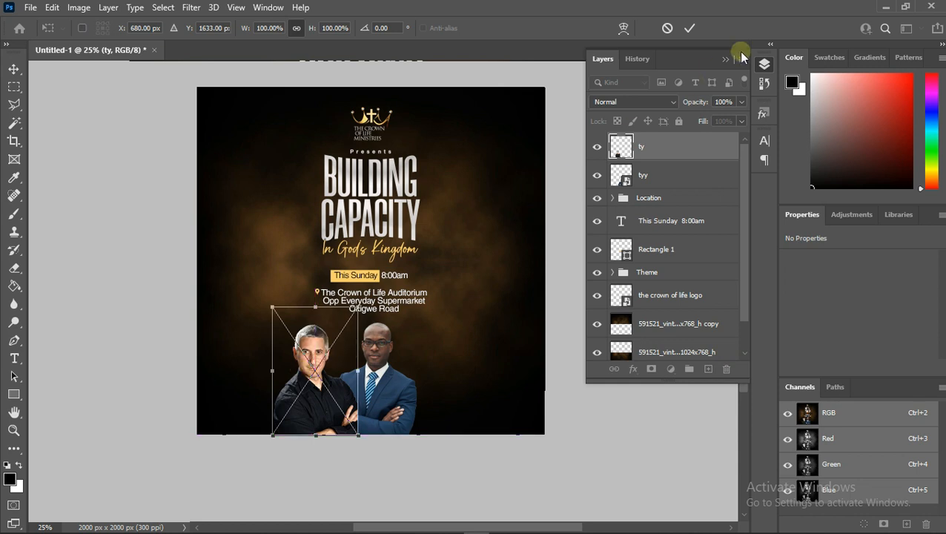
{"action": "left_click", "coordinate": [694, 32]}
- Move the ty layer below the tyy layer and shift the ty photo slightly further left
{"action": "left_click_drag", "start_coordinate": [686, 144], "coordinate": [678, 186]}
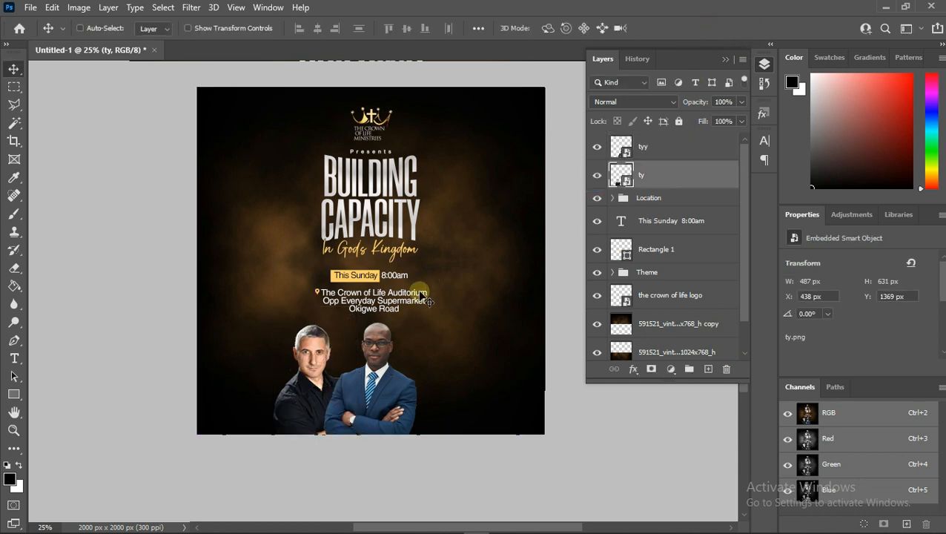
{"action": "left_click_drag", "start_coordinate": [325, 394], "coordinate": [313, 406]}
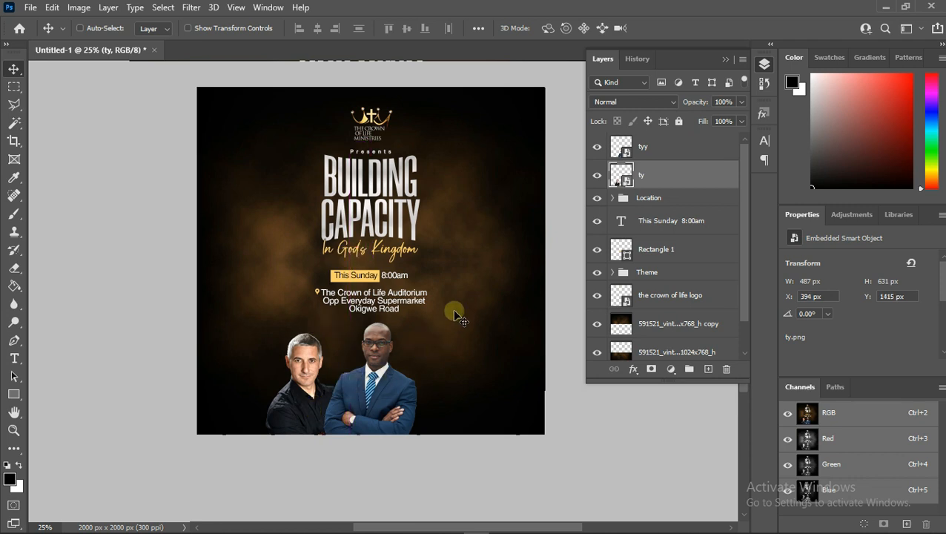
{"action": "key", "text": "Left"}
{"action": "key", "text": "Left"}
{"action": "key", "text": "Left"}
{"action": "key", "text": "Left"}
{"action": "key", "text": "Left"}
{"action": "key", "text": "Left"}
{"action": "key", "text": "Left"}
{"action": "key", "text": "Left"}
{"action": "key", "text": "Left"}
{"action": "key", "text": "Left"}
{"action": "key", "text": "Left"}
{"action": "key", "text": "Left"}
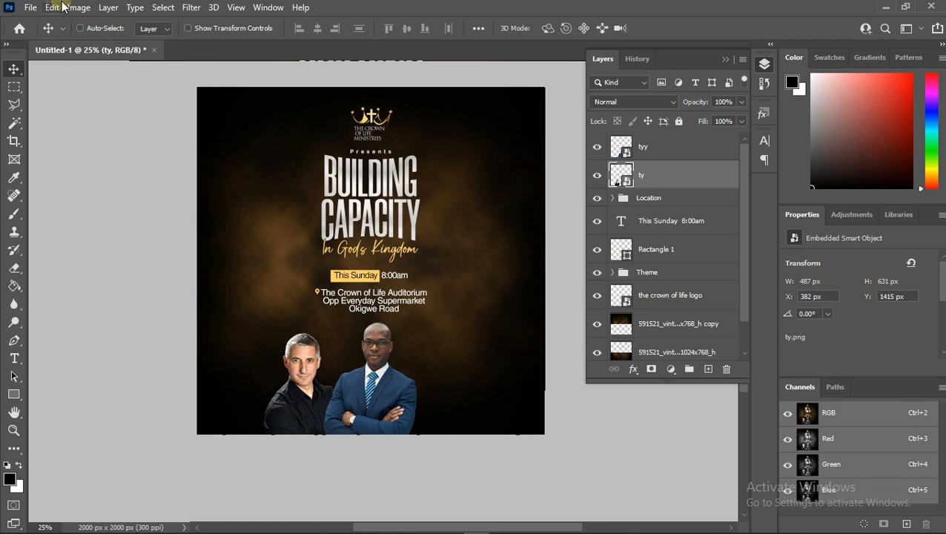
- Place the favpng pastor photo, scale it to about 12%, and position it right of the tyy photo
{"action": "left_click", "coordinate": [31, 8]}
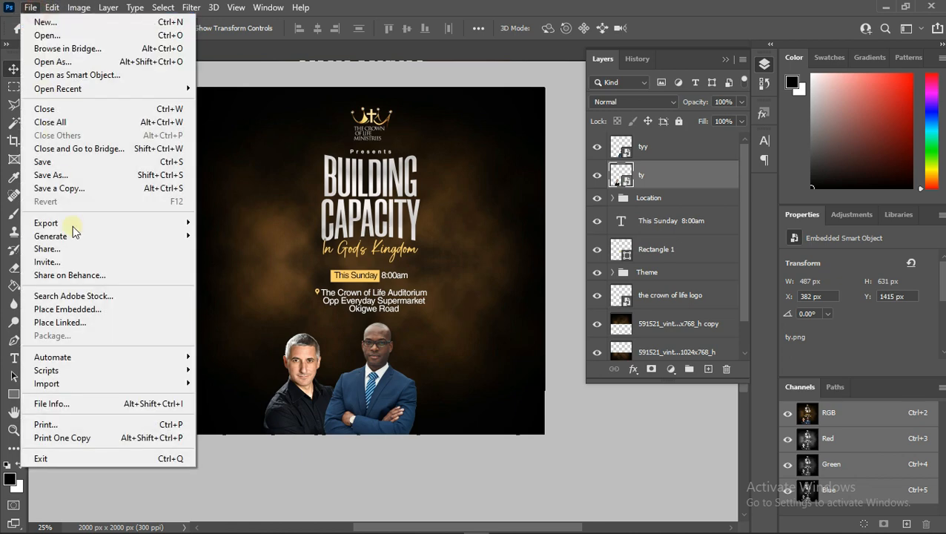
{"action": "left_click", "coordinate": [75, 306]}
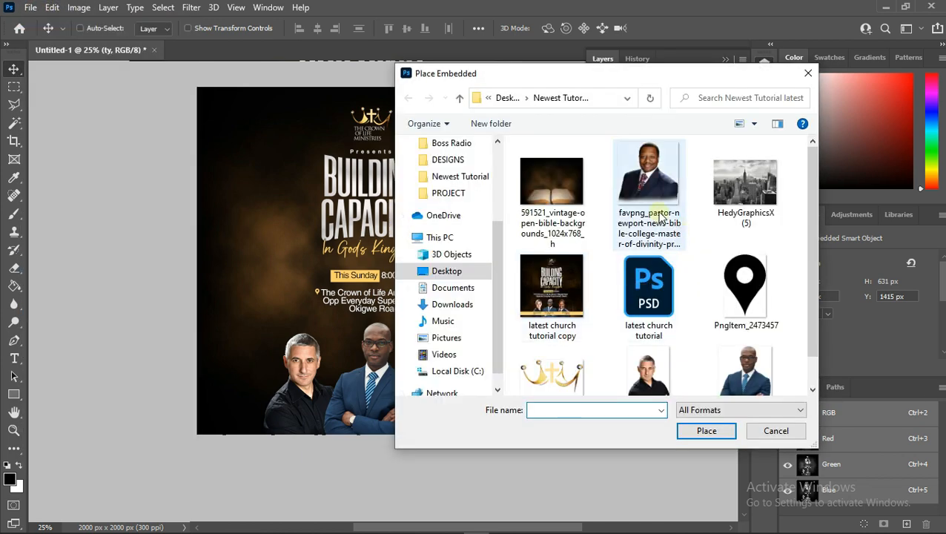
{"action": "double_click", "coordinate": [662, 215]}
{"action": "key", "text": "Return"}
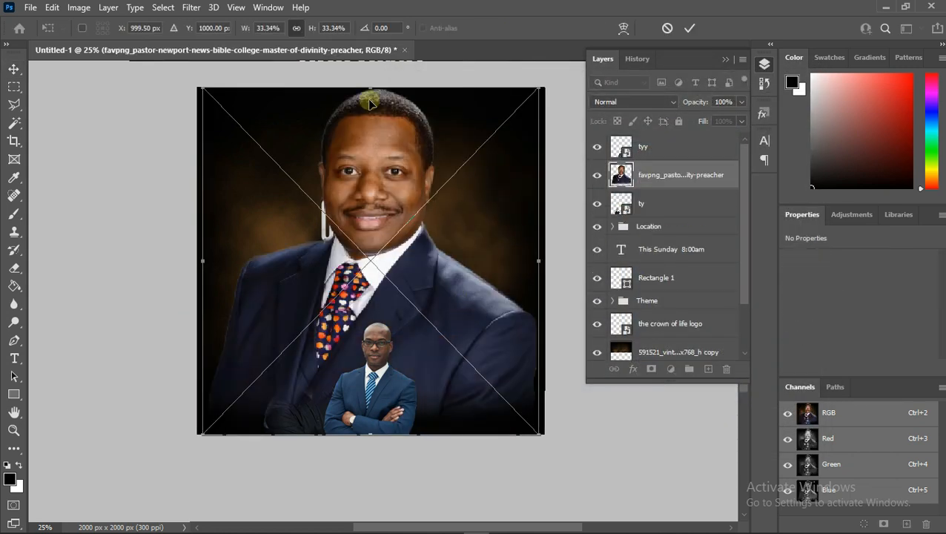
{"action": "left_click_drag", "start_coordinate": [369, 89], "coordinate": [450, 340]}
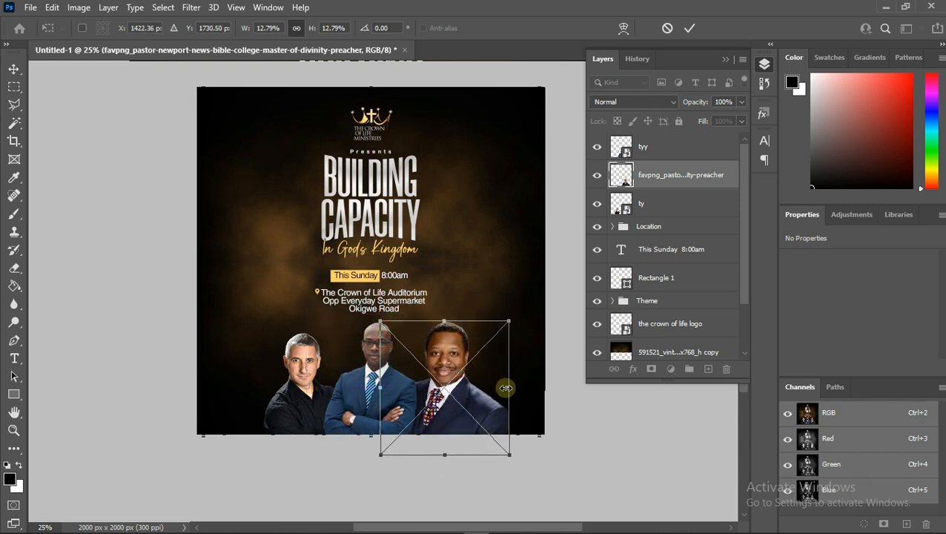
{"action": "left_click_drag", "start_coordinate": [509, 387], "coordinate": [493, 388]}
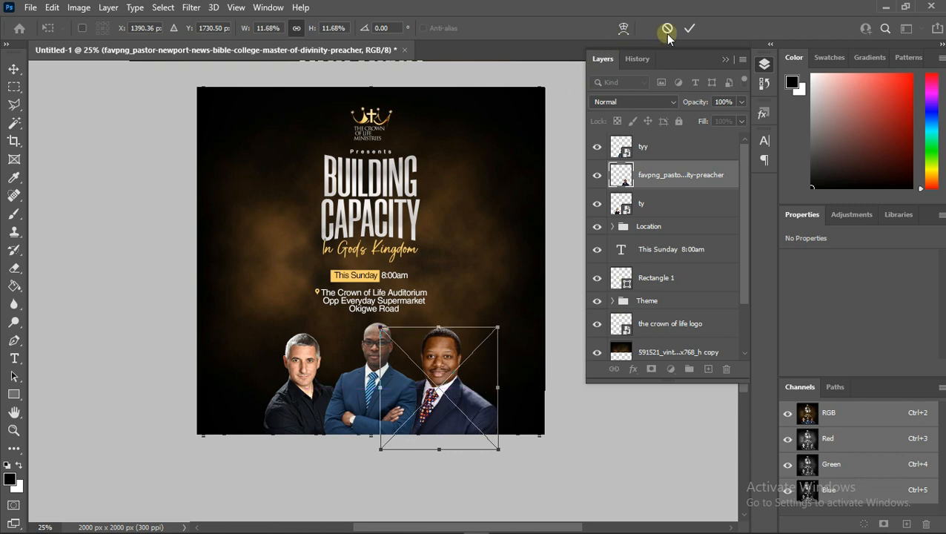
{"action": "left_click", "coordinate": [690, 28]}
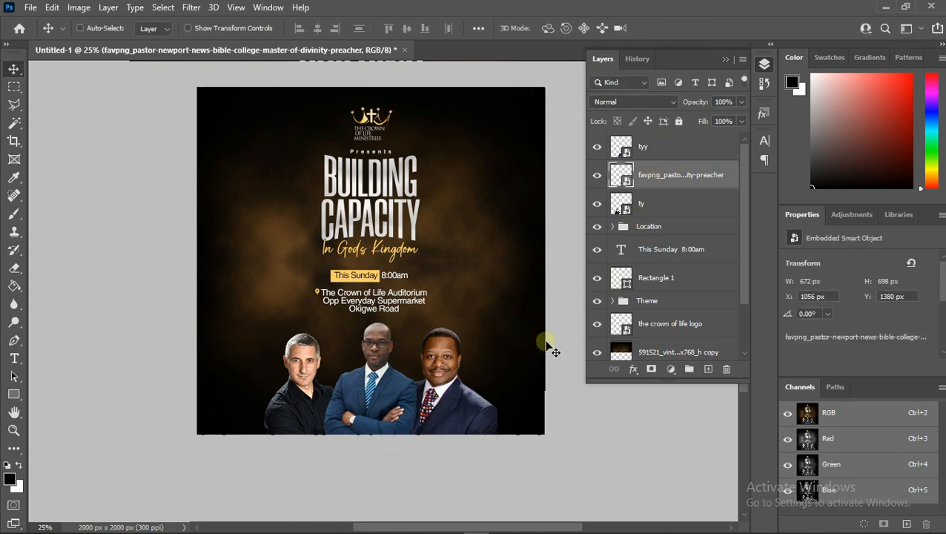
- Nudge the pastor photo down and slightly to the right
{"action": "key", "text": "Down"}
{"action": "key", "text": "Down"}
{"action": "key", "text": "Down"}
{"action": "key", "text": "Down"}
{"action": "key", "text": "Down"}
{"action": "key", "text": "Down"}
{"action": "key", "text": "Down"}
{"action": "key", "text": "Down"}
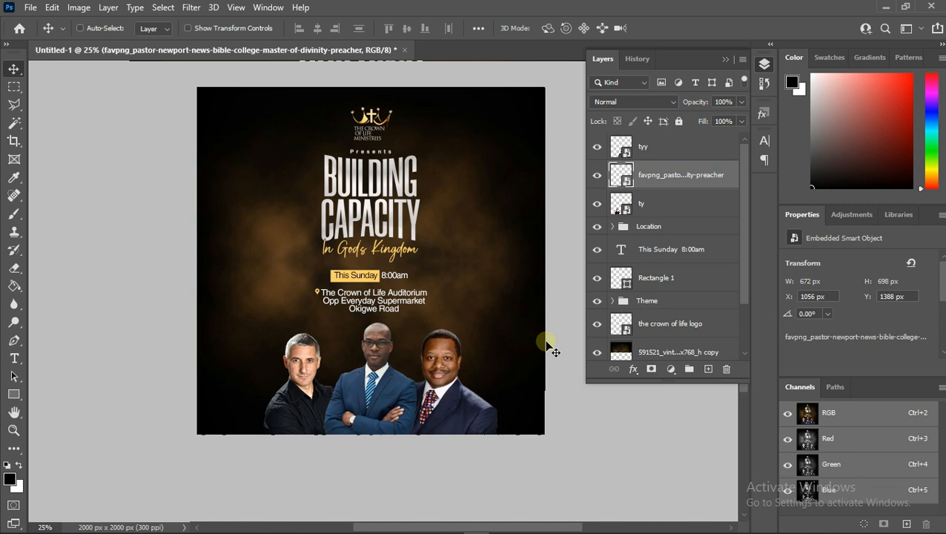
{"action": "key", "text": "Right"}
{"action": "key", "text": "Right"}
{"action": "key", "text": "Right"}
{"action": "key", "text": "Right"}
{"action": "key", "text": "Right"}
{"action": "key", "text": "Right"}
{"action": "key", "text": "Right"}
{"action": "key", "text": "Right"}
{"action": "key", "text": "Down"}
{"action": "key", "text": "Down"}
{"action": "key", "text": "Down"}
{"action": "key", "text": "Down"}
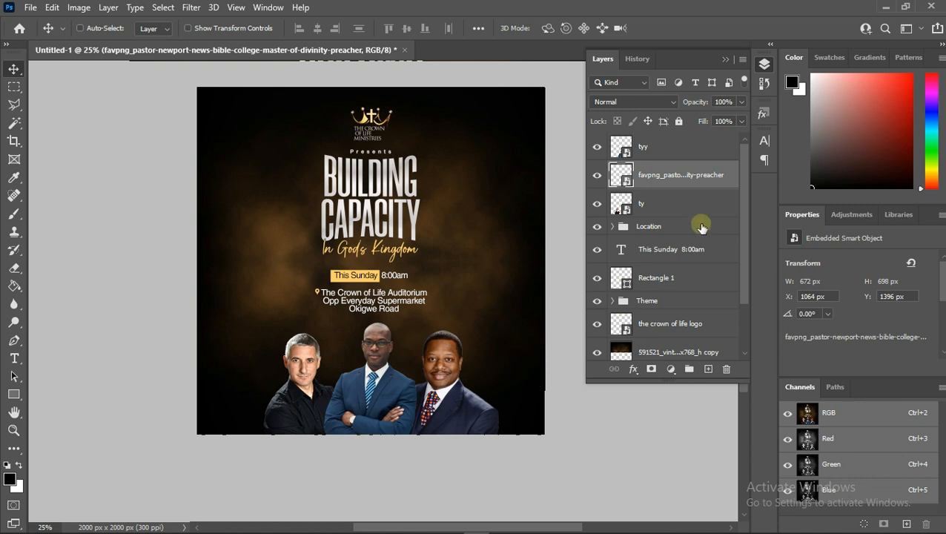
- Group the three speaker photo layers together
{"action": "key", "text": "ctrl"}
{"action": "left_click", "coordinate": [683, 176], "text": "ctrl"}
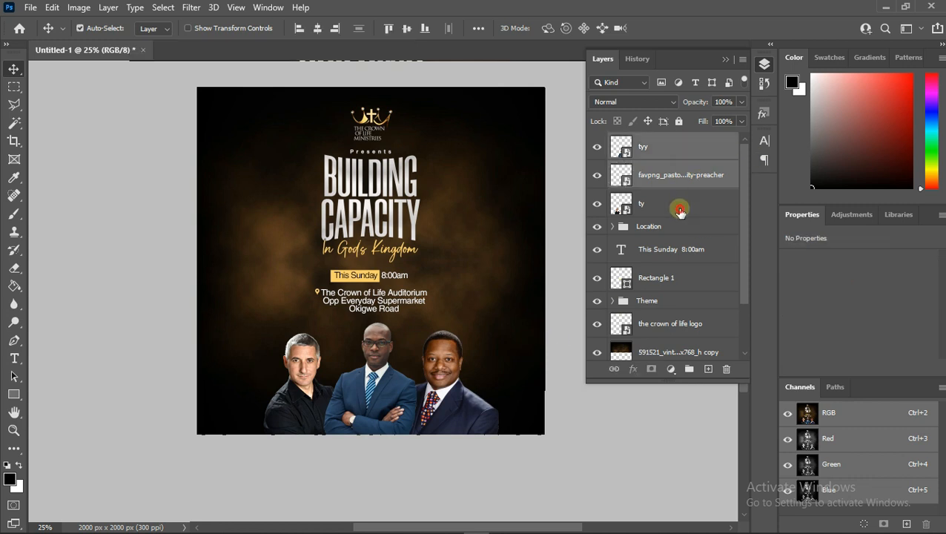
{"action": "key", "text": "ctrl+g"}
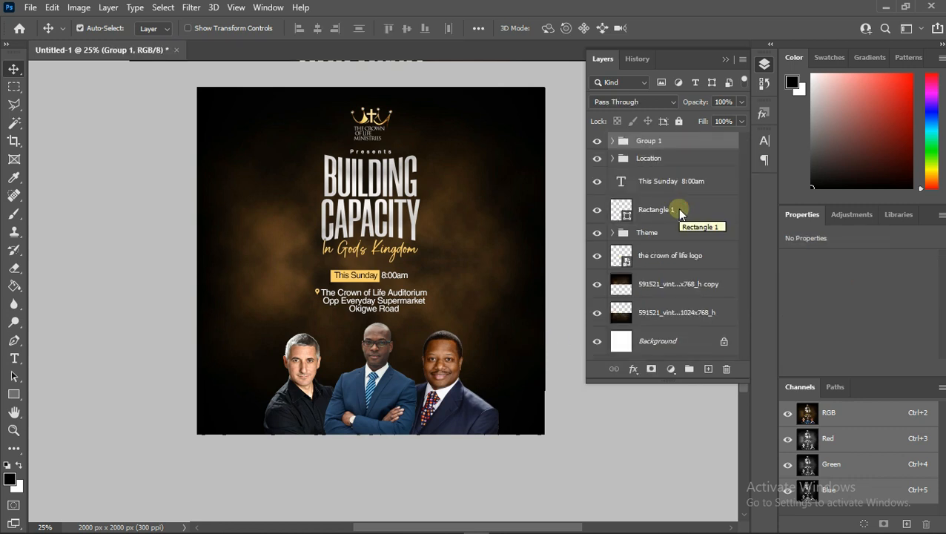
- Center the speaker photo group horizontally on the canvas and nudge it slightly right
{"action": "key", "text": "ctrl+a"}
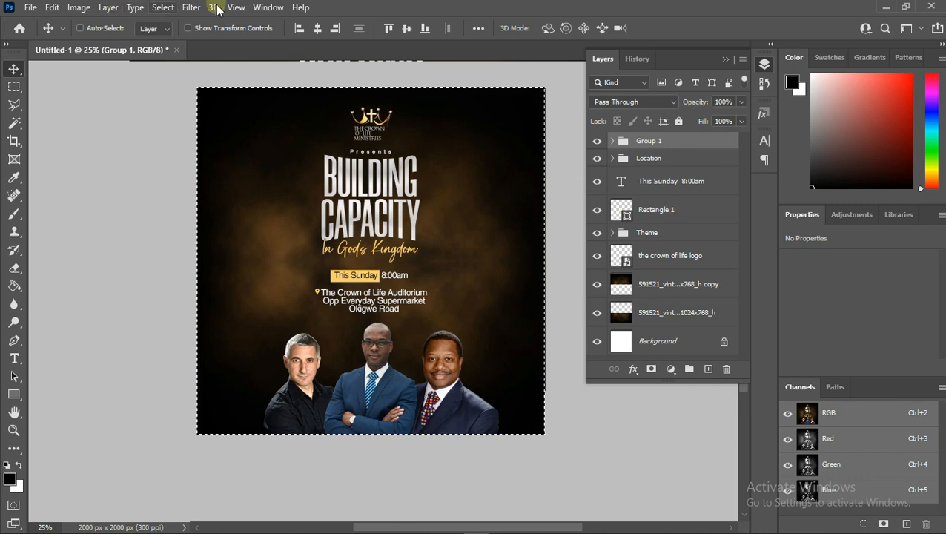
{"action": "left_click", "coordinate": [317, 29]}
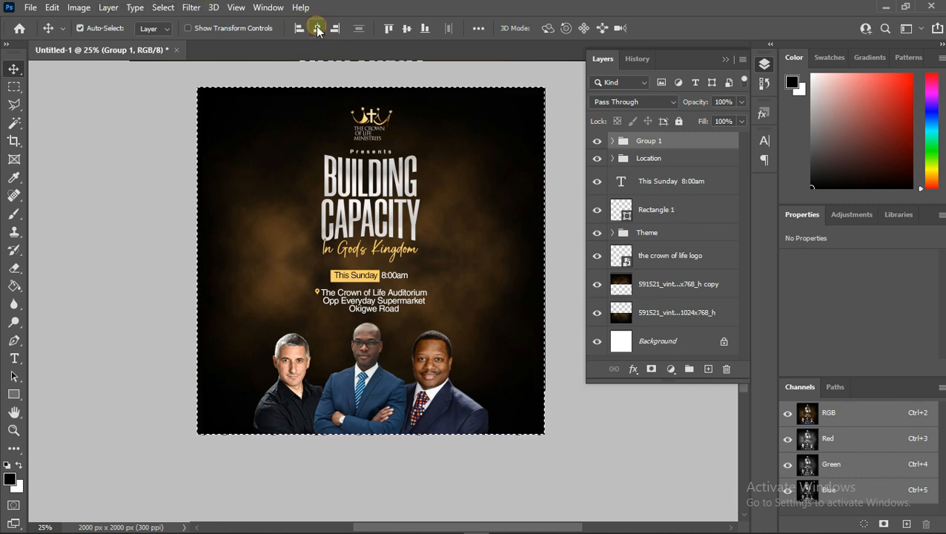
{"action": "key", "text": "ctrl+d"}
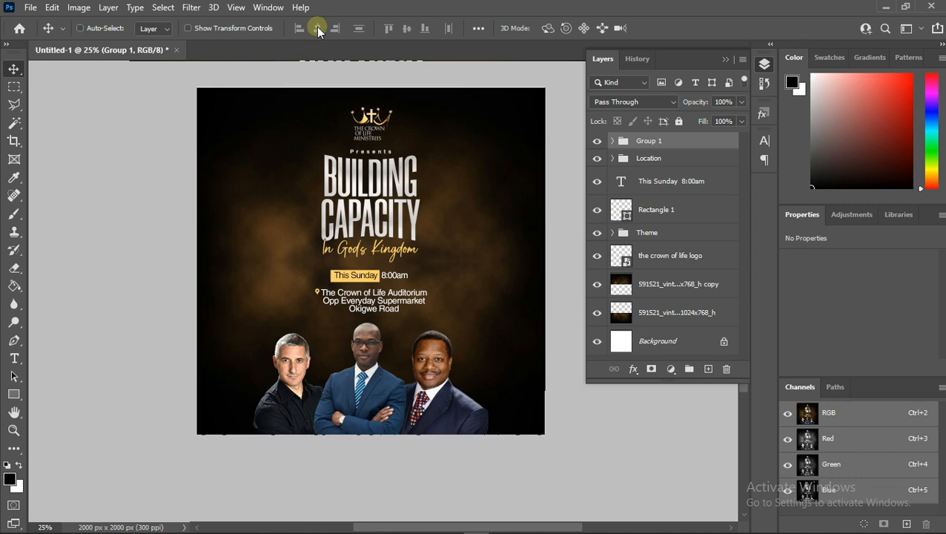
{"action": "key", "text": "shift+Right"}
{"action": "key", "text": "shift+Right"}
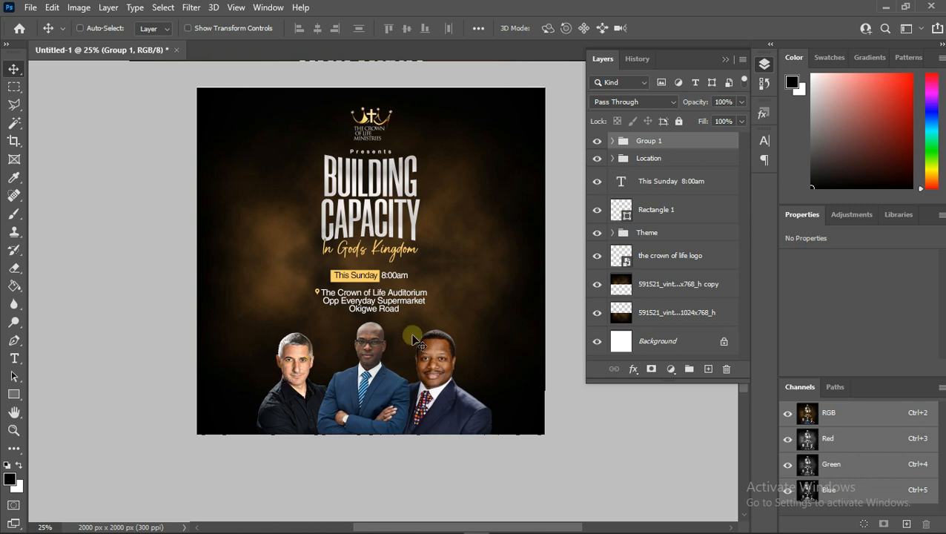
- Draw a full-width rectangle bar about 2114 x 97 px across the lower photos, with gold fill and no stroke
{"action": "left_click", "coordinate": [14, 430]}
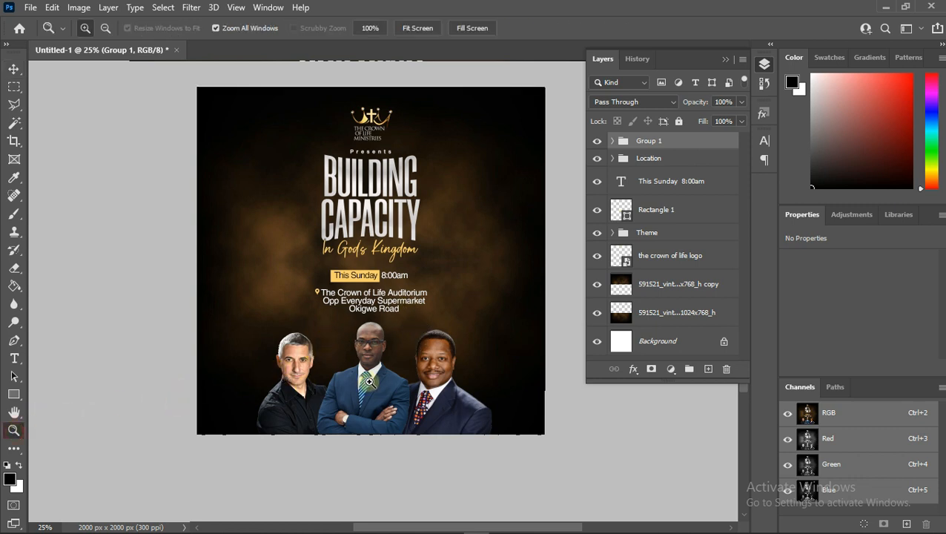
{"action": "left_click", "coordinate": [369, 381]}
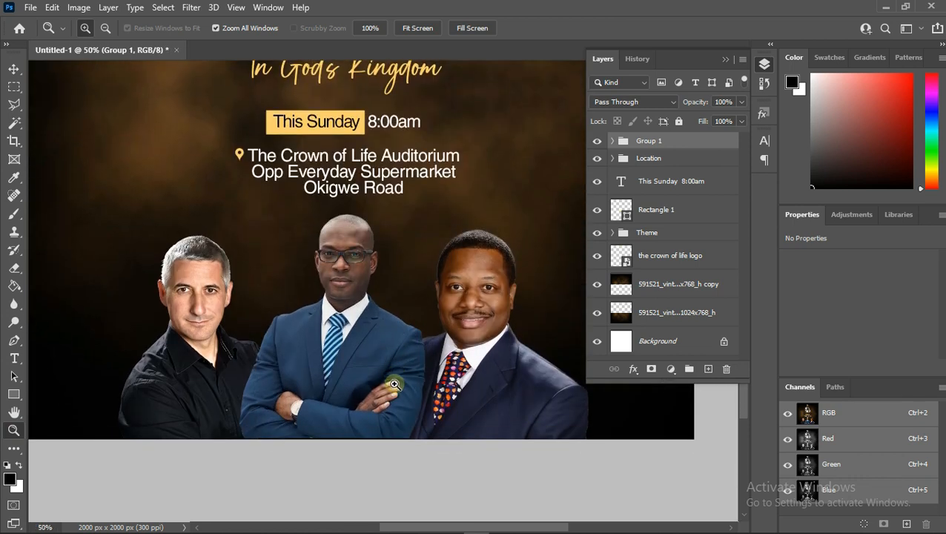
{"action": "left_click", "coordinate": [725, 58]}
{"action": "left_click", "coordinate": [7, 393]}
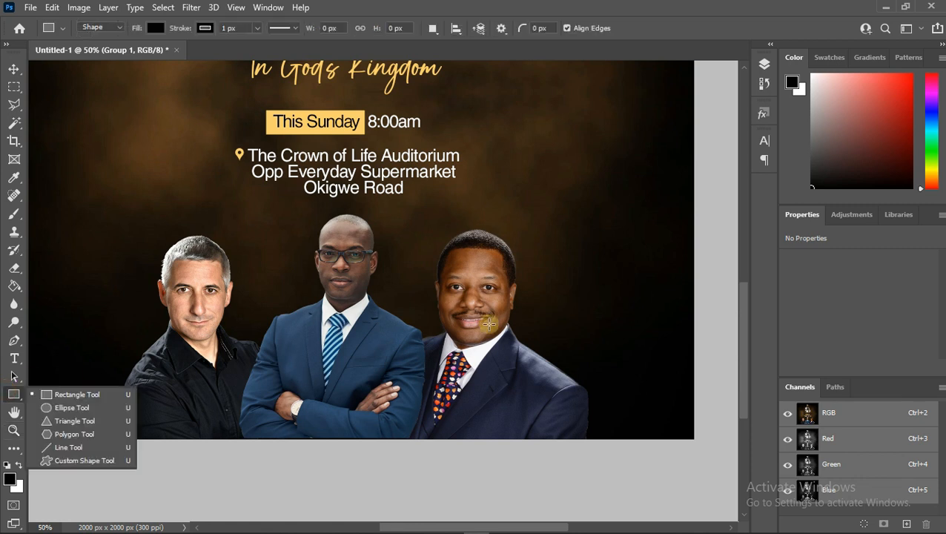
{"action": "left_click_drag", "start_coordinate": [703, 375], "coordinate": [54, 409]}
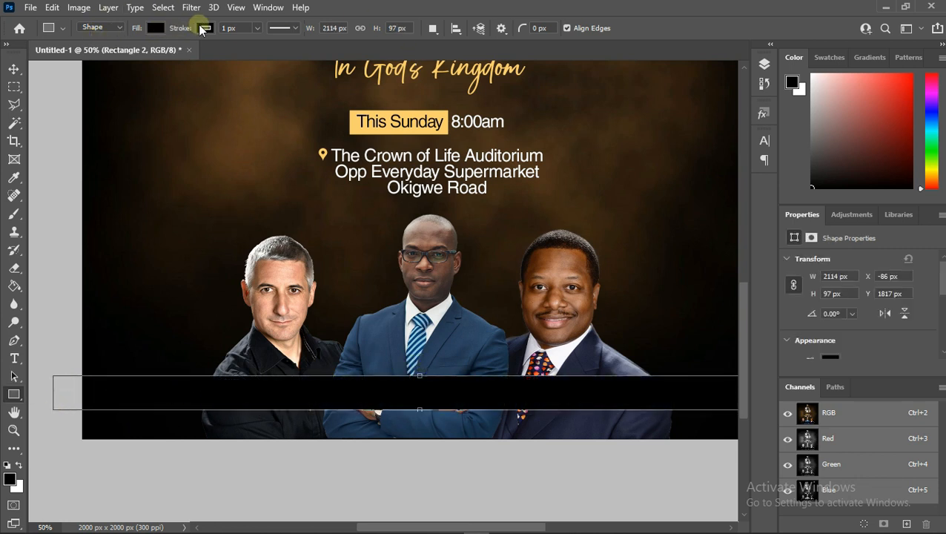
{"action": "left_click", "coordinate": [205, 28]}
{"action": "left_click", "coordinate": [155, 28]}
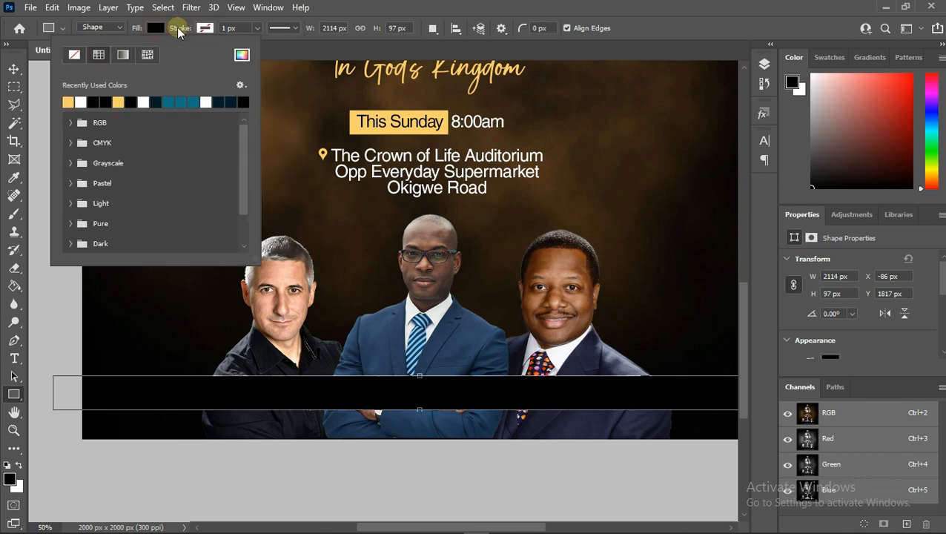
{"action": "left_click", "coordinate": [67, 102]}
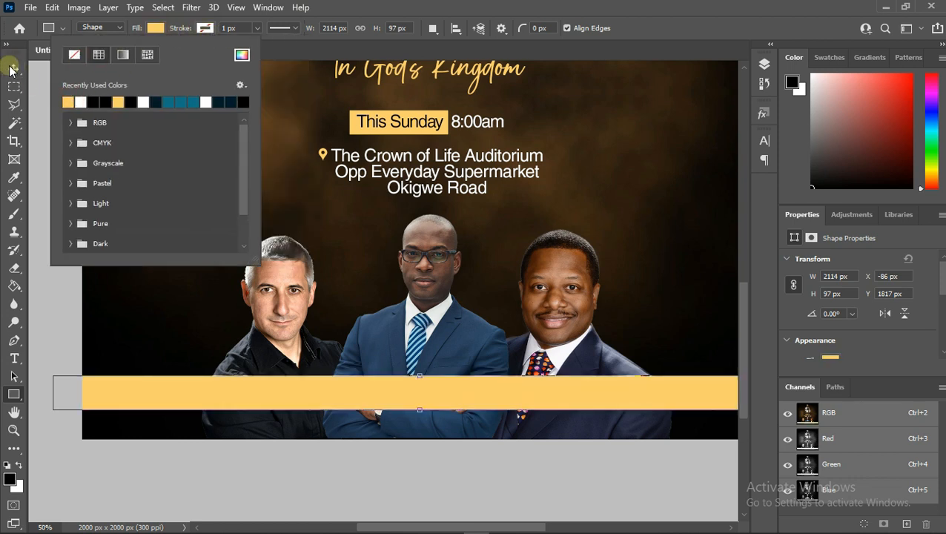
{"action": "left_click", "coordinate": [10, 69]}
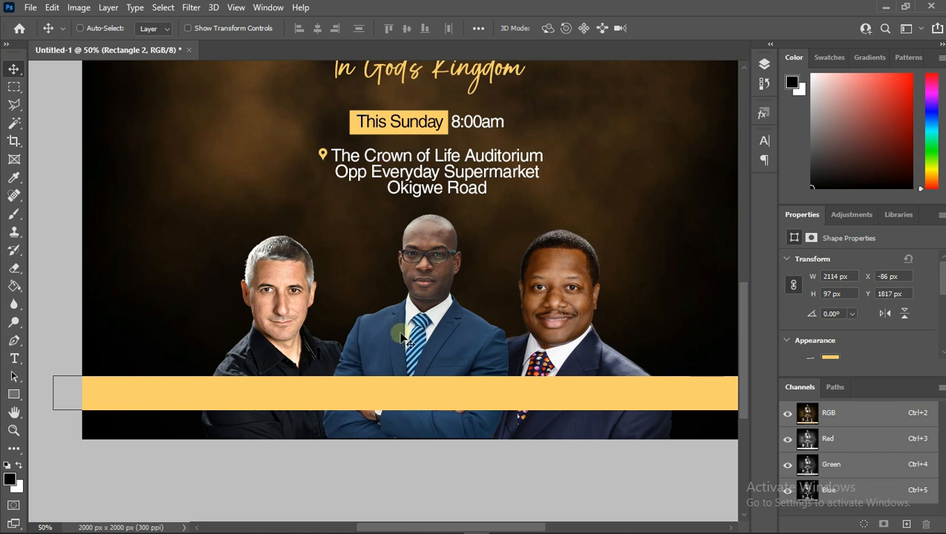
- Add a two-line text caption with the speaker's name and USA beside the left speaker photo
{"action": "scroll", "coordinate": [401, 337], "scroll_direction": "down", "scroll_amount": 1}
{"action": "left_click", "coordinate": [14, 358]}
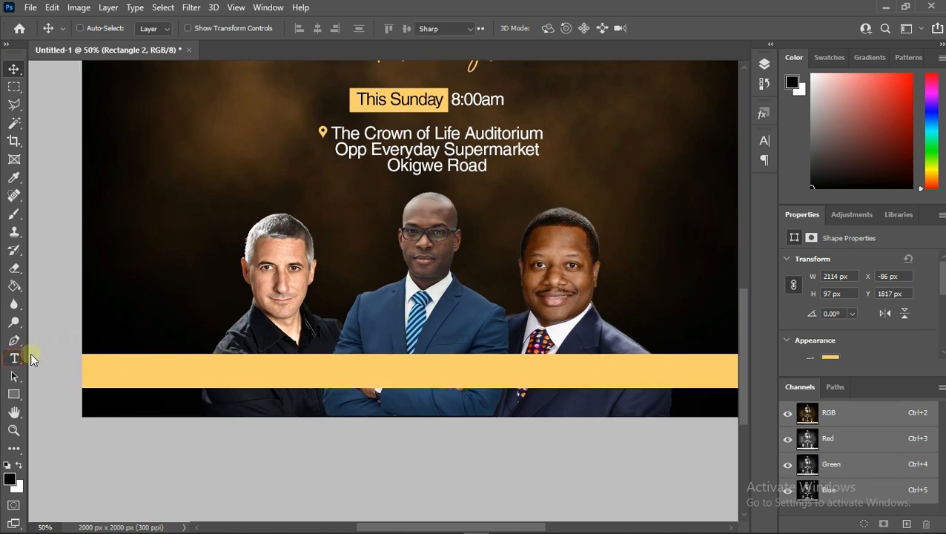
{"action": "left_click", "coordinate": [180, 265]}
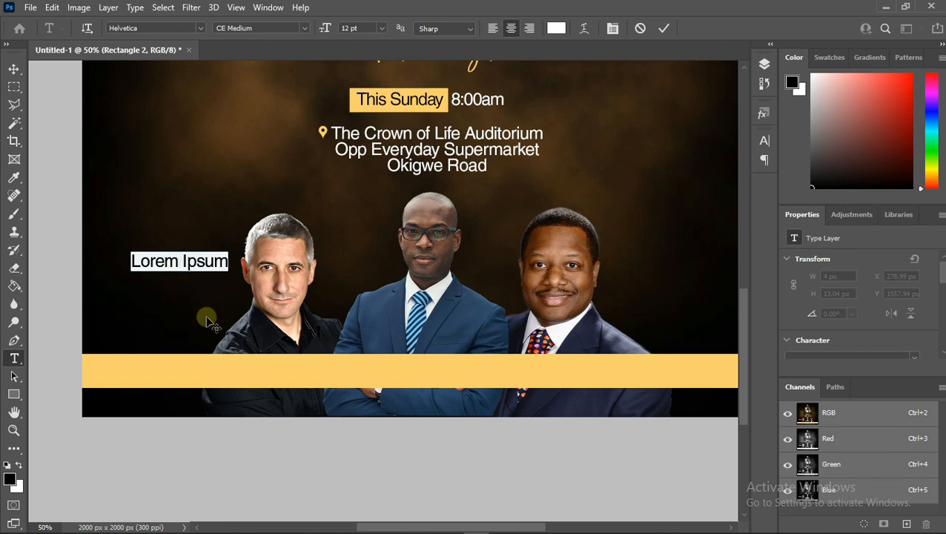
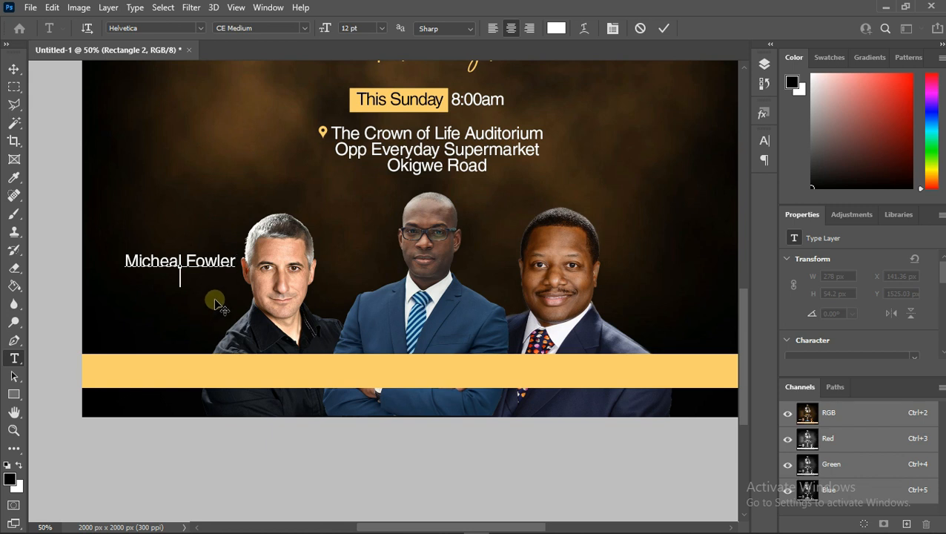
{"action": "type", "text": "Usa"}
{"action": "key", "text": "BackSpace"}
{"action": "type", "text": "SA"}
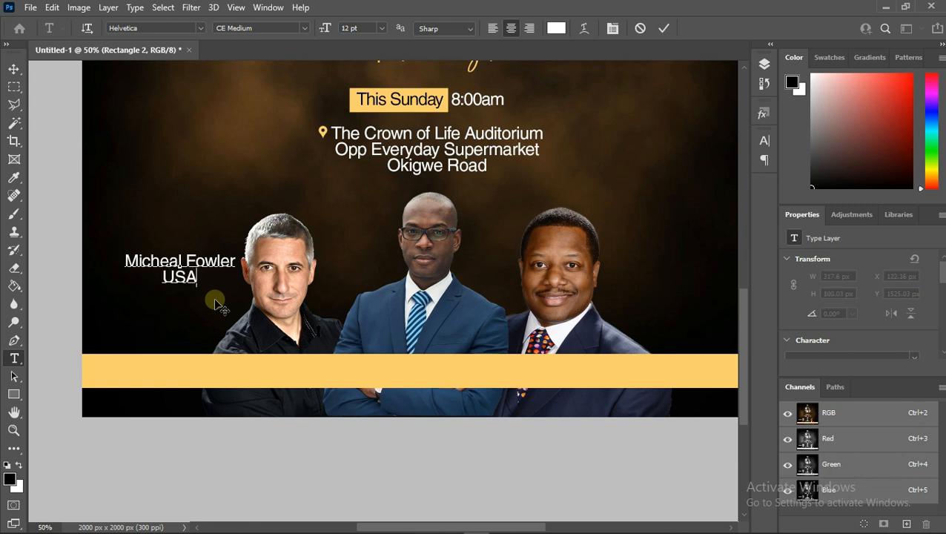
{"action": "right_click", "coordinate": [222, 260]}
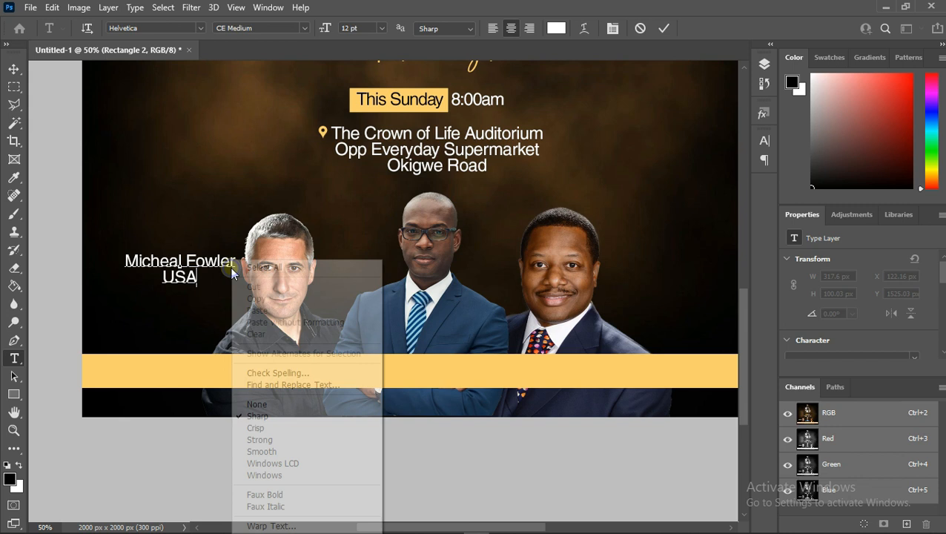
{"action": "left_click", "coordinate": [270, 267]}
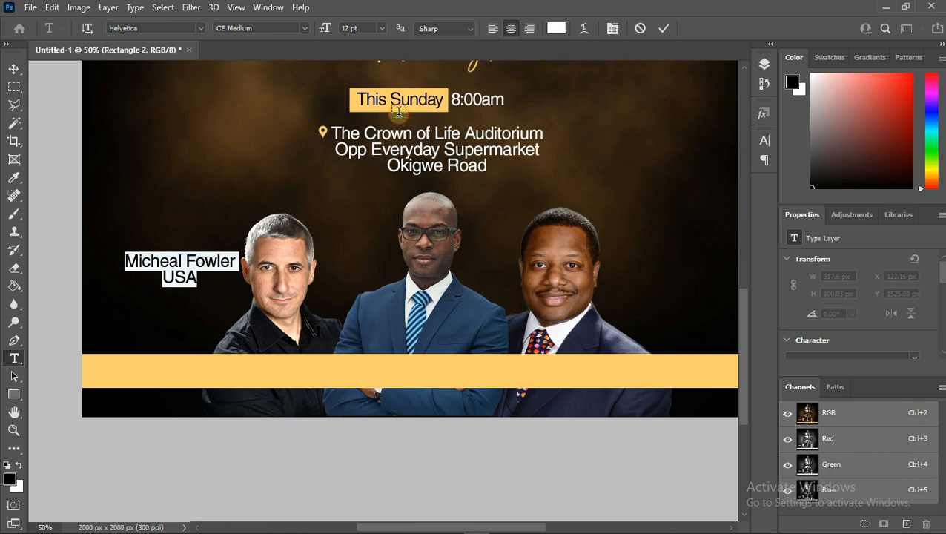
{"action": "key", "text": "ctrl+Return"}
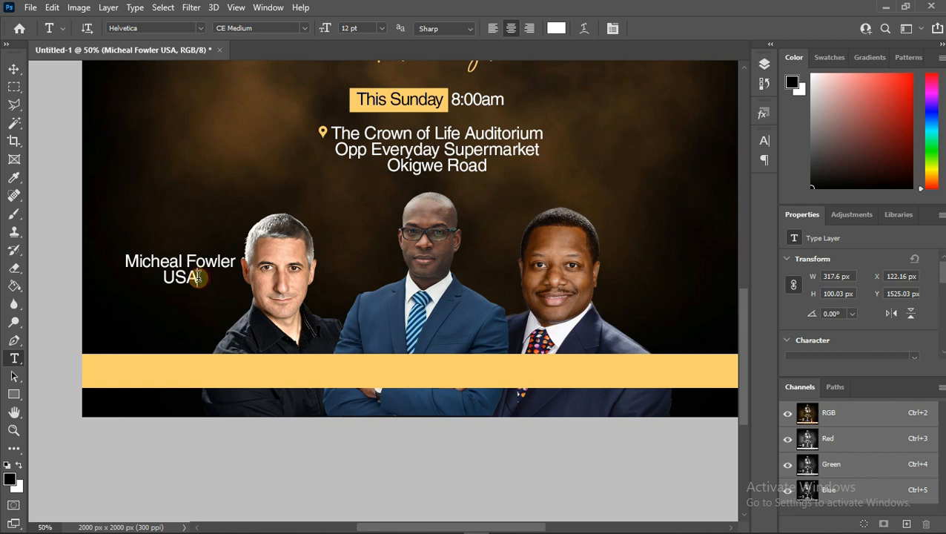
- Left-align the caption text and set its color to 1a1a1a
{"action": "left_click_drag", "start_coordinate": [199, 277], "coordinate": [105, 247]}
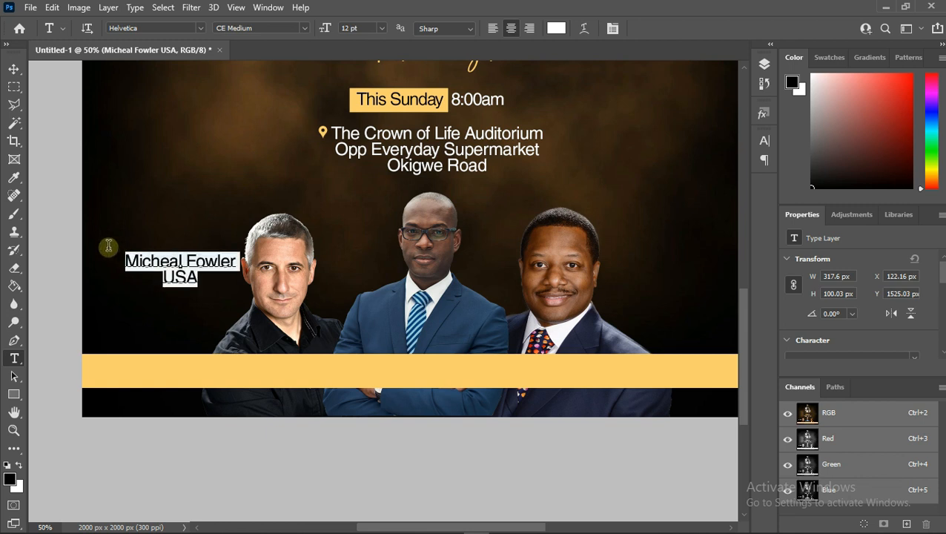
{"action": "left_click", "coordinate": [493, 29]}
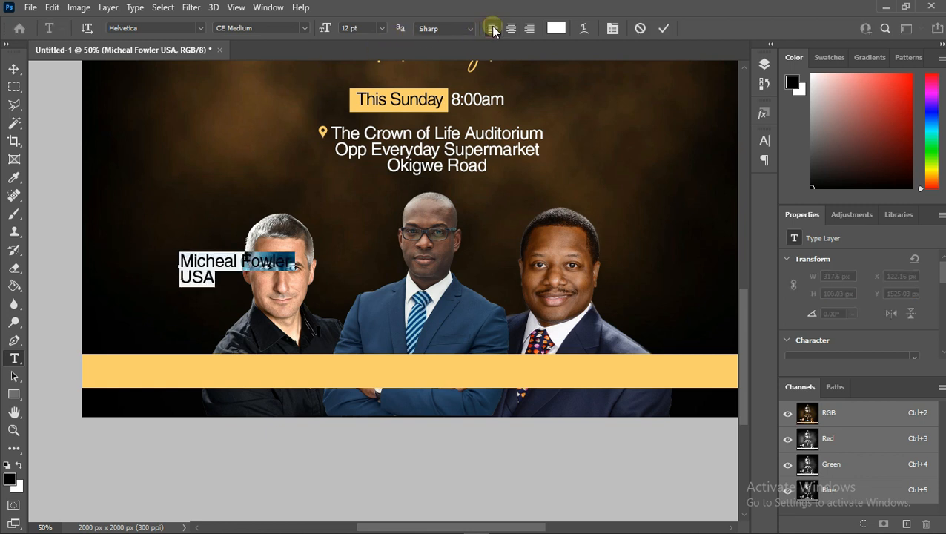
{"action": "left_click", "coordinate": [556, 29]}
{"action": "left_click_drag", "start_coordinate": [633, 391], "coordinate": [546, 466]}
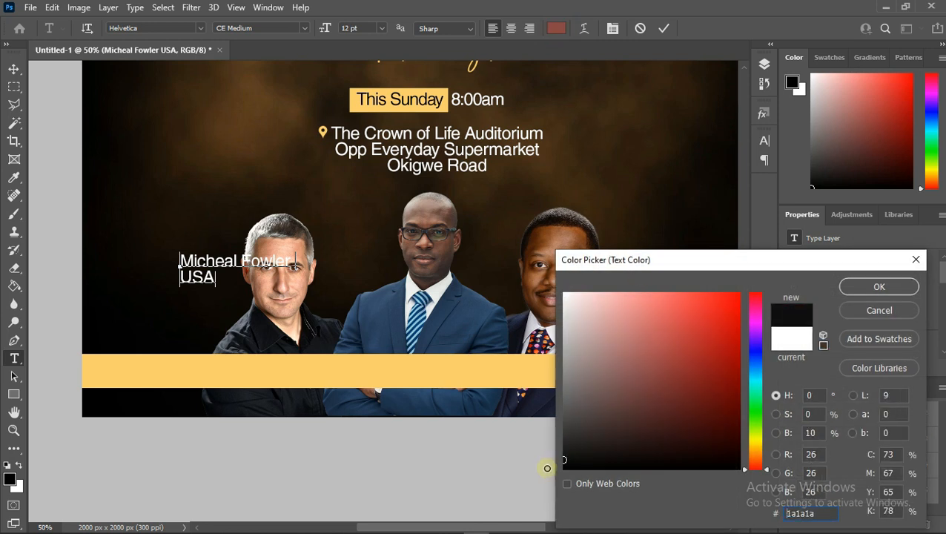
{"action": "left_click", "coordinate": [875, 289]}
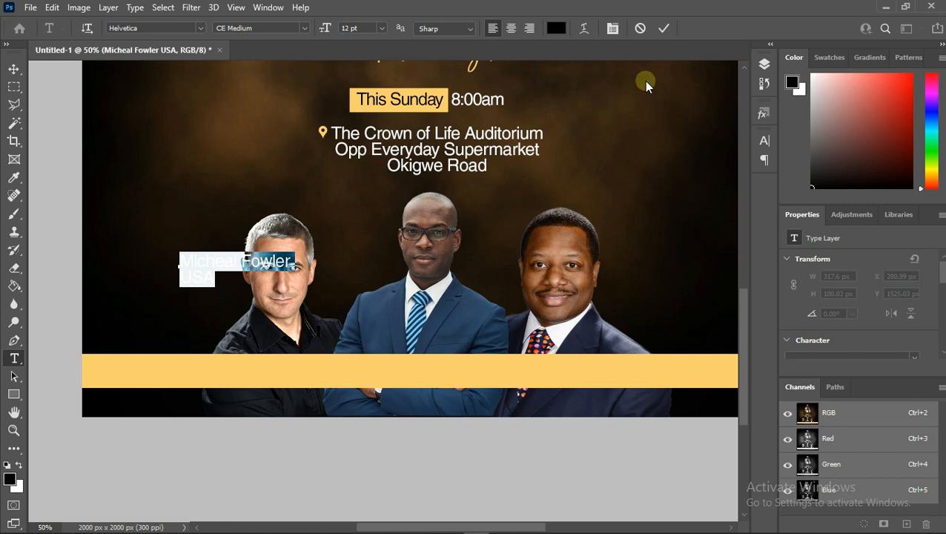
{"action": "left_click", "coordinate": [664, 29]}
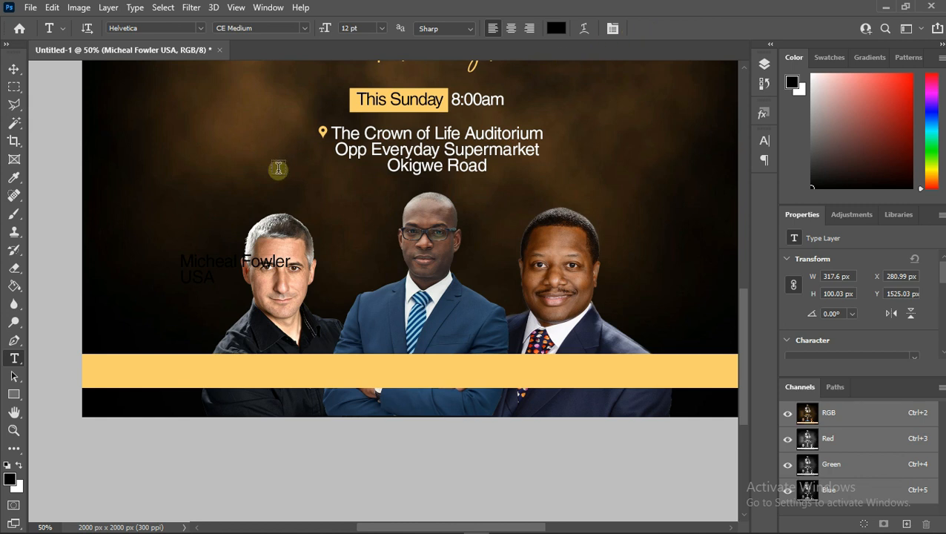
- Move the caption onto the gold bar below the left speaker and set its font size to 11 pt
{"action": "left_click", "coordinate": [14, 69]}
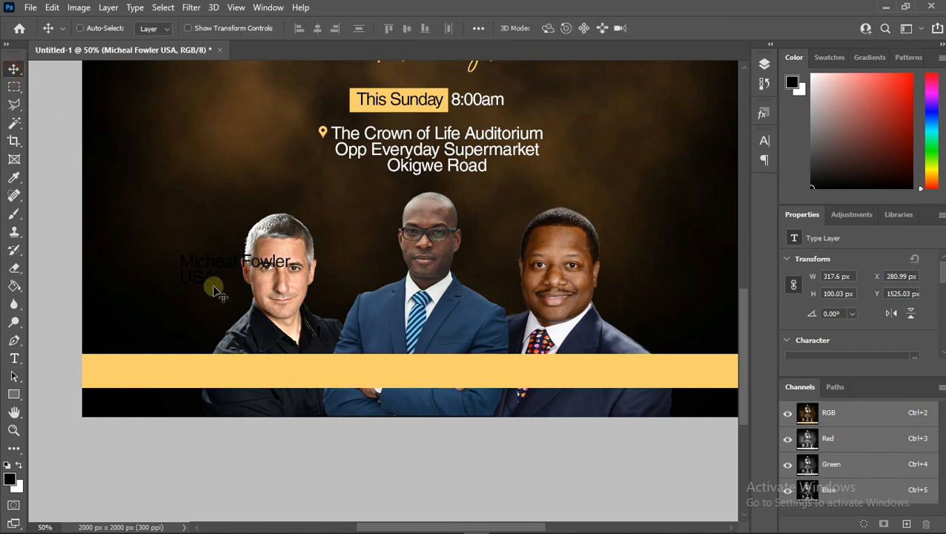
{"action": "left_click_drag", "start_coordinate": [220, 296], "coordinate": [226, 379]}
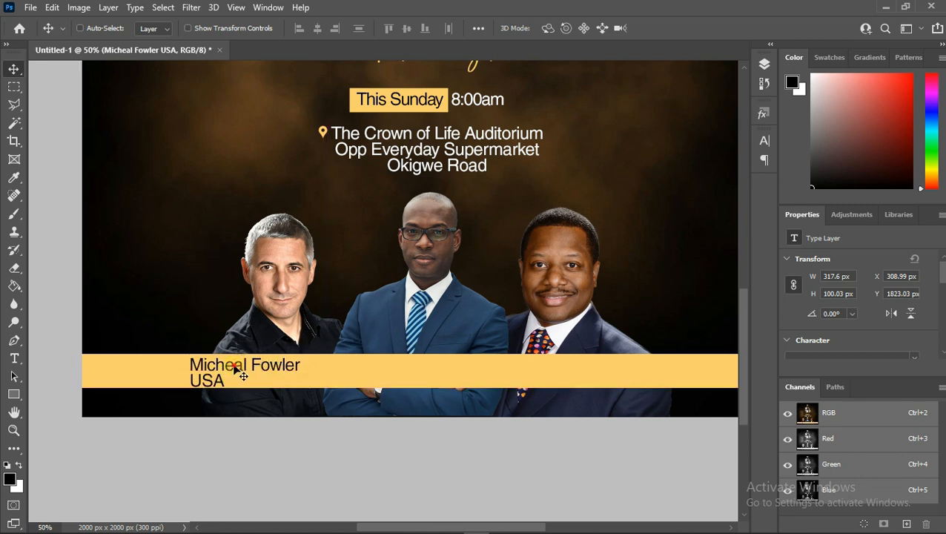
{"action": "double_click", "coordinate": [234, 365]}
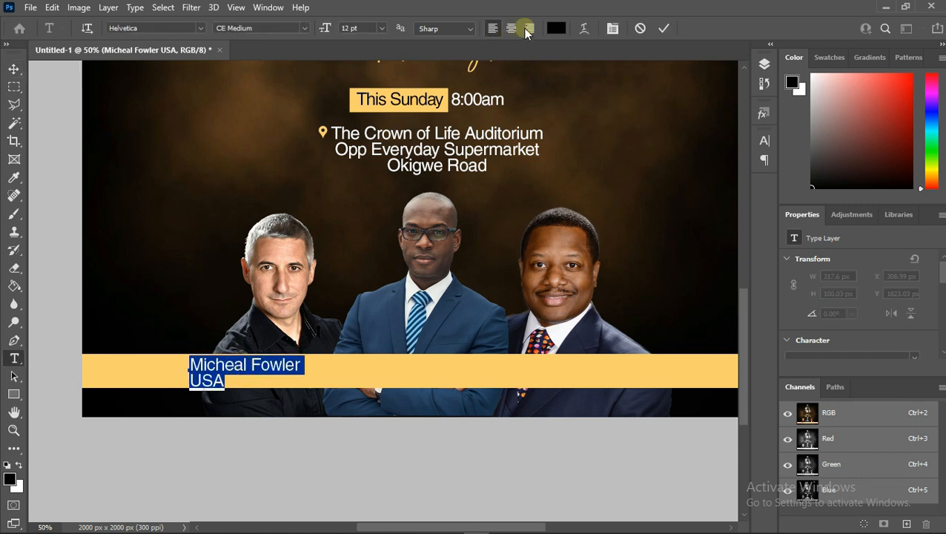
{"action": "left_click", "coordinate": [381, 28]}
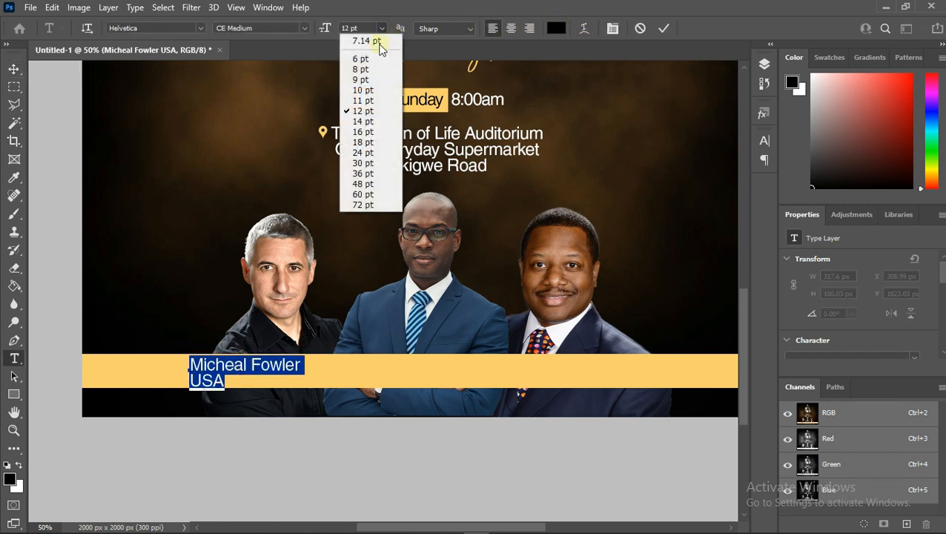
{"action": "left_click", "coordinate": [362, 100]}
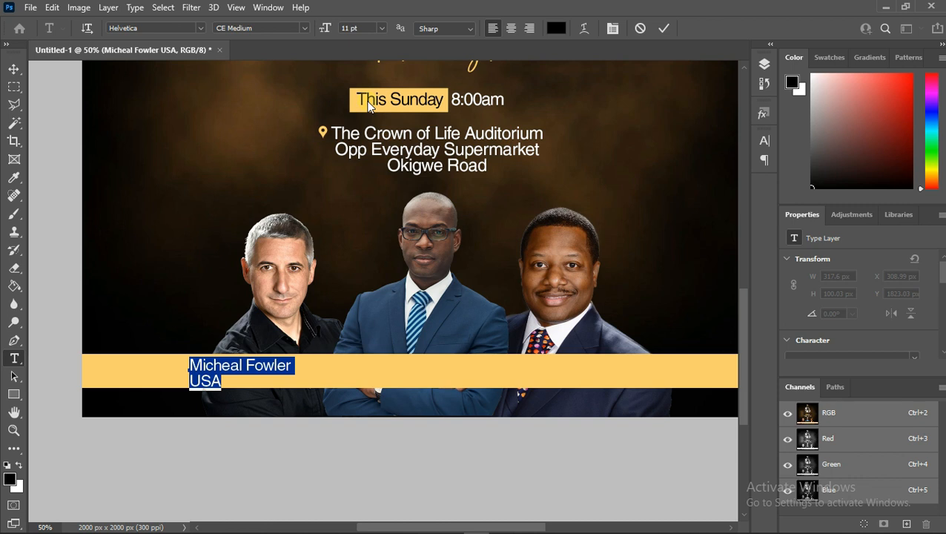
- Set the left caption's leading to 10 pt, commit the text, and nudge the caption up slightly
{"action": "left_click", "coordinate": [612, 28]}
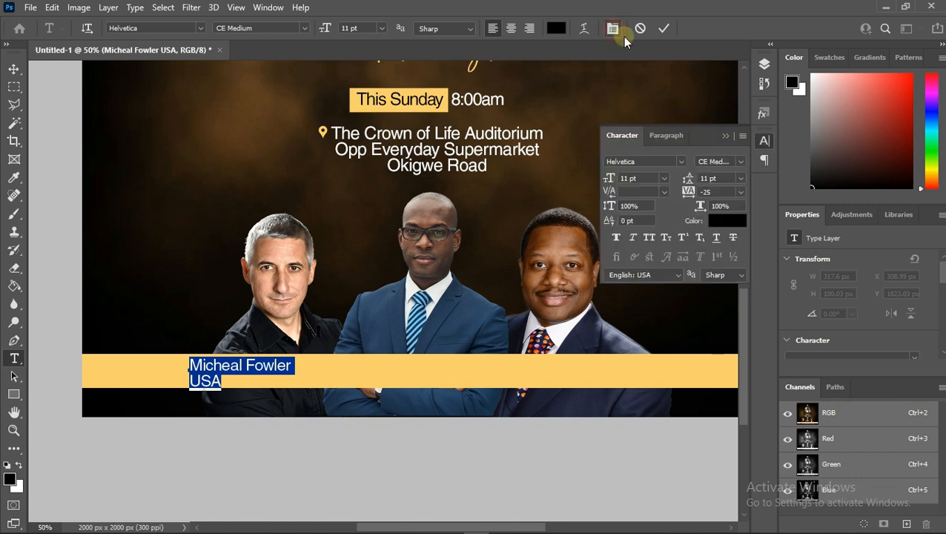
{"action": "left_click", "coordinate": [739, 178]}
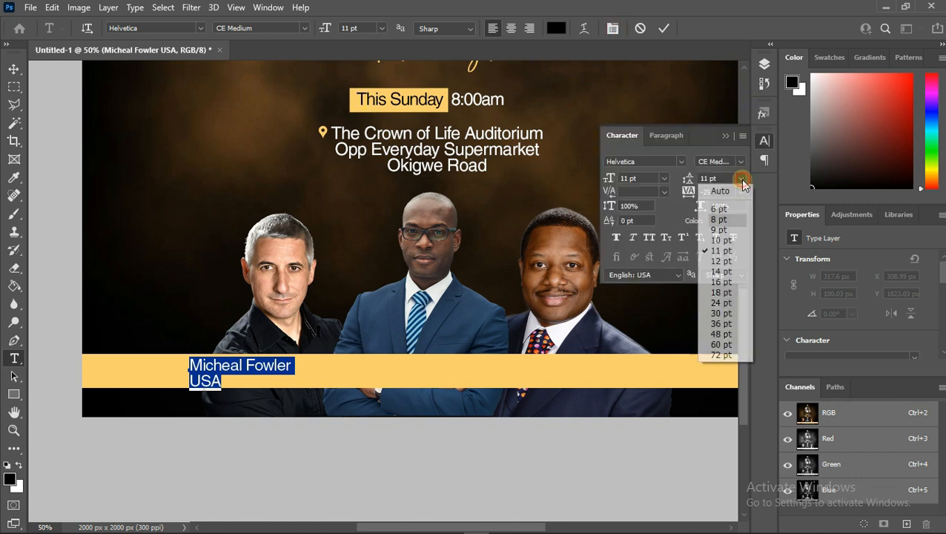
{"action": "left_click", "coordinate": [723, 238]}
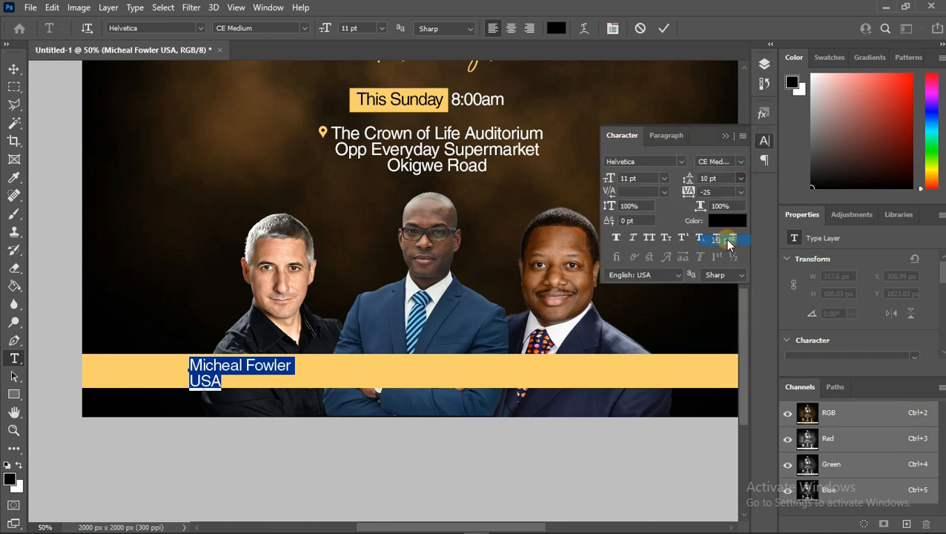
{"action": "left_click", "coordinate": [663, 28]}
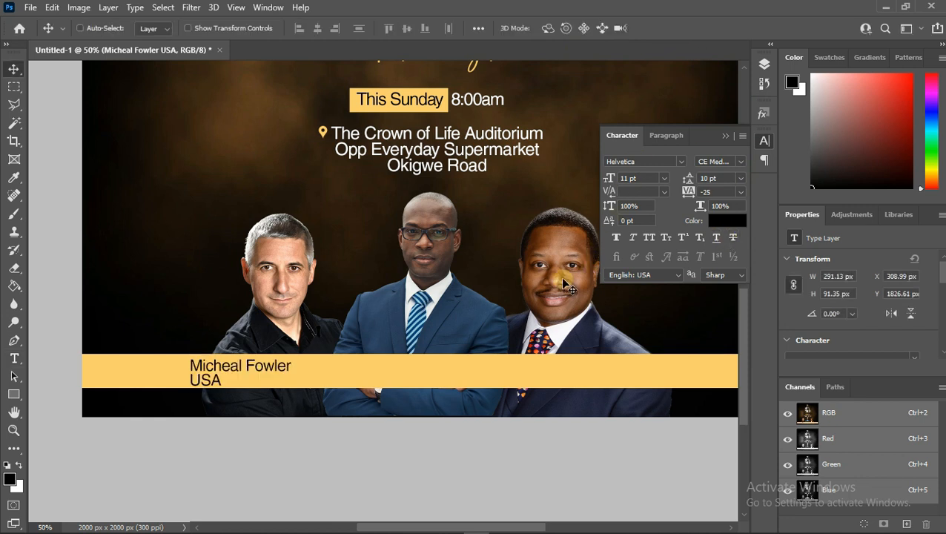
{"action": "key", "text": "Up"}
{"action": "key", "text": "Up"}
{"action": "key", "text": "Up"}
{"action": "key", "text": "Up"}
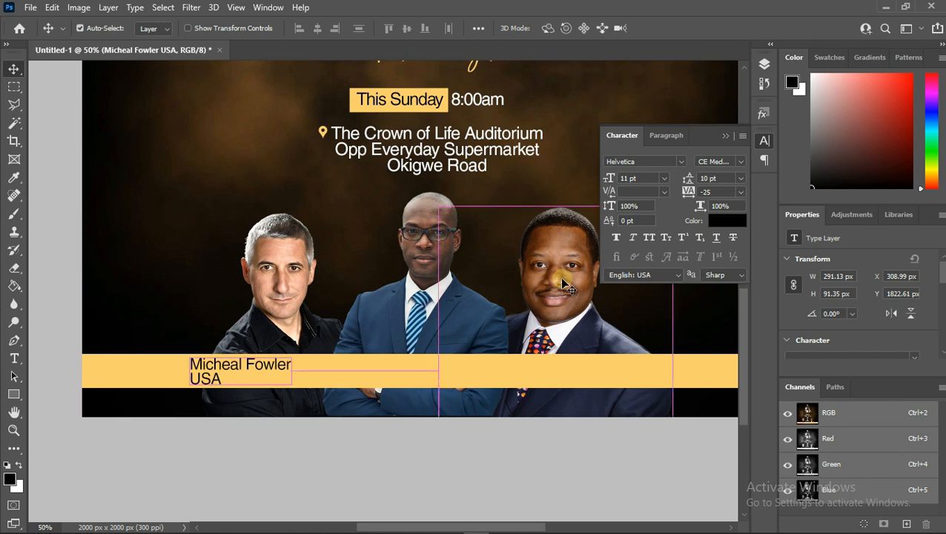
- Duplicate the caption and move the copy onto the gold bar below the middle speaker
{"action": "key", "text": "ctrl+j"}
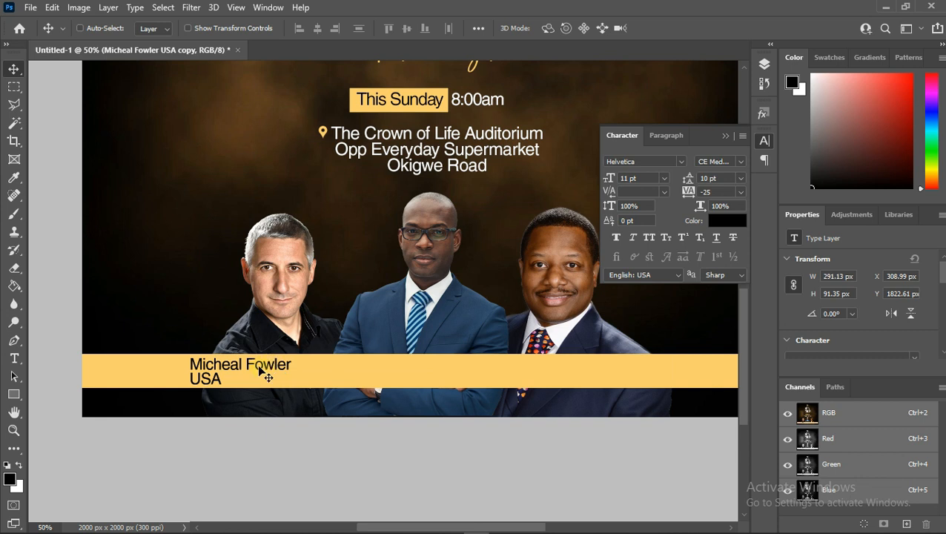
{"action": "left_click_drag", "start_coordinate": [271, 371], "coordinate": [447, 369]}
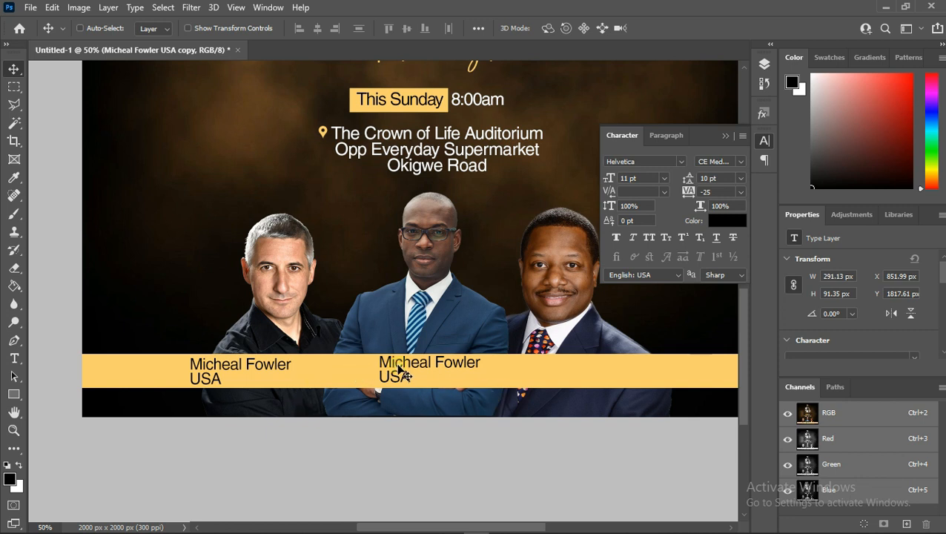
{"action": "left_click_drag", "start_coordinate": [400, 370], "coordinate": [399, 369]}
- Show rulers and add two horizontal guides aligned with the left caption's two text lines
{"action": "right_click", "coordinate": [268, 371]}
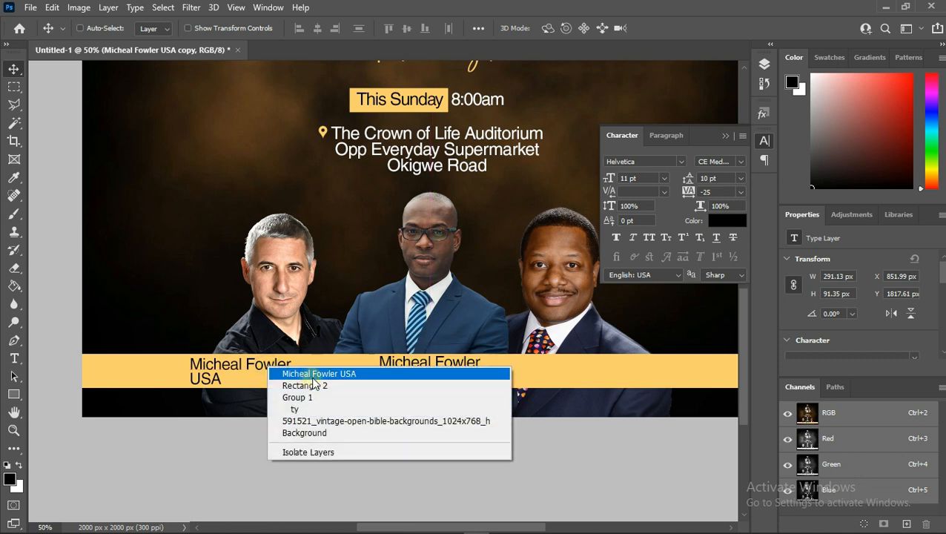
{"action": "left_click", "coordinate": [282, 374]}
{"action": "key", "text": "ctrl"}
{"action": "key", "text": "ctrl+t"}
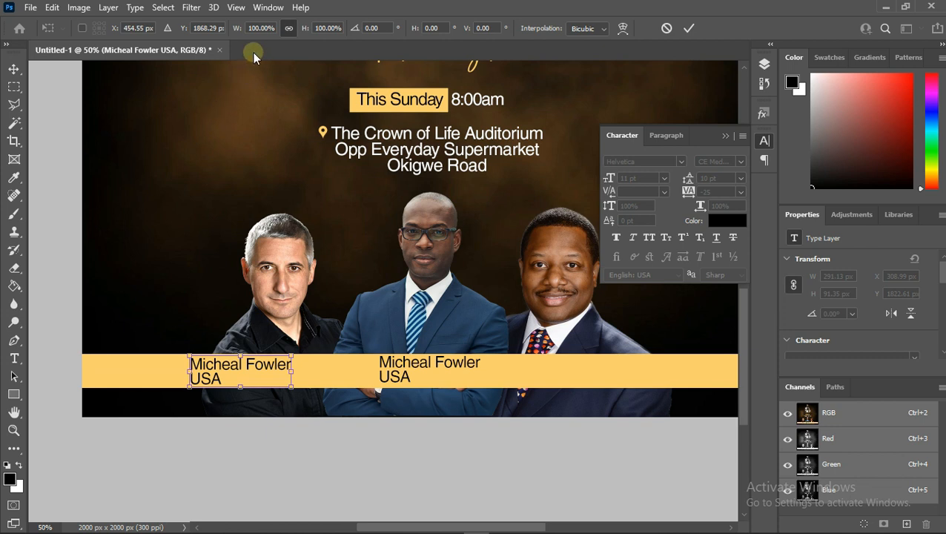
{"action": "key", "text": "ctrl+r"}
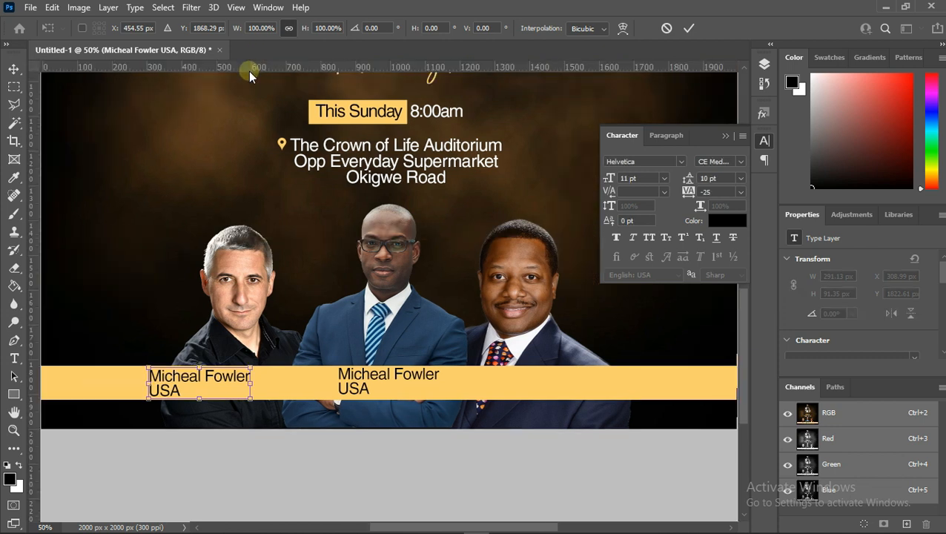
{"action": "left_click_drag", "start_coordinate": [254, 69], "coordinate": [221, 393]}
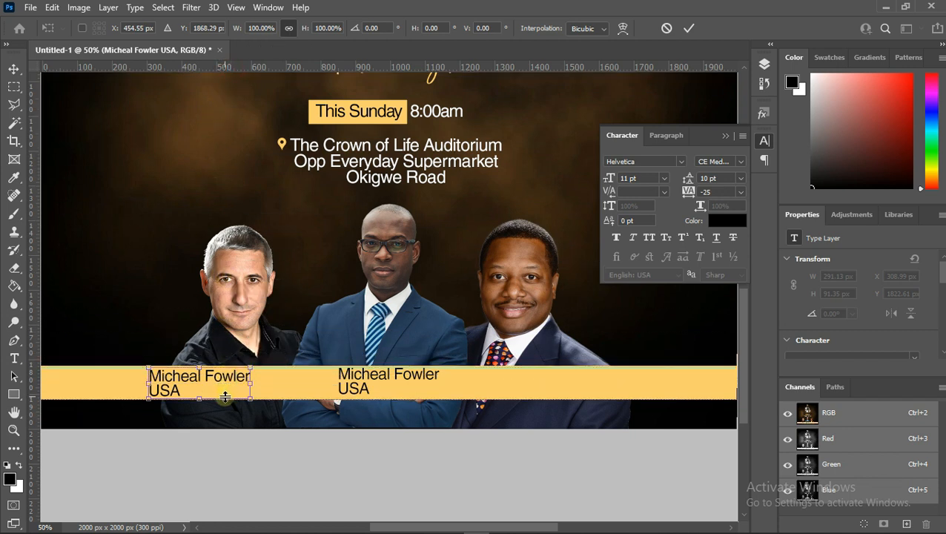
{"action": "left_click_drag", "start_coordinate": [219, 68], "coordinate": [229, 380]}
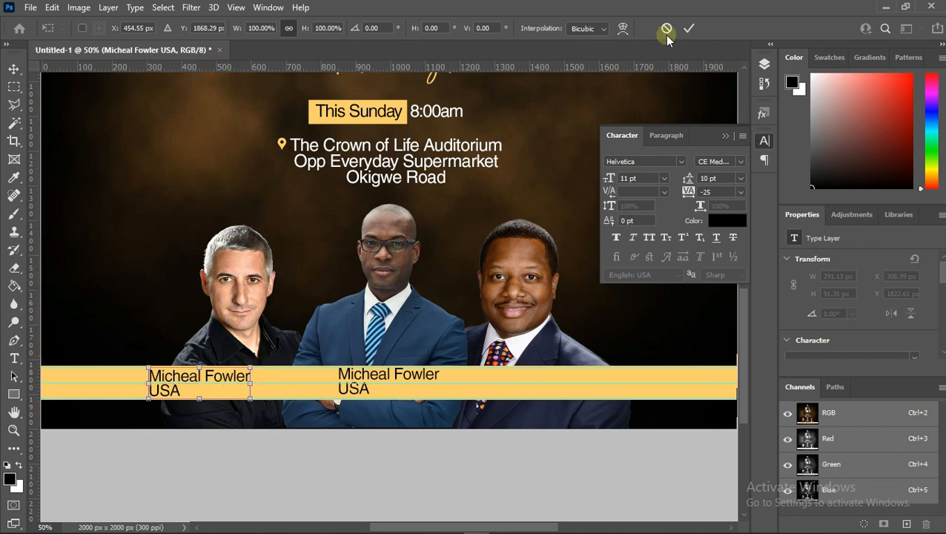
{"action": "key", "text": "Return"}
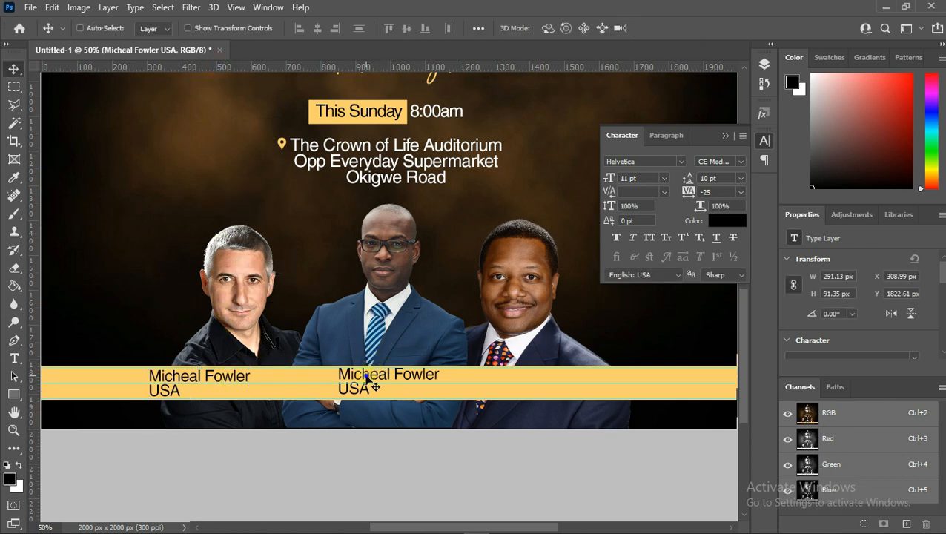
- Nudge the middle caption down so its lines align with the guides
{"action": "right_click", "coordinate": [368, 379]}
{"action": "left_click", "coordinate": [412, 384]}
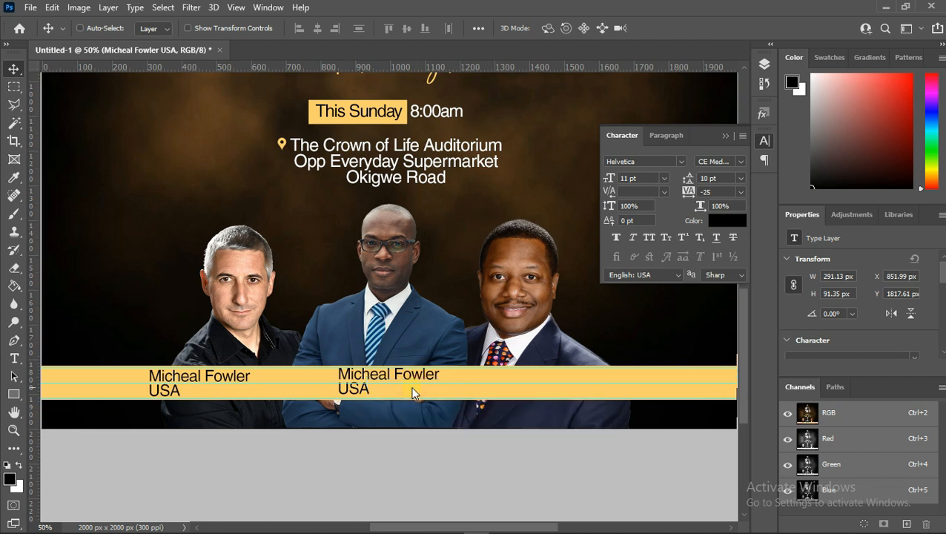
{"action": "key", "text": "ctrl+t"}
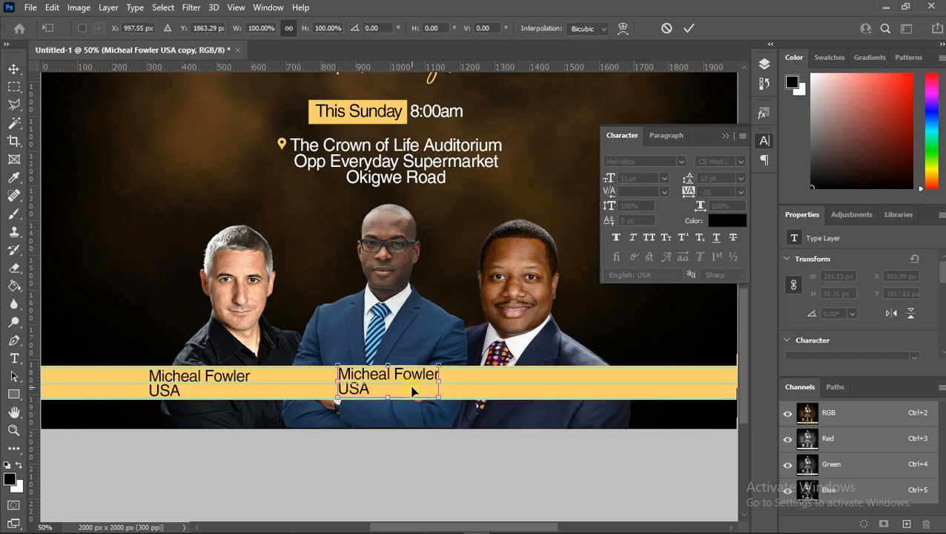
{"action": "key", "text": "Down"}
{"action": "key", "text": "Down"}
{"action": "key", "text": "Down"}
{"action": "key", "text": "Down"}
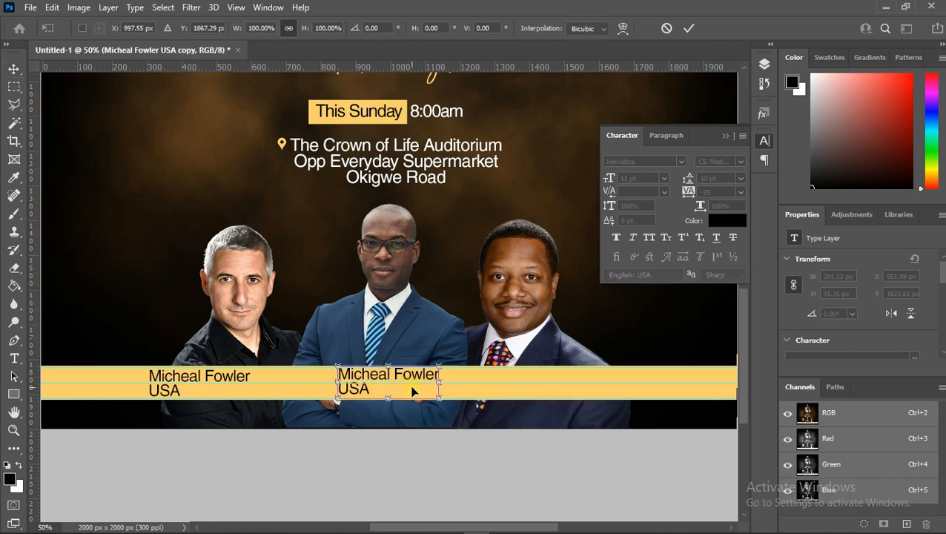
{"action": "key", "text": "Down"}
{"action": "key", "text": "Down"}
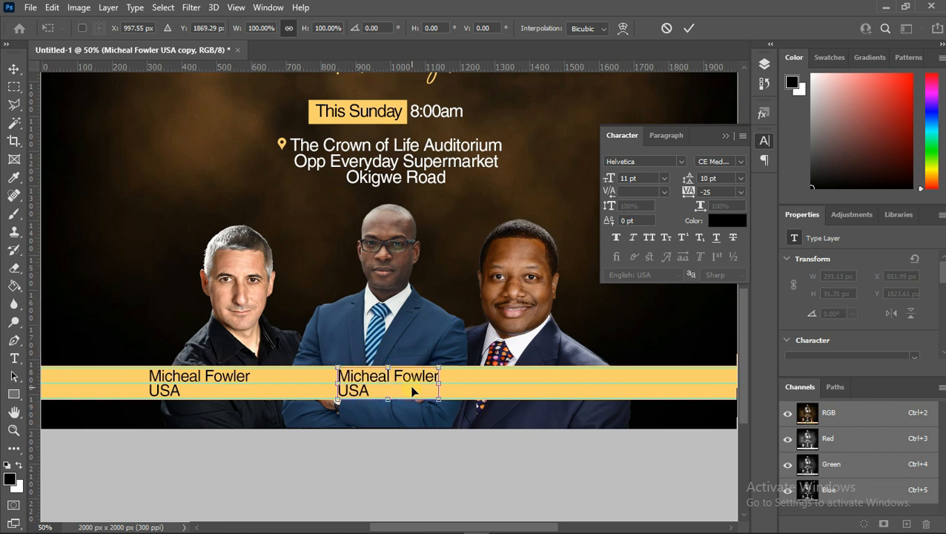
{"action": "key", "text": "Return"}
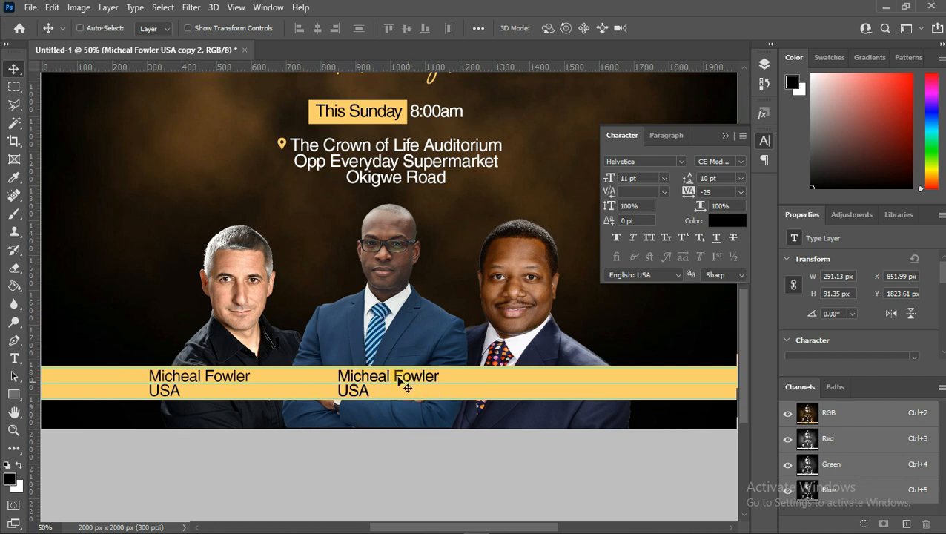
- Duplicate the caption onto the gold bar below the right speaker and nudge it into line with the guides
{"action": "left_click_drag", "start_coordinate": [406, 386], "coordinate": [602, 381]}
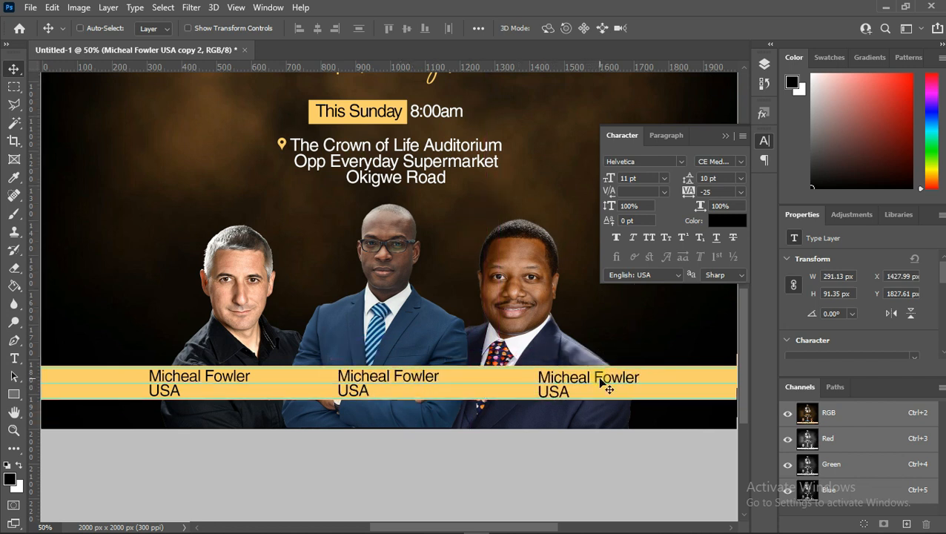
{"action": "key", "text": "ctrl+t"}
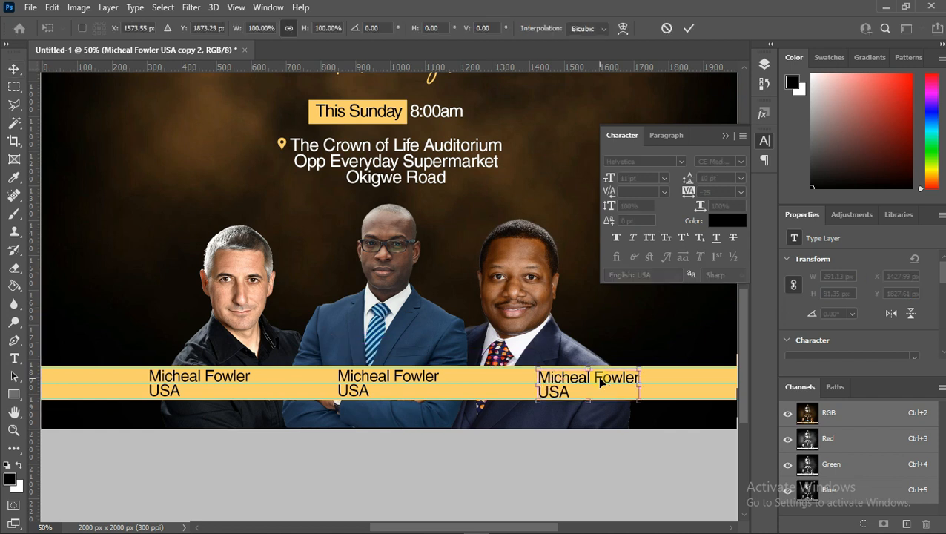
{"action": "key", "text": "Up"}
{"action": "key", "text": "Up"}
{"action": "key", "text": "Up"}
{"action": "key", "text": "Up"}
{"action": "key", "text": "Up"}
{"action": "key", "text": "Up"}
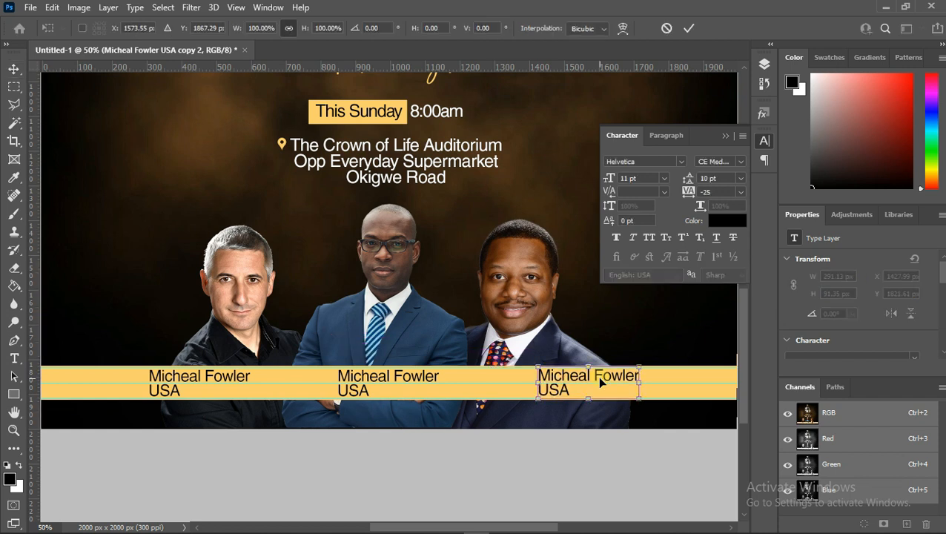
{"action": "key", "text": "Down"}
{"action": "key", "text": "Down"}
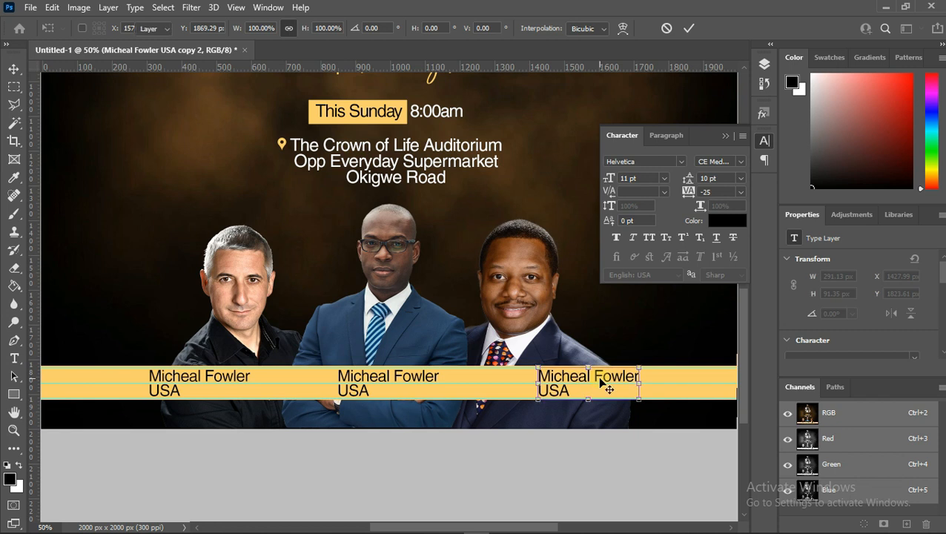
{"action": "key", "text": "Return"}
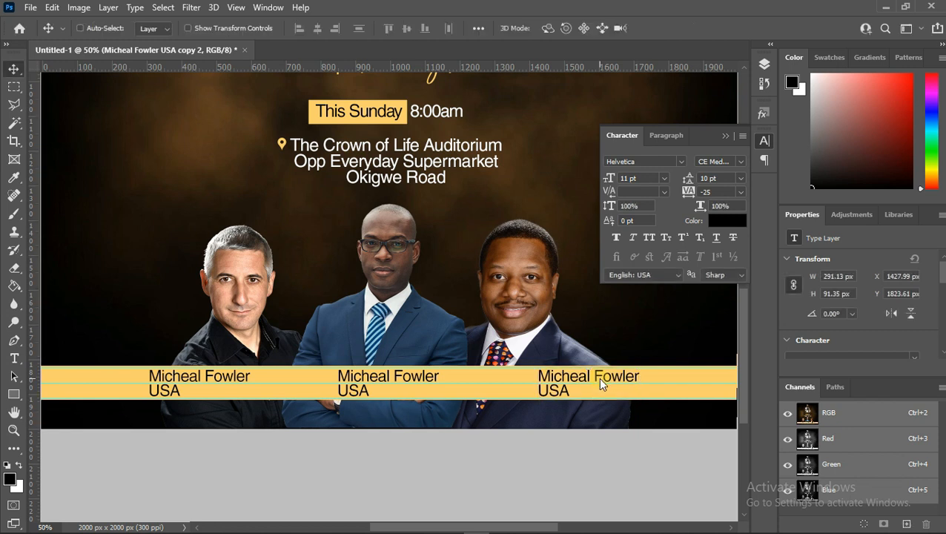
- Replace the first line of the middle caption with the host pastor's name
{"action": "double_click", "coordinate": [378, 379]}
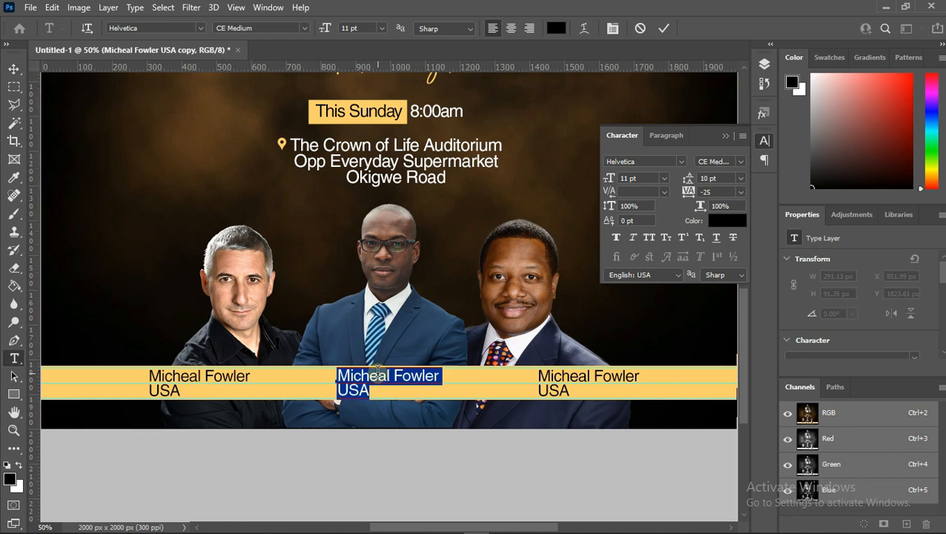
{"action": "left_click", "coordinate": [441, 375]}
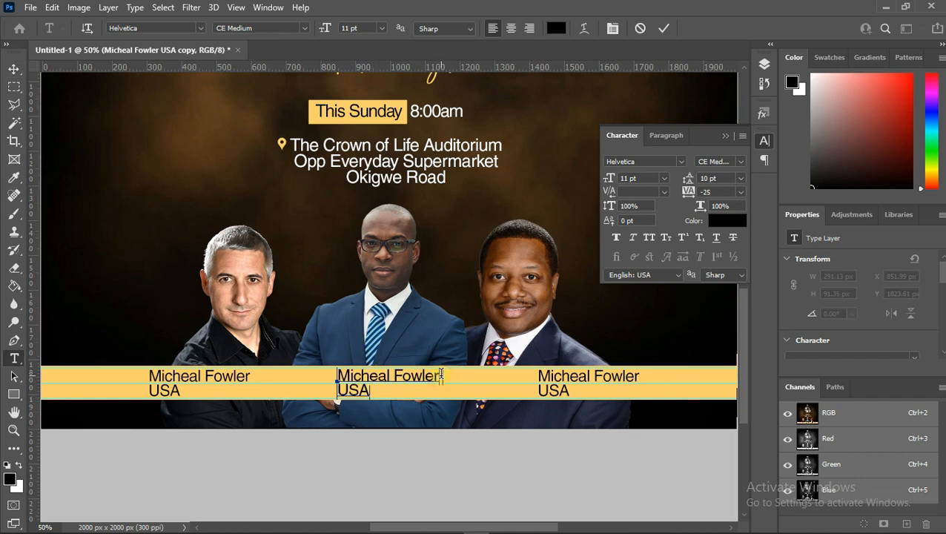
{"action": "left_click_drag", "start_coordinate": [441, 376], "coordinate": [334, 374]}
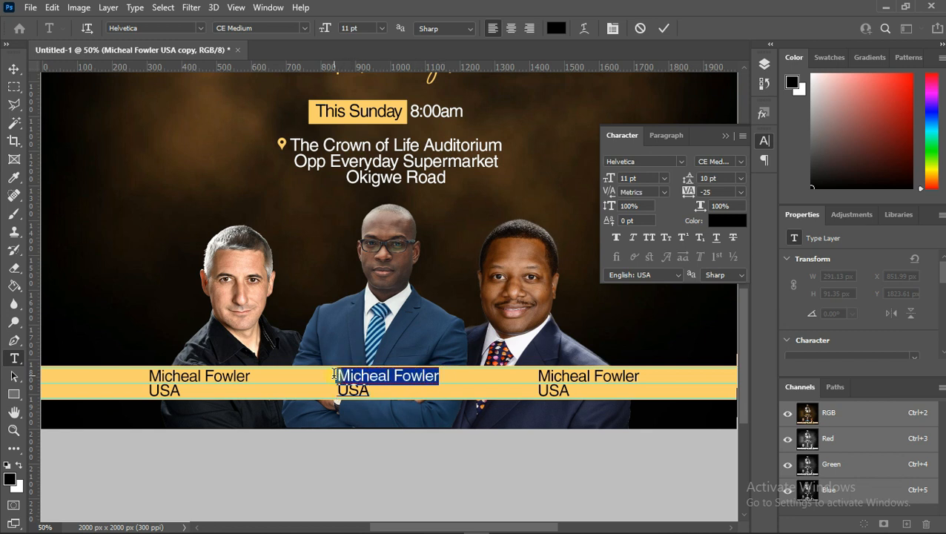
{"action": "type", "text": "P"}
{"action": "key", "text": "BackSpace"}
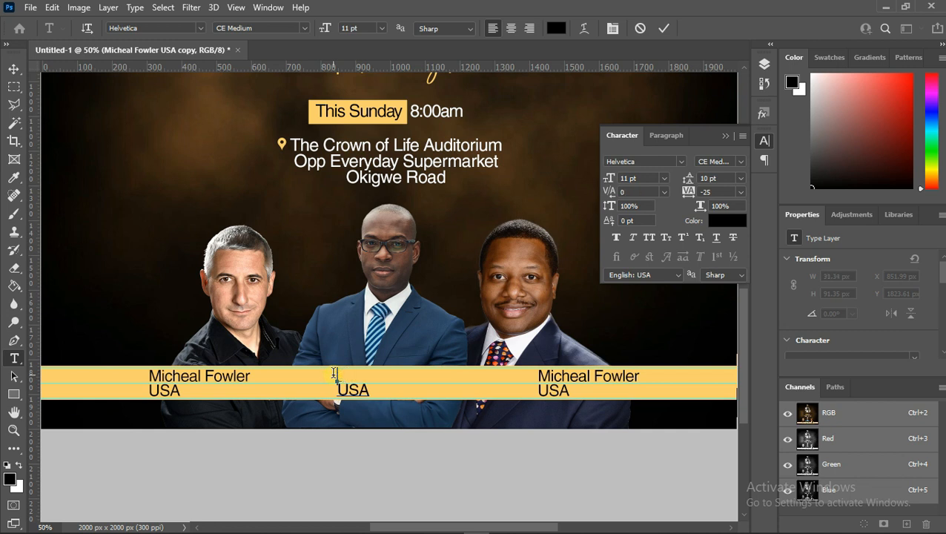
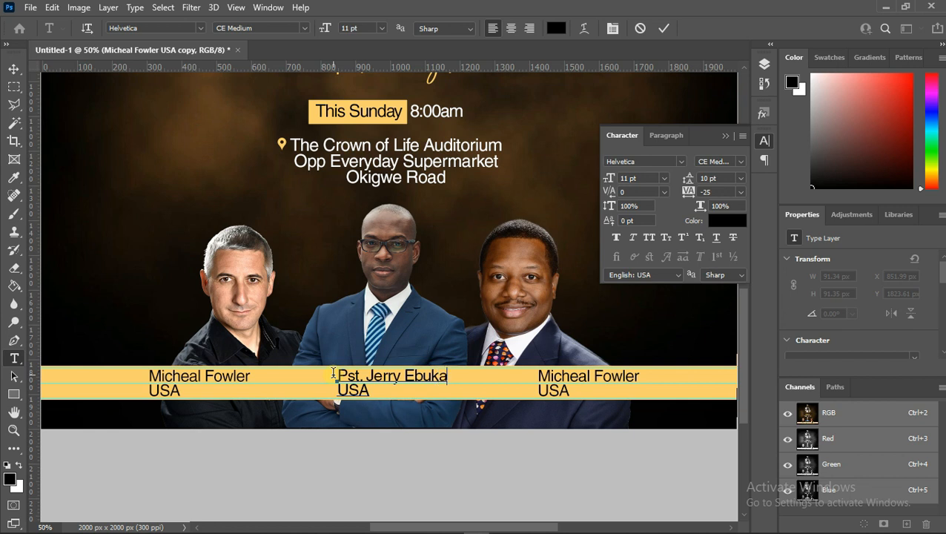
- Change the middle caption's second line to HOST
{"action": "left_click_drag", "start_coordinate": [375, 391], "coordinate": [331, 395]}
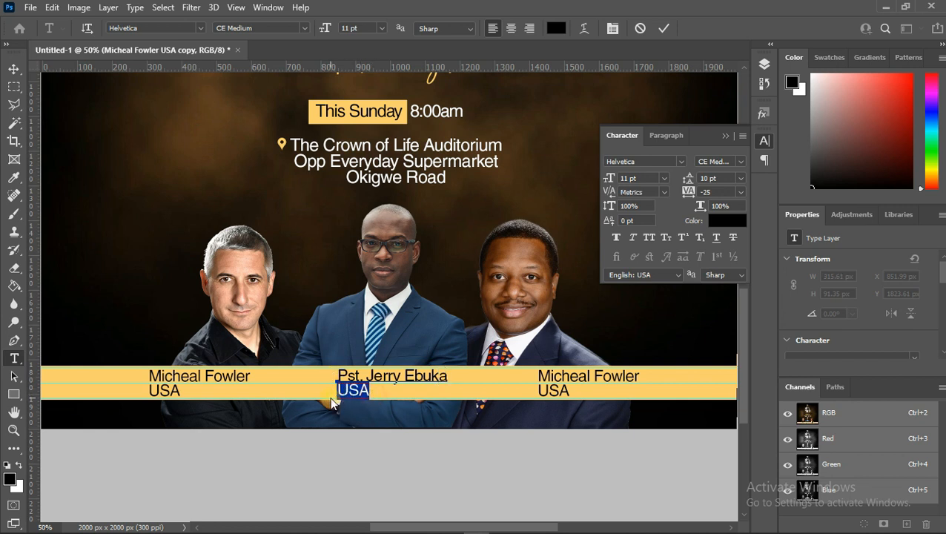
{"action": "type", "text": "Hos"}
{"action": "key", "text": "BackSpace"}
{"action": "key", "text": "BackSpace"}
{"action": "key", "text": "BackSpace"}
{"action": "type", "text": "OST"}
- Center-align the middle caption's text and commit the edit
{"action": "left_click", "coordinate": [389, 396]}
{"action": "left_click_drag", "start_coordinate": [390, 396], "coordinate": [304, 360]}
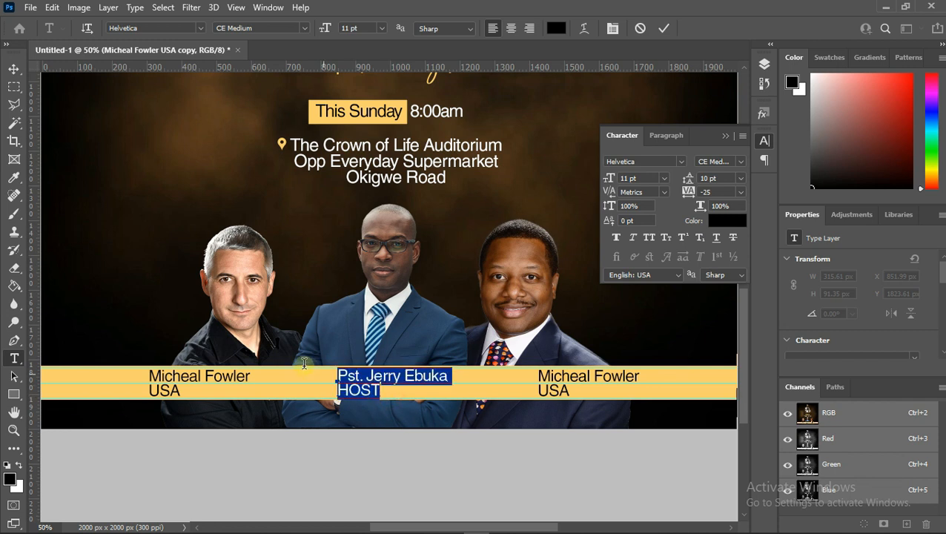
{"action": "left_click", "coordinate": [510, 29]}
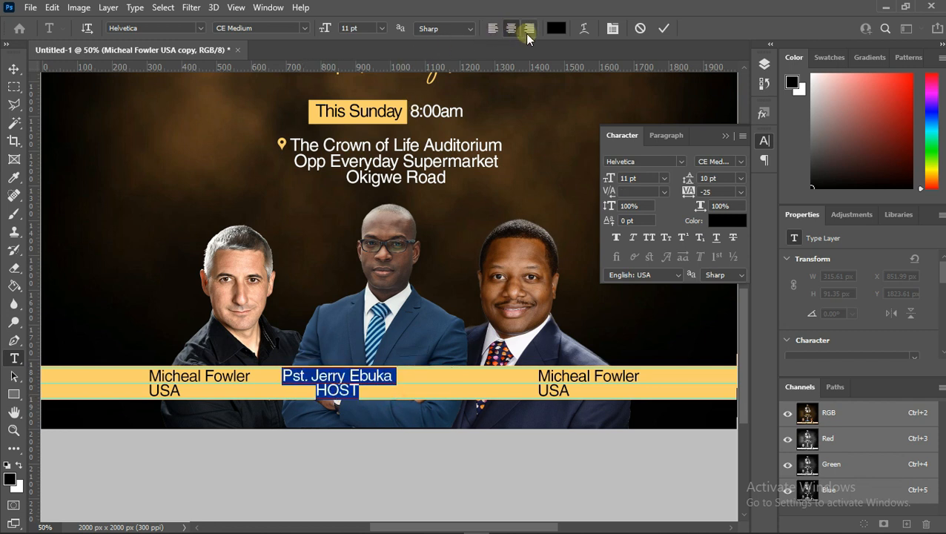
{"action": "left_click", "coordinate": [663, 28]}
{"action": "key", "text": "v"}
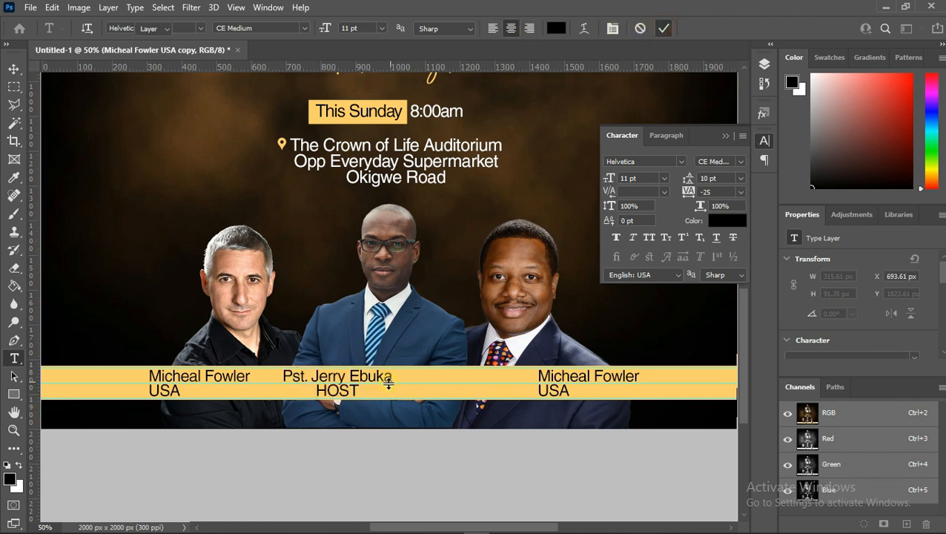
- Move the middle caption under the host's photo and nudge it vertically into line with the other captions
{"action": "left_click_drag", "start_coordinate": [348, 379], "coordinate": [407, 377]}
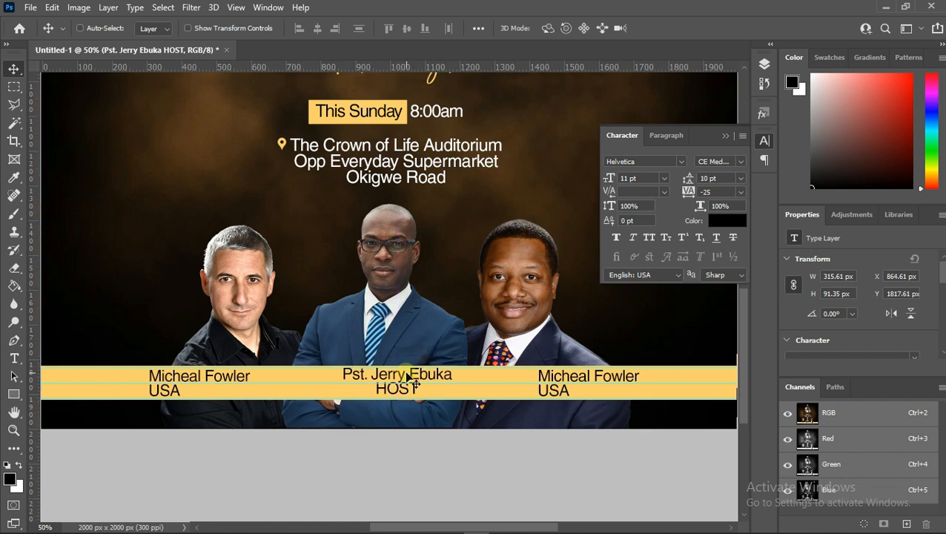
{"action": "key", "text": "ctrl+t"}
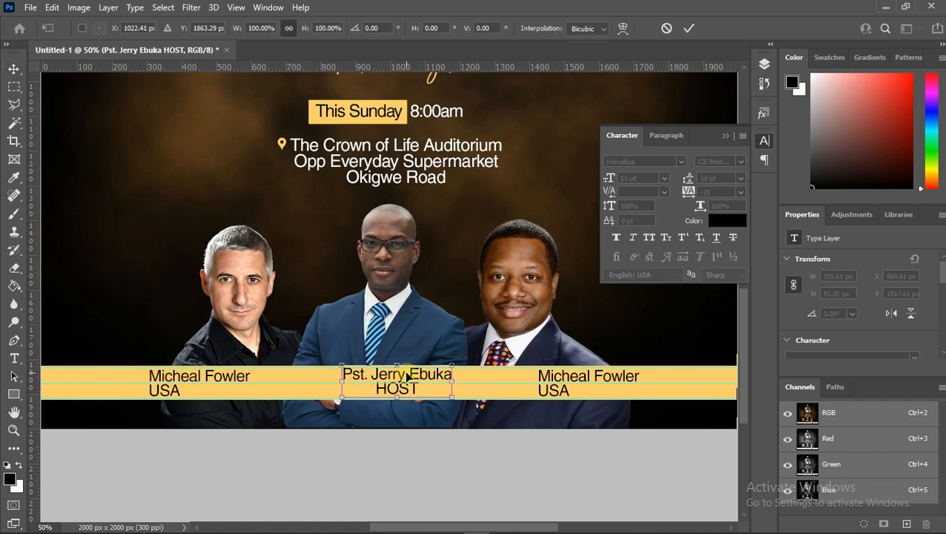
{"action": "key", "text": "Down"}
{"action": "key", "text": "Down"}
{"action": "key", "text": "Down"}
{"action": "key", "text": "Down"}
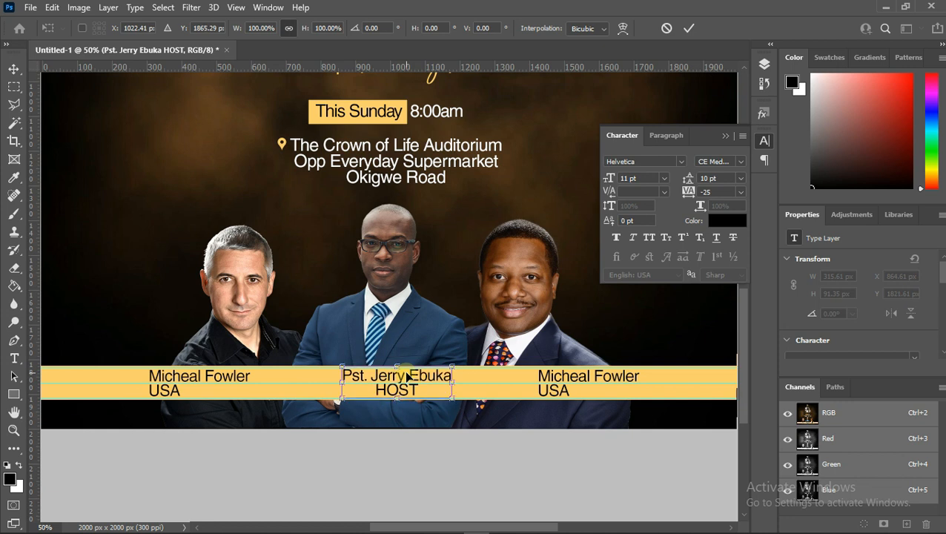
{"action": "key", "text": "Up"}
{"action": "key", "text": "Up"}
{"action": "key", "text": "Down"}
{"action": "key", "text": "Down"}
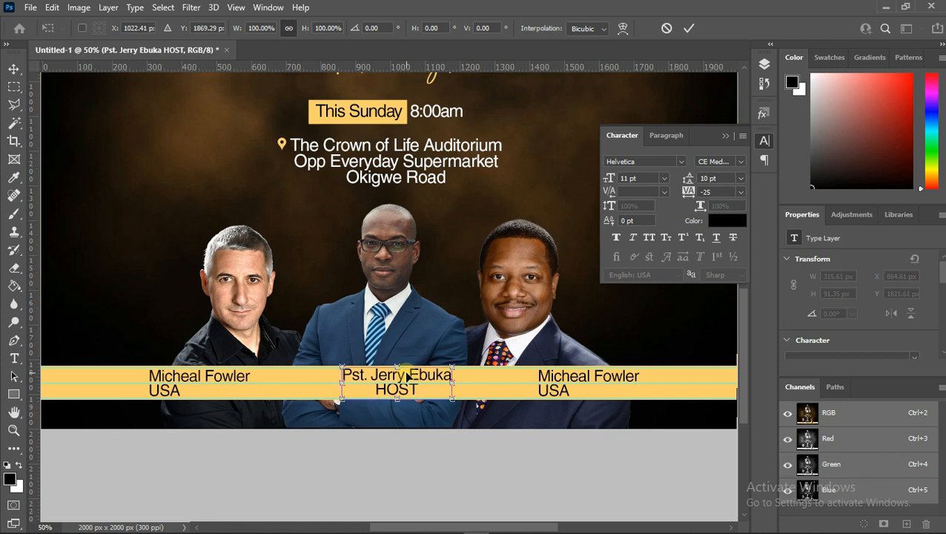
{"action": "key", "text": "Up"}
{"action": "key", "text": "Up"}
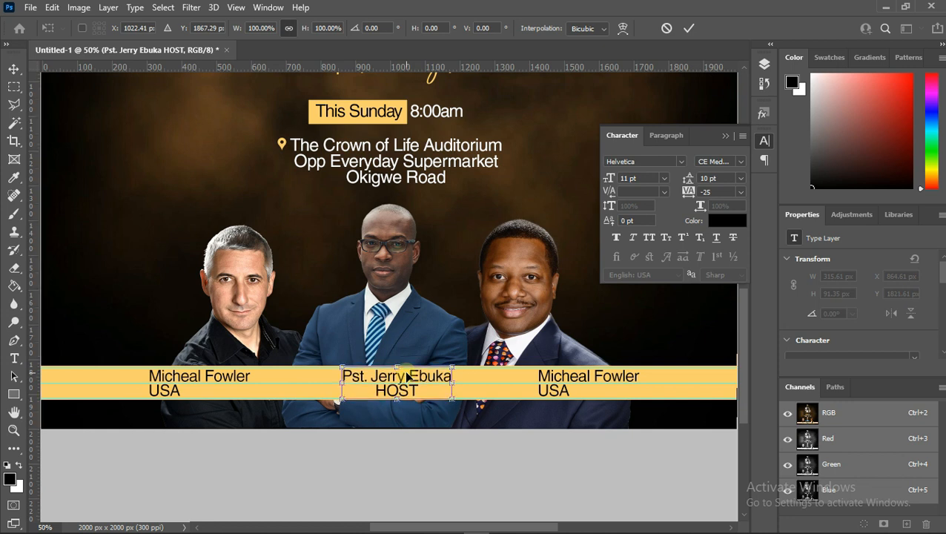
{"action": "key", "text": "Return"}
- Select the right caption's text and replace its first line with the guest speaker's name
{"action": "right_click", "coordinate": [561, 379]}
{"action": "left_click", "coordinate": [586, 380]}
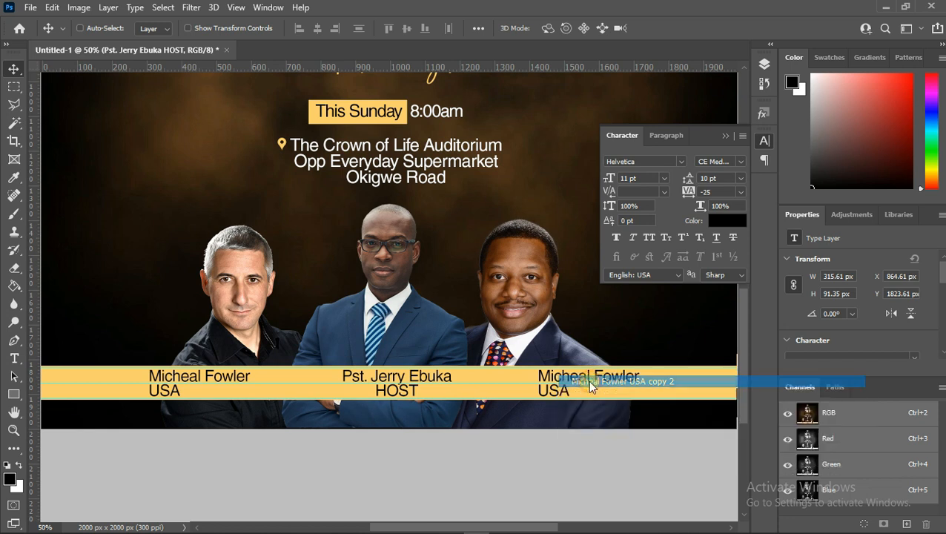
{"action": "double_click", "coordinate": [585, 380]}
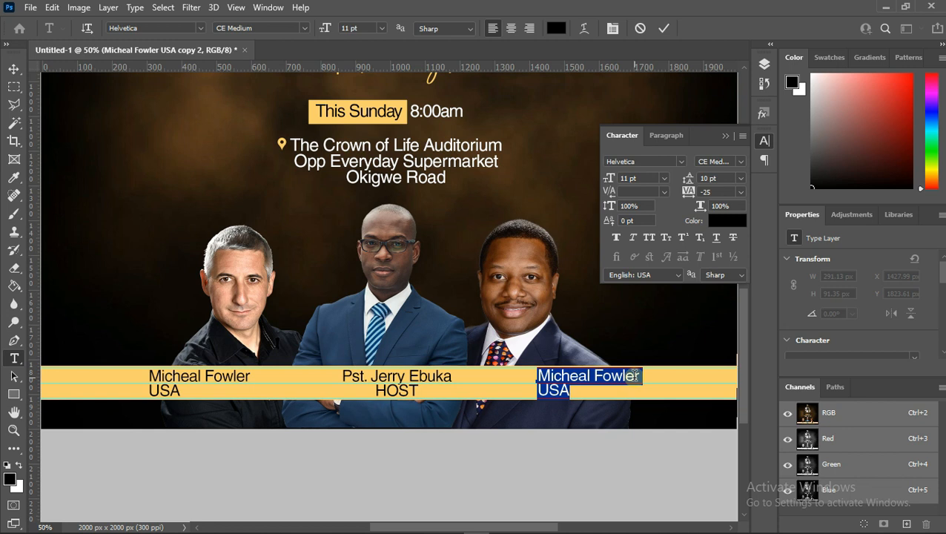
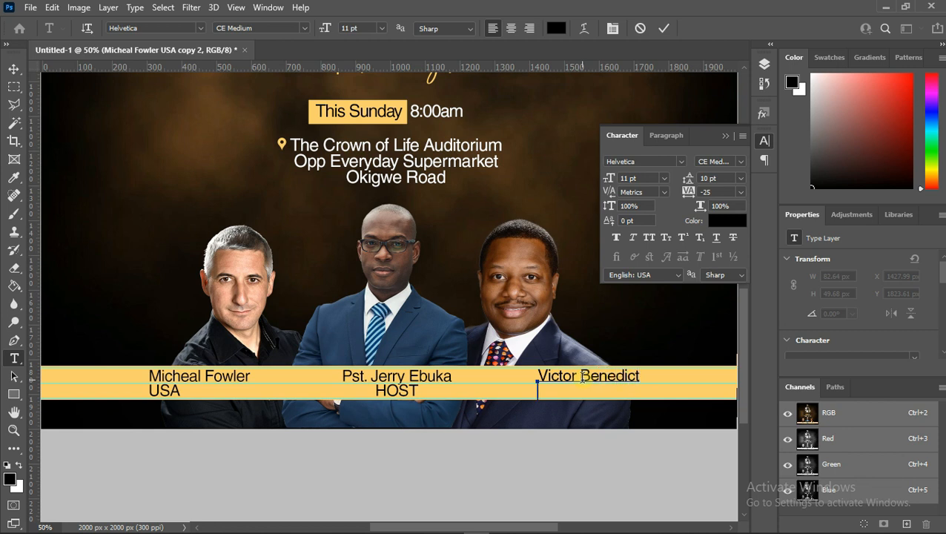
{"action": "type", "text": " LOND"}
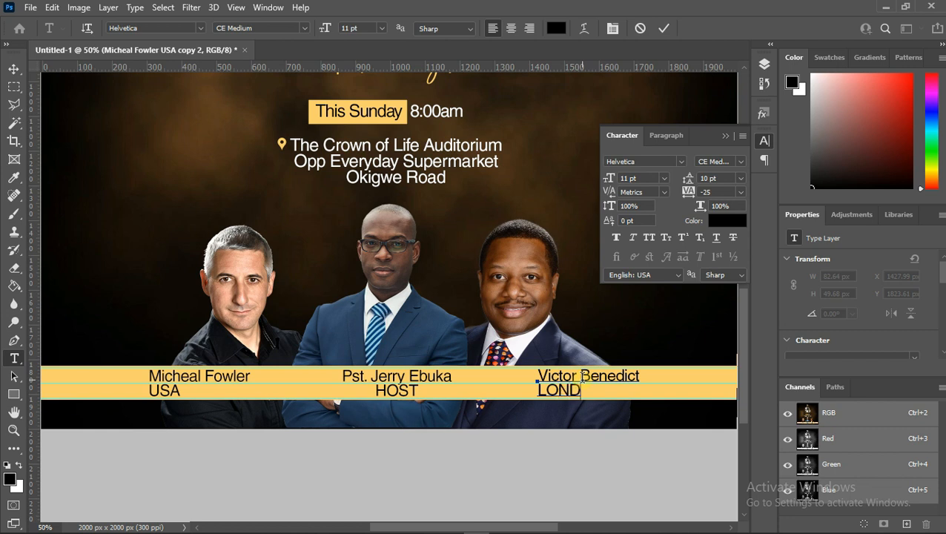
{"action": "type", "text": "on"}
- Change the right caption's second line to LONDON
{"action": "key", "text": "BackSpace"}
{"action": "key", "text": "BackSpace"}
{"action": "type", "text": "ON"}
- Select all of the right caption's text, right-align it and commit the edit
{"action": "right_click", "coordinate": [583, 376]}
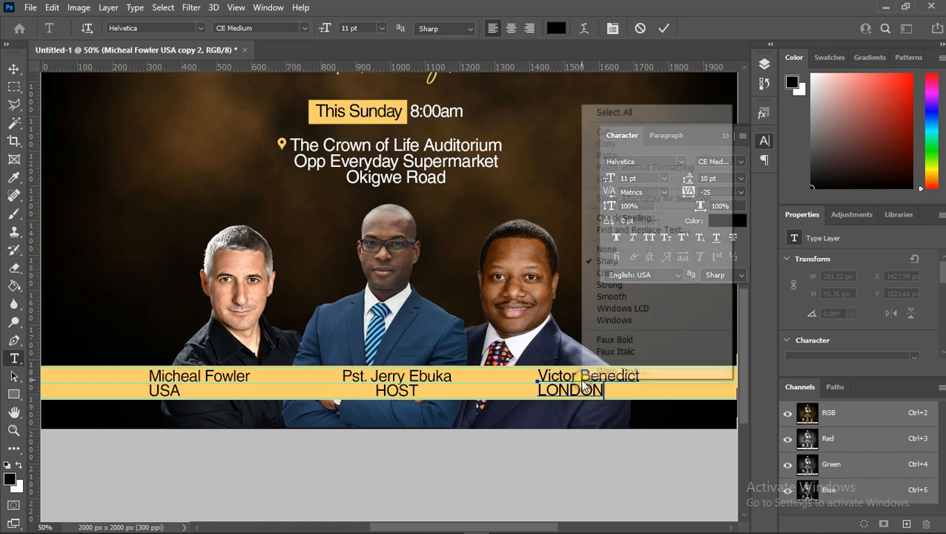
{"action": "left_click", "coordinate": [612, 111]}
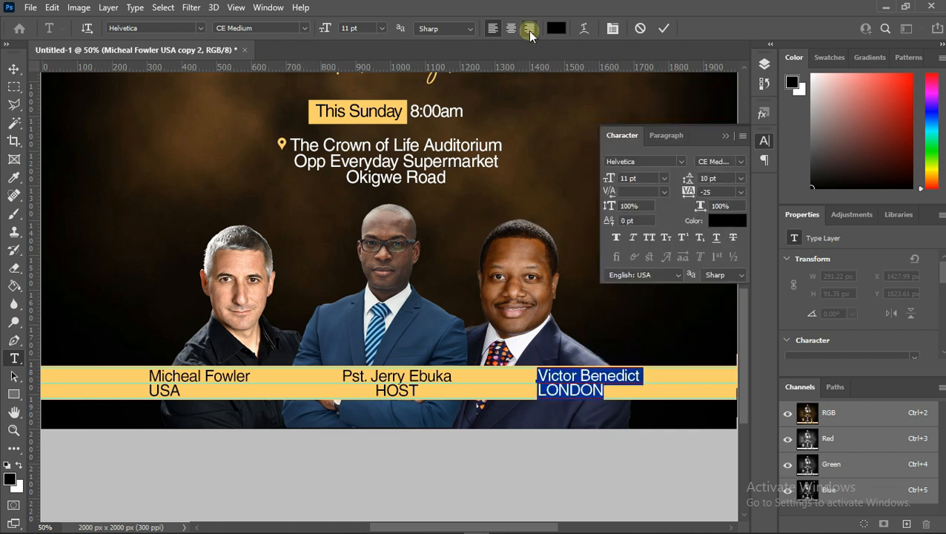
{"action": "left_click", "coordinate": [529, 28]}
{"action": "left_click", "coordinate": [665, 29]}
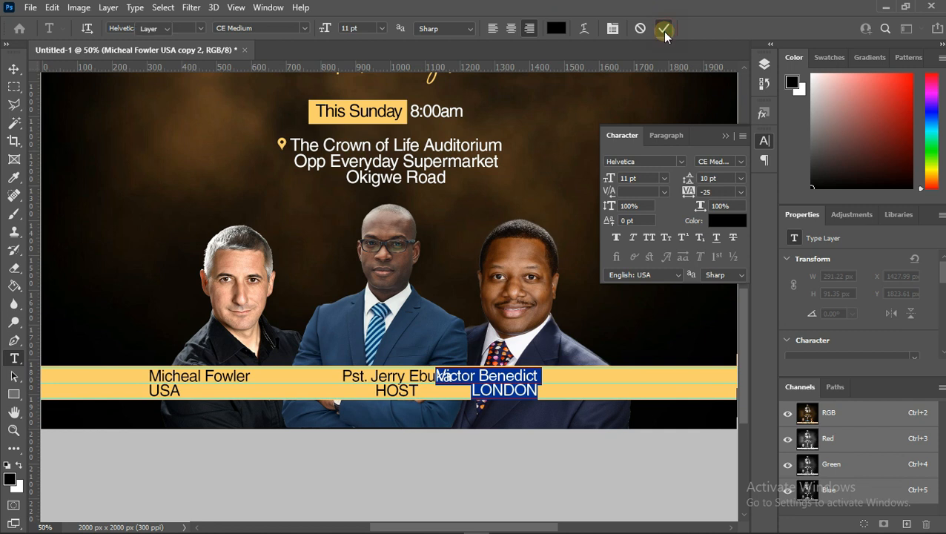
- Nudge the right caption rightward so it sits under the right speaker near the bar's end
{"action": "key", "text": "v"}
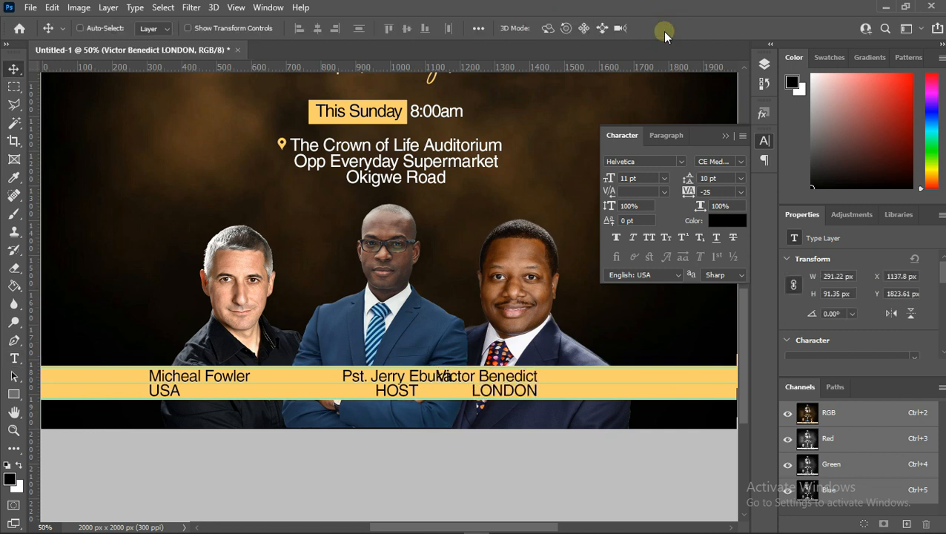
{"action": "key", "text": "Right"}
{"action": "key", "text": "Right"}
{"action": "key", "text": "Right"}
{"action": "key", "text": "Right"}
{"action": "key", "text": "Right"}
{"action": "key", "text": "Right"}
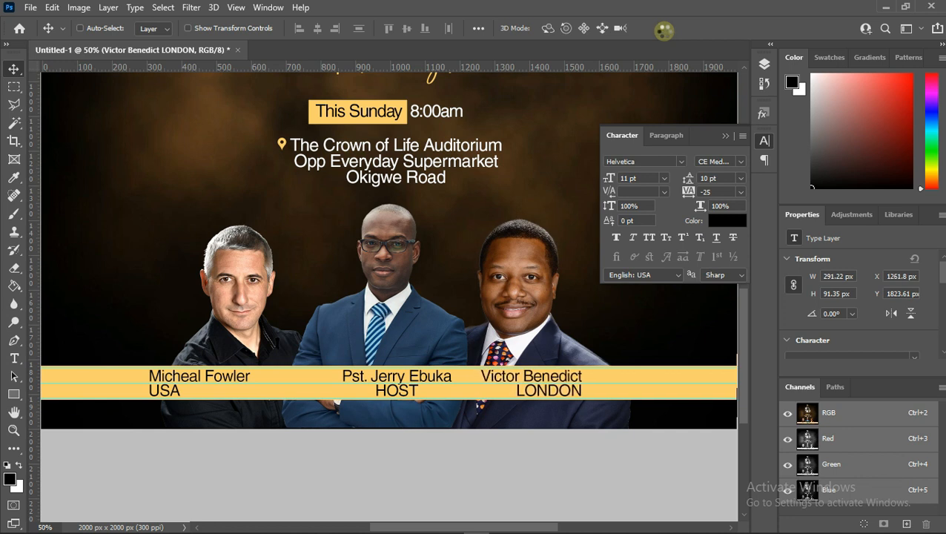
{"action": "key", "text": "Right"}
{"action": "key", "text": "Right"}
{"action": "key", "text": "Right"}
{"action": "key", "text": "Right"}
{"action": "key", "text": "Right"}
{"action": "key", "text": "Right"}
{"action": "key", "text": "Right"}
{"action": "key", "text": "Right"}
{"action": "key", "text": "Right"}
{"action": "key", "text": "Right"}
{"action": "key", "text": "Right"}
{"action": "key", "text": "Right"}
{"action": "key", "text": "Right"}
{"action": "key", "text": "Right"}
{"action": "key", "text": "Right"}
{"action": "key", "text": "Right"}
{"action": "key", "text": "Right"}
{"action": "key", "text": "Right"}
{"action": "key", "text": "Right"}
{"action": "key", "text": "Right"}
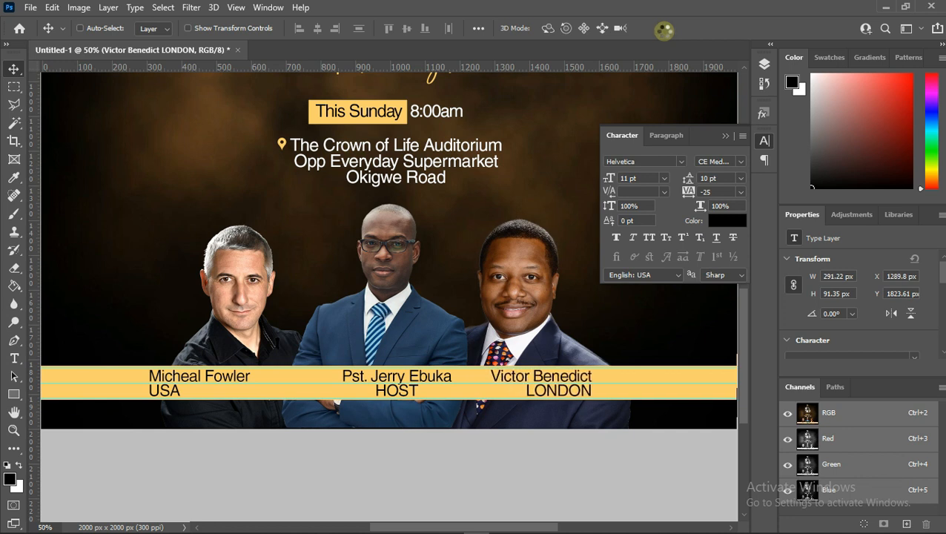
{"action": "key", "text": "Right"}
{"action": "key", "text": "Right"}
{"action": "key", "text": "Right"}
{"action": "key", "text": "Right"}
{"action": "key", "text": "Right"}
{"action": "key", "text": "Right"}
{"action": "key", "text": "Right"}
{"action": "key", "text": "Right"}
{"action": "key", "text": "Right"}
{"action": "key", "text": "Right"}
{"action": "key", "text": "Right"}
{"action": "key", "text": "Right"}
{"action": "key", "text": "Right"}
{"action": "key", "text": "Right"}
{"action": "key", "text": "Right"}
{"action": "key", "text": "Right"}
{"action": "key", "text": "Right"}
{"action": "key", "text": "Right"}
{"action": "key", "text": "Right"}
{"action": "key", "text": "Right"}
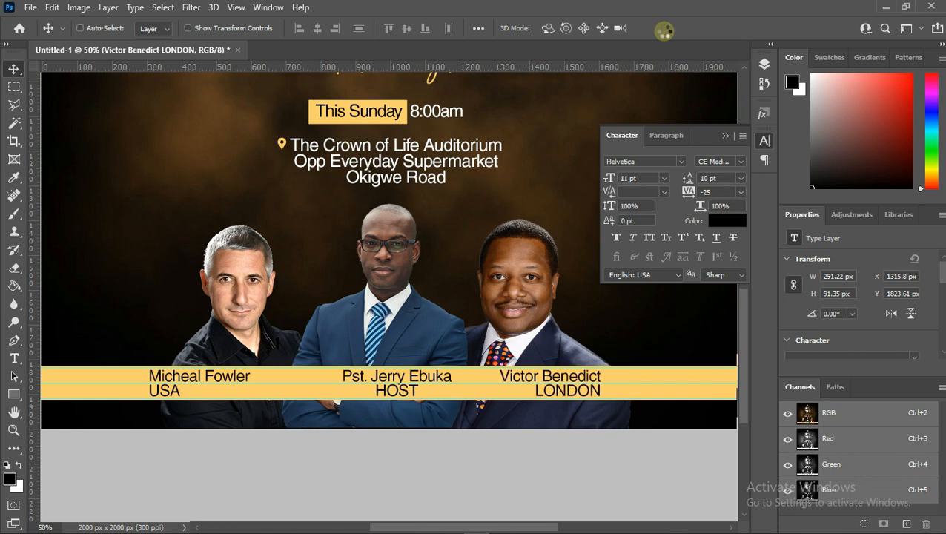
{"action": "key", "text": "Right"}
{"action": "key", "text": "Right"}
{"action": "key", "text": "Right"}
{"action": "key", "text": "Right"}
{"action": "key", "text": "Right"}
{"action": "key", "text": "Right"}
{"action": "key", "text": "Right"}
{"action": "key", "text": "Right"}
{"action": "key", "text": "Right"}
{"action": "key", "text": "Right"}
{"action": "key", "text": "Right"}
{"action": "key", "text": "Right"}
{"action": "key", "text": "Right"}
{"action": "key", "text": "Right"}
{"action": "key", "text": "Right"}
{"action": "key", "text": "Right"}
{"action": "key", "text": "Right"}
{"action": "key", "text": "Right"}
{"action": "key", "text": "Right"}
{"action": "key", "text": "Right"}
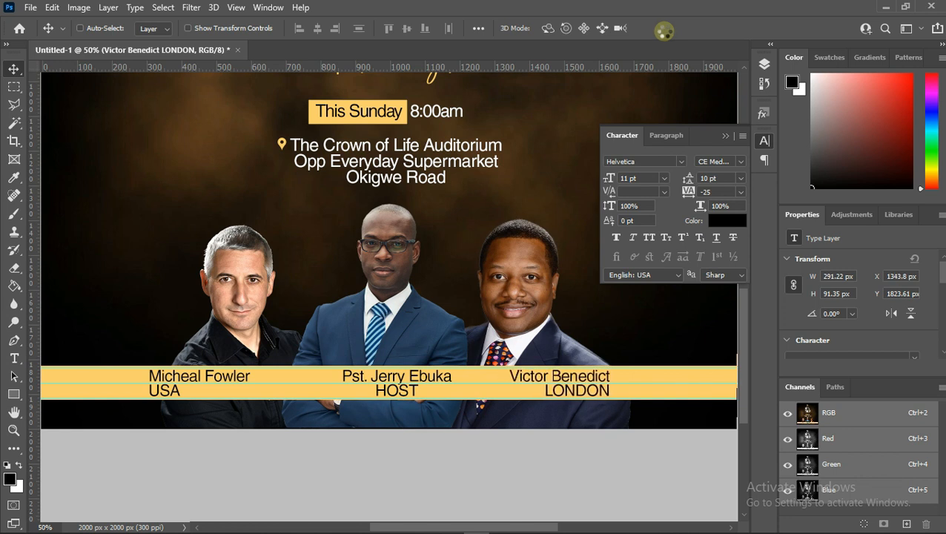
{"action": "key", "text": "Right"}
{"action": "key", "text": "Right"}
{"action": "key", "text": "Right"}
{"action": "key", "text": "Right"}
{"action": "key", "text": "Right"}
{"action": "key", "text": "Right"}
{"action": "key", "text": "Right"}
{"action": "key", "text": "Right"}
{"action": "key", "text": "Right"}
{"action": "key", "text": "Right"}
{"action": "key", "text": "Right"}
{"action": "key", "text": "Right"}
{"action": "key", "text": "Right"}
{"action": "key", "text": "Right"}
{"action": "key", "text": "Right"}
{"action": "key", "text": "Right"}
{"action": "key", "text": "Right"}
{"action": "key", "text": "Right"}
{"action": "key", "text": "Right"}
{"action": "key", "text": "Right"}
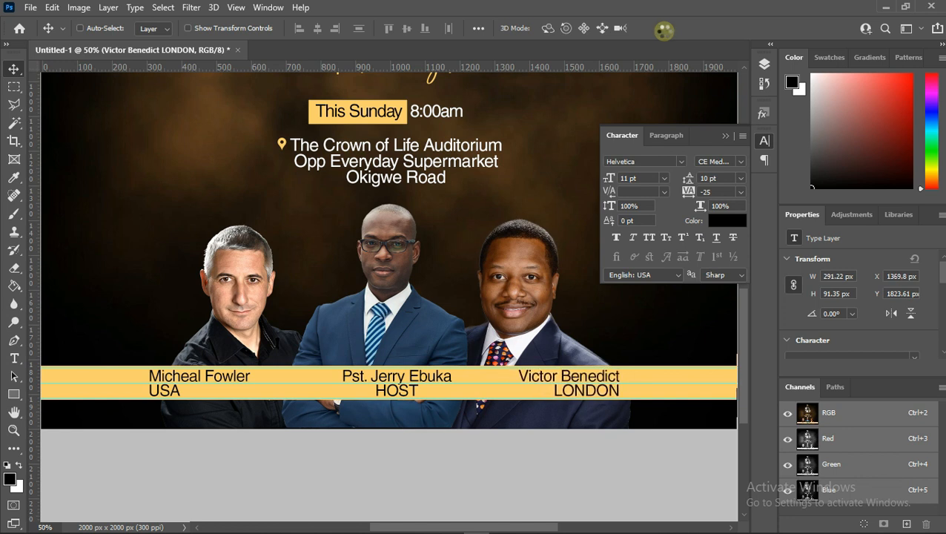
{"action": "key", "text": "Right"}
{"action": "key", "text": "Right"}
{"action": "key", "text": "Right"}
{"action": "key", "text": "Right"}
{"action": "key", "text": "Right"}
{"action": "key", "text": "Right"}
{"action": "key", "text": "Right"}
{"action": "key", "text": "Right"}
{"action": "key", "text": "Right"}
{"action": "key", "text": "Right"}
{"action": "key", "text": "Right"}
{"action": "key", "text": "Right"}
{"action": "key", "text": "Right"}
{"action": "key", "text": "Right"}
{"action": "key", "text": "Right"}
{"action": "key", "text": "Right"}
{"action": "key", "text": "Right"}
{"action": "key", "text": "Right"}
{"action": "key", "text": "Right"}
{"action": "key", "text": "Right"}
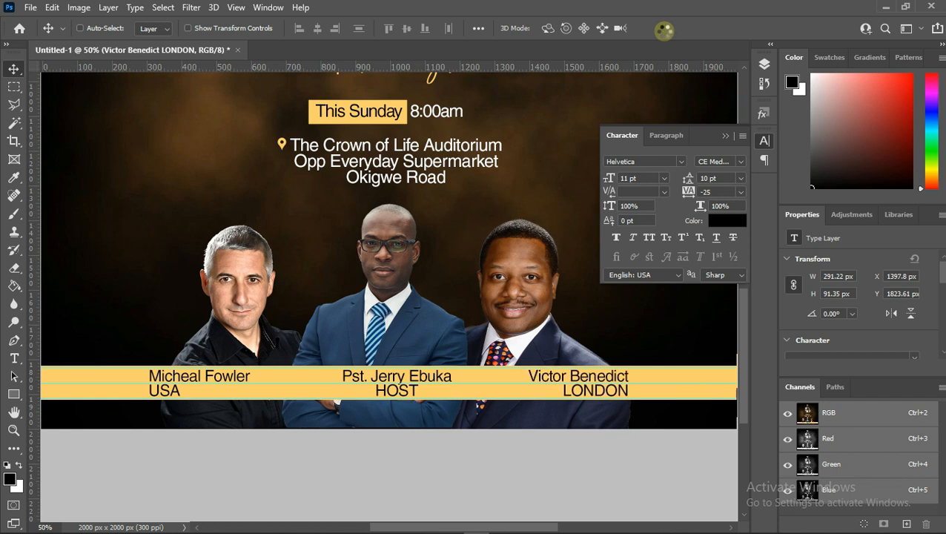
{"action": "key", "text": "Right"}
{"action": "key", "text": "Right"}
{"action": "key", "text": "Right"}
{"action": "key", "text": "Right"}
{"action": "key", "text": "Right"}
{"action": "key", "text": "Right"}
{"action": "key", "text": "Right"}
{"action": "key", "text": "Right"}
{"action": "key", "text": "Right"}
{"action": "key", "text": "Right"}
{"action": "key", "text": "Right"}
{"action": "key", "text": "Right"}
{"action": "key", "text": "Right"}
{"action": "key", "text": "Right"}
{"action": "key", "text": "Right"}
{"action": "key", "text": "Right"}
{"action": "key", "text": "Right"}
{"action": "key", "text": "Right"}
{"action": "key", "text": "Right"}
{"action": "key", "text": "Right"}
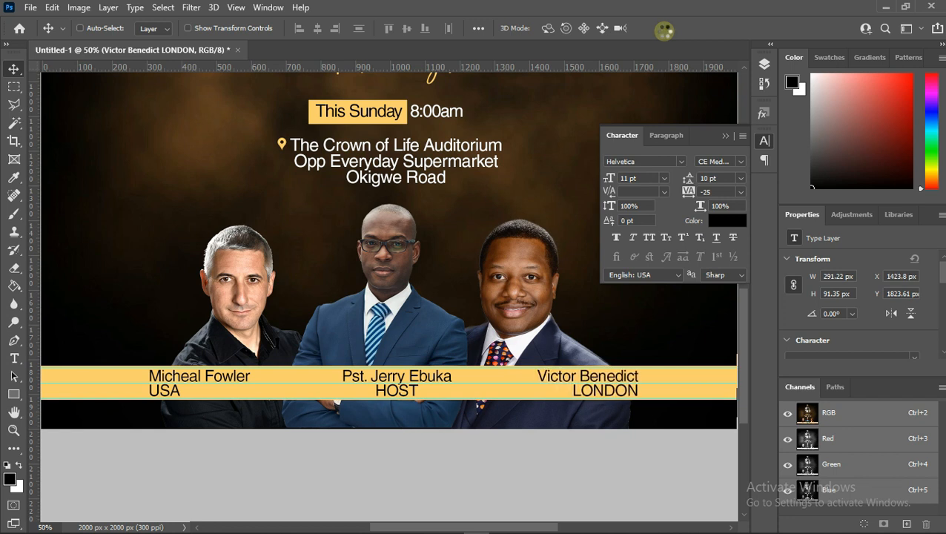
{"action": "key", "text": "Right"}
{"action": "key", "text": "Right"}
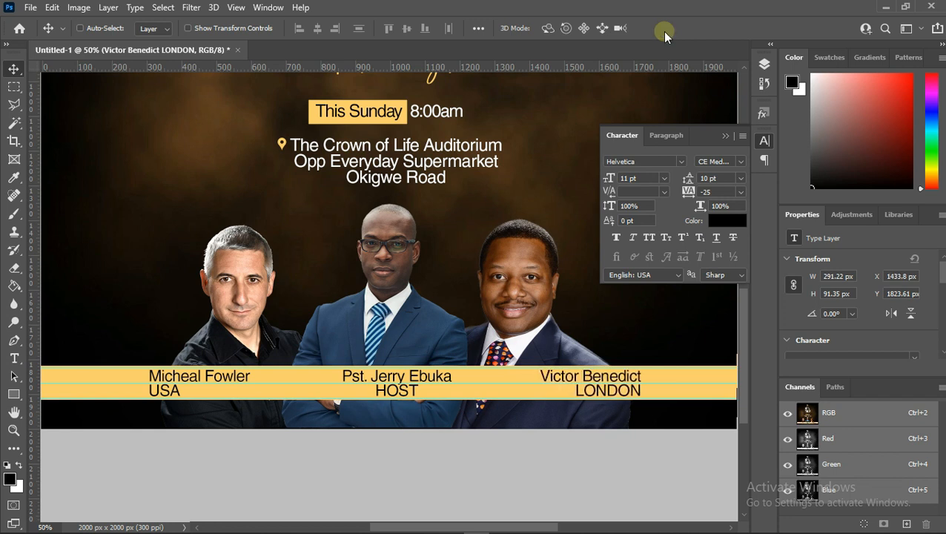
- Collapse the Character panel and remove the guides from the canvas
{"action": "left_click", "coordinate": [722, 136]}
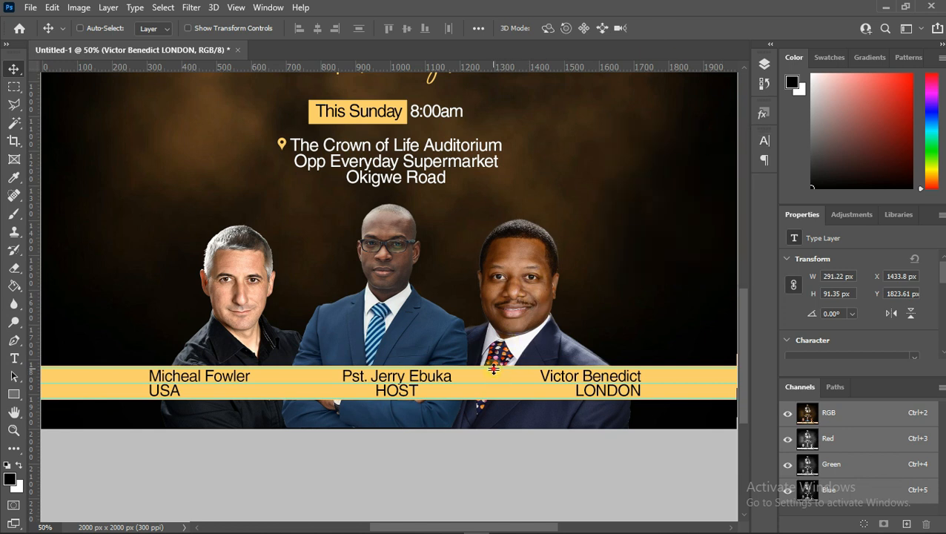
{"action": "left_click_drag", "start_coordinate": [494, 370], "coordinate": [516, 60]}
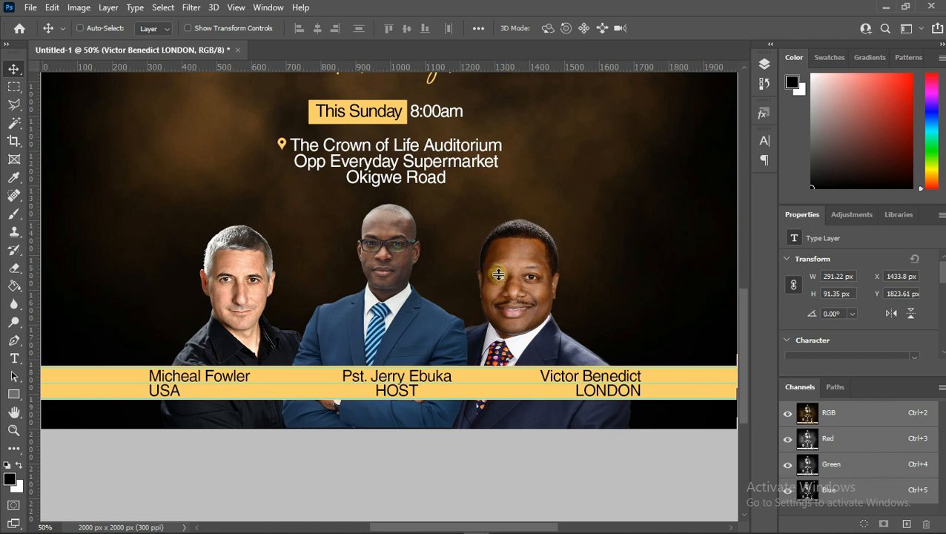
{"action": "left_click_drag", "start_coordinate": [475, 382], "coordinate": [476, 62]}
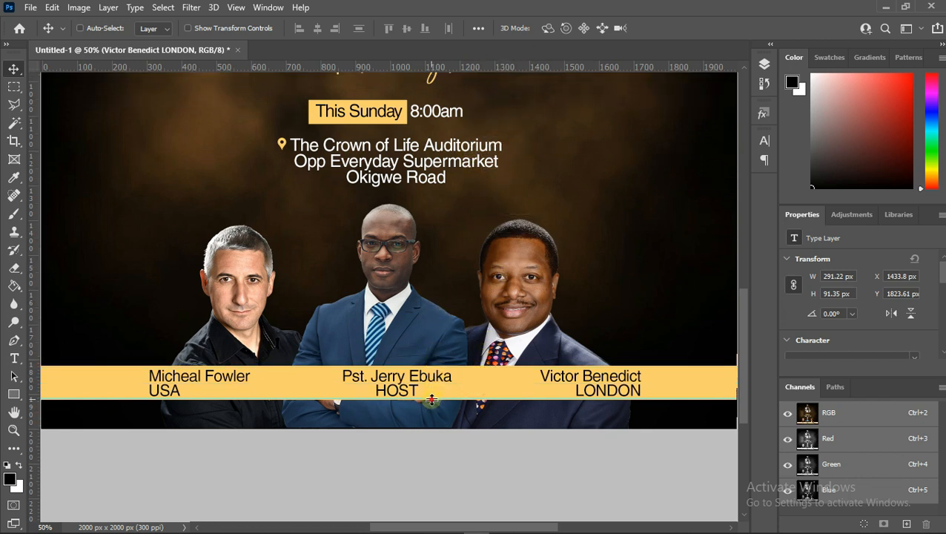
{"action": "left_click_drag", "start_coordinate": [428, 398], "coordinate": [443, 65]}
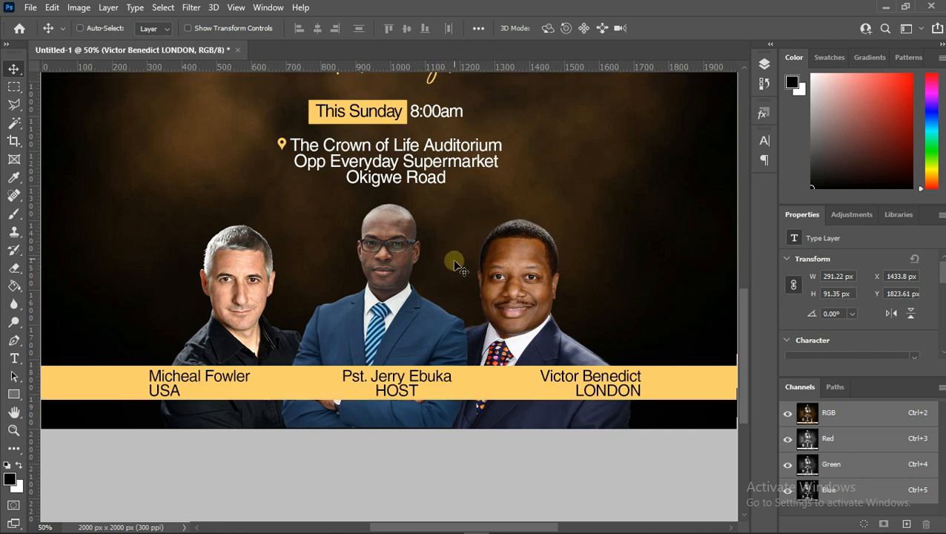
- Select the gold caption bar and stretch it taller to about 111 px high
{"action": "right_click", "coordinate": [478, 390]}
{"action": "left_click", "coordinate": [496, 391]}
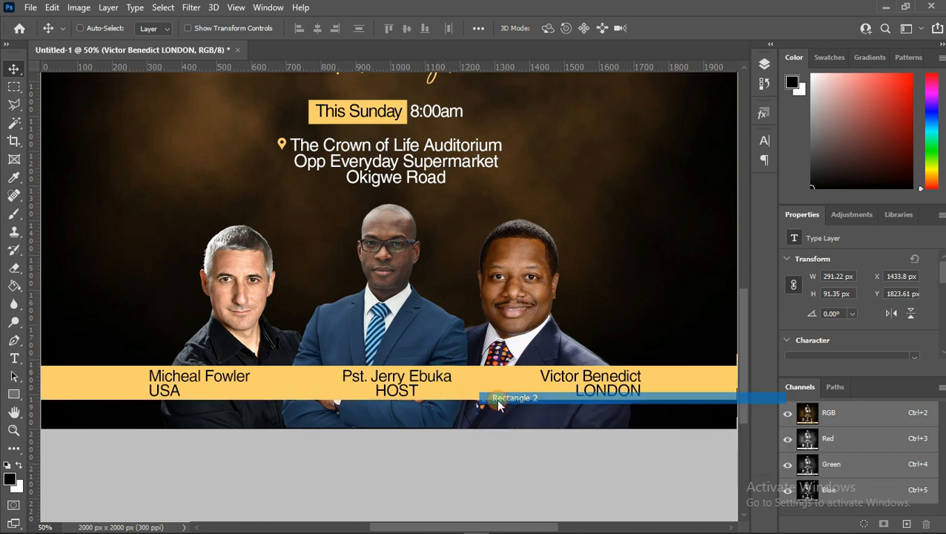
{"action": "key", "text": "ctrl"}
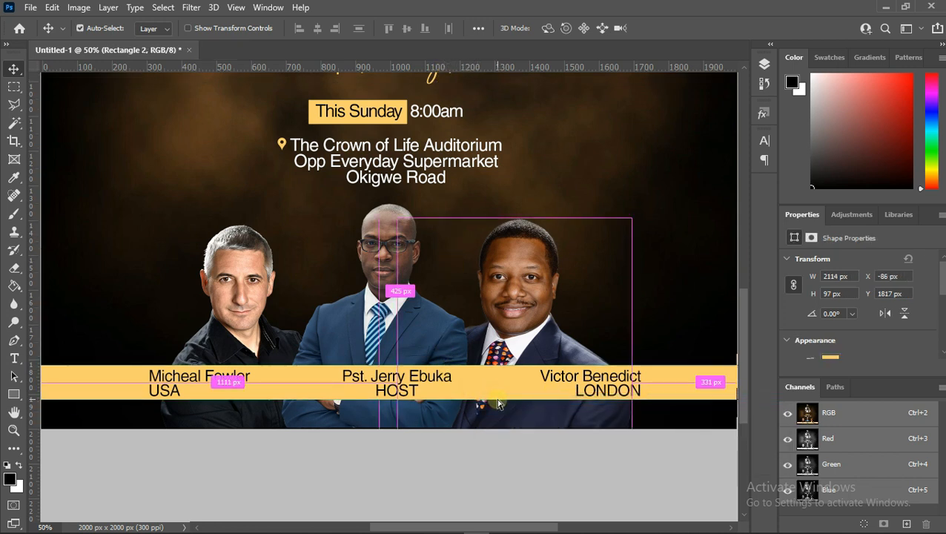
{"action": "key", "text": "ctrl+t"}
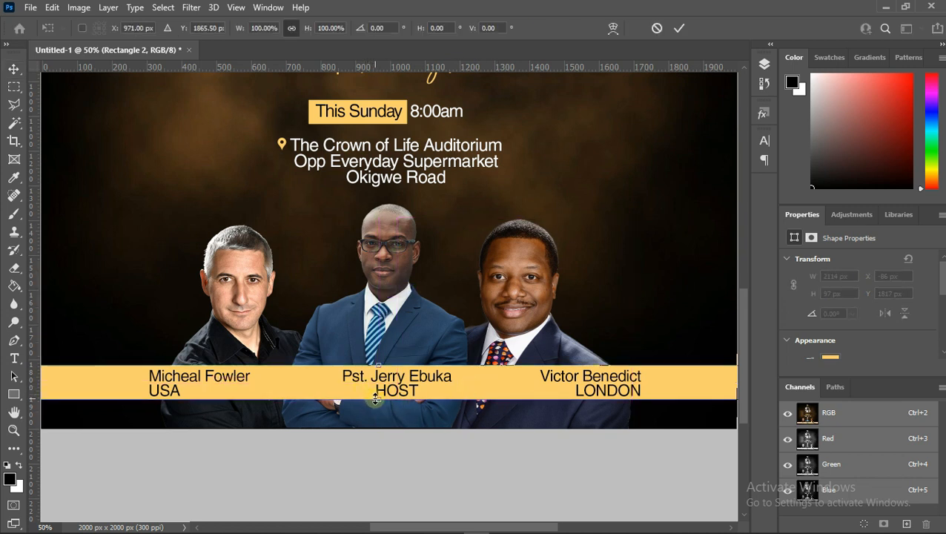
{"action": "left_click_drag", "start_coordinate": [376, 399], "coordinate": [377, 404]}
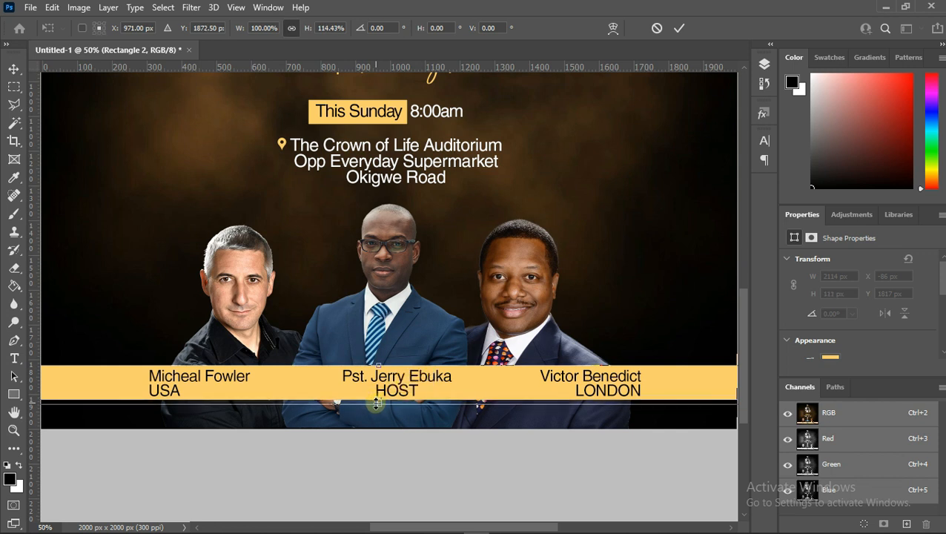
{"action": "key", "text": "Up"}
{"action": "key", "text": "Up"}
{"action": "key", "text": "Up"}
{"action": "key", "text": "Up"}
{"action": "key", "text": "Up"}
{"action": "key", "text": "Up"}
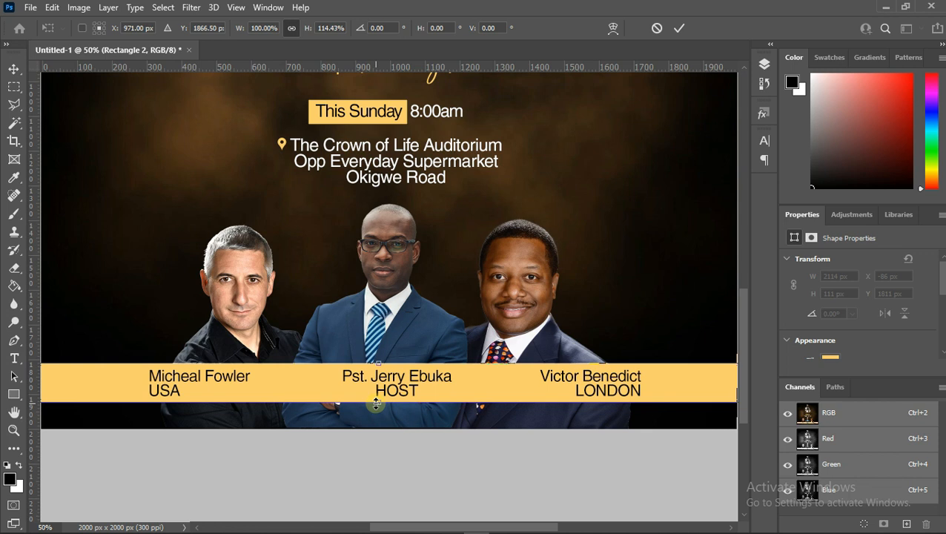
{"action": "key", "text": "Return"}
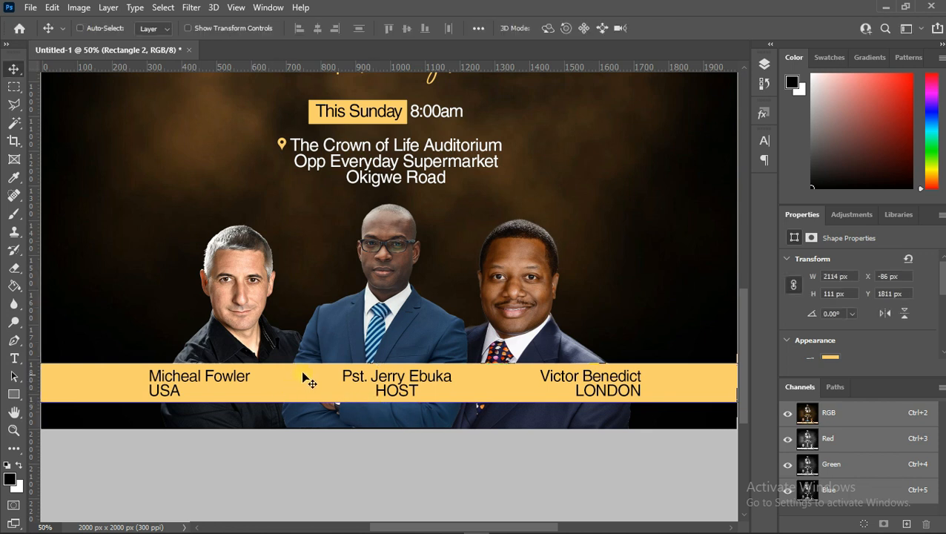
{"action": "left_click", "coordinate": [14, 430]}
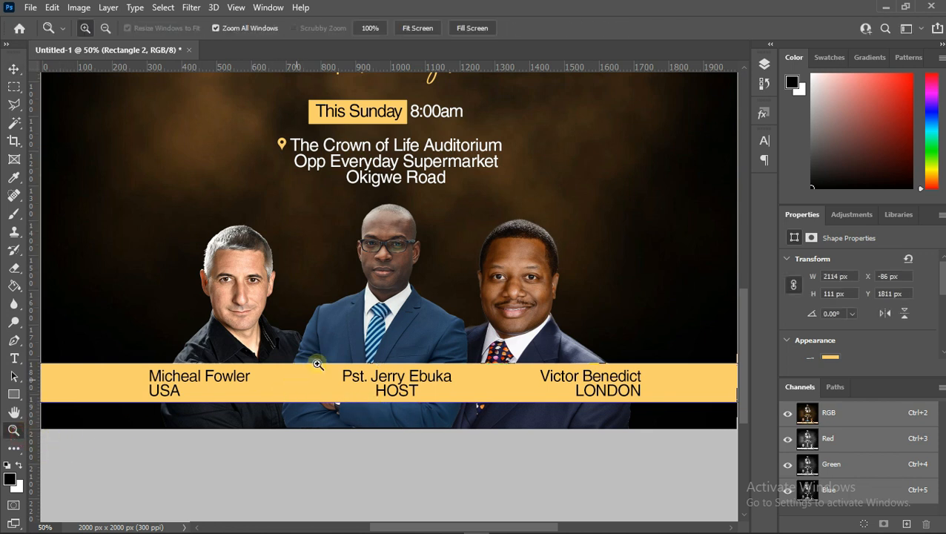
{"action": "left_click", "coordinate": [317, 364], "text": "alt"}
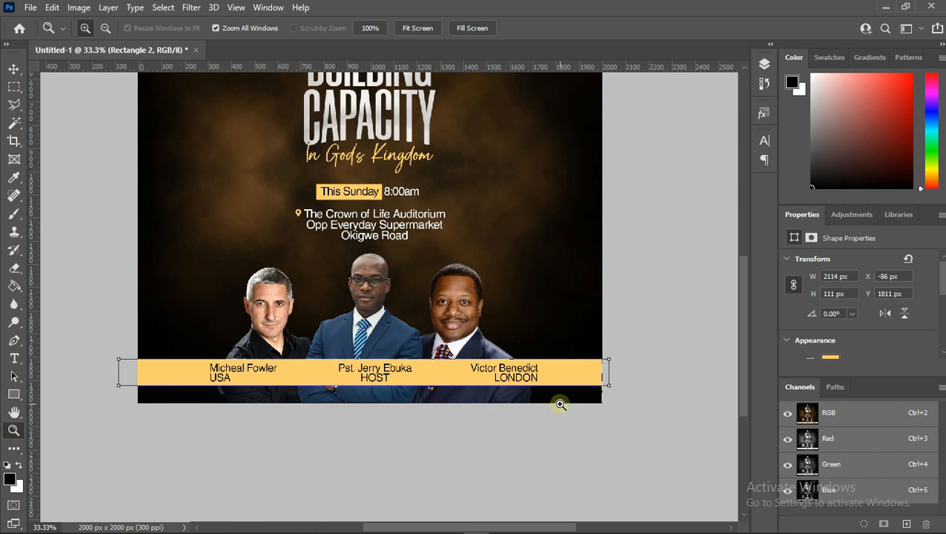
- Rasterize the gold caption bar layer
{"action": "left_click", "coordinate": [354, 286], "text": "alt"}
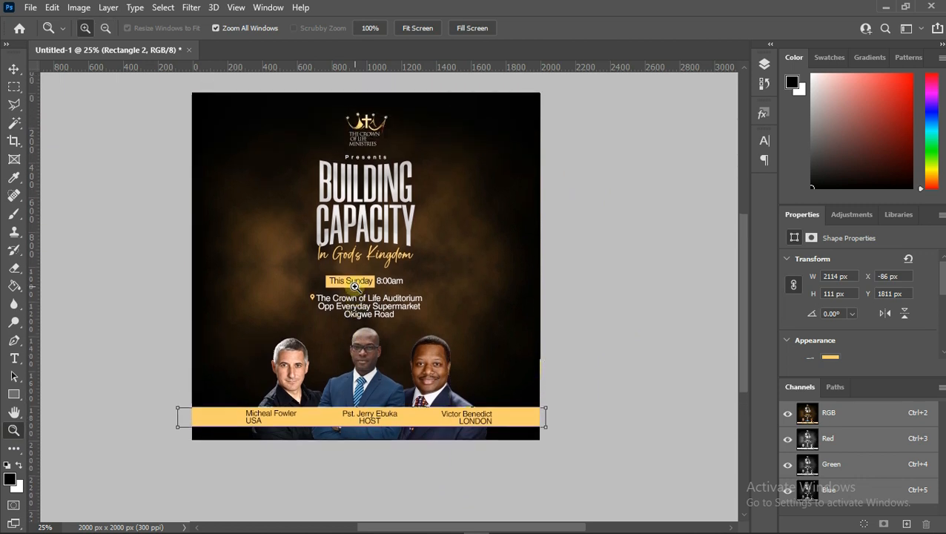
{"action": "left_click", "coordinate": [764, 66]}
{"action": "right_click", "coordinate": [682, 228]}
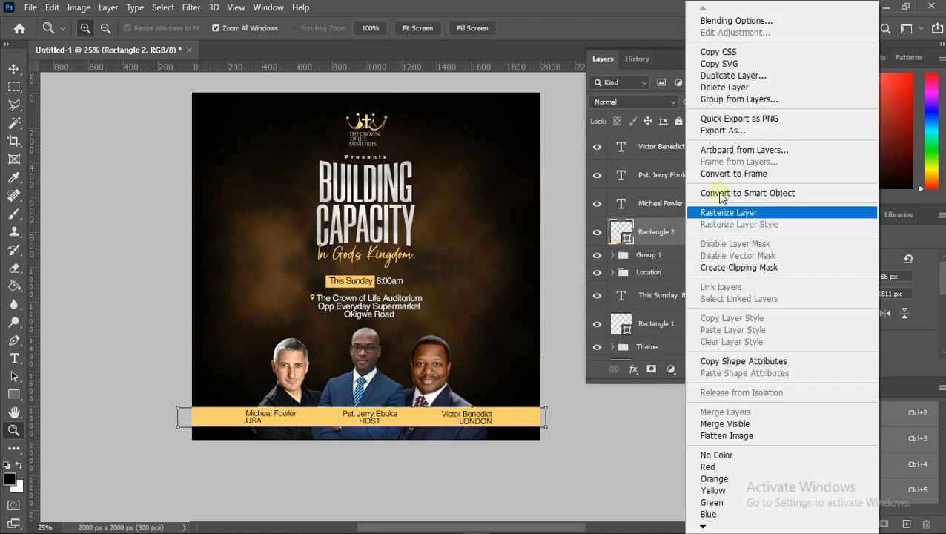
{"action": "left_click", "coordinate": [730, 211]}
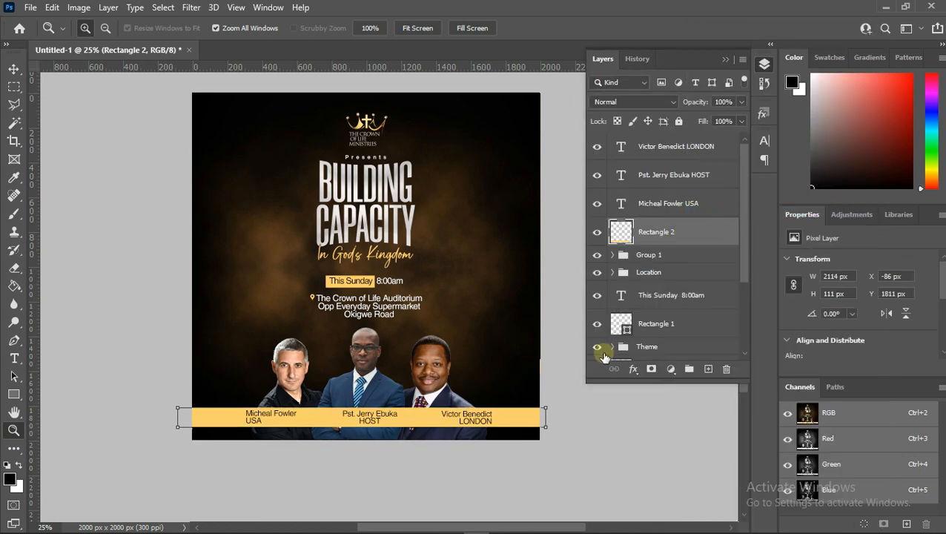
- Group the caption bar with the three speaker caption text layers
{"action": "scroll", "coordinate": [597, 359], "scroll_direction": "down", "scroll_amount": 2}
{"action": "scroll", "coordinate": [471, 426], "scroll_direction": "down", "scroll_amount": 2}
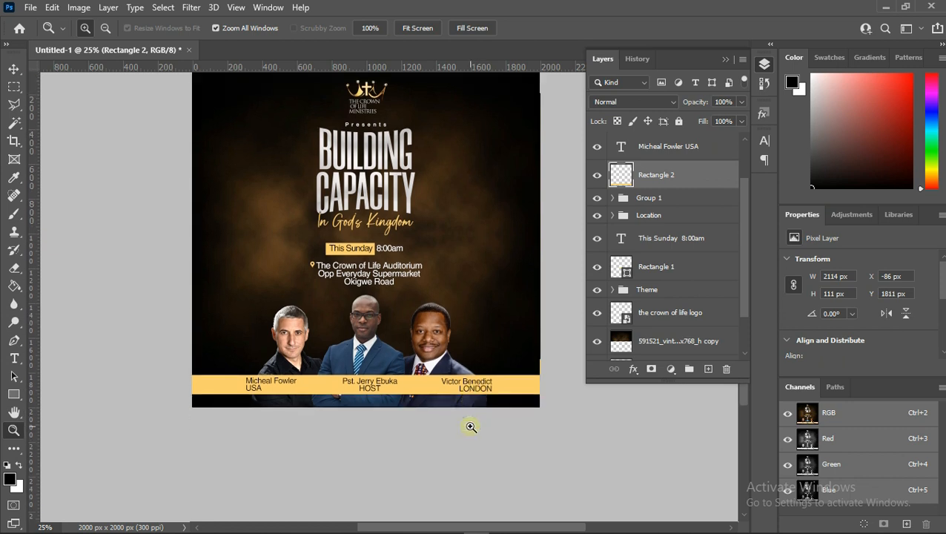
{"action": "scroll", "coordinate": [471, 426], "scroll_direction": "up", "scroll_amount": 3}
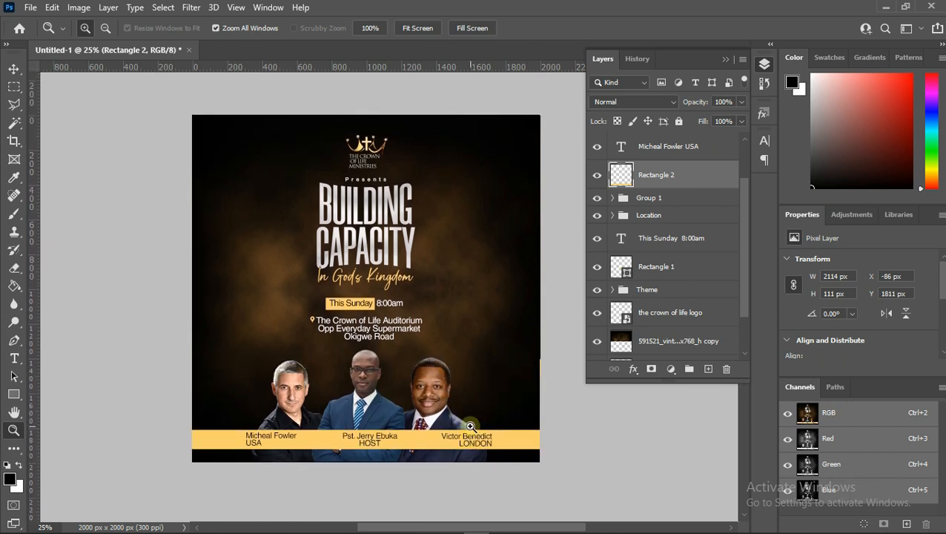
{"action": "scroll", "coordinate": [471, 426], "scroll_direction": "down", "scroll_amount": 1}
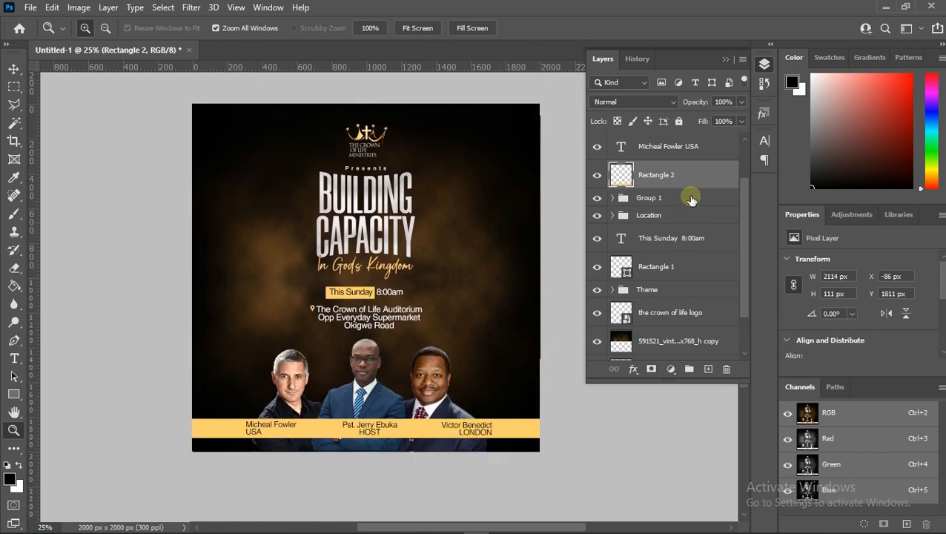
{"action": "scroll", "coordinate": [683, 152], "scroll_direction": "up", "scroll_amount": 2}
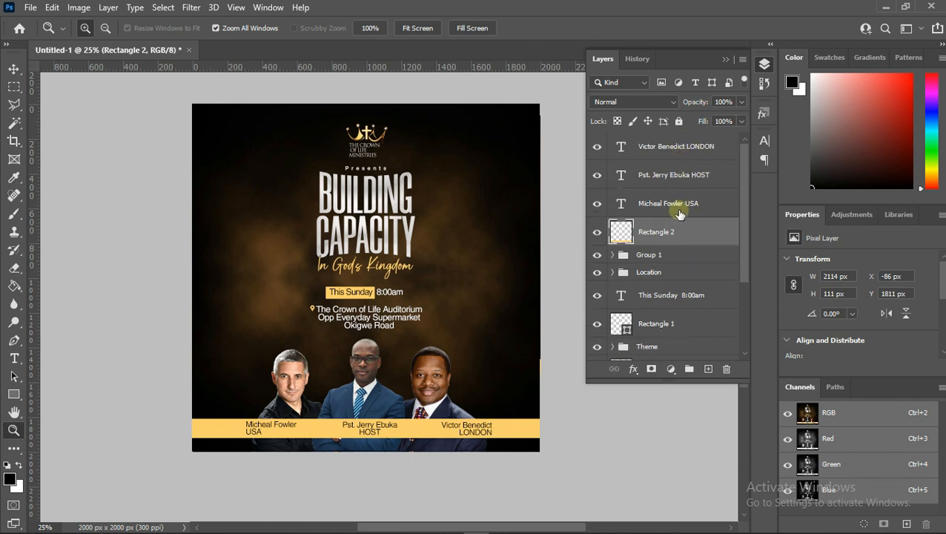
{"action": "left_click", "coordinate": [679, 209], "text": "shift"}
{"action": "left_click", "coordinate": [682, 173], "text": "shift"}
{"action": "left_click", "coordinate": [688, 148], "text": "shift"}
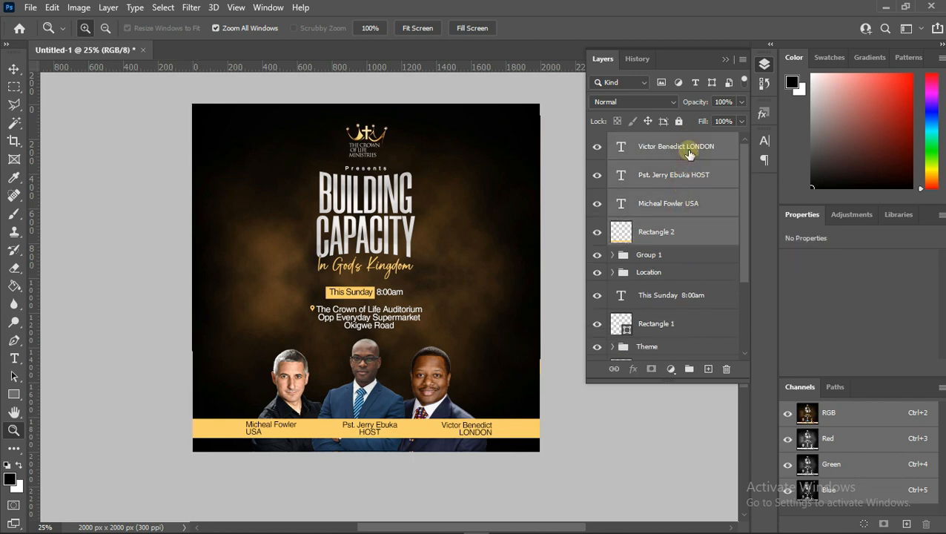
{"action": "key", "text": "ctrl+g"}
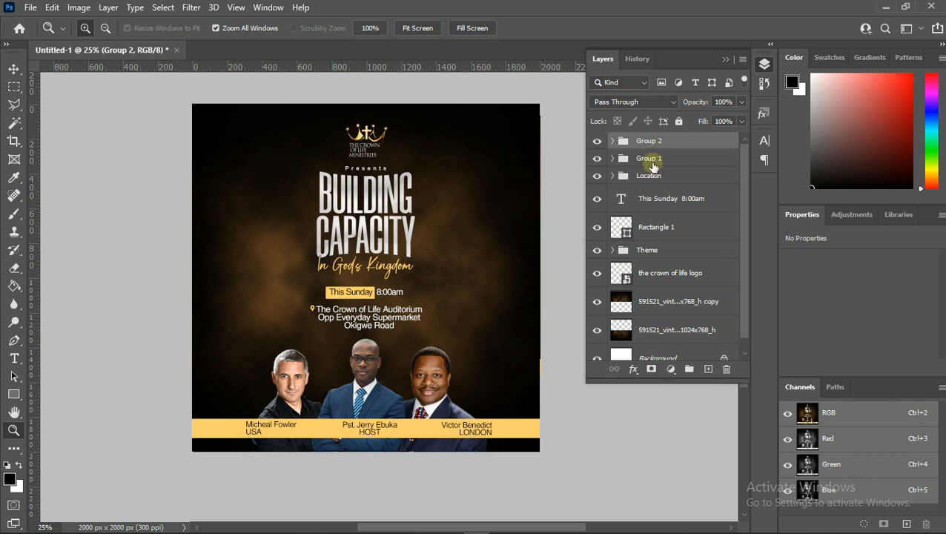
- Convert the speaker photos group, Group 1, into a smart object
{"action": "left_click", "coordinate": [634, 162]}
{"action": "left_click", "coordinate": [597, 160]}
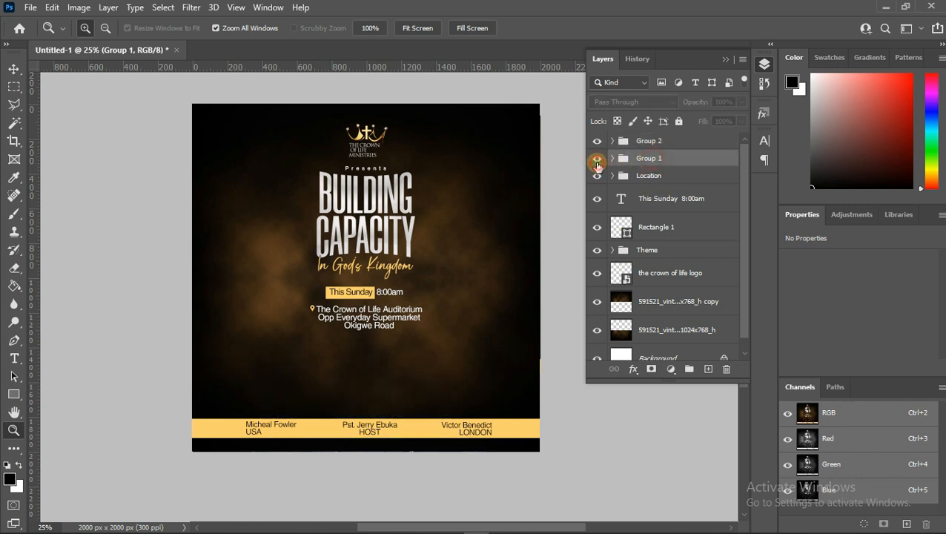
{"action": "left_click", "coordinate": [597, 160]}
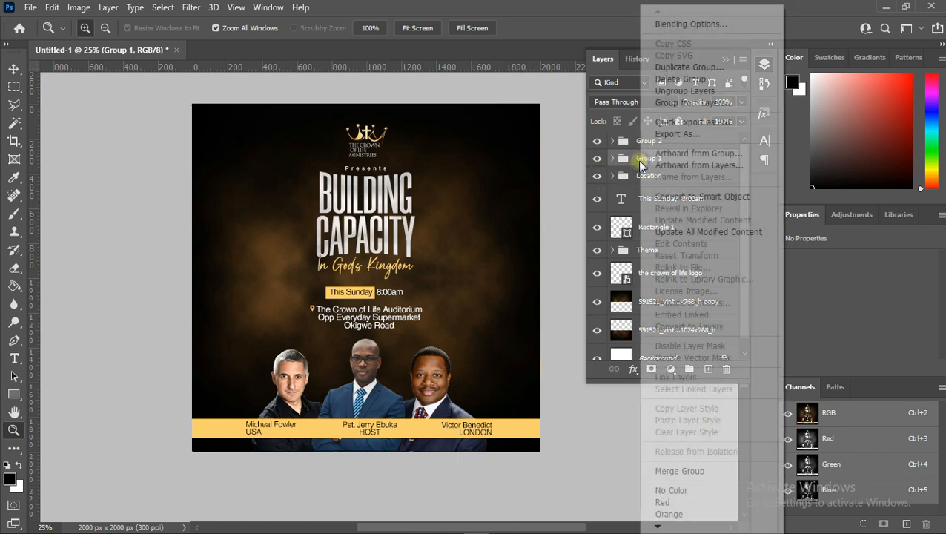
{"action": "right_click", "coordinate": [636, 160]}
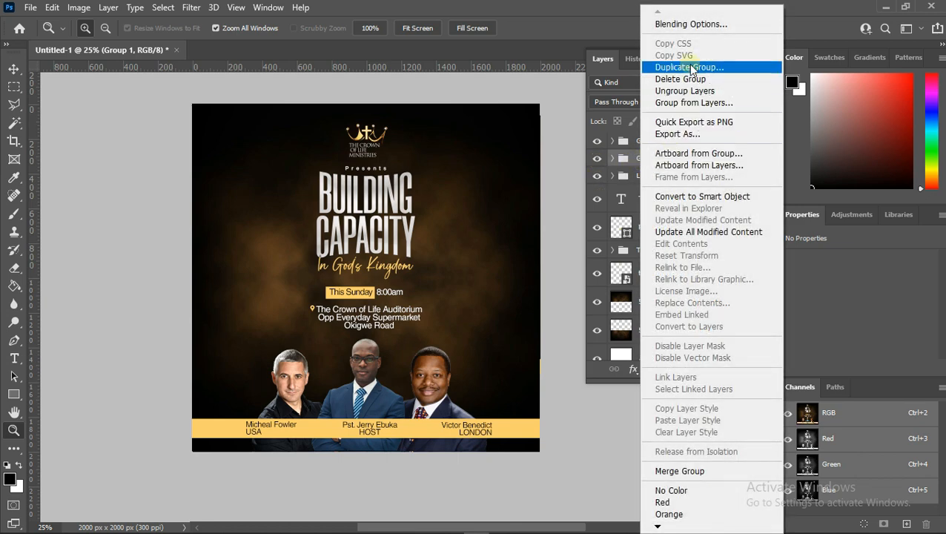
{"action": "left_click", "coordinate": [695, 197]}
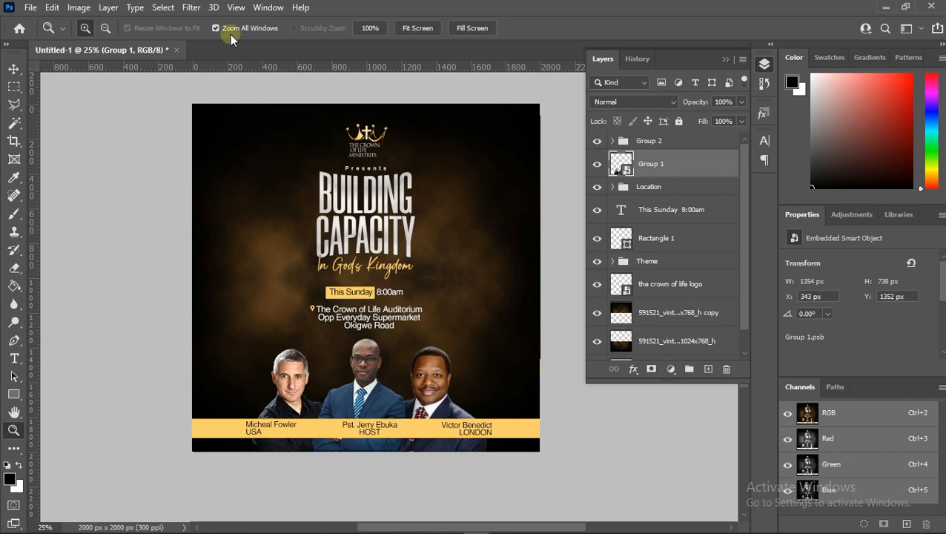
- Open the Camera Raw Filter on the speaker photos and set Exposure to +0.40
{"action": "left_click", "coordinate": [191, 8]}
{"action": "left_click", "coordinate": [252, 110]}
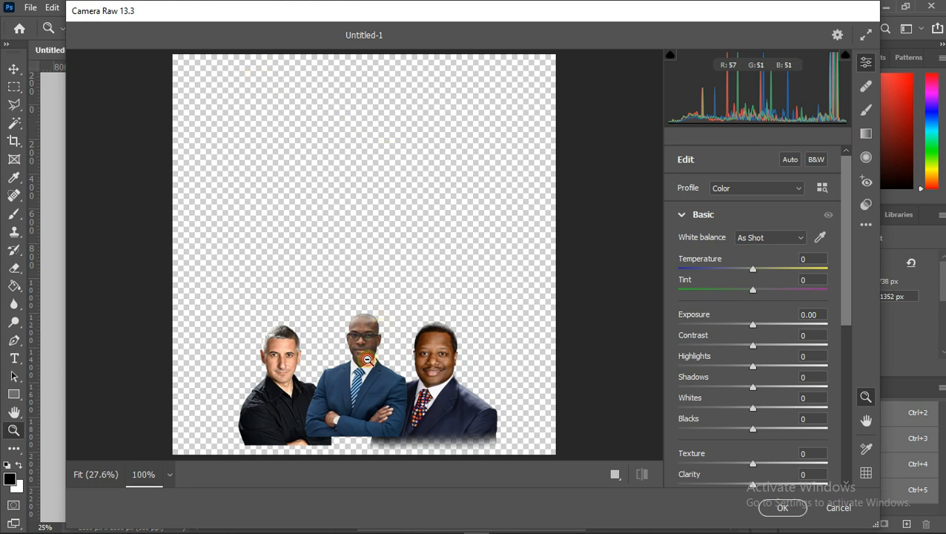
{"action": "left_click", "coordinate": [365, 357]}
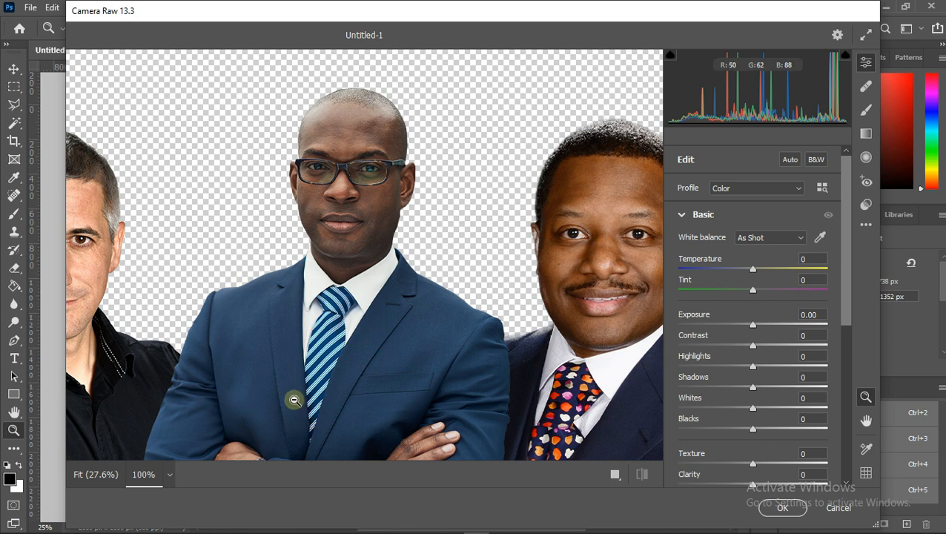
{"action": "key", "text": "space"}
{"action": "left_click_drag", "start_coordinate": [272, 357], "coordinate": [376, 343]}
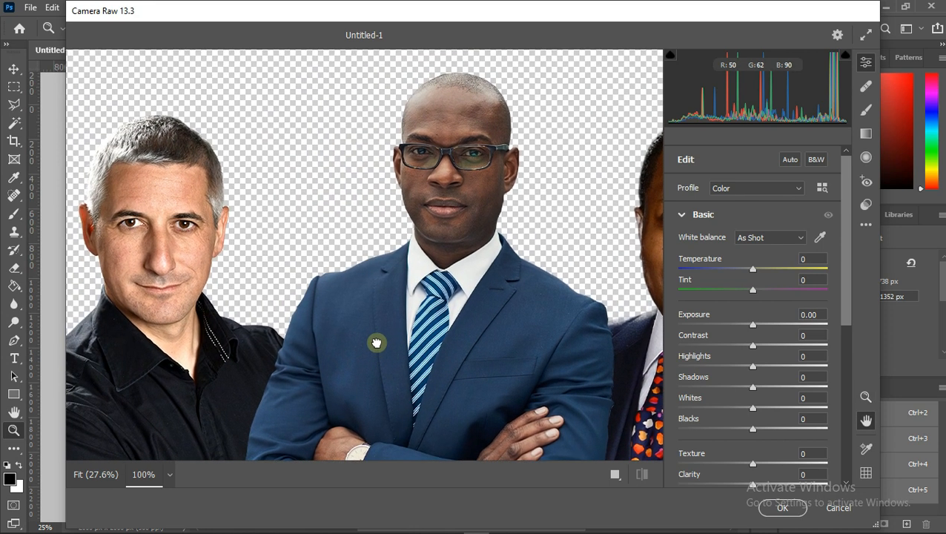
{"action": "left_click", "coordinate": [759, 327]}
- Raise Vibrance to +38 in Camera Raw
{"action": "scroll", "coordinate": [775, 446], "scroll_direction": "down", "scroll_amount": 5}
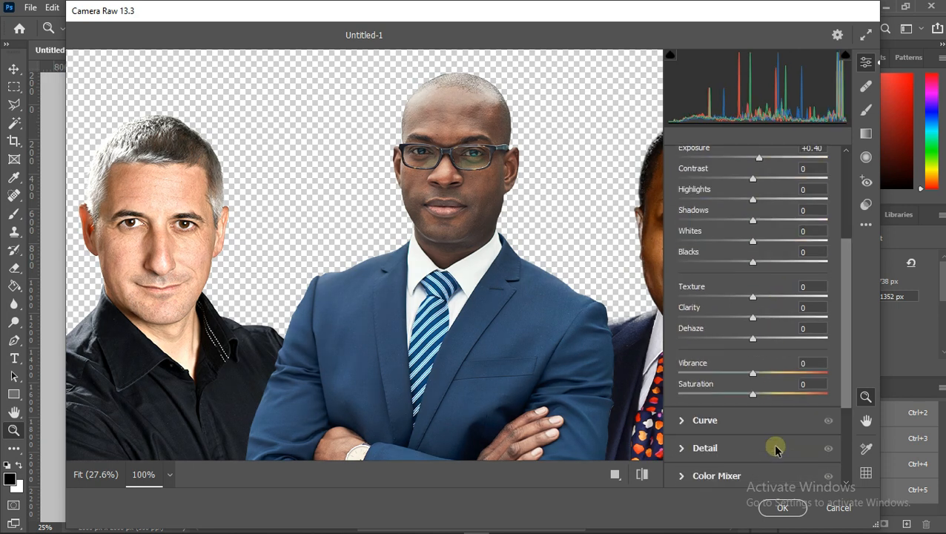
{"action": "scroll", "coordinate": [774, 448], "scroll_direction": "down", "scroll_amount": 1}
{"action": "left_click_drag", "start_coordinate": [761, 341], "coordinate": [781, 340]}
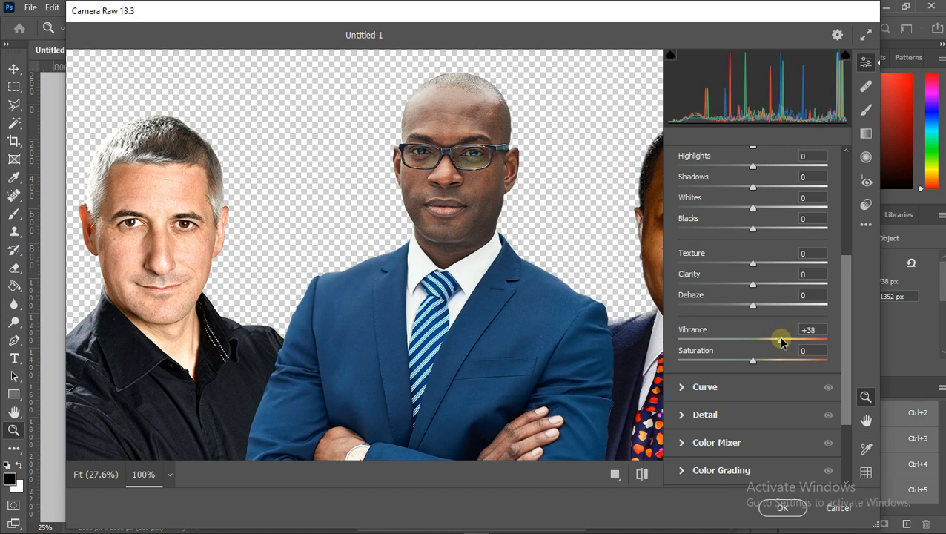
- Apply the Medium Sharpening preset to the speaker photos
{"action": "left_click", "coordinate": [867, 205]}
{"action": "scroll", "coordinate": [793, 346], "scroll_direction": "down", "scroll_amount": 1}
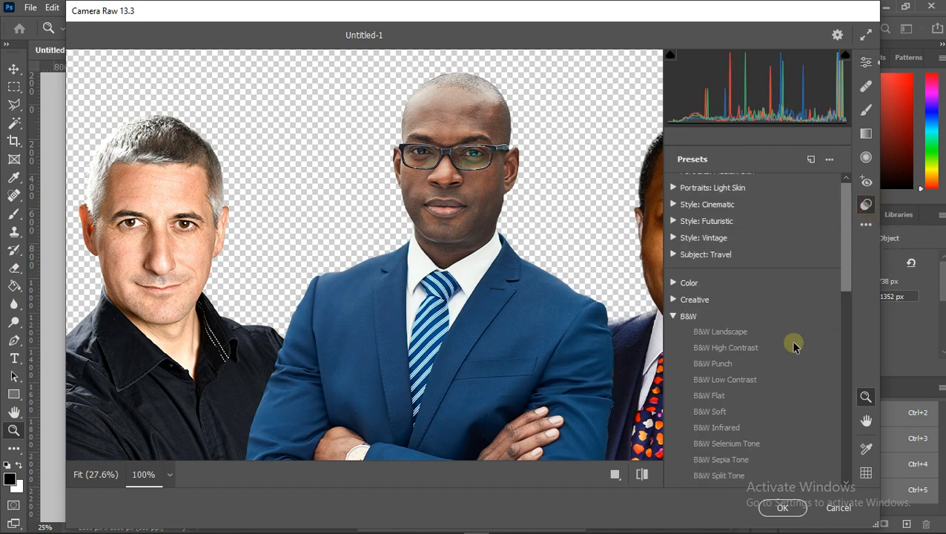
{"action": "scroll", "coordinate": [793, 346], "scroll_direction": "down", "scroll_amount": 10}
{"action": "left_click", "coordinate": [764, 346]}
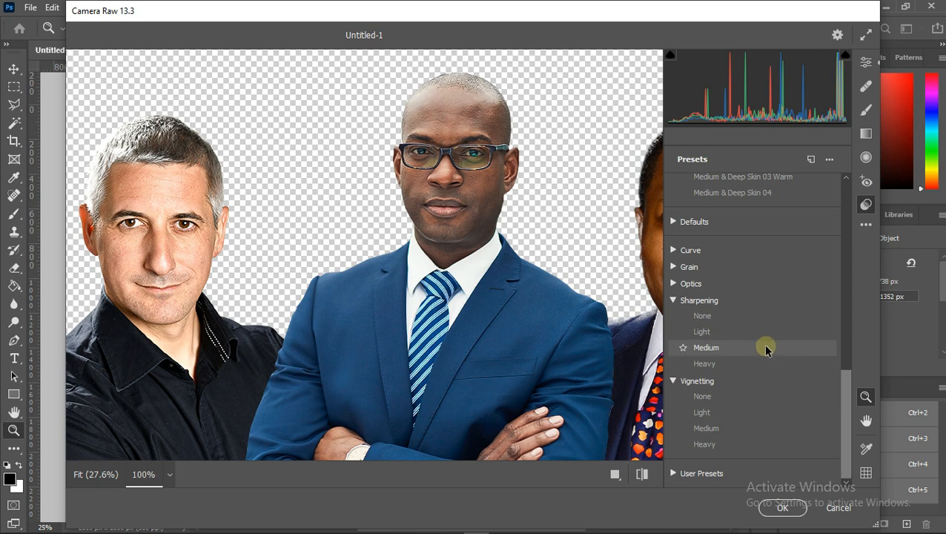
{"action": "left_click", "coordinate": [725, 366]}
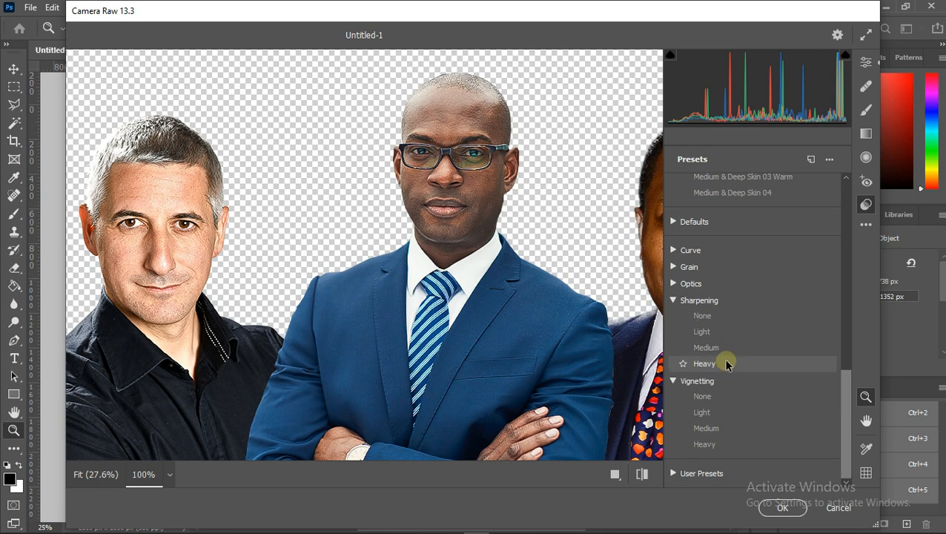
{"action": "left_click", "coordinate": [726, 352]}
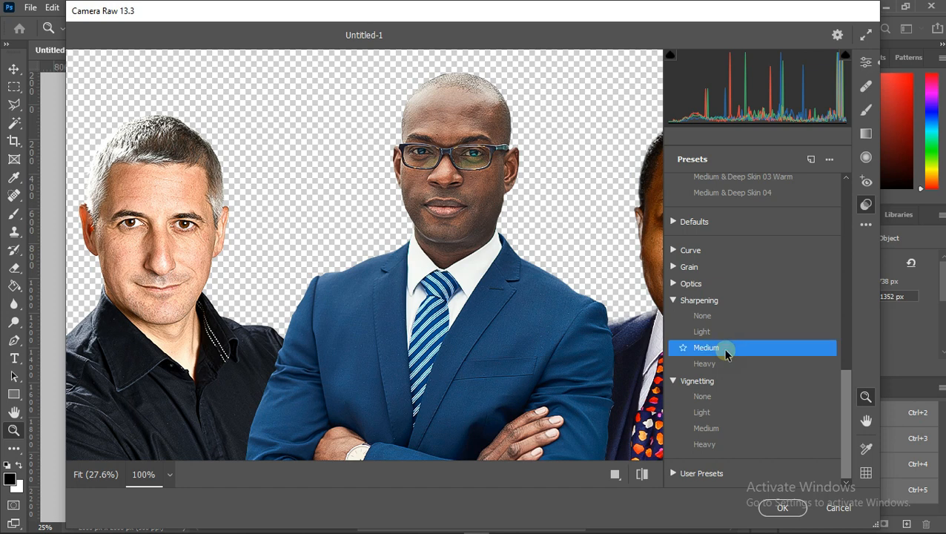
- Set Clarity to +16 and apply the Camera Raw filter
{"action": "left_click", "coordinate": [867, 63]}
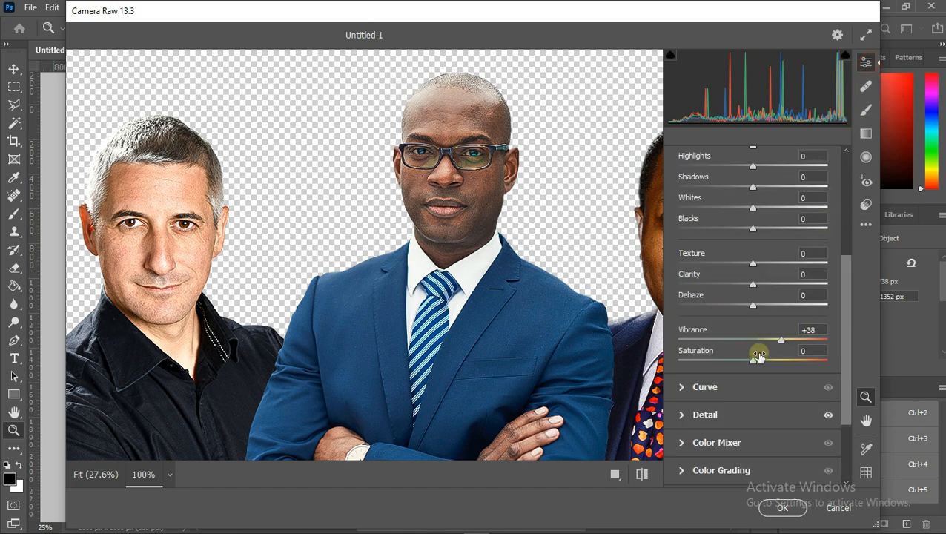
{"action": "scroll", "coordinate": [757, 356], "scroll_direction": "up", "scroll_amount": 5}
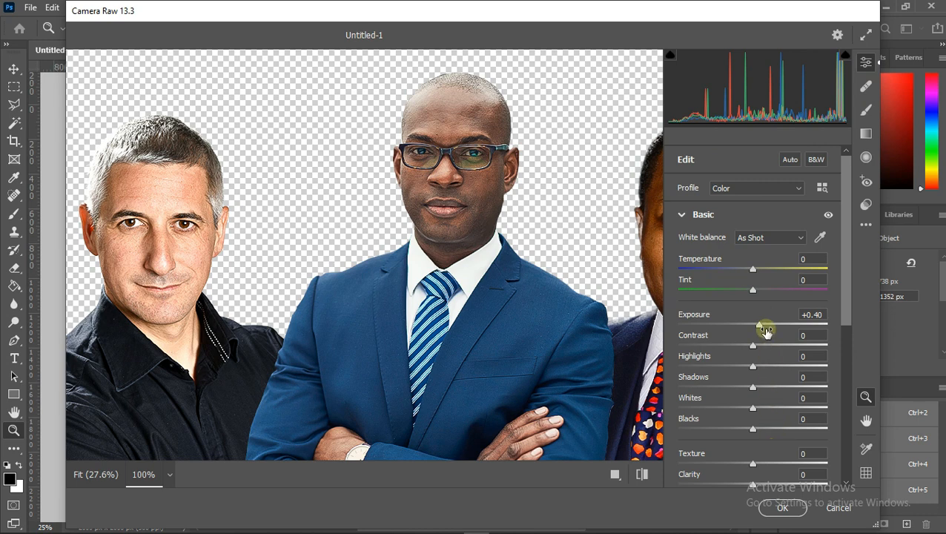
{"action": "left_click", "coordinate": [765, 485]}
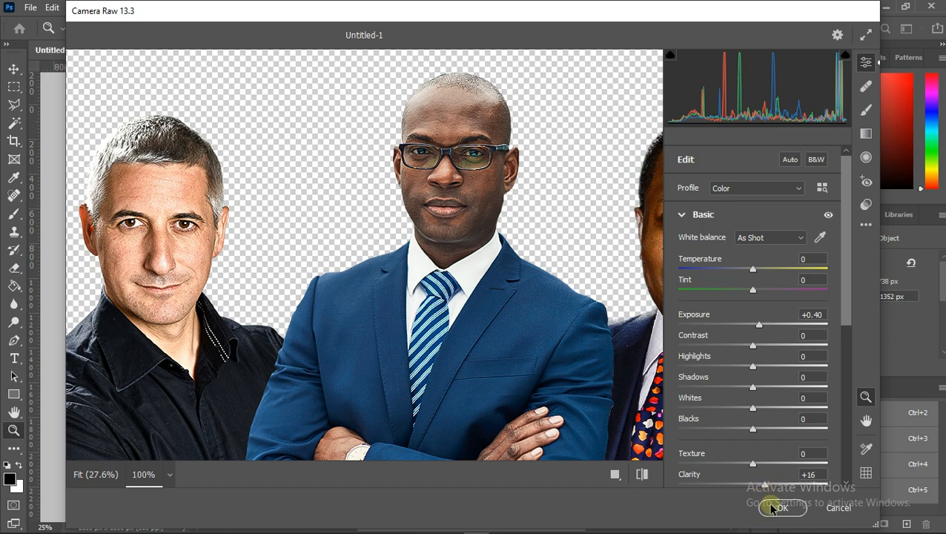
{"action": "left_click", "coordinate": [780, 507]}
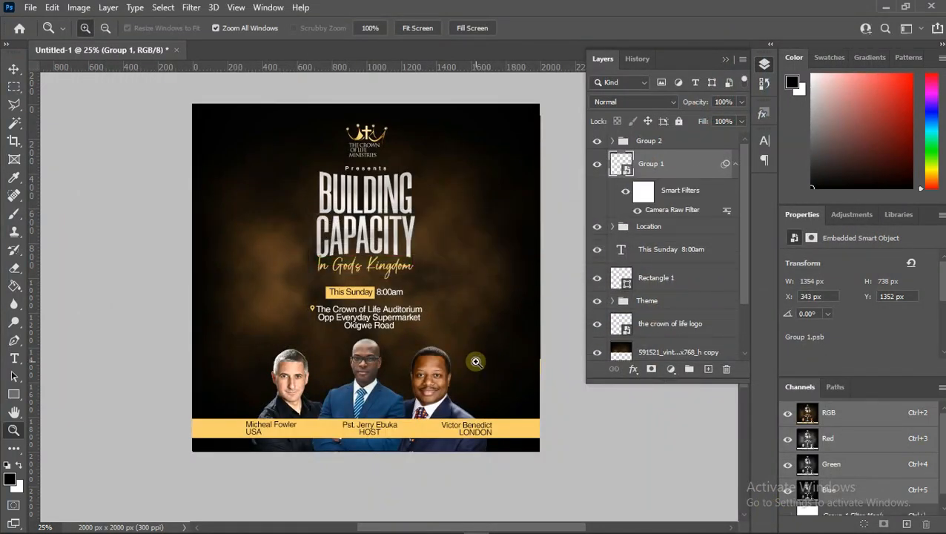
- Group the two smoky background image layers and duplicate the resulting group
{"action": "left_click", "coordinate": [422, 429]}
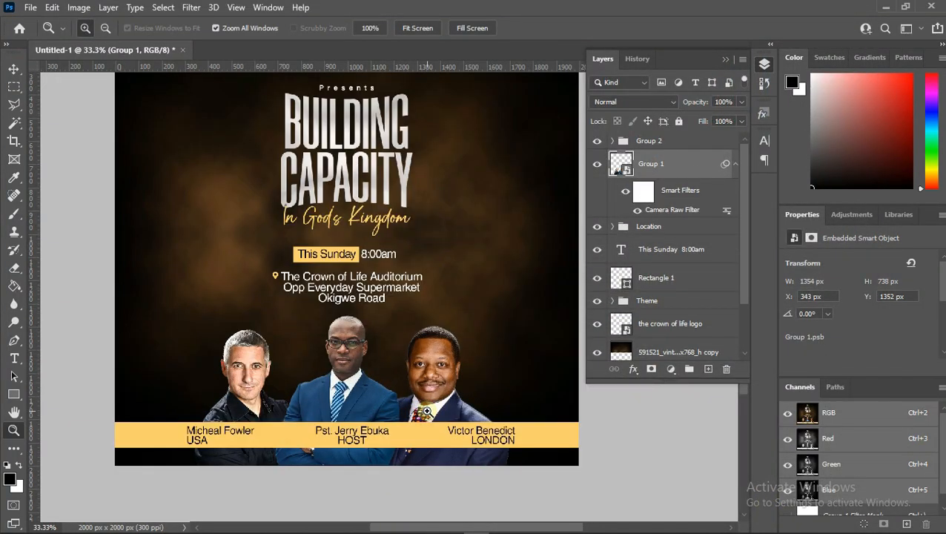
{"action": "left_click", "coordinate": [430, 409]}
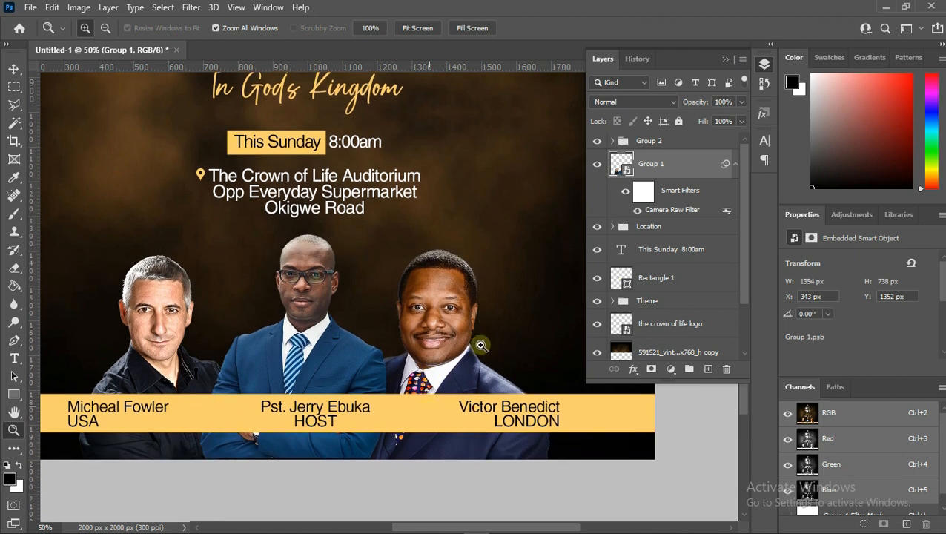
{"action": "scroll", "coordinate": [669, 317], "scroll_direction": "down", "scroll_amount": 2}
{"action": "left_click", "coordinate": [668, 307]}
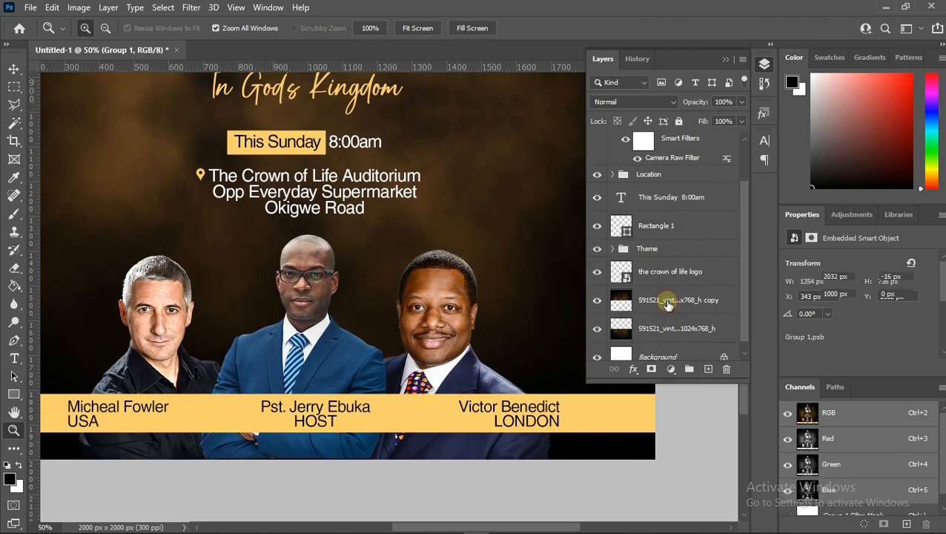
{"action": "left_click", "coordinate": [665, 322], "text": "shift"}
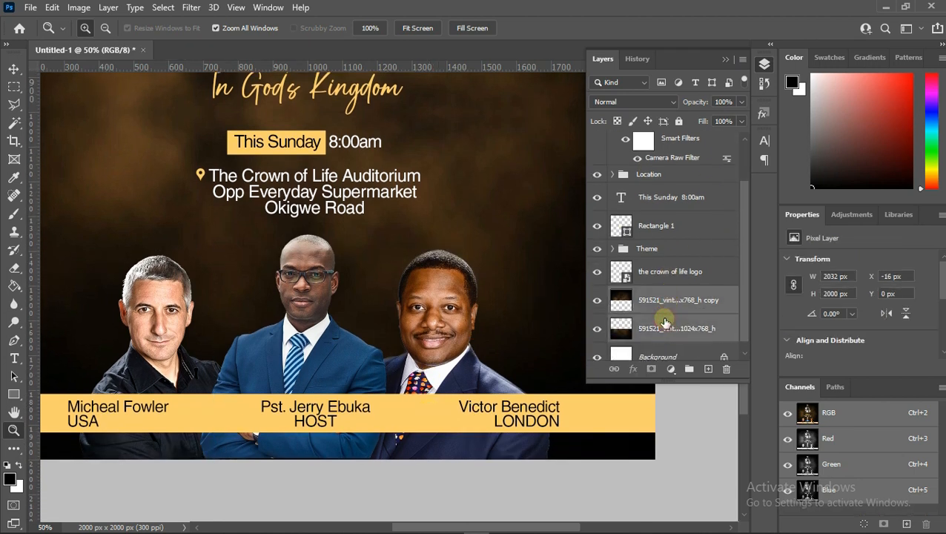
{"action": "key", "text": "ctrl+g"}
{"action": "key", "text": "ctrl+j"}
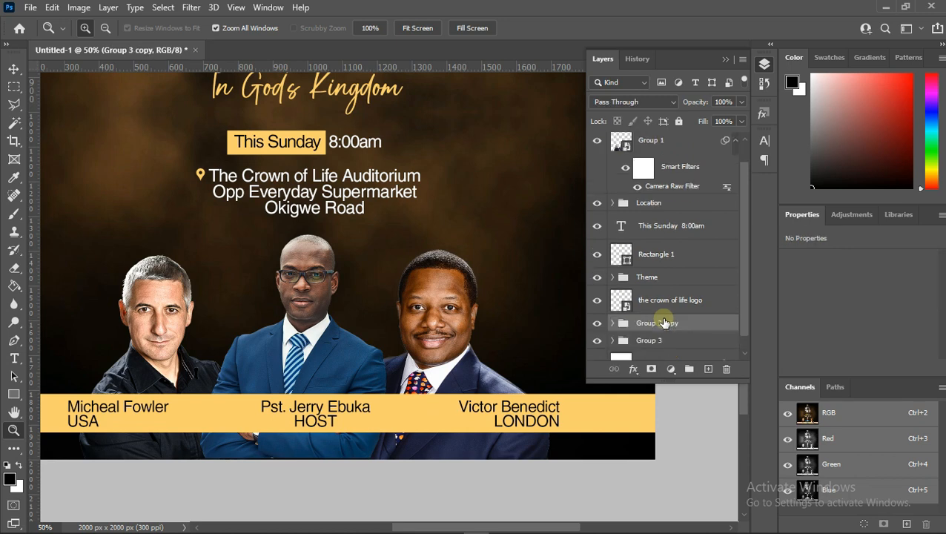
- Convert the duplicated background group to a smart object and move it directly above the speaker photos
{"action": "right_click", "coordinate": [663, 321]}
{"action": "left_click", "coordinate": [709, 203]}
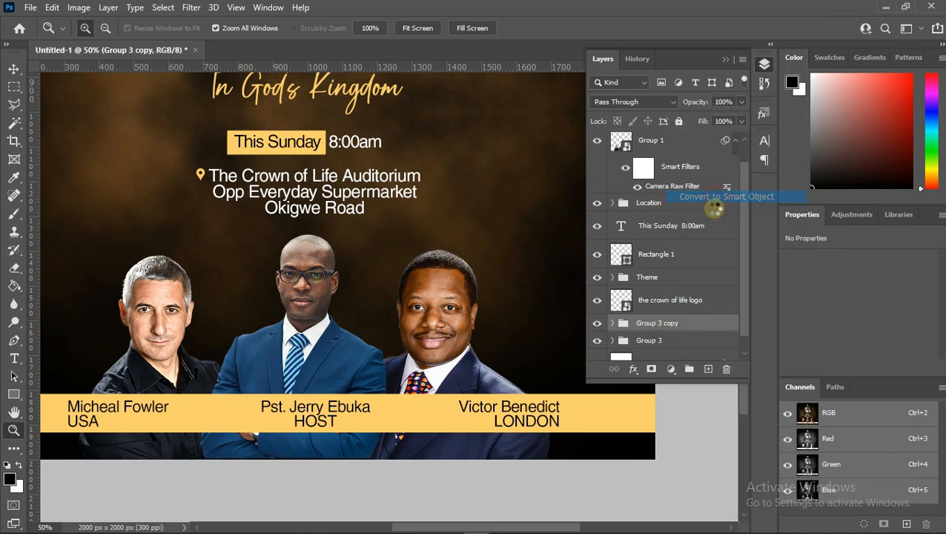
{"action": "left_click_drag", "start_coordinate": [655, 331], "coordinate": [679, 160]}
- Clip the duplicated background smart object to the speaker photos group and set its blend mode to Overlay
{"action": "right_click", "coordinate": [677, 161]}
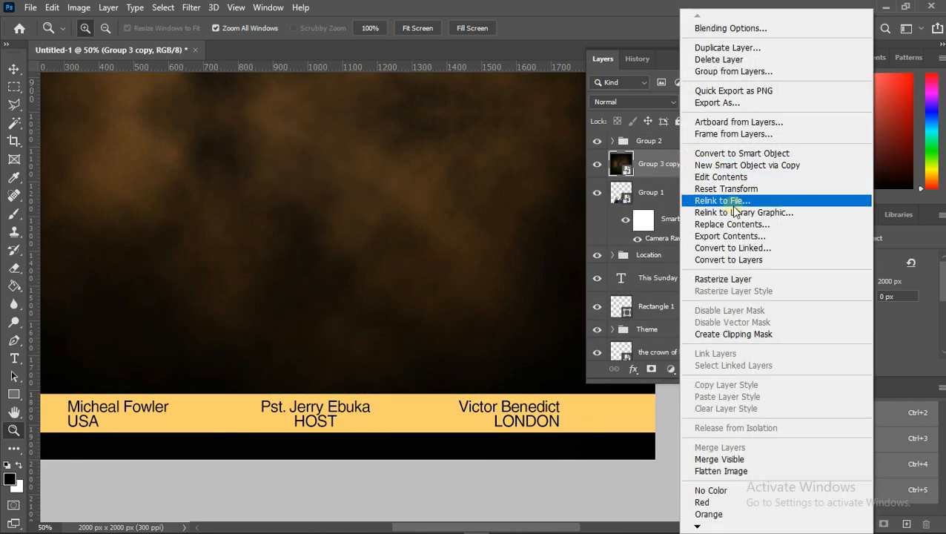
{"action": "left_click", "coordinate": [712, 334]}
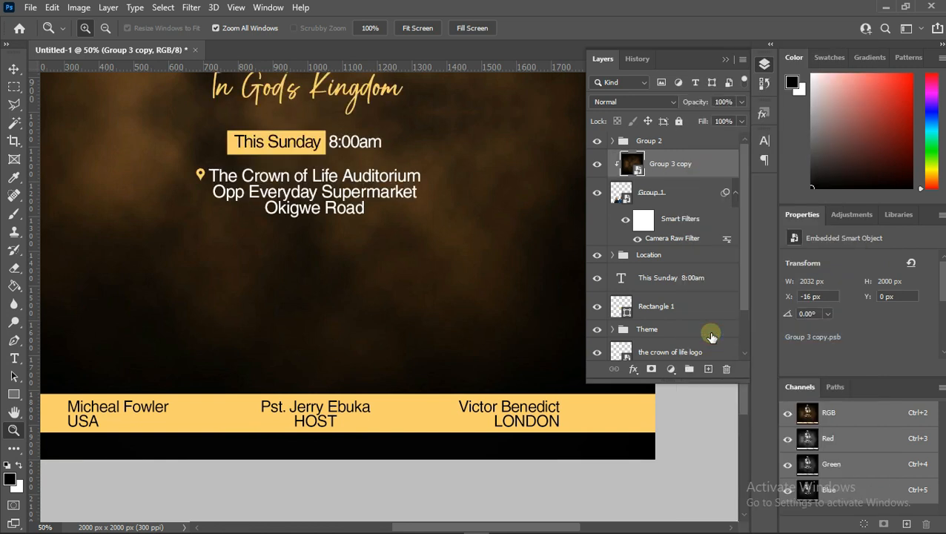
{"action": "left_click", "coordinate": [635, 102]}
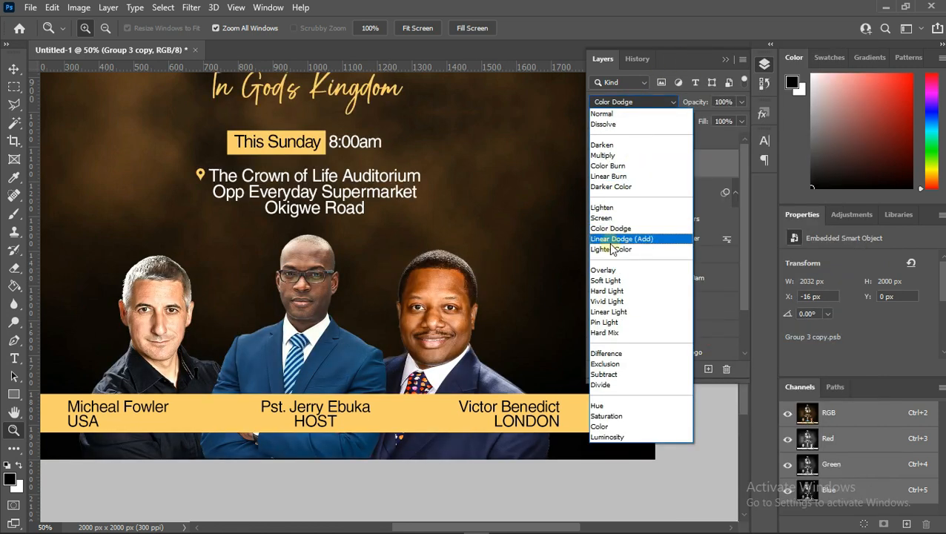
{"action": "left_click", "coordinate": [608, 270]}
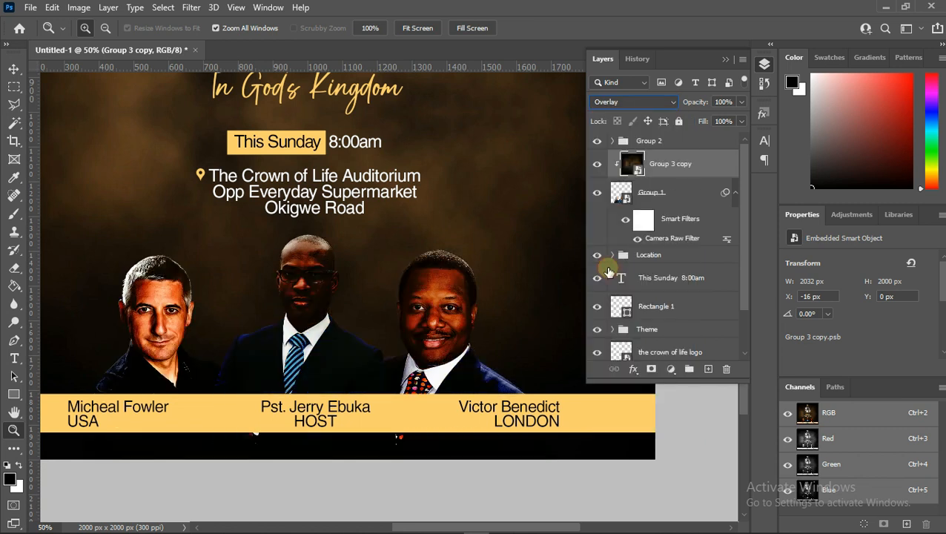
- Set the clipped background layer's fill to 18%
{"action": "left_click", "coordinate": [742, 120]}
{"action": "left_click", "coordinate": [732, 120]}
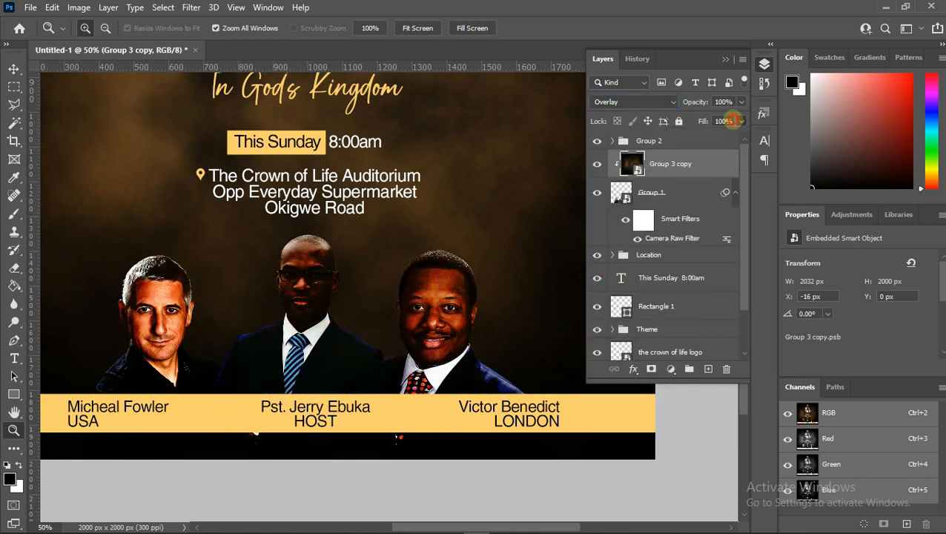
{"action": "left_click", "coordinate": [701, 120]}
{"action": "type", "text": "18"}
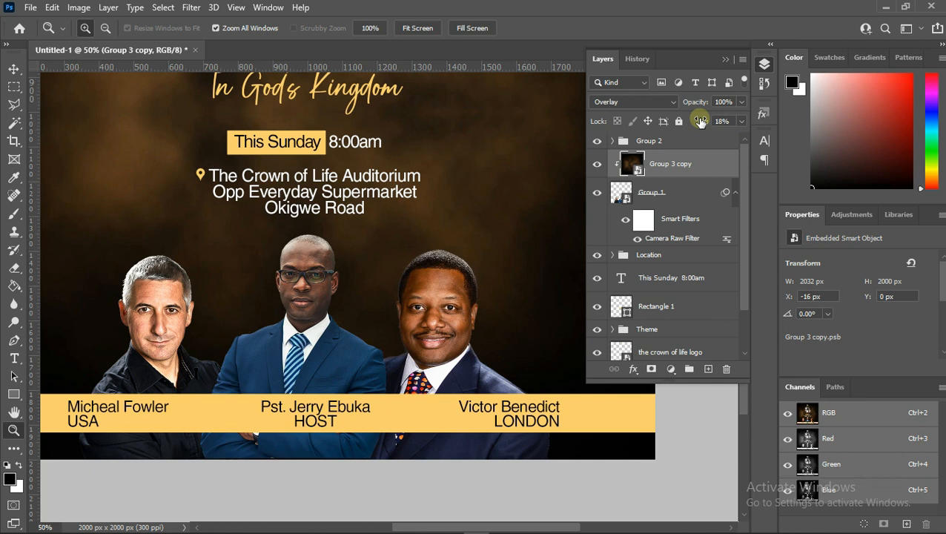
- Convert the speaker photos group and its clipped background into a single smart object
{"action": "left_click", "coordinate": [472, 179], "text": "alt"}
{"action": "left_click", "coordinate": [472, 180], "text": "alt"}
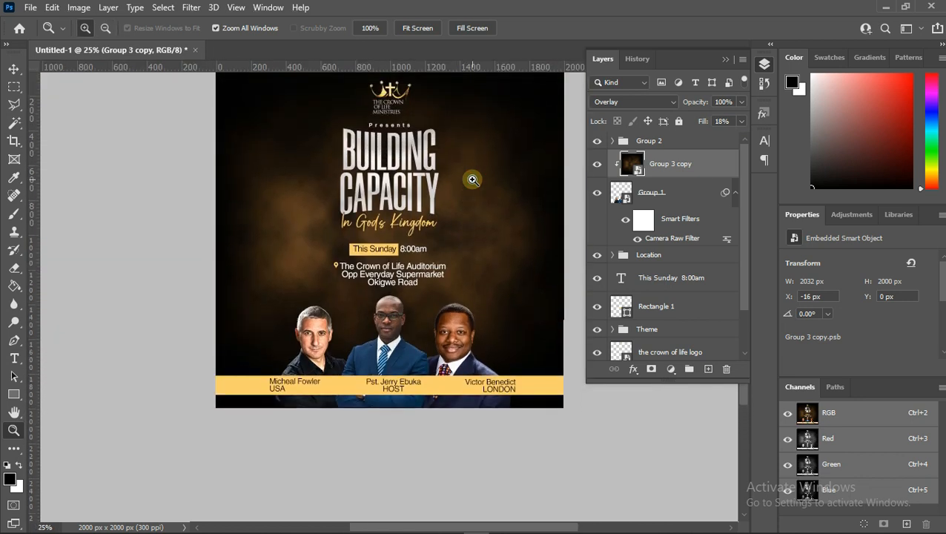
{"action": "scroll", "coordinate": [472, 180], "scroll_direction": "up", "scroll_amount": 1}
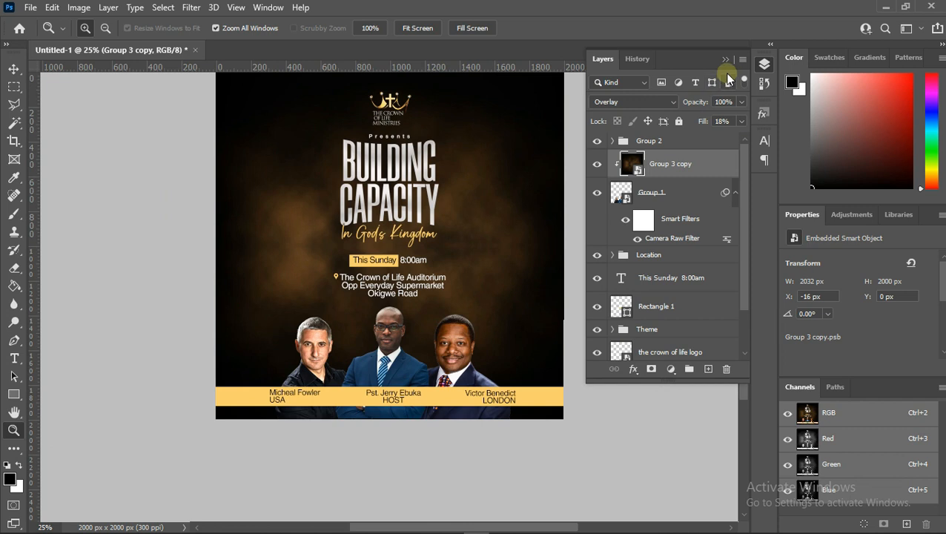
{"action": "left_click", "coordinate": [728, 60]}
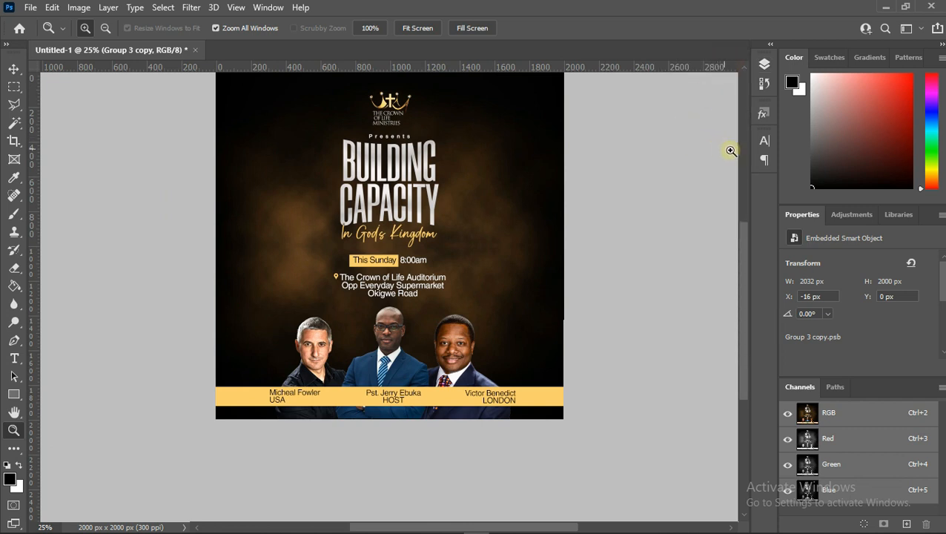
{"action": "left_click", "coordinate": [764, 63]}
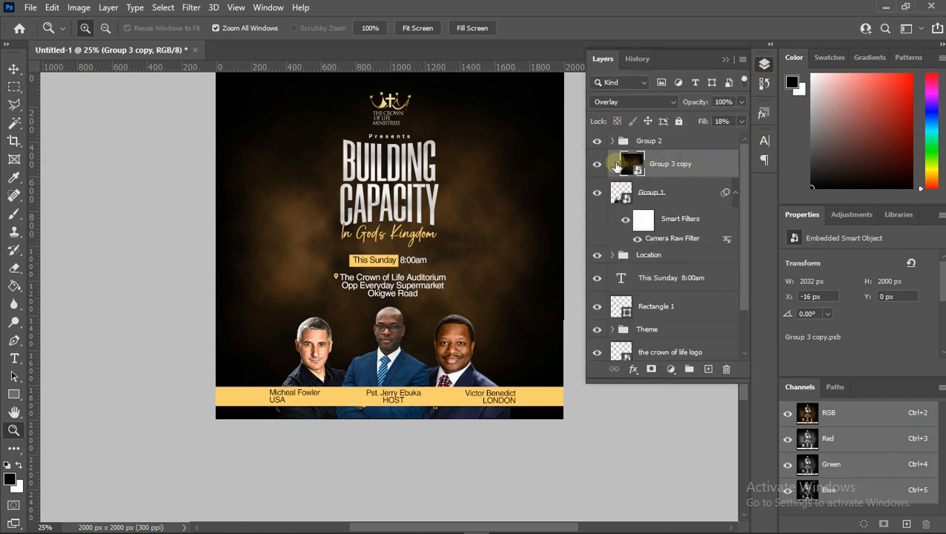
{"action": "left_click", "coordinate": [671, 187], "text": "shift"}
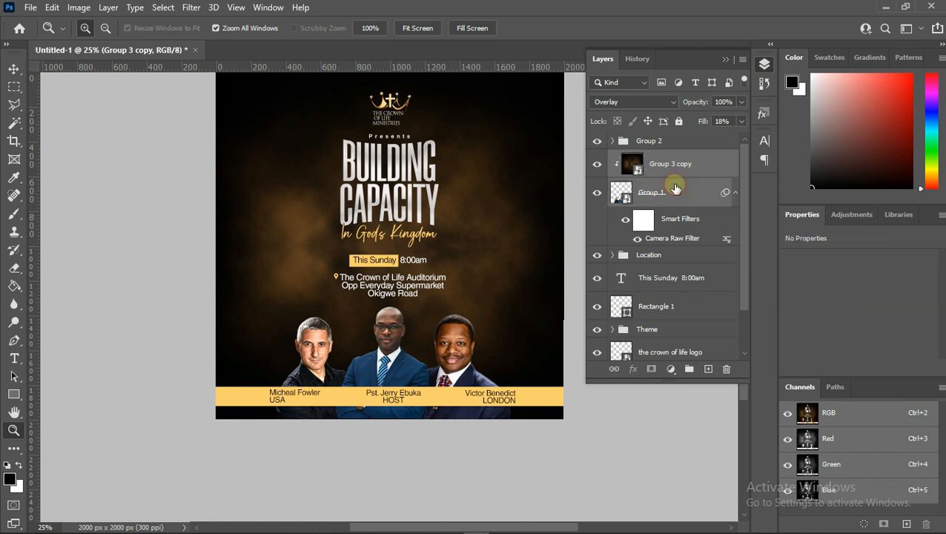
{"action": "right_click", "coordinate": [673, 186]}
{"action": "left_click", "coordinate": [710, 154]}
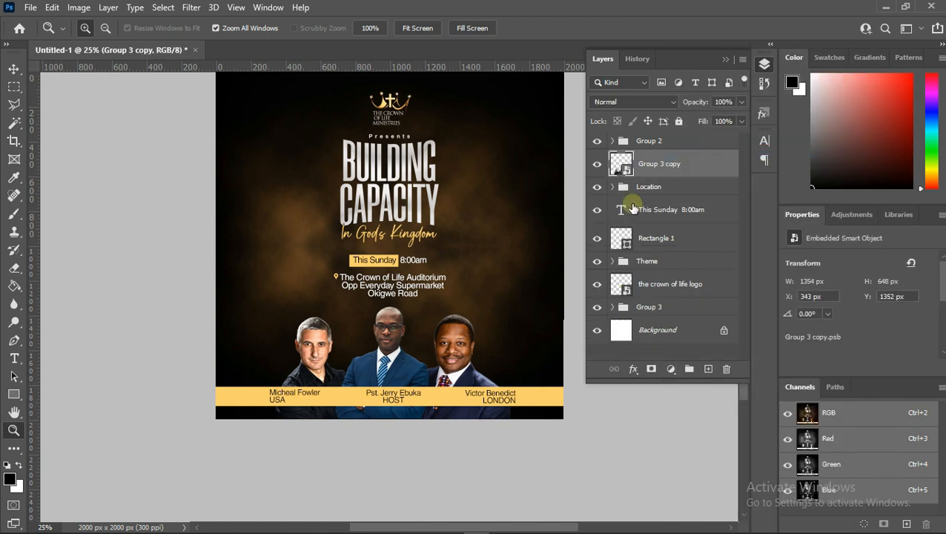
- Scale the caption bar group vertically to about 86% of its height
{"action": "left_click", "coordinate": [597, 142]}
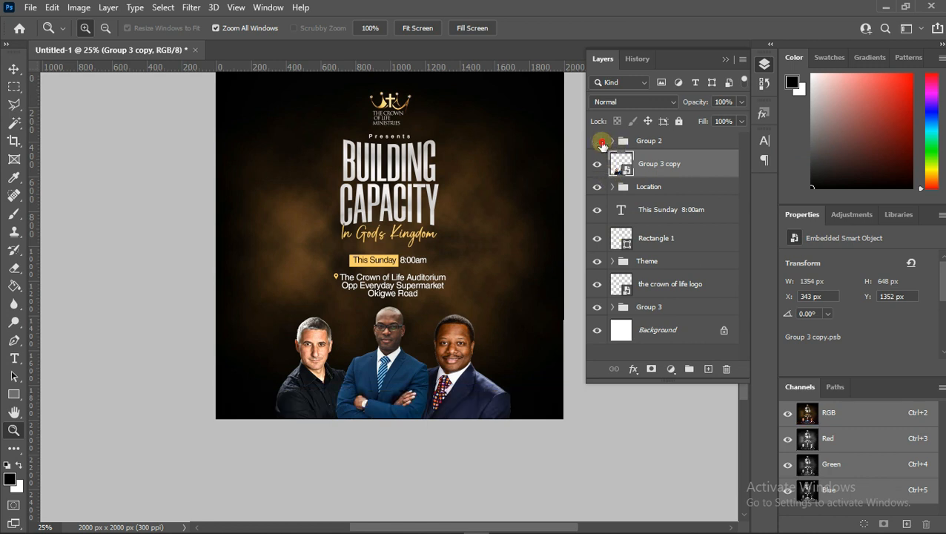
{"action": "left_click", "coordinate": [597, 142]}
{"action": "left_click", "coordinate": [650, 142]}
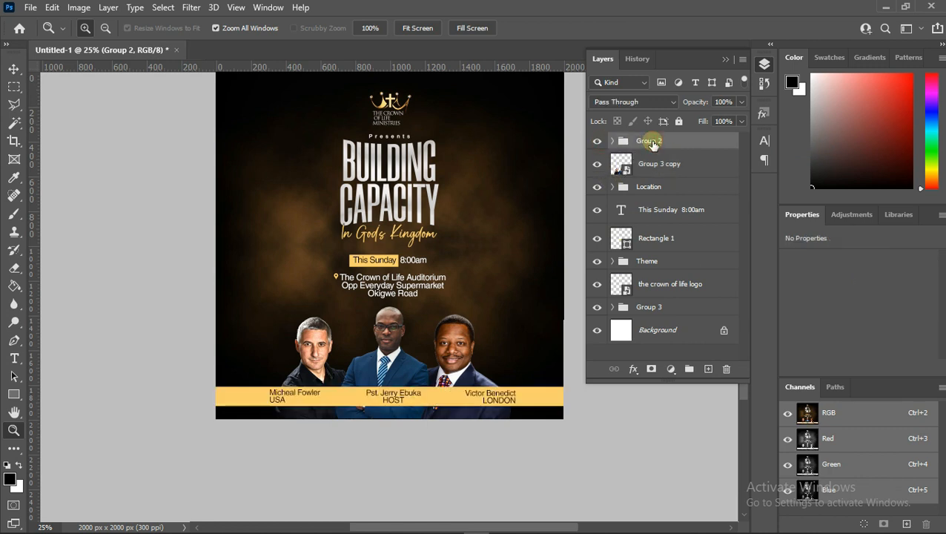
{"action": "key", "text": "ctrl+t"}
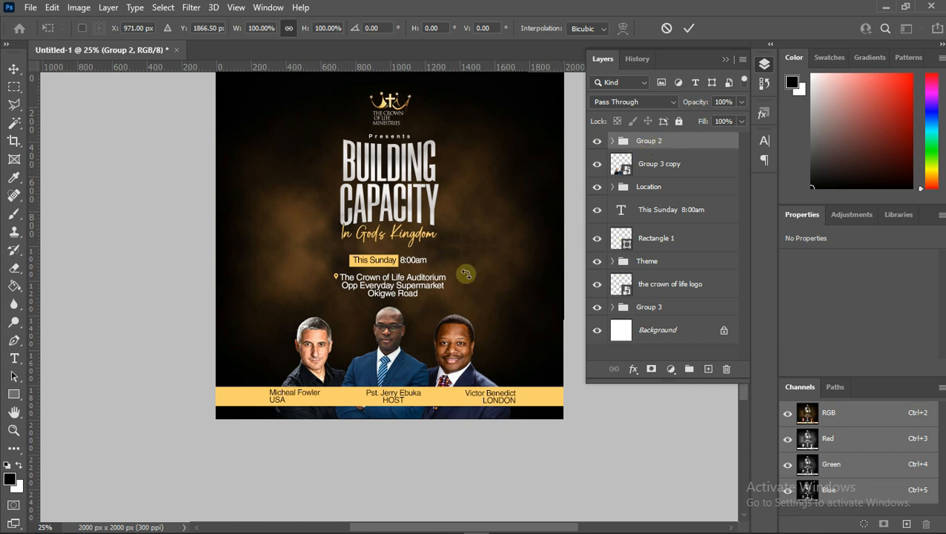
{"action": "scroll", "coordinate": [419, 348], "scroll_direction": "down", "scroll_amount": 1}
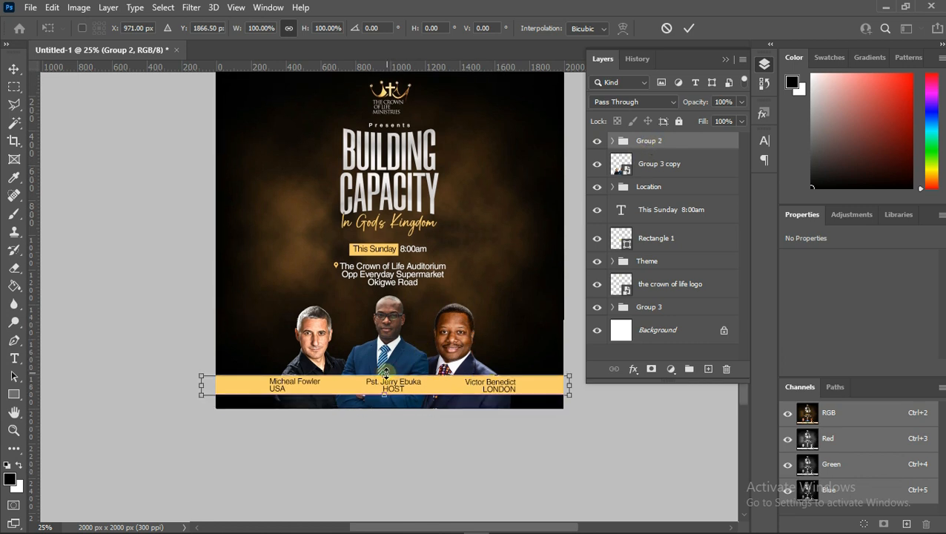
{"action": "left_click_drag", "start_coordinate": [385, 375], "coordinate": [386, 376]}
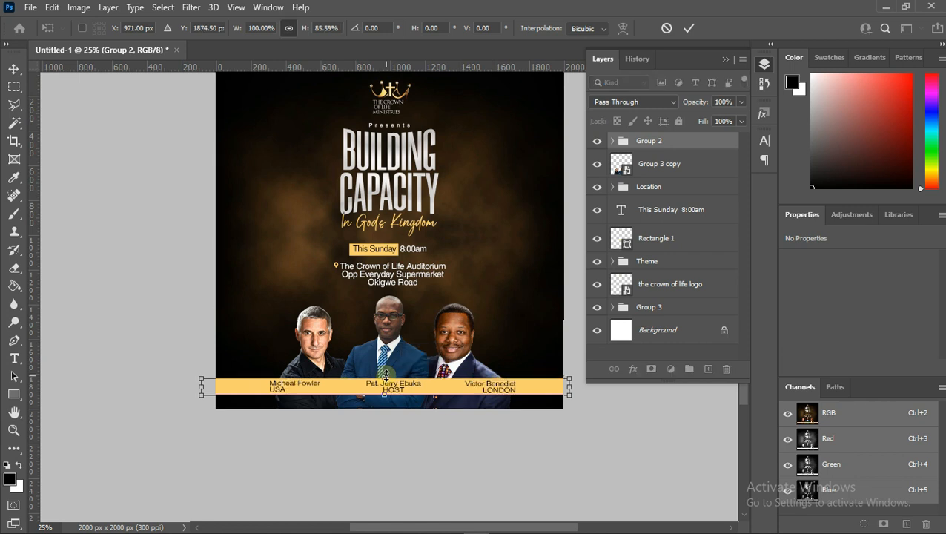
{"action": "key", "text": "Return"}
- Nudge the caption bar group slightly downward with the Move tool
{"action": "key", "text": "z"}
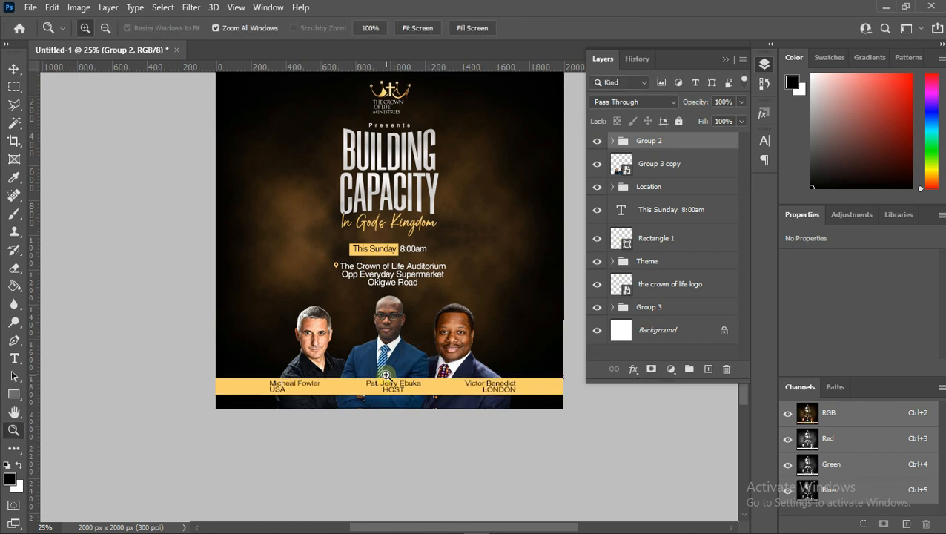
{"action": "key", "text": "v"}
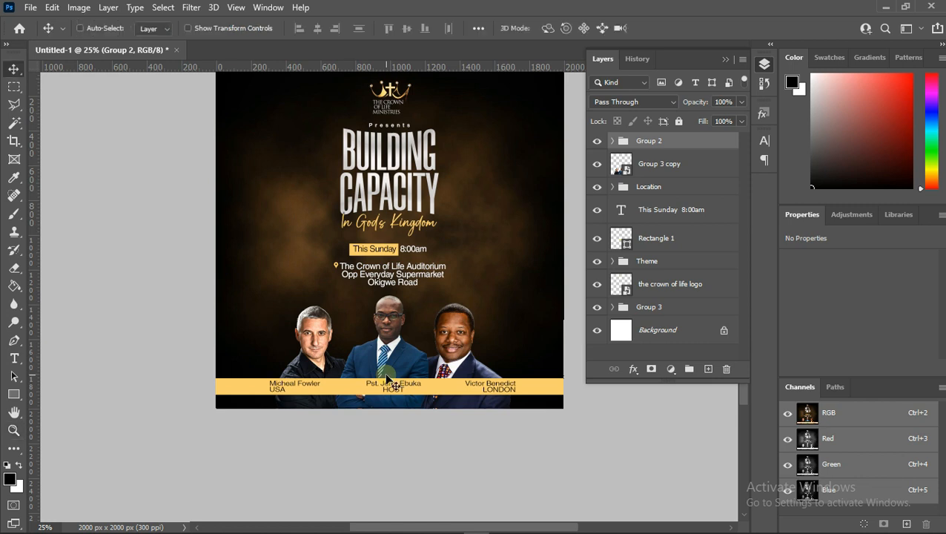
{"action": "key", "text": "Down"}
{"action": "key", "text": "Down"}
{"action": "key", "text": "Down"}
{"action": "key", "text": "Down"}
{"action": "key", "text": "Down"}
{"action": "key", "text": "Down"}
{"action": "key", "text": "Down"}
{"action": "key", "text": "Down"}
{"action": "key", "text": "Down"}
{"action": "key", "text": "Down"}
{"action": "key", "text": "Down"}
{"action": "key", "text": "Down"}
{"action": "key", "text": "Up"}
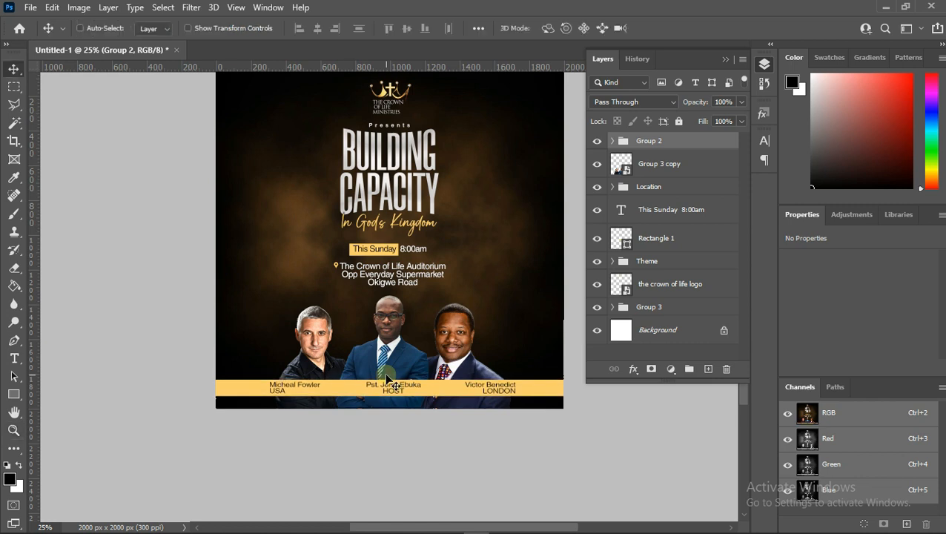
{"action": "key", "text": "Up"}
{"action": "key", "text": "Up"}
{"action": "key", "text": "Up"}
{"action": "key", "text": "Up"}
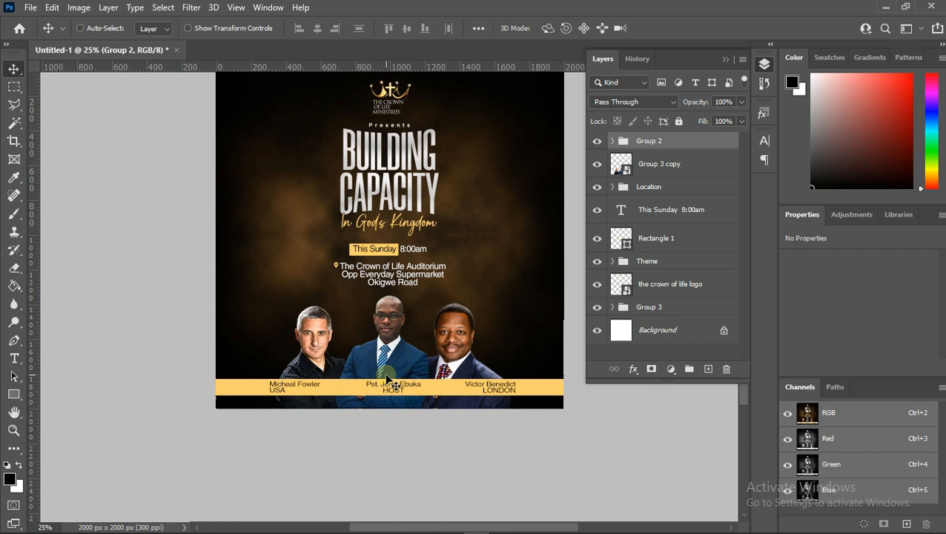
{"action": "key", "text": "Down"}
{"action": "key", "text": "Down"}
{"action": "key", "text": "Down"}
{"action": "key", "text": "Down"}
{"action": "key", "text": "Down"}
{"action": "key", "text": "Down"}
{"action": "key", "text": "Down"}
{"action": "key", "text": "Down"}
{"action": "key", "text": "Down"}
{"action": "key", "text": "Down"}
{"action": "key", "text": "Down"}
{"action": "key", "text": "Down"}
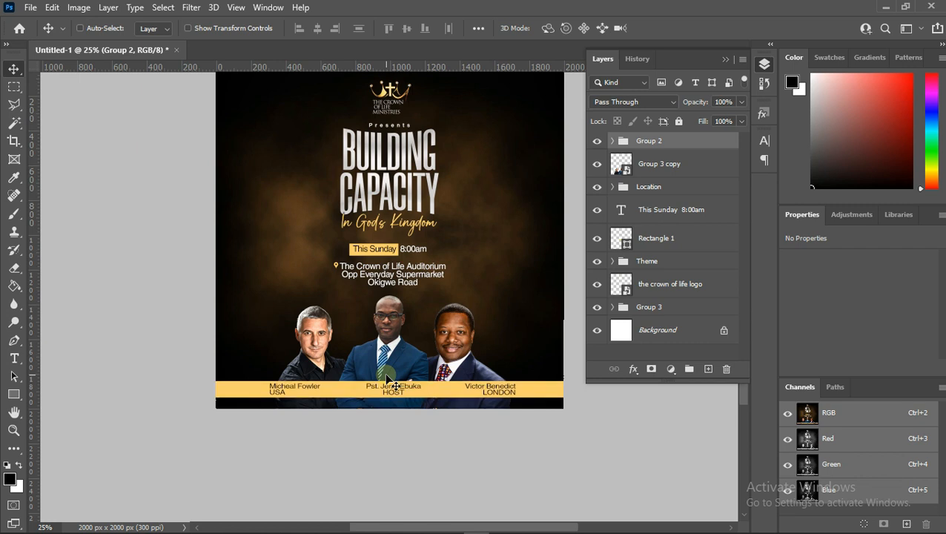
- Select the speaker photos smart object on the canvas and nudge it downward
{"action": "right_click", "coordinate": [409, 354]}
{"action": "left_click", "coordinate": [428, 364]}
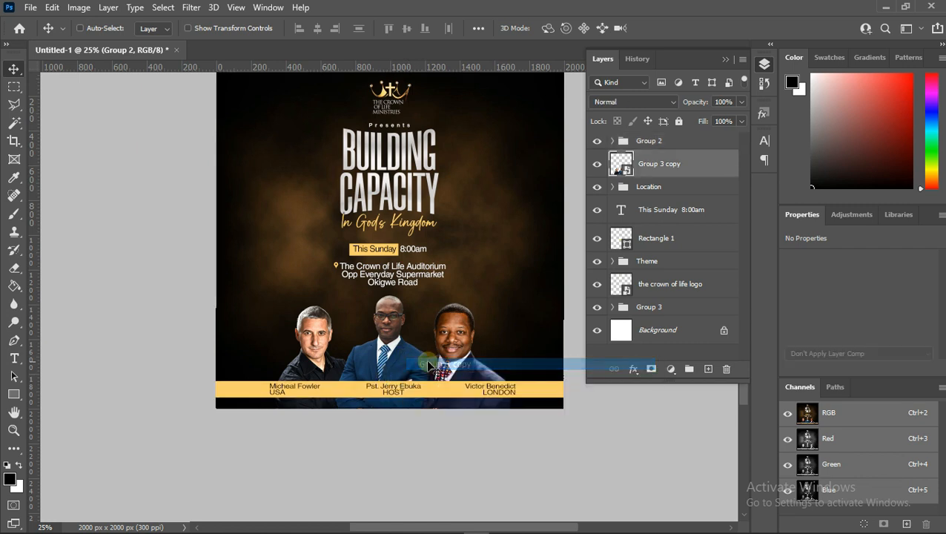
{"action": "key", "text": "Down"}
{"action": "key", "text": "Down"}
{"action": "key", "text": "Down"}
{"action": "key", "text": "Down"}
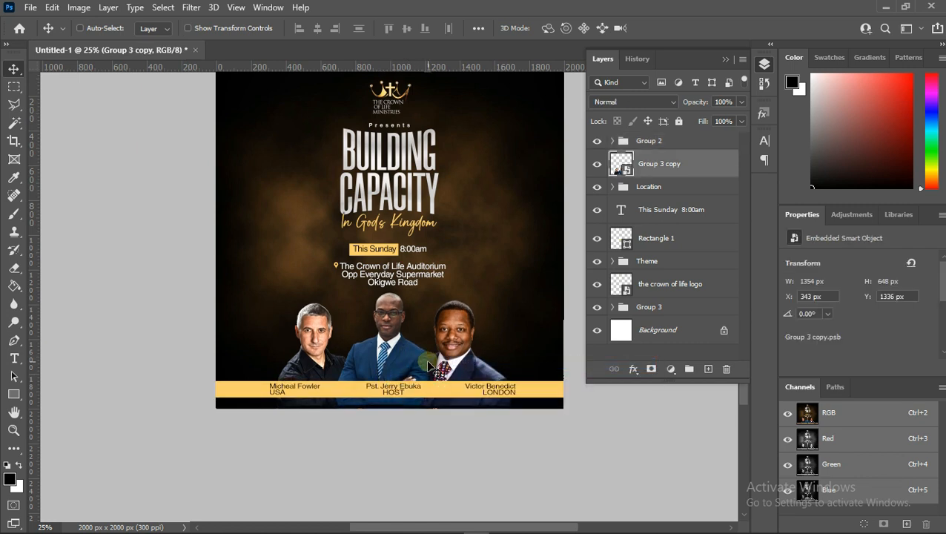
{"action": "key", "text": "Down"}
{"action": "key", "text": "Down"}
{"action": "key", "text": "Down"}
{"action": "key", "text": "Down"}
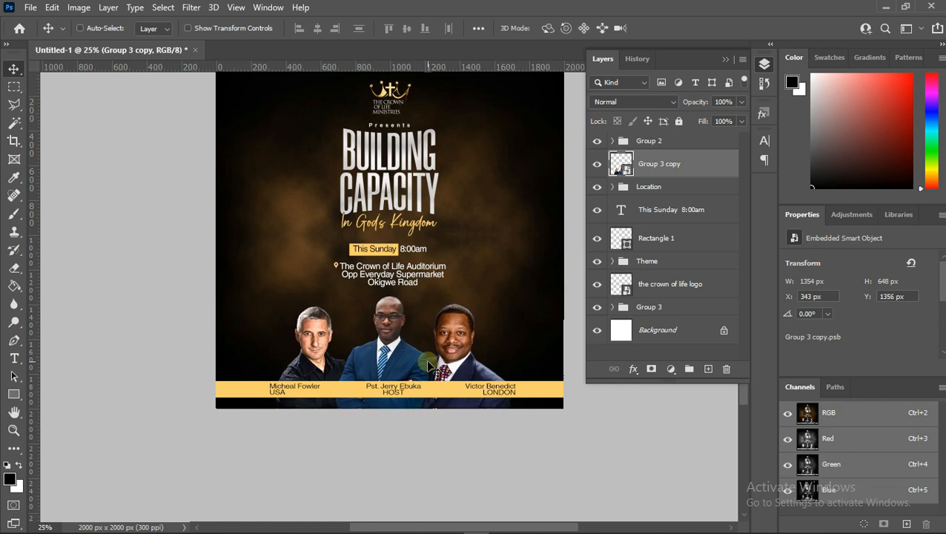
{"action": "key", "text": "Down"}
{"action": "key", "text": "Down"}
{"action": "key", "text": "Down"}
{"action": "key", "text": "Down"}
- Place the HedyGraphicsX (5) city skyline image into the document as an embedded file
{"action": "scroll", "coordinate": [439, 343], "scroll_direction": "up", "scroll_amount": 2}
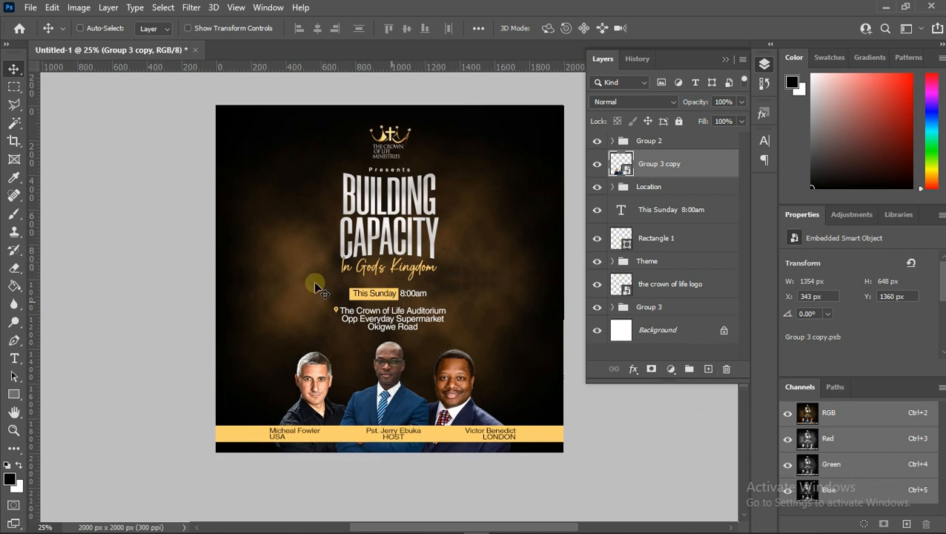
{"action": "left_click", "coordinate": [30, 7]}
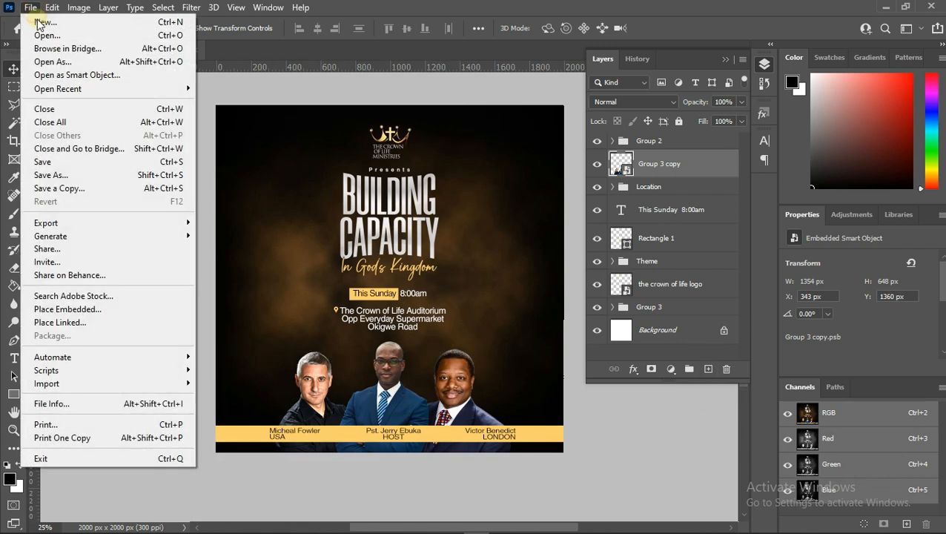
{"action": "left_click", "coordinate": [85, 308]}
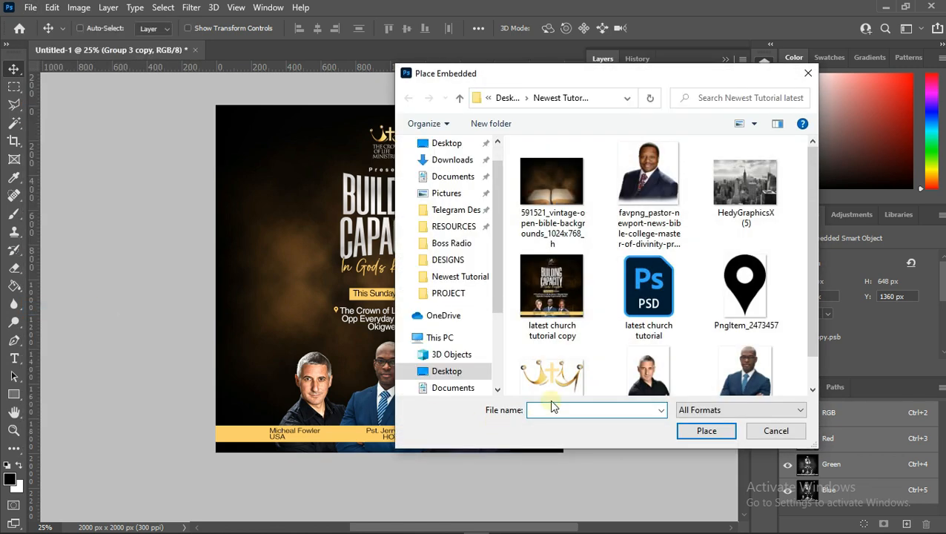
{"action": "scroll", "coordinate": [625, 274], "scroll_direction": "down", "scroll_amount": 1}
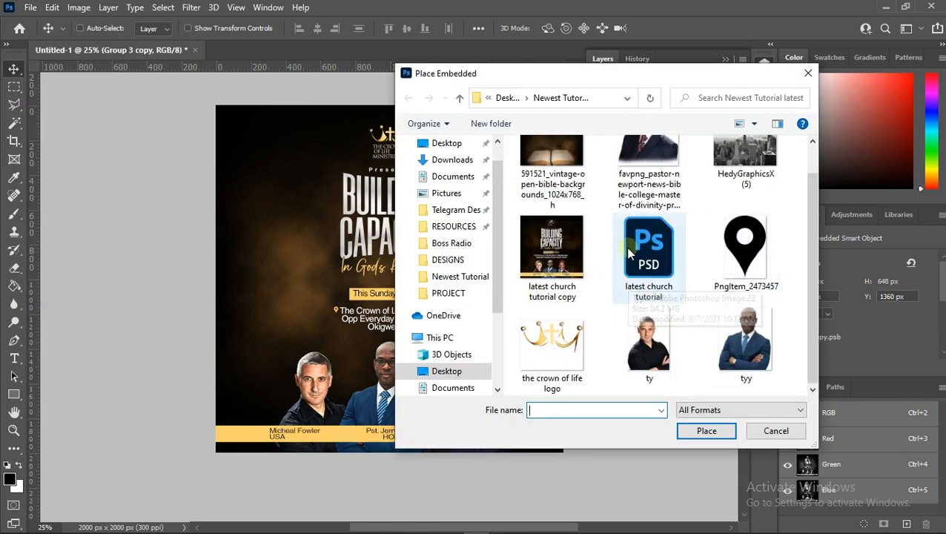
{"action": "scroll", "coordinate": [625, 246], "scroll_direction": "up", "scroll_amount": 1}
{"action": "double_click", "coordinate": [732, 188]}
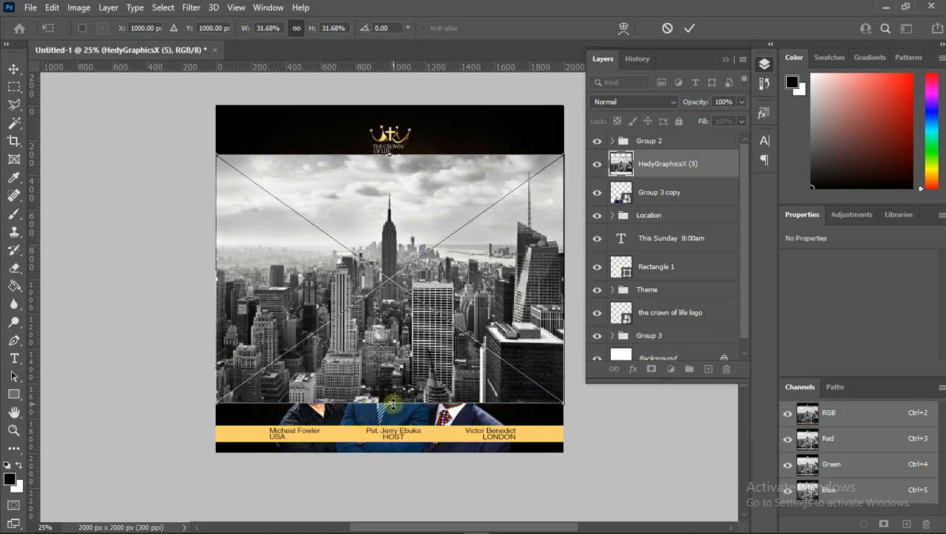
- Enlarge the city image to about 55% to cover the canvas and move its layer just above Group 3
{"action": "left_click_drag", "start_coordinate": [393, 415], "coordinate": [391, 465]}
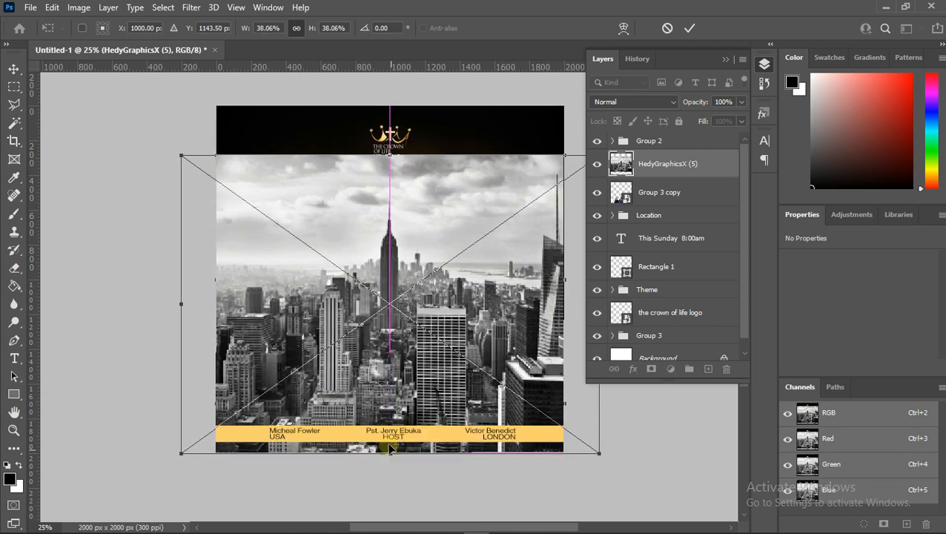
{"action": "left_click_drag", "start_coordinate": [391, 155], "coordinate": [393, 53]}
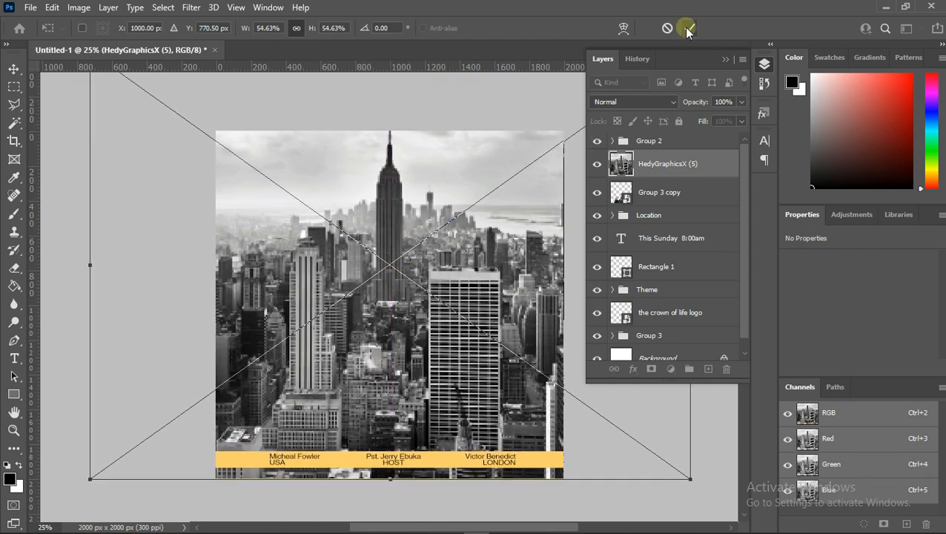
{"action": "left_click", "coordinate": [689, 28]}
{"action": "left_click_drag", "start_coordinate": [661, 165], "coordinate": [645, 300]}
- Convert Group 3 to a smart object
{"action": "right_click", "coordinate": [647, 338]}
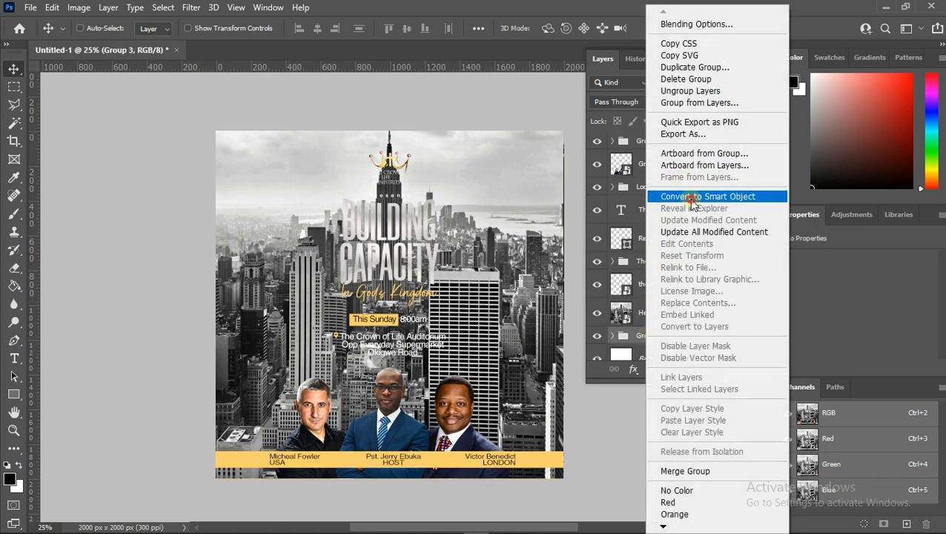
{"action": "left_click", "coordinate": [691, 196]}
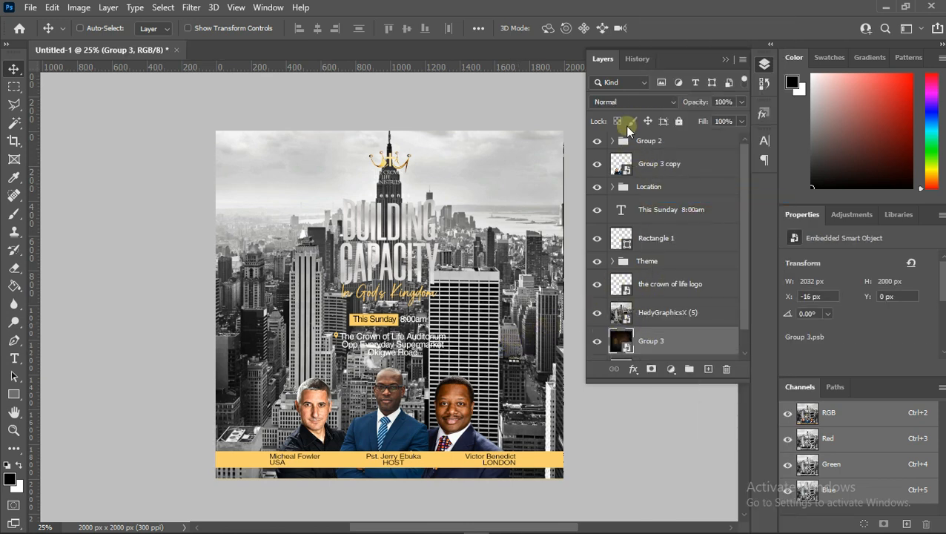
- Set the city skyline layer's blend mode to Multiply
{"action": "left_click", "coordinate": [635, 312]}
{"action": "left_click", "coordinate": [629, 102]}
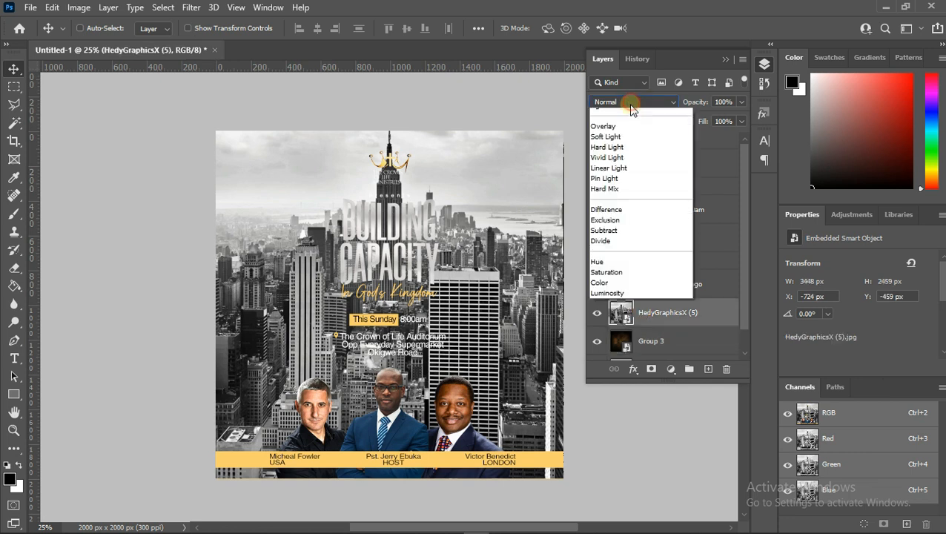
{"action": "left_click", "coordinate": [617, 156]}
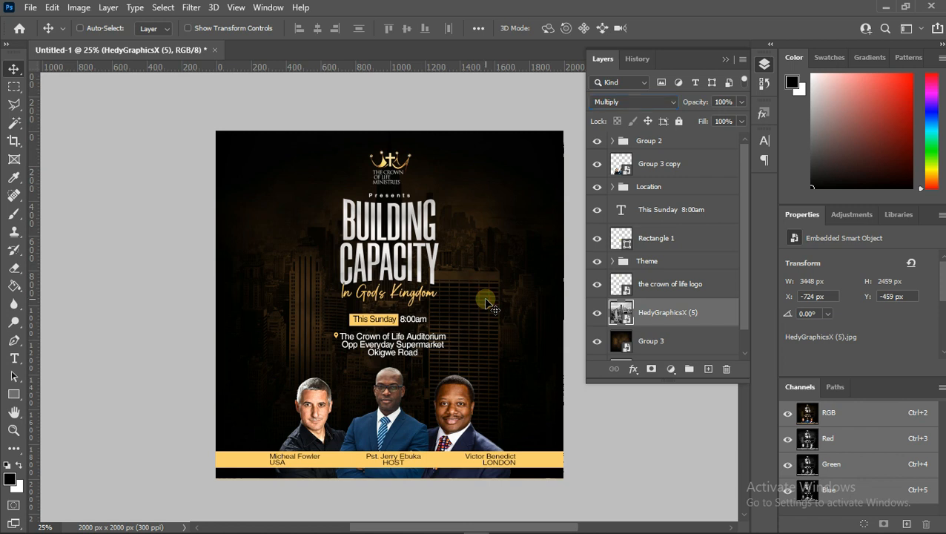
- Free-transform the city skyline image, stretching its top edge upward to about 59% height
{"action": "key", "text": "ctrl+t"}
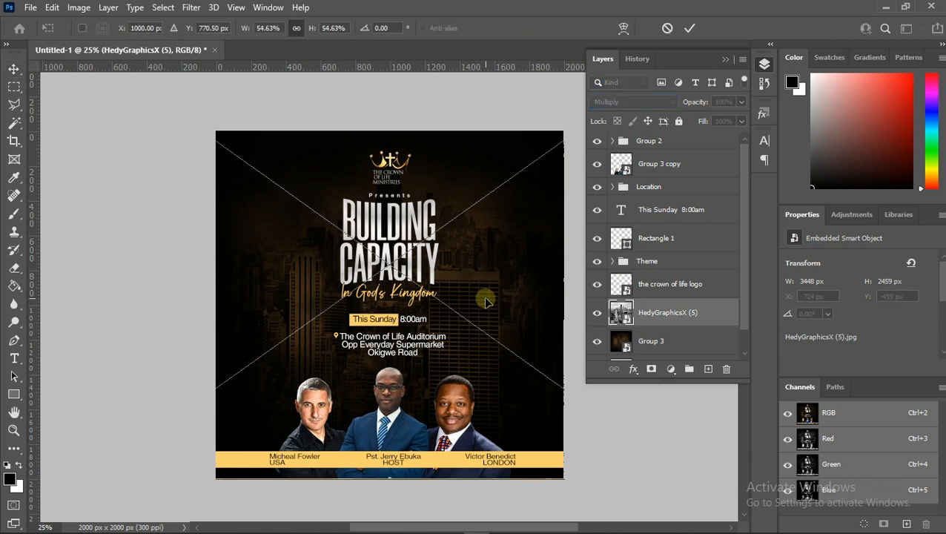
{"action": "scroll", "coordinate": [454, 243], "scroll_direction": "up", "scroll_amount": 3}
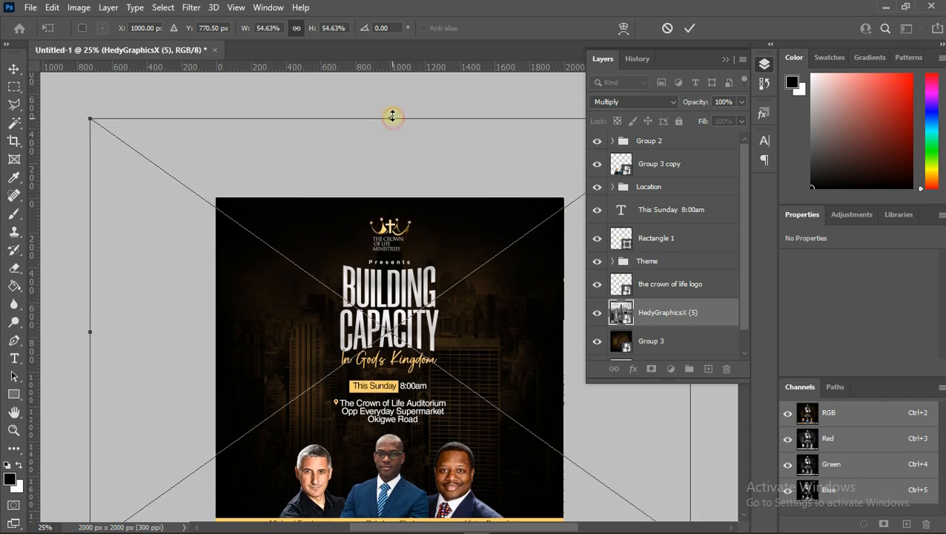
{"action": "left_click_drag", "start_coordinate": [392, 116], "coordinate": [396, 84]}
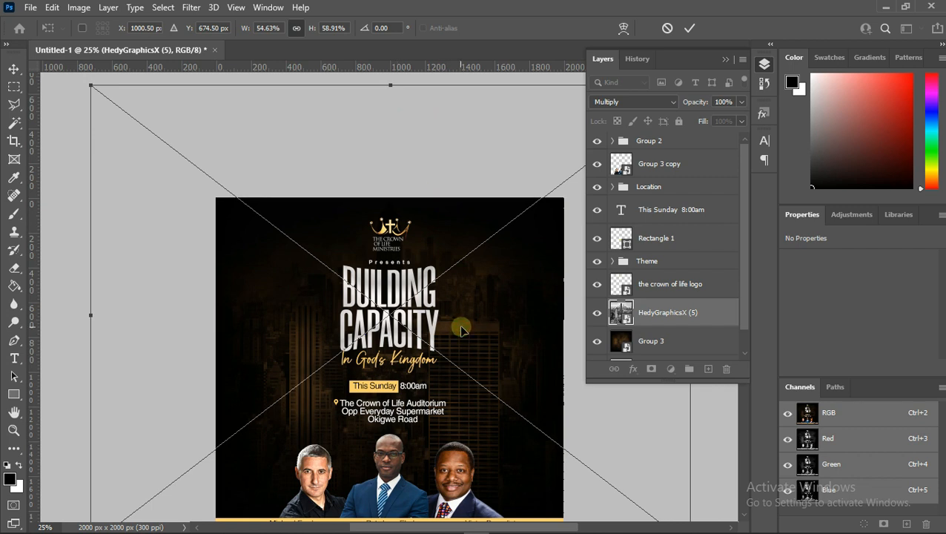
{"action": "left_click_drag", "start_coordinate": [460, 329], "coordinate": [464, 328]}
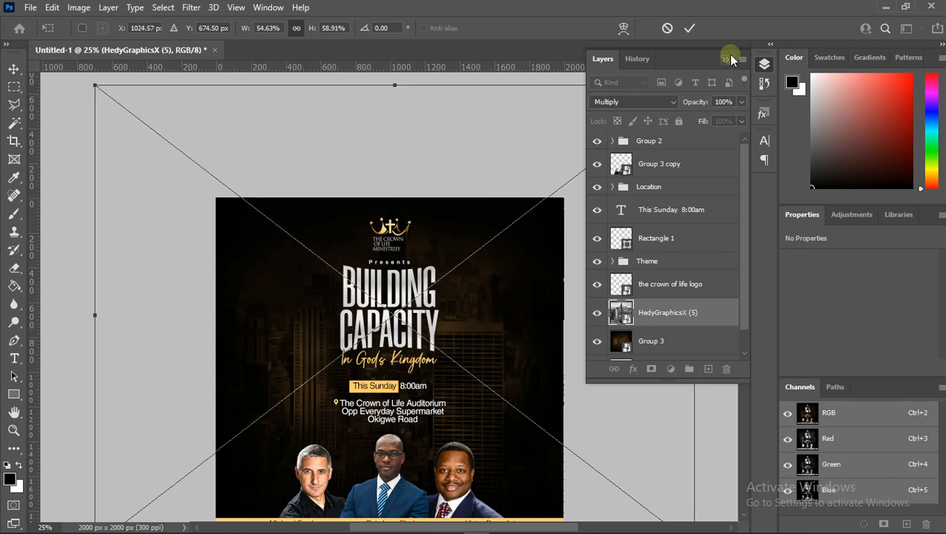
{"action": "left_click", "coordinate": [689, 37]}
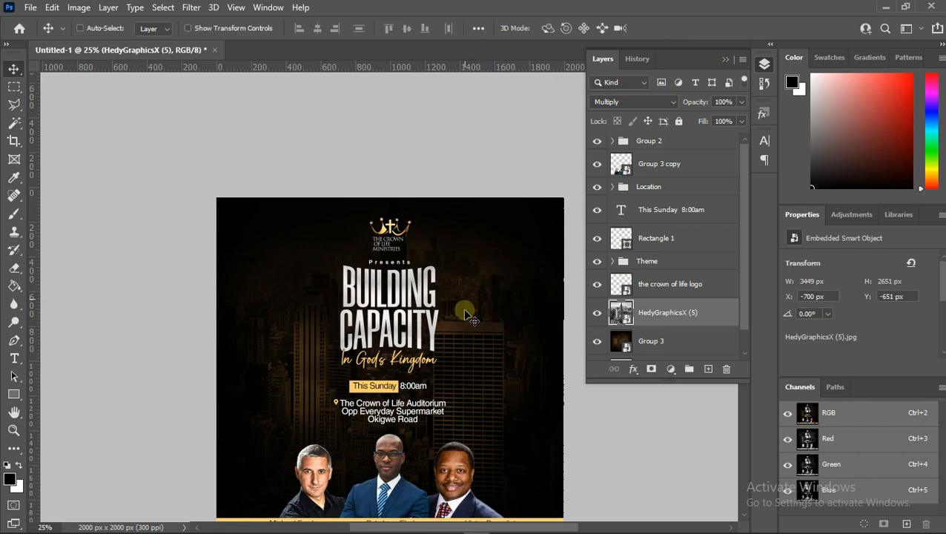
- Try adding Bevel & Emboss to Group 3 through its layer style
{"action": "scroll", "coordinate": [465, 312], "scroll_direction": "down", "scroll_amount": 3}
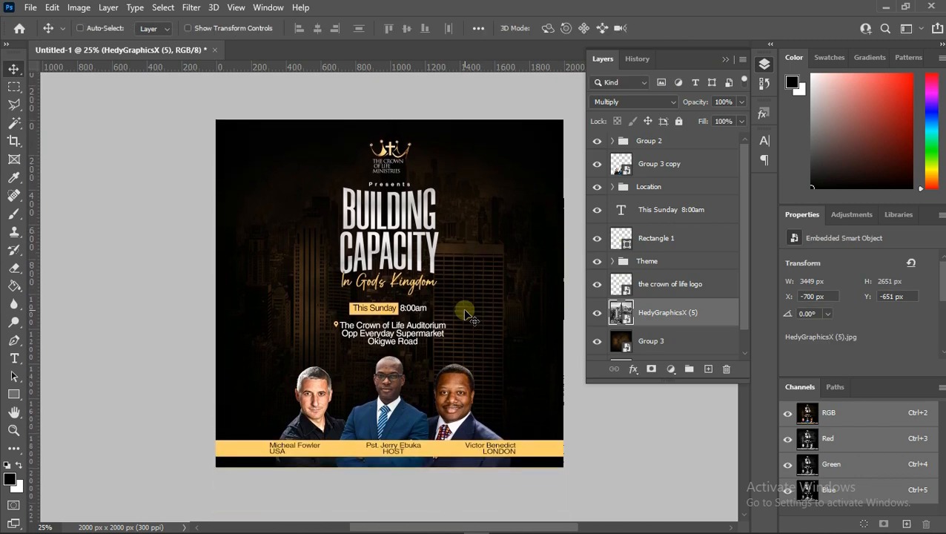
{"action": "left_click", "coordinate": [638, 340]}
{"action": "right_click", "coordinate": [645, 341]}
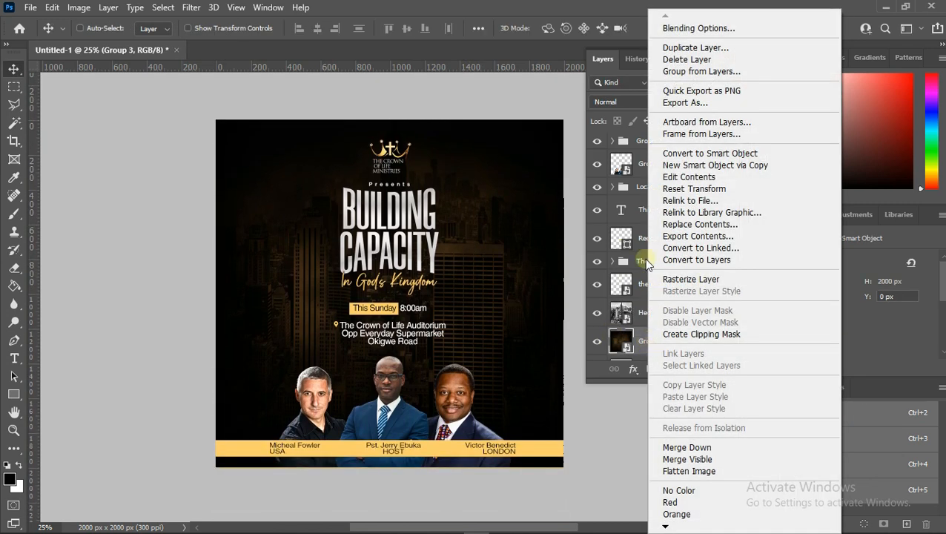
{"action": "left_click", "coordinate": [709, 30]}
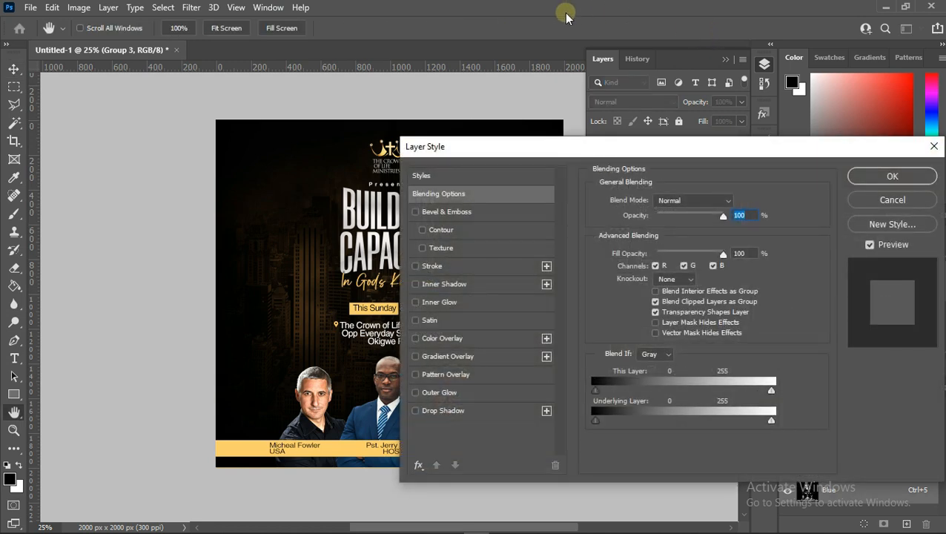
{"action": "left_click", "coordinate": [508, 215]}
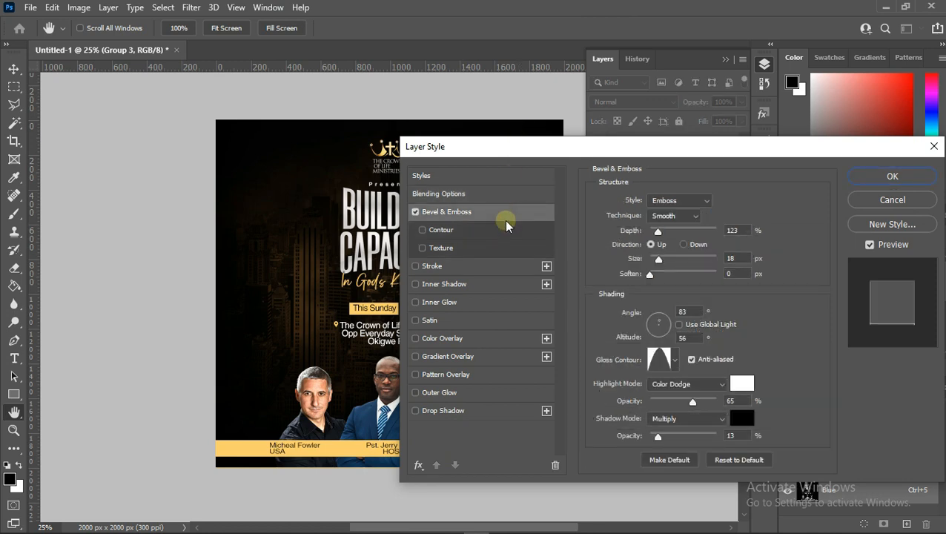
{"action": "left_click", "coordinate": [416, 212]}
{"action": "left_click", "coordinate": [864, 177]}
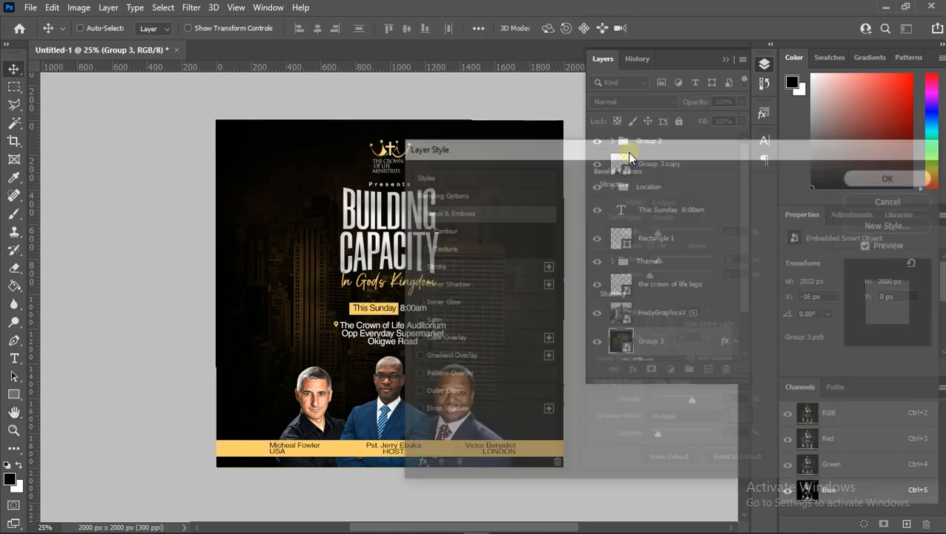
- Apply a Camera Raw Filter to Group 3 using the Heavy vignetting preset
{"action": "left_click", "coordinate": [192, 9]}
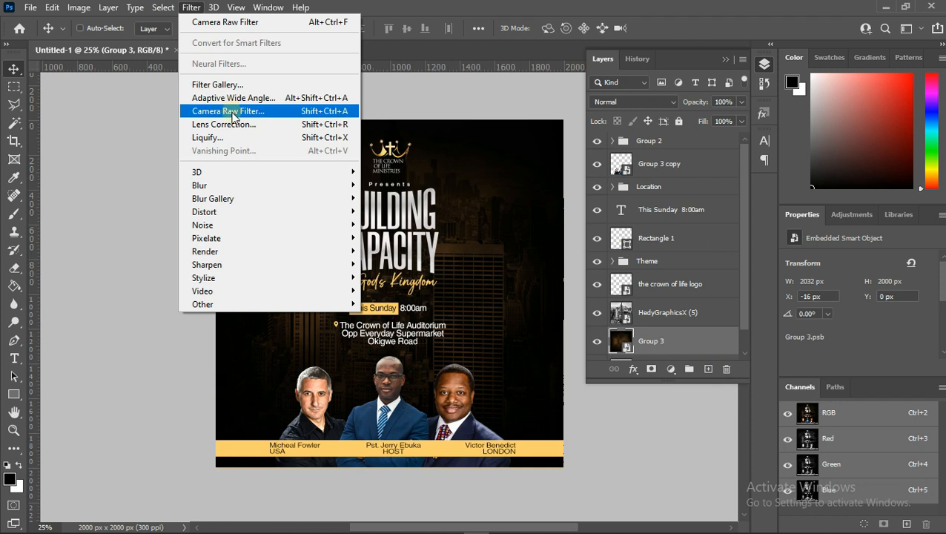
{"action": "left_click", "coordinate": [232, 113]}
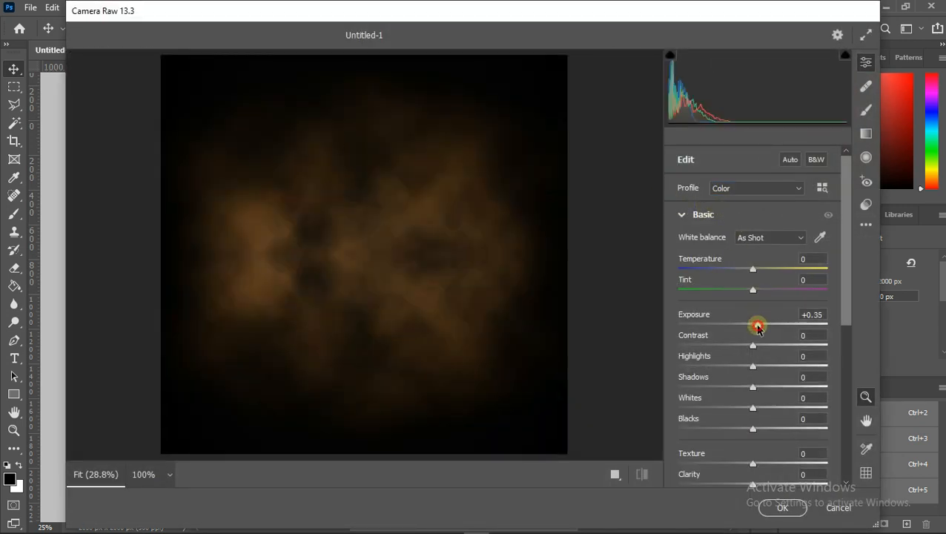
{"action": "scroll", "coordinate": [772, 394], "scroll_direction": "down", "scroll_amount": 5}
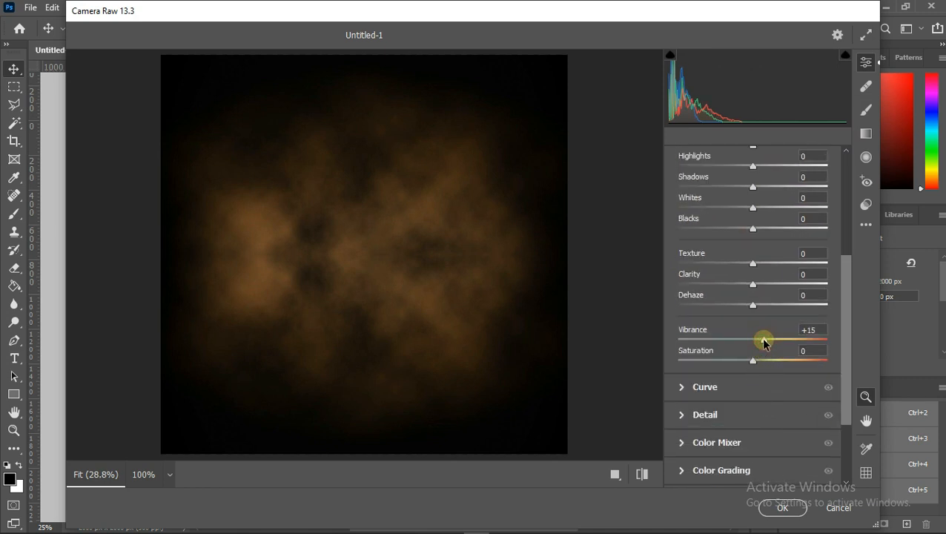
{"action": "left_click", "coordinate": [866, 204]}
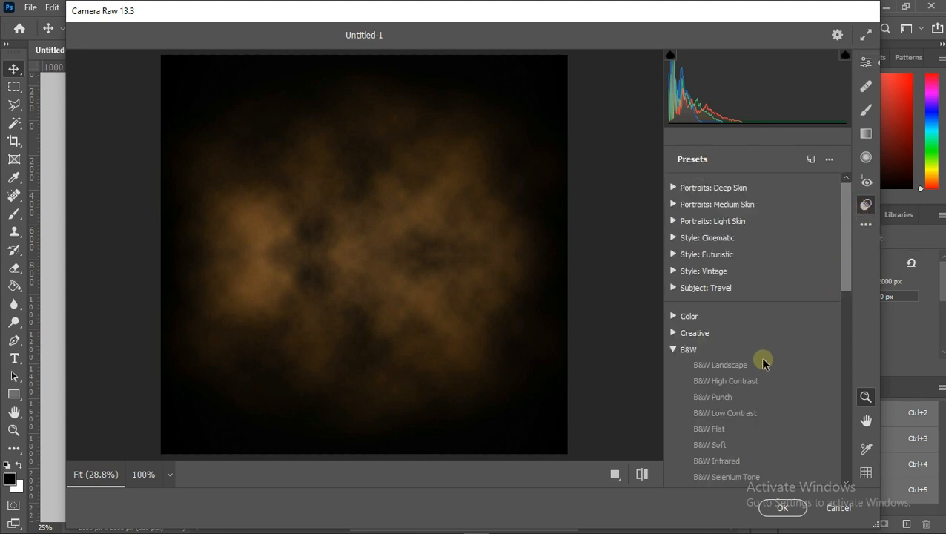
{"action": "scroll", "coordinate": [761, 360], "scroll_direction": "down", "scroll_amount": 10}
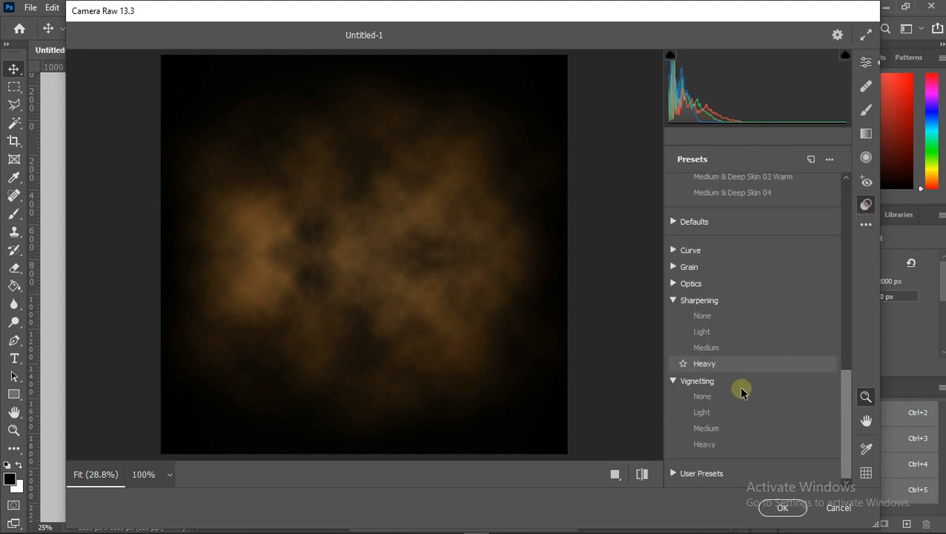
{"action": "left_click", "coordinate": [716, 445]}
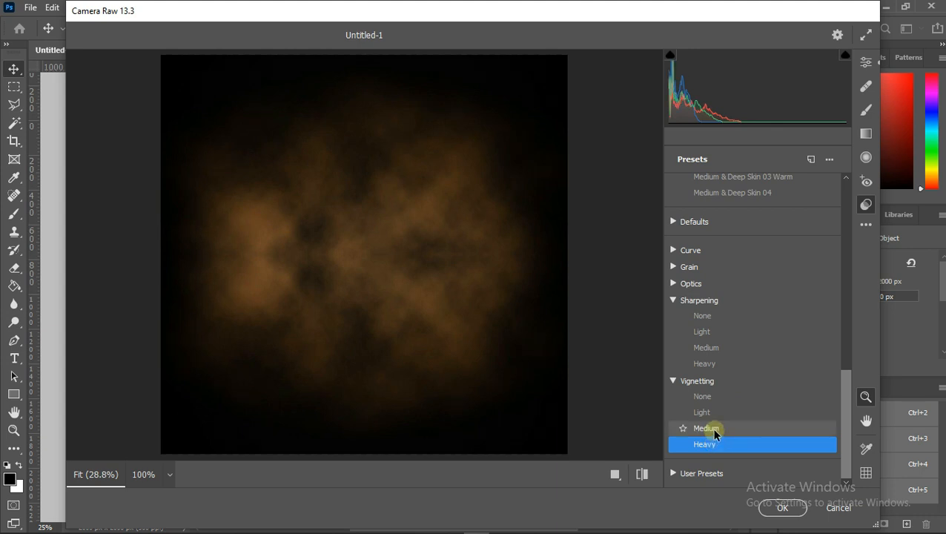
{"action": "left_click", "coordinate": [715, 445]}
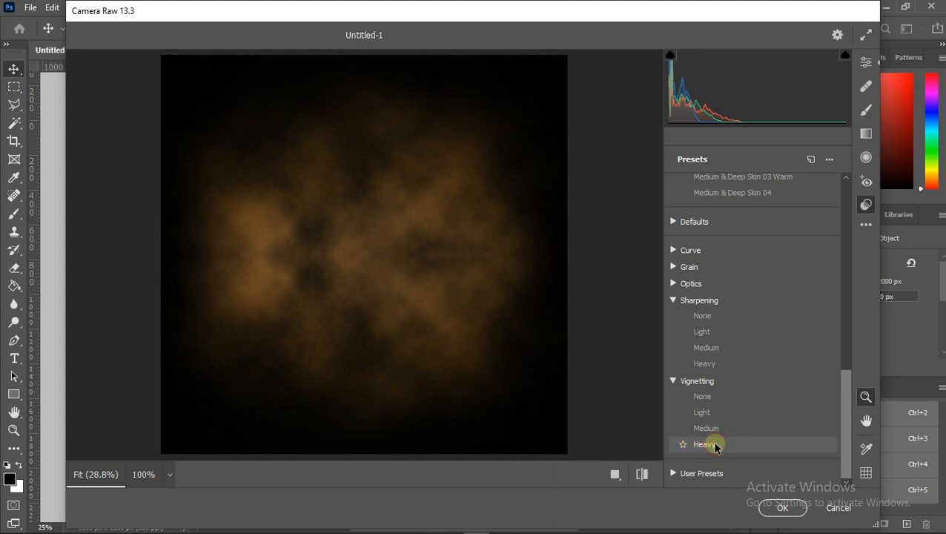
{"action": "left_click", "coordinate": [780, 508]}
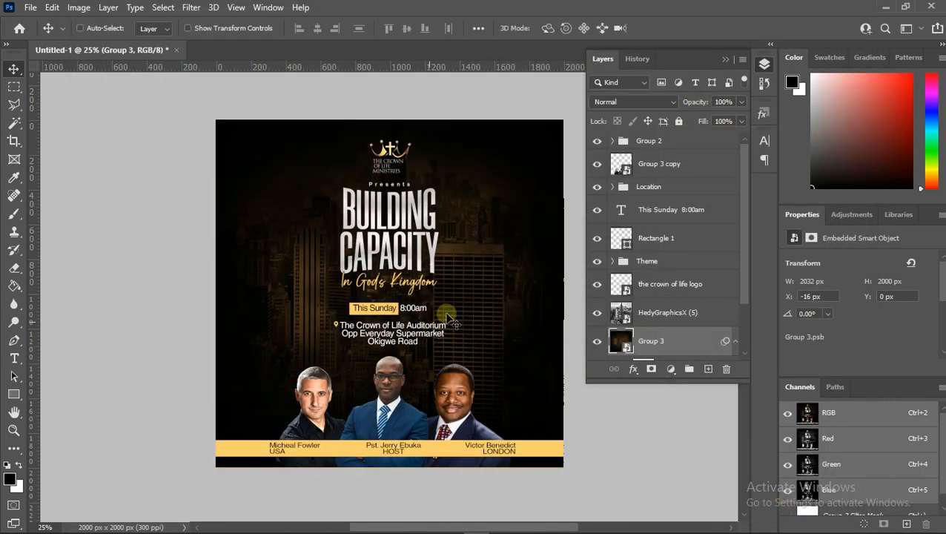
- Lower the city skyline layer's fill to 70%
{"action": "left_click", "coordinate": [671, 300]}
{"action": "left_click", "coordinate": [741, 123]}
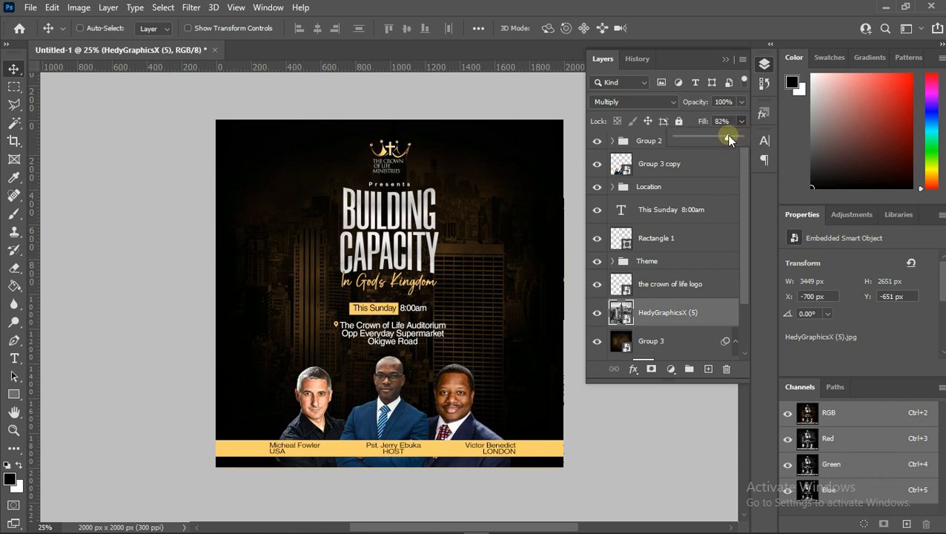
{"action": "left_click_drag", "start_coordinate": [730, 134], "coordinate": [720, 138]}
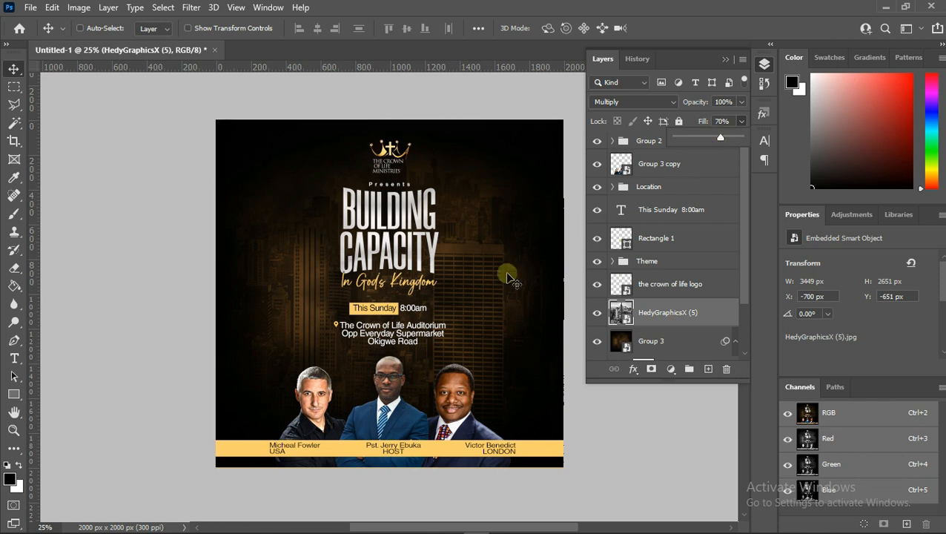
- Select the BUILDING CAPACITY layer and duplicate it
{"action": "right_click", "coordinate": [429, 261]}
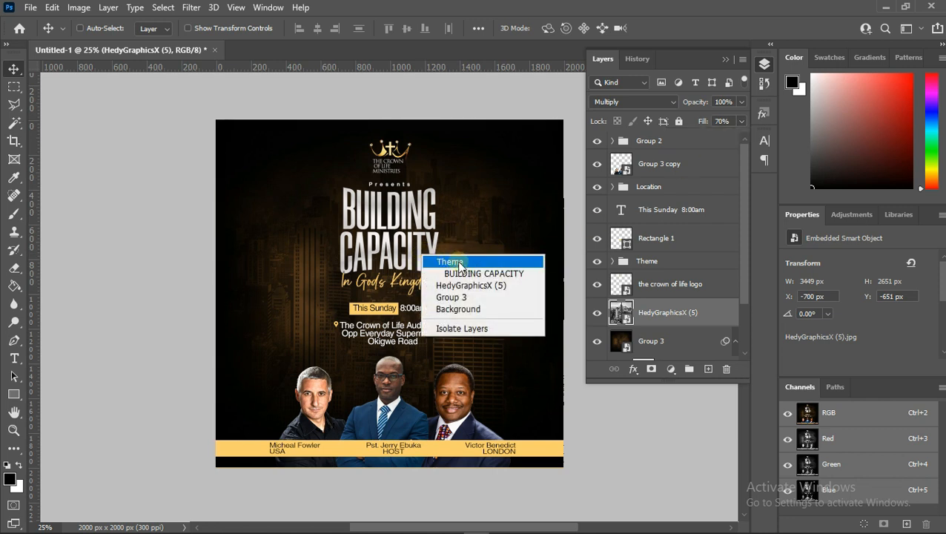
{"action": "left_click", "coordinate": [475, 272]}
{"action": "scroll", "coordinate": [639, 307], "scroll_direction": "down", "scroll_amount": 3}
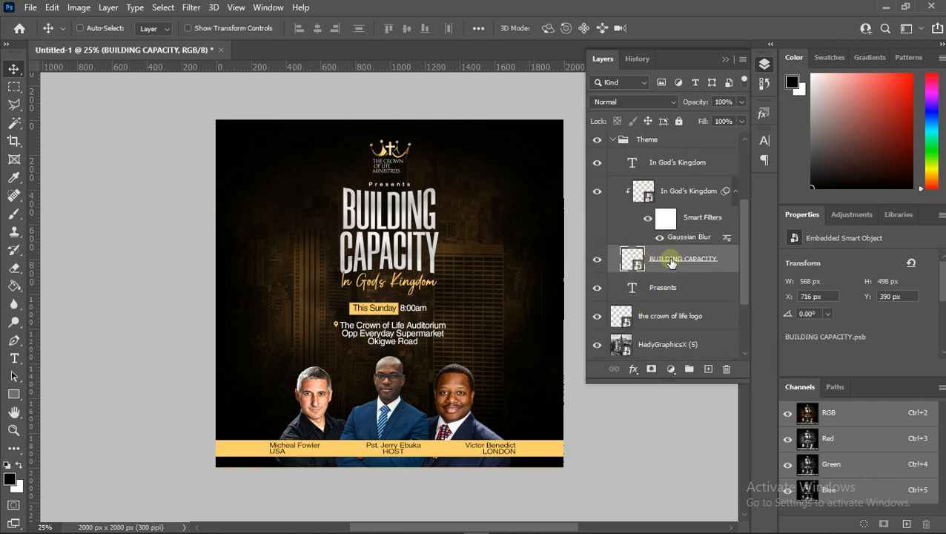
{"action": "key", "text": "ctrl+j"}
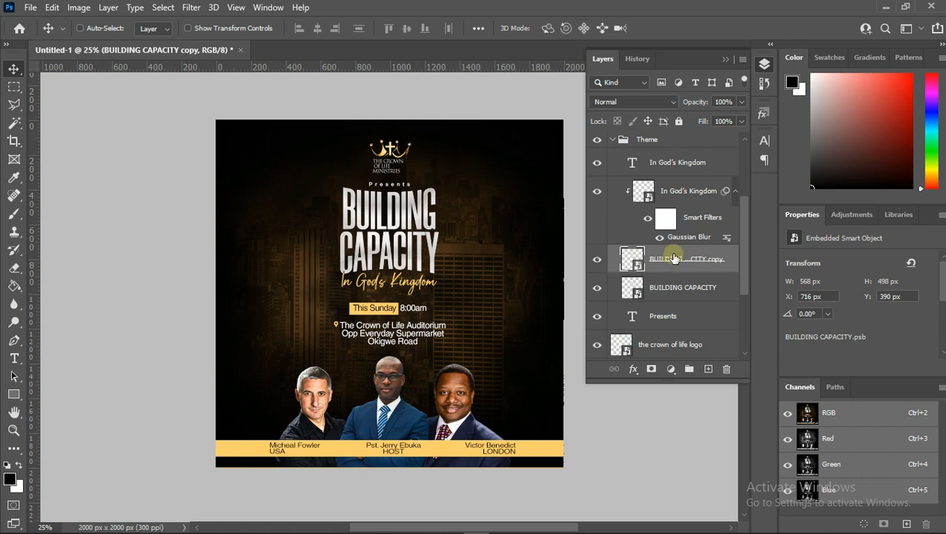
- Apply a Gaussian Blur with a 7.4 pixel radius to the BUILDING CAPACITY copy
{"action": "left_click", "coordinate": [192, 7]}
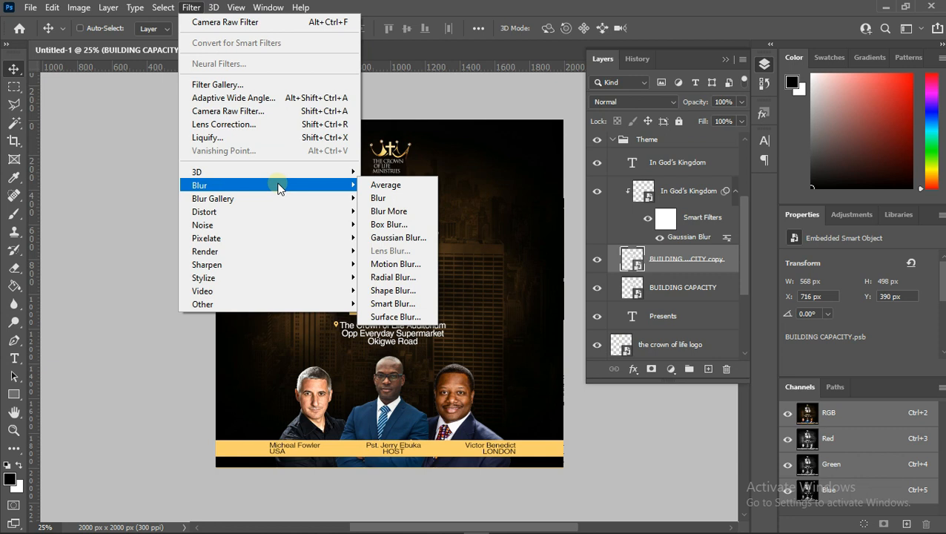
{"action": "left_click", "coordinate": [398, 237]}
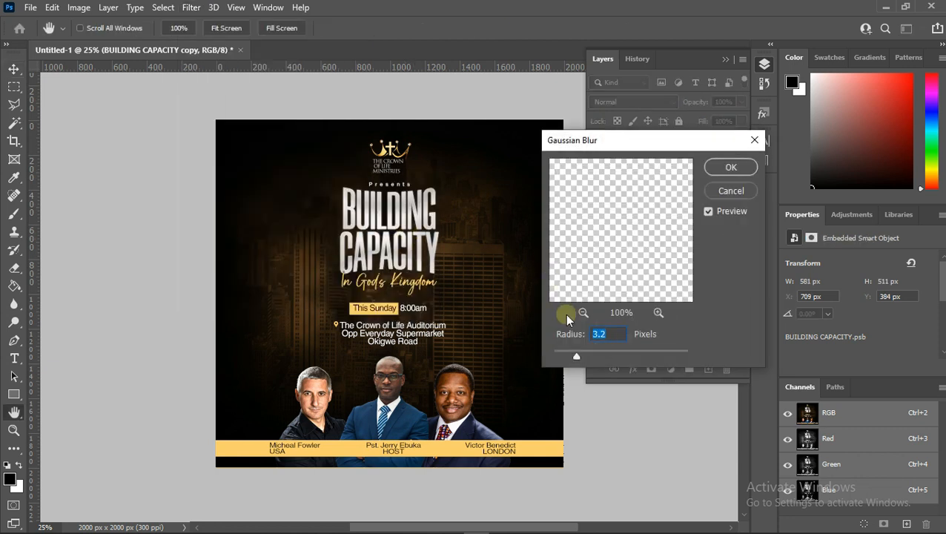
{"action": "left_click_drag", "start_coordinate": [578, 354], "coordinate": [597, 354]}
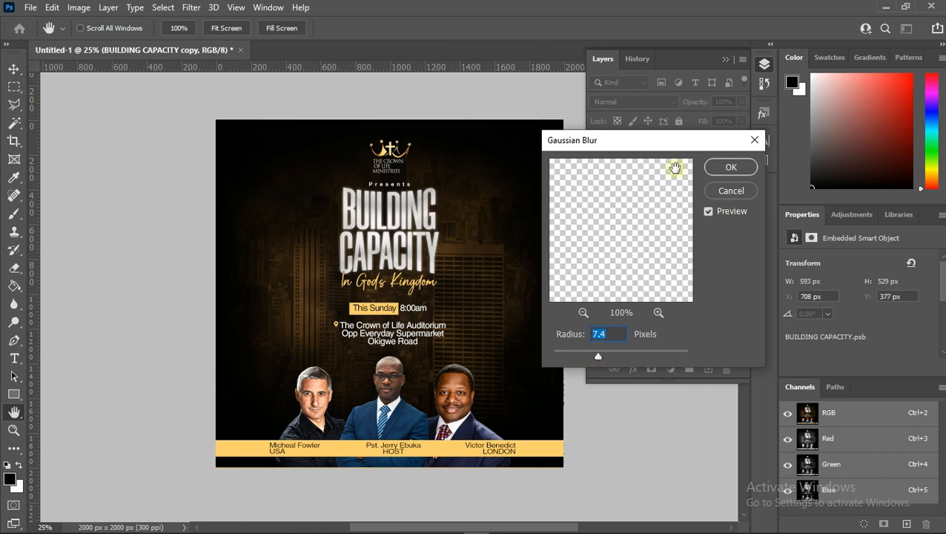
{"action": "left_click", "coordinate": [730, 167]}
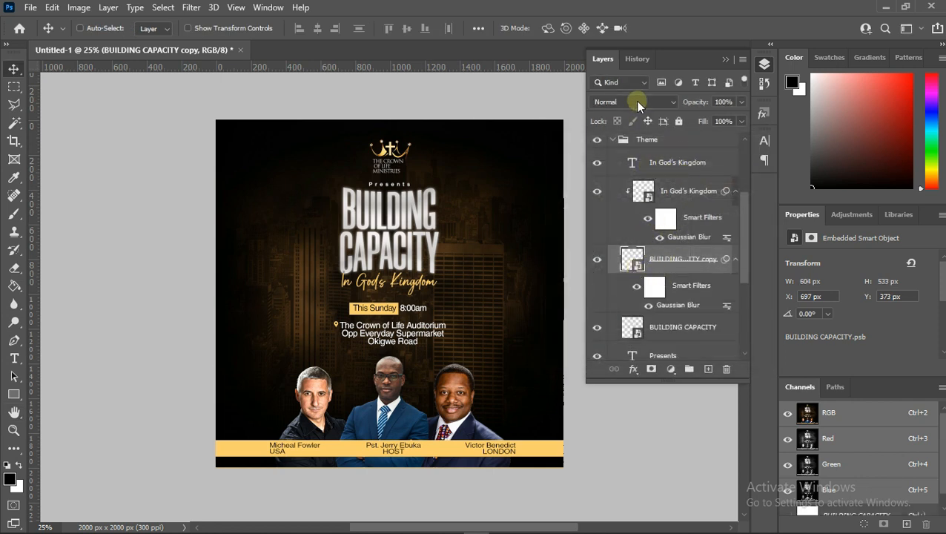
- Set the BUILDING CAPACITY copy's blend mode to Screen and reduce its Gaussian Blur radius to about 5 pixels
{"action": "left_click", "coordinate": [635, 102]}
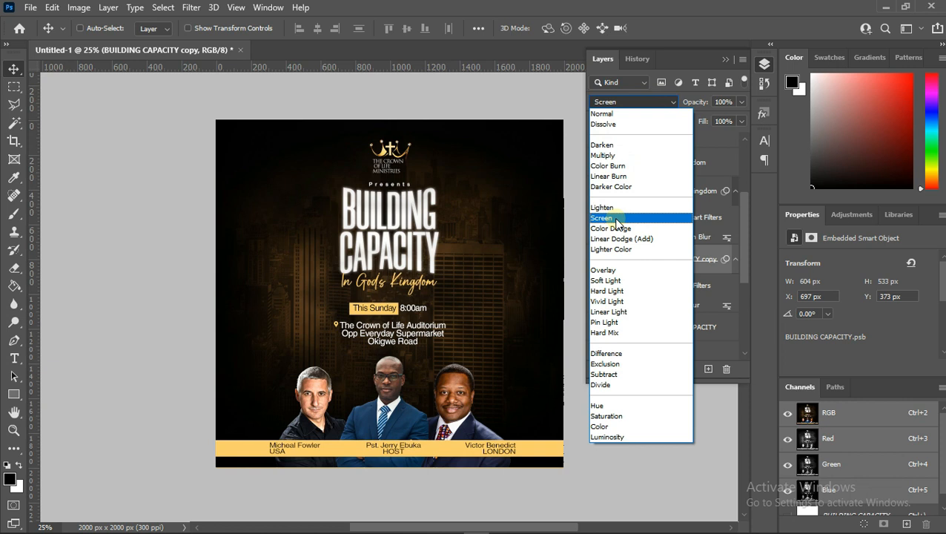
{"action": "left_click", "coordinate": [616, 220]}
{"action": "double_click", "coordinate": [676, 305]}
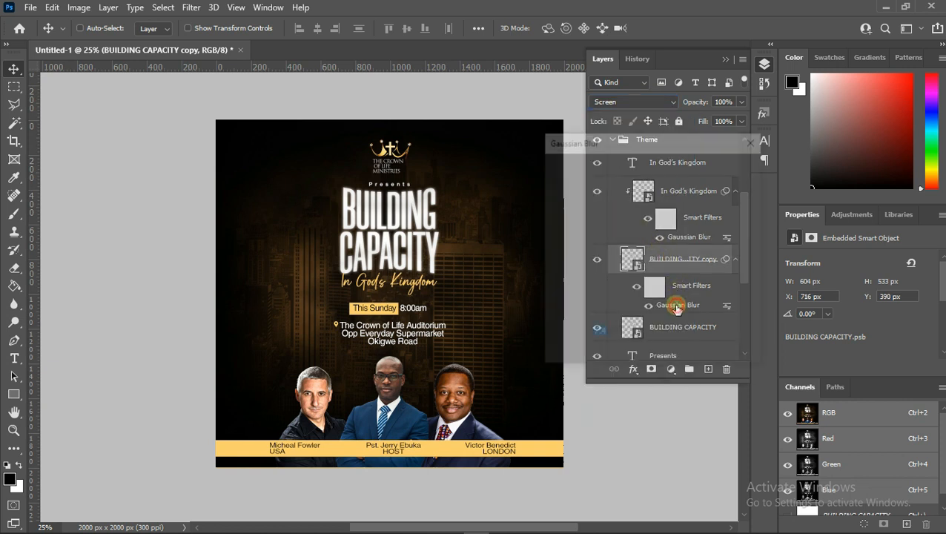
{"action": "left_click_drag", "start_coordinate": [595, 355], "coordinate": [593, 356]}
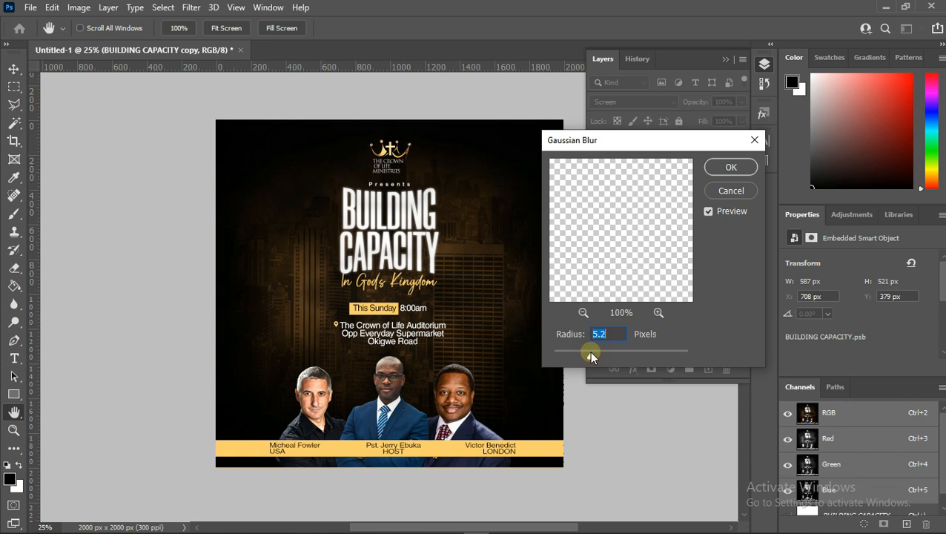
{"action": "left_click_drag", "start_coordinate": [589, 354], "coordinate": [587, 357]}
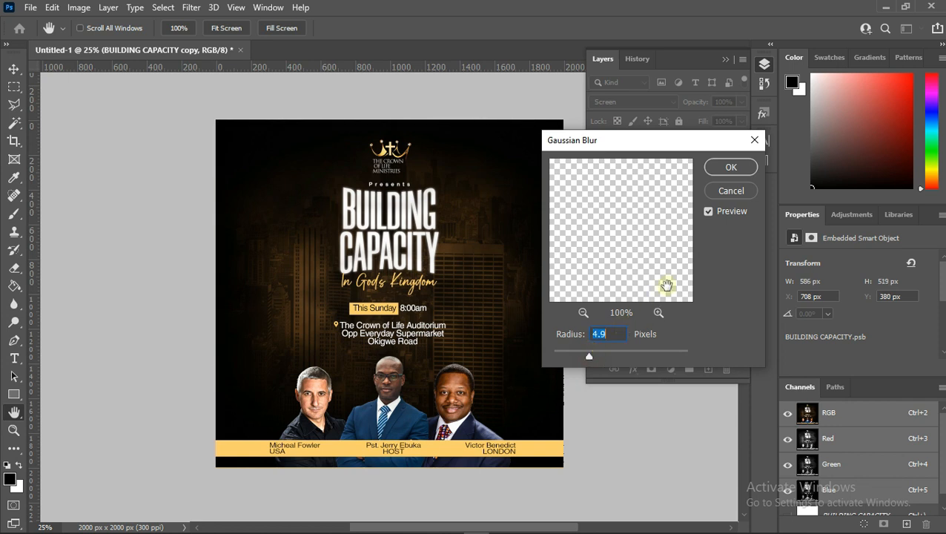
{"action": "left_click", "coordinate": [735, 167]}
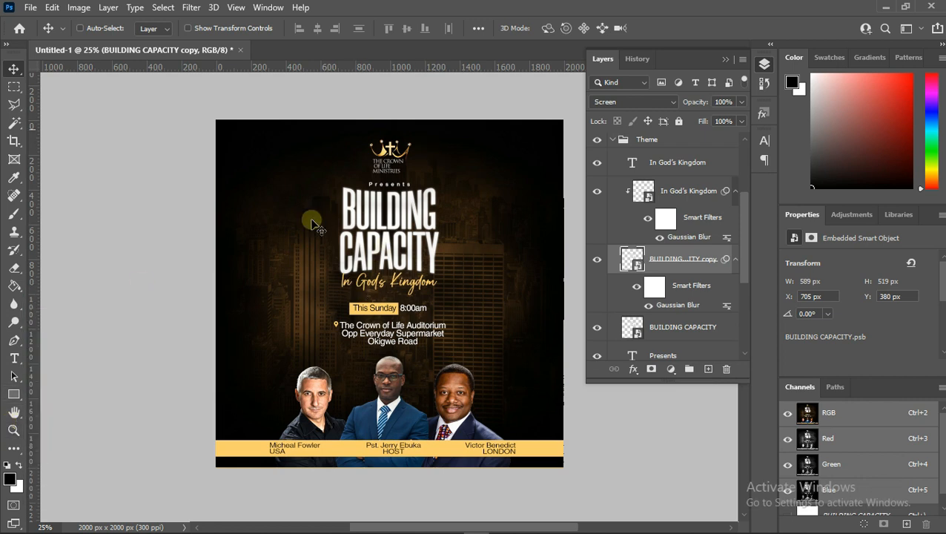
- Group the Location folder, This Sunday text and Rectangle 1 layers together
{"action": "right_click", "coordinate": [372, 216]}
{"action": "left_click", "coordinate": [393, 224]}
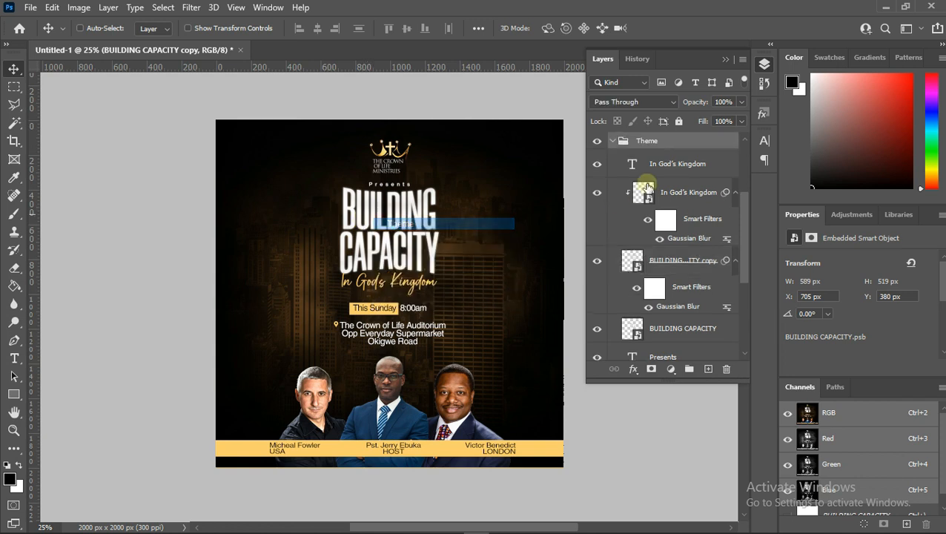
{"action": "left_click", "coordinate": [612, 194]}
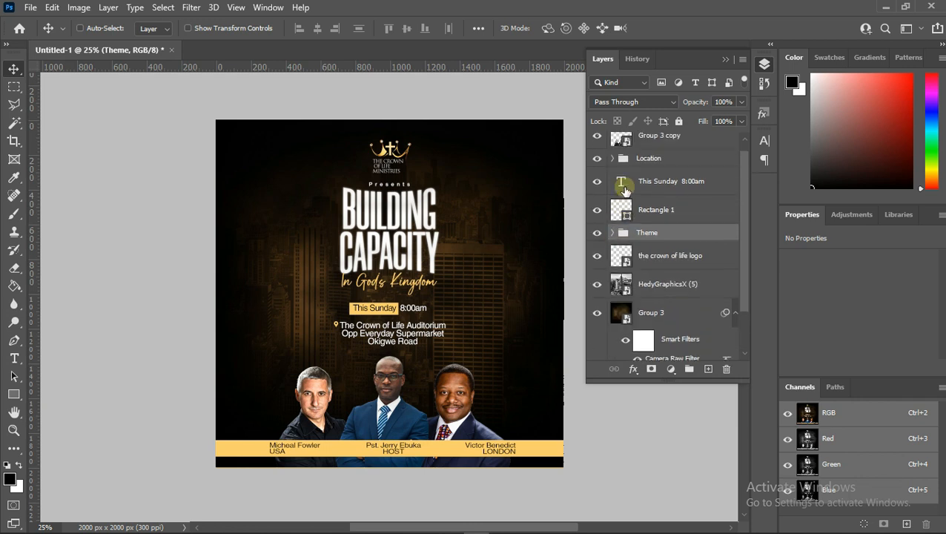
{"action": "left_click", "coordinate": [641, 189]}
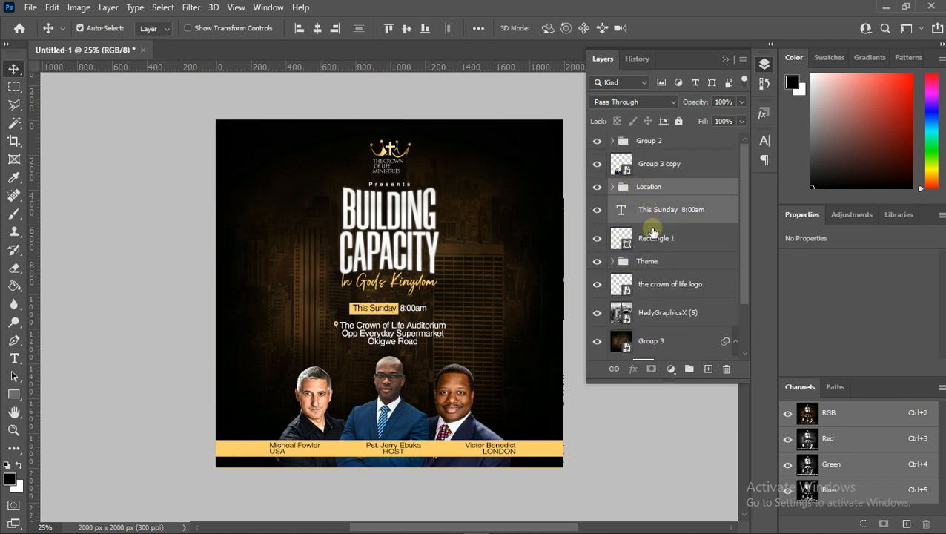
{"action": "left_click", "coordinate": [655, 238], "text": "shift"}
{"action": "key", "text": "ctrl+g"}
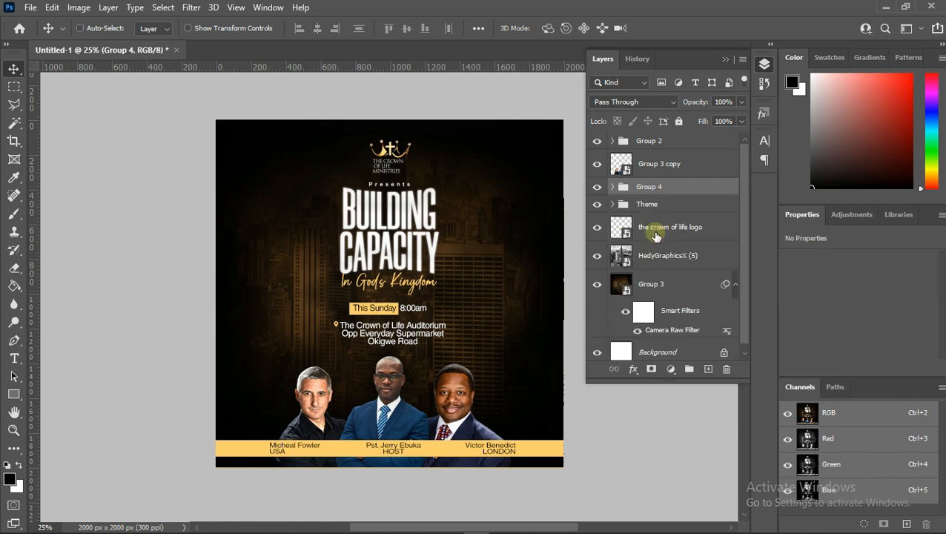
- Rename Group 4 as "Time and Locatio"
{"action": "left_click", "coordinate": [646, 186]}
{"action": "double_click", "coordinate": [648, 186]}
{"action": "type", "text": "Time and Locatio"}
{"action": "key", "text": "Return"}
- Select the Location layer on the canvas and nudge it upward about 20 pixels
{"action": "left_click_drag", "start_coordinate": [648, 189], "coordinate": [406, 341]}
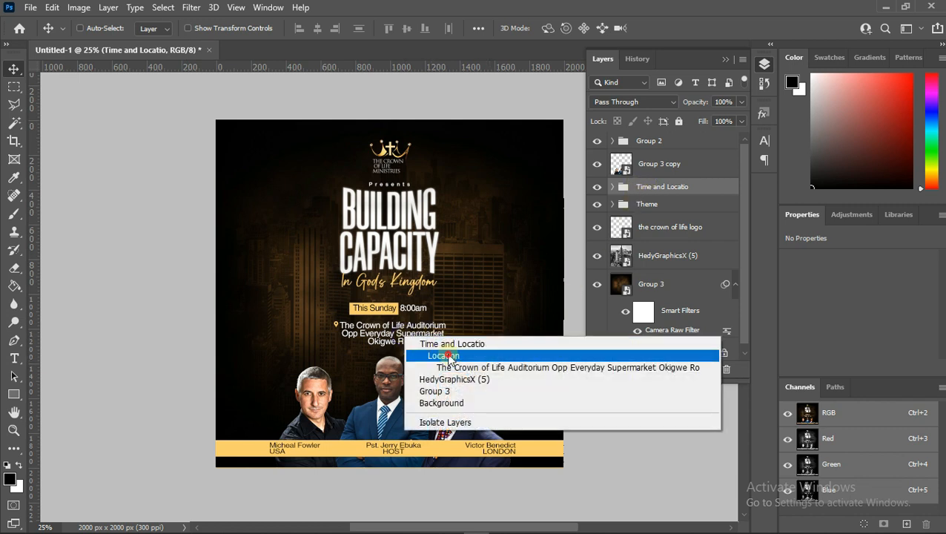
{"action": "left_click", "coordinate": [448, 355]}
{"action": "key", "text": "shift+Up"}
{"action": "key", "text": "shift+Up"}
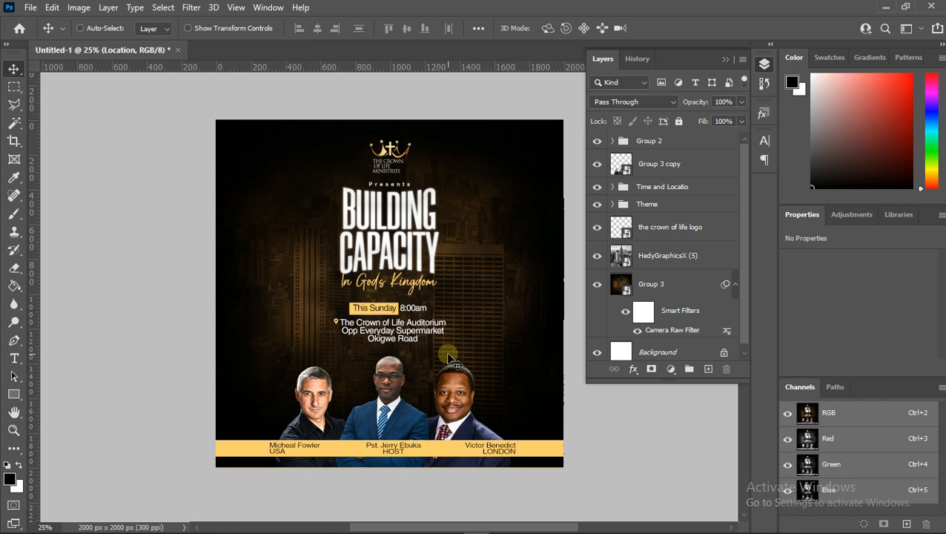
{"action": "key", "text": "Up"}
{"action": "key", "text": "Down"}
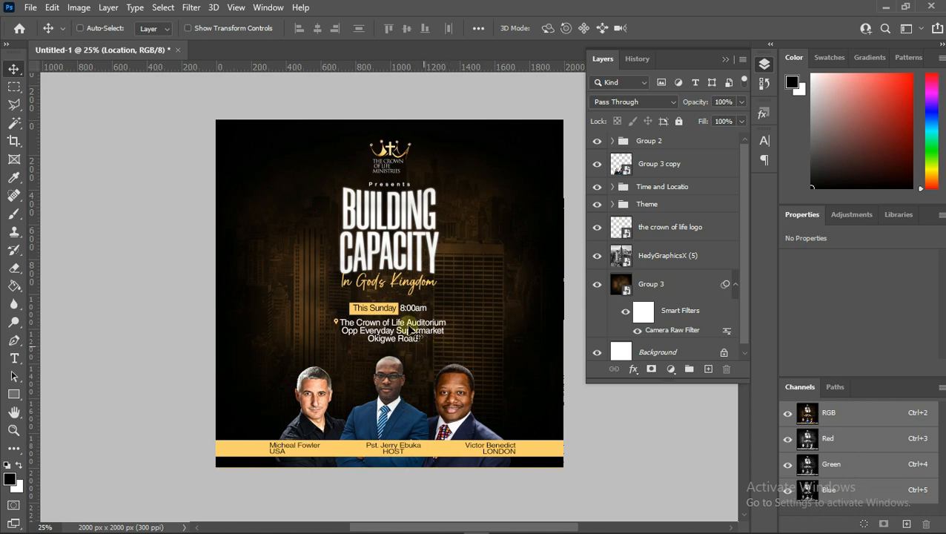
- Select the Time and Locatio group from the canvas and nudge it up 3 pixels
{"action": "right_click", "coordinate": [394, 311]}
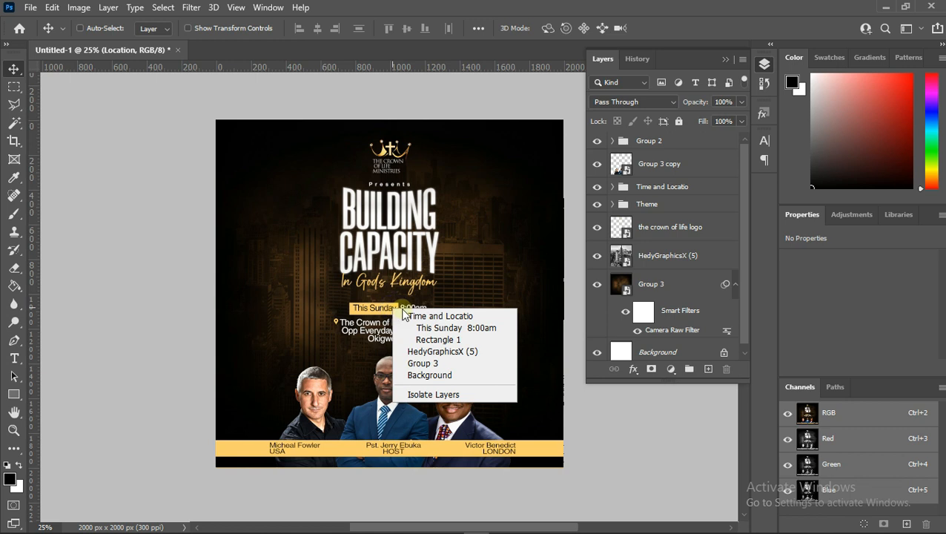
{"action": "left_click", "coordinate": [440, 316]}
{"action": "key", "text": "Up"}
{"action": "key", "text": "Up"}
{"action": "key", "text": "Up"}
{"action": "key", "text": "Up"}
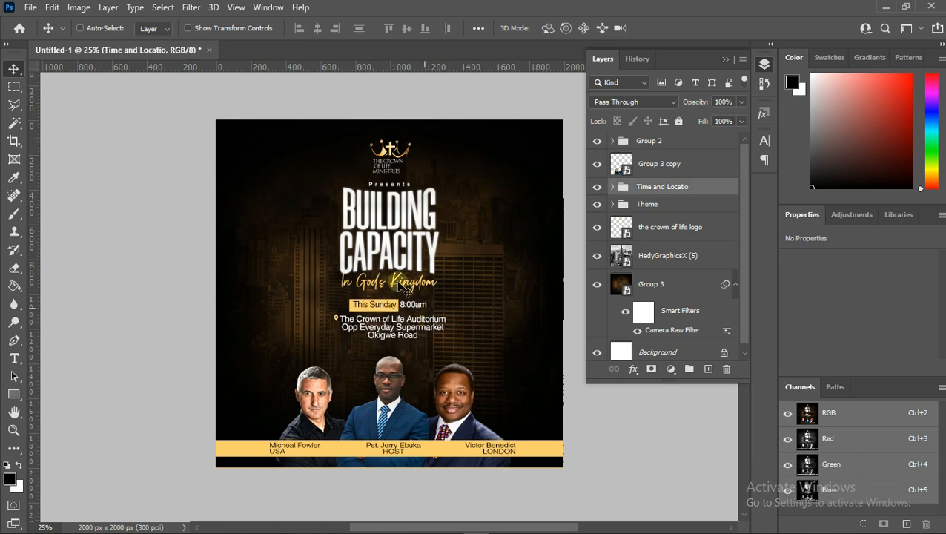
- Select the crown of life logo layer from the canvas and nudge it down 3 pixels
{"action": "right_click", "coordinate": [398, 157]}
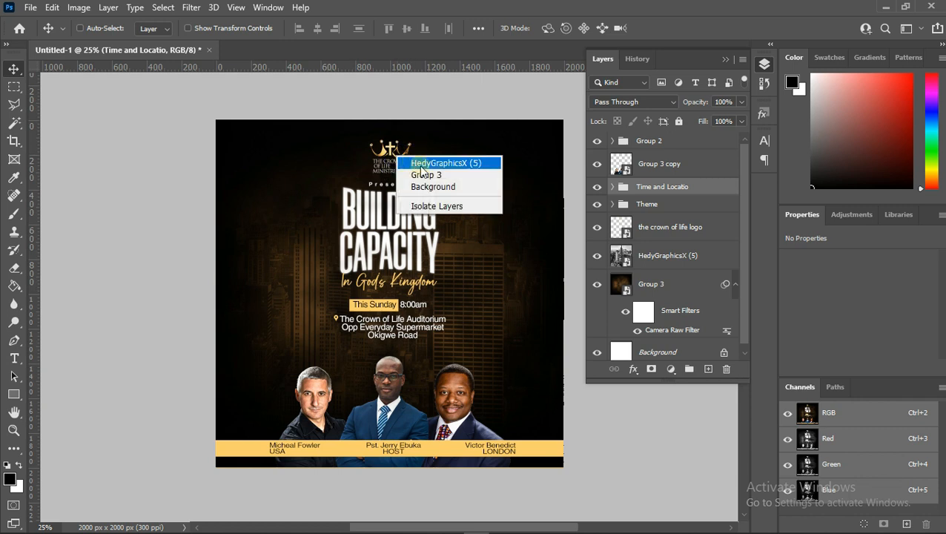
{"action": "right_click", "coordinate": [389, 152]}
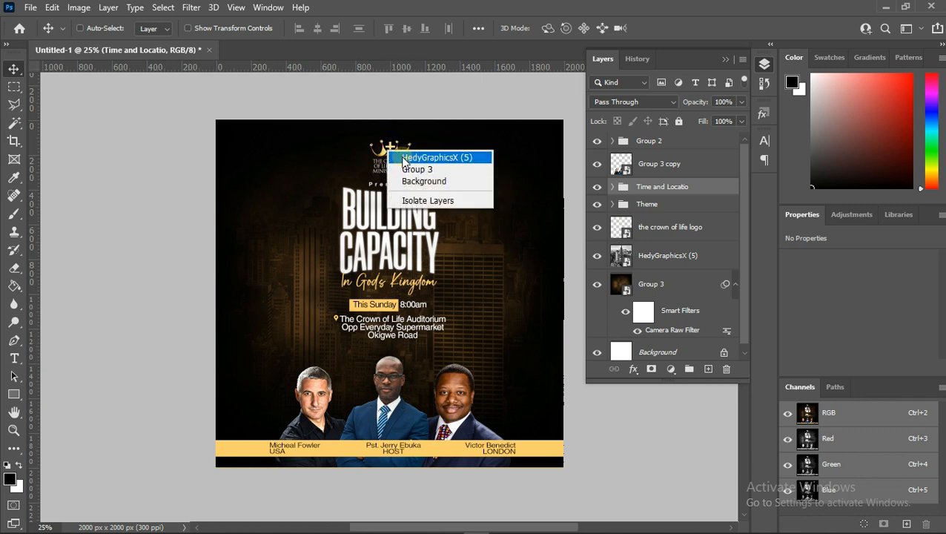
{"action": "right_click", "coordinate": [388, 150]}
{"action": "left_click", "coordinate": [404, 161]}
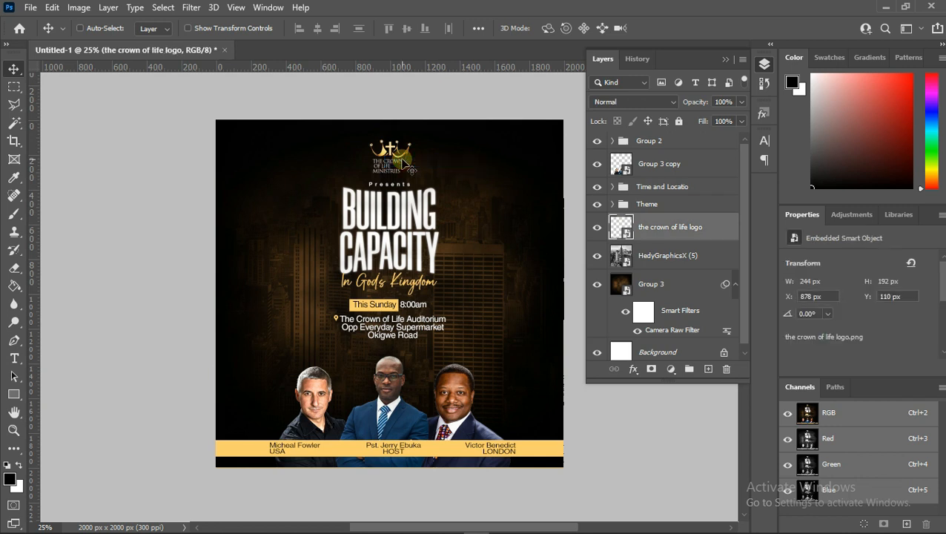
{"action": "key", "text": "Down"}
{"action": "key", "text": "Down"}
{"action": "key", "text": "Down"}
{"action": "key", "text": "Down"}
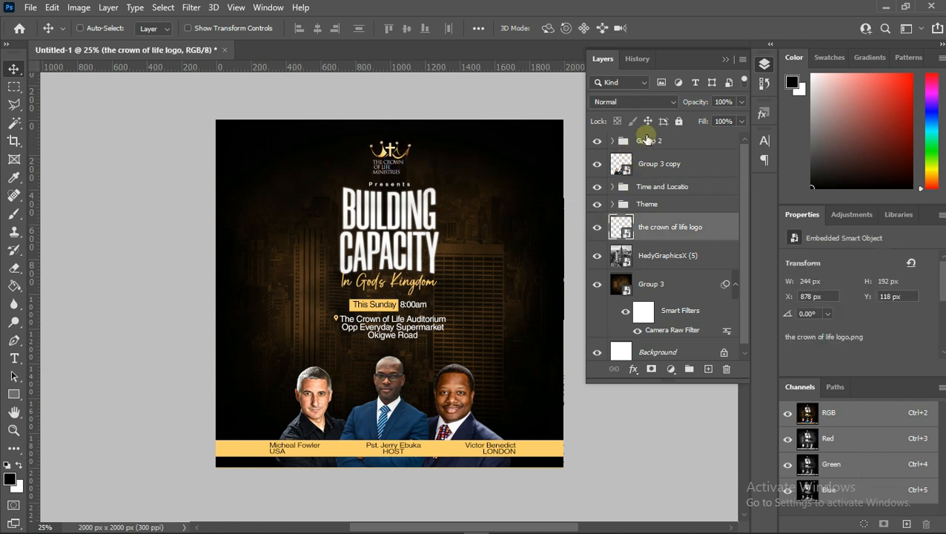
- Group Group 2 and Group 3 copy together and name the new group Ministers
{"action": "left_click", "coordinate": [647, 141]}
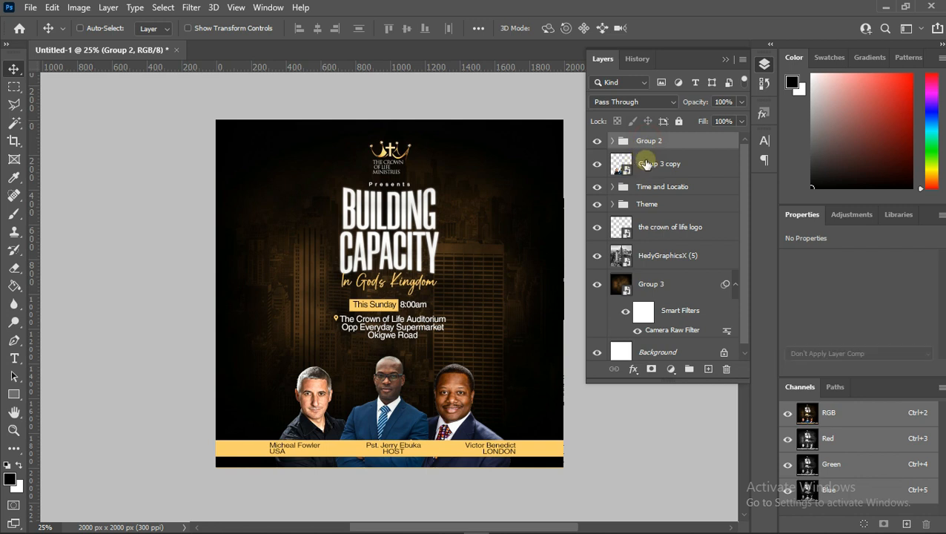
{"action": "left_click", "coordinate": [645, 164]}
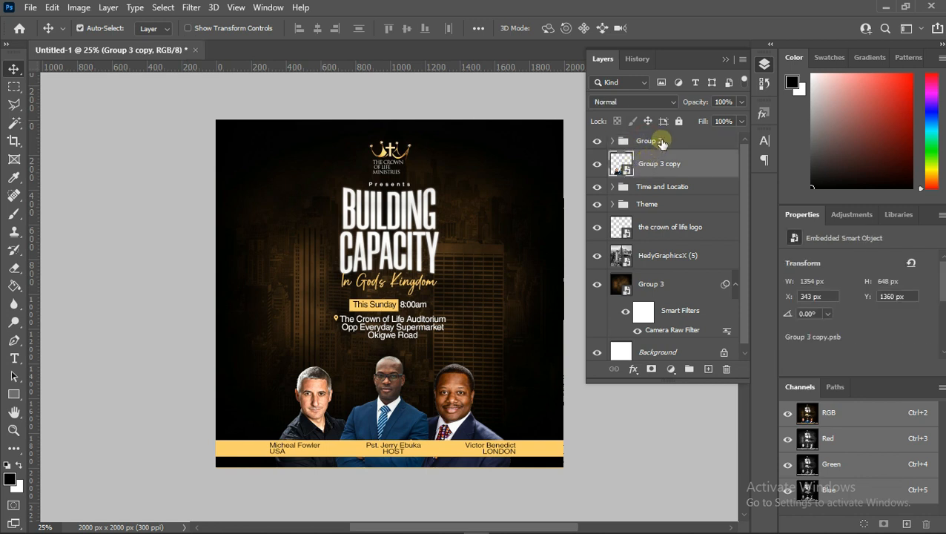
{"action": "left_click", "coordinate": [647, 141], "text": "shift"}
{"action": "key", "text": "ctrl+g"}
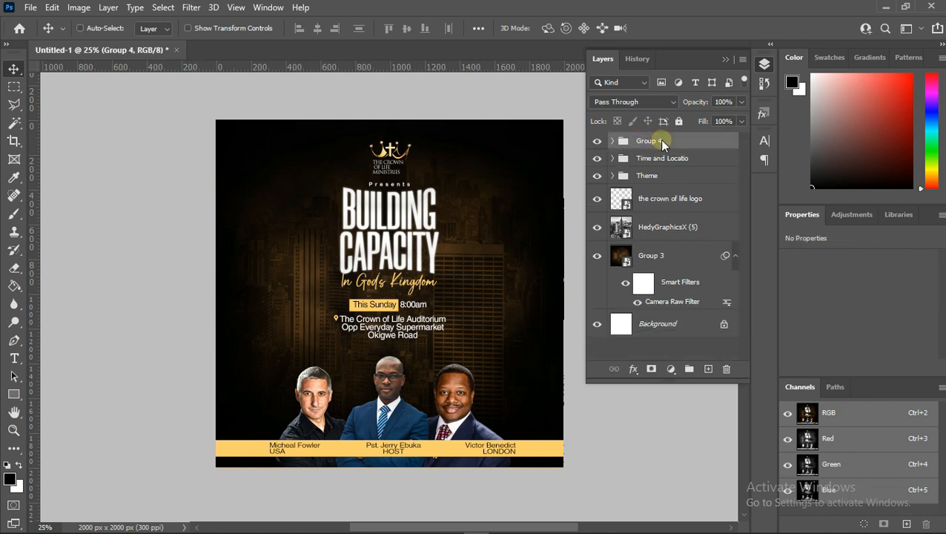
{"action": "double_click", "coordinate": [645, 143]}
{"action": "type", "text": "Ministers"}
{"action": "key", "text": "Return"}
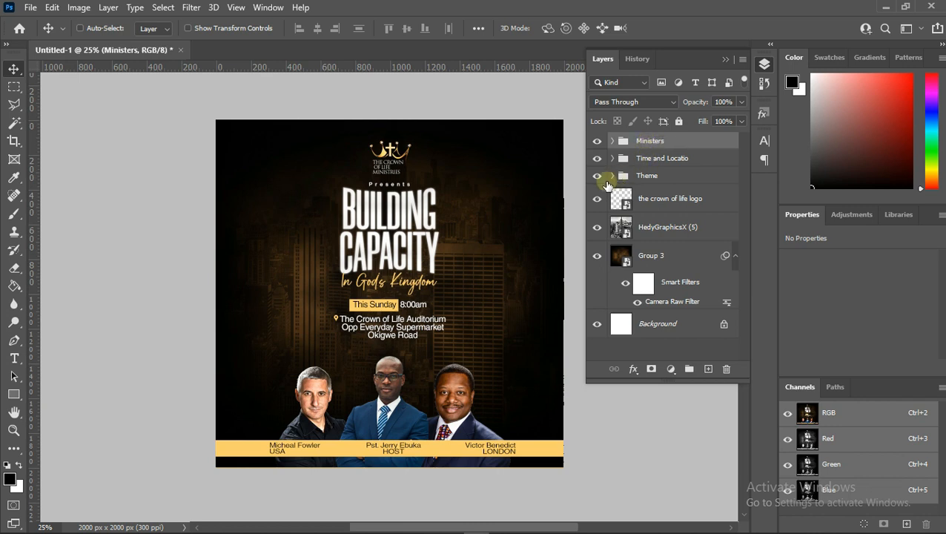
- Group the HedyGraphicsX (5) and Group 3 layers together and name the group Background
{"action": "left_click", "coordinate": [659, 202]}
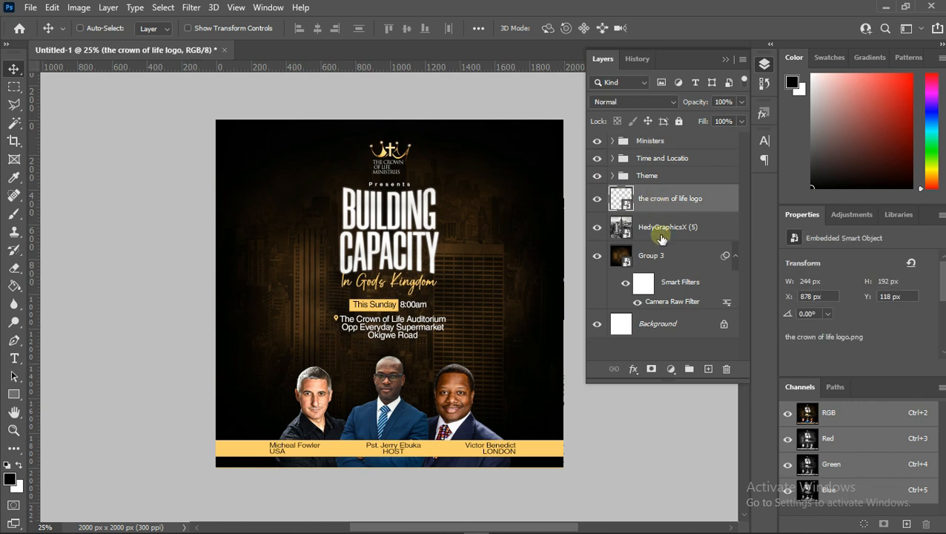
{"action": "left_click", "coordinate": [658, 225]}
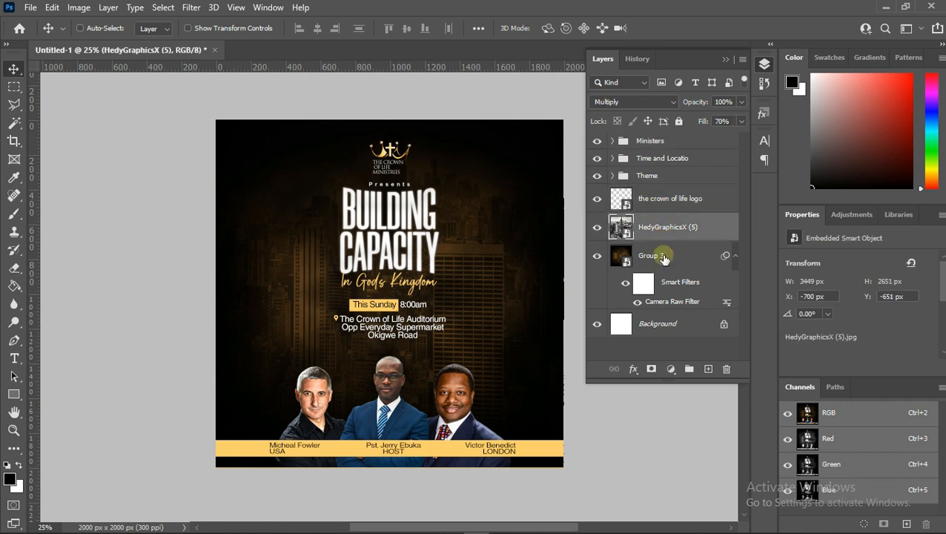
{"action": "left_click", "coordinate": [662, 257], "text": "ctrl"}
{"action": "key", "text": "ctrl+g"}
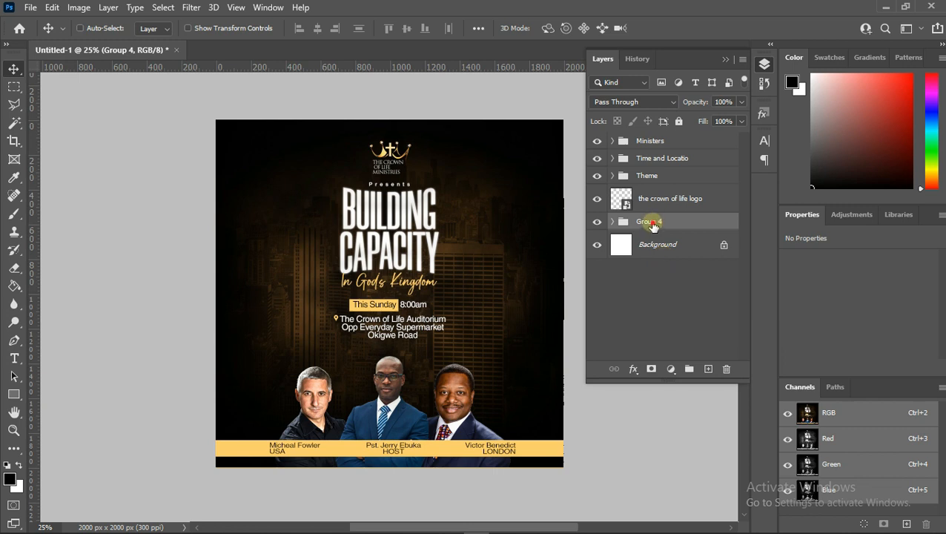
{"action": "double_click", "coordinate": [651, 221]}
{"action": "type", "text": "Background"}
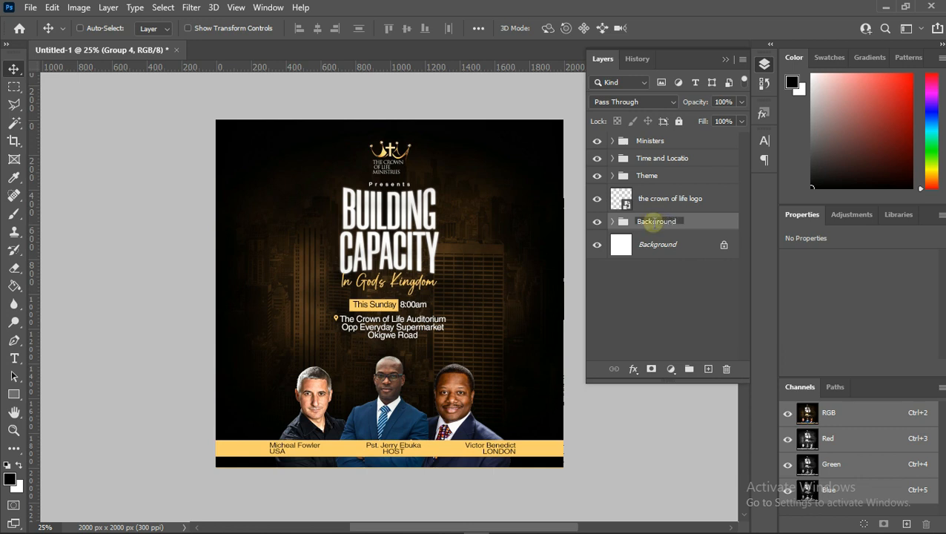
{"action": "key", "text": "Return"}
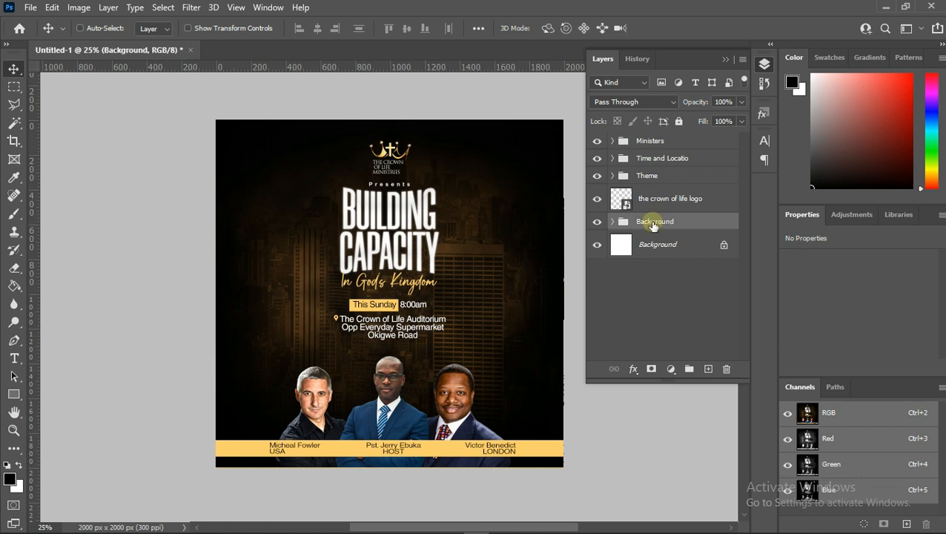
- Select the logo, Theme, Time and Locatio and Ministers layers and move them down slightly with Free Transform
{"action": "left_click", "coordinate": [669, 199]}
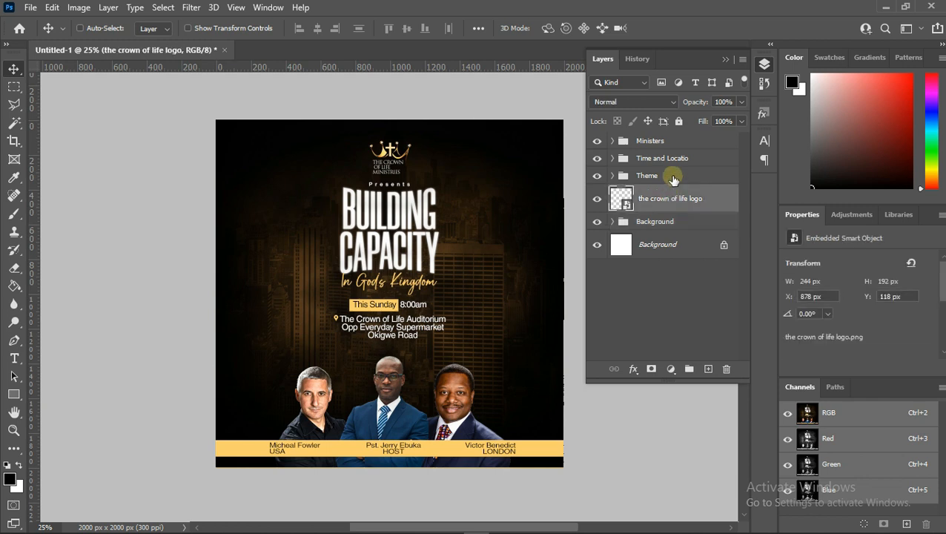
{"action": "left_click", "coordinate": [673, 178], "text": "ctrl"}
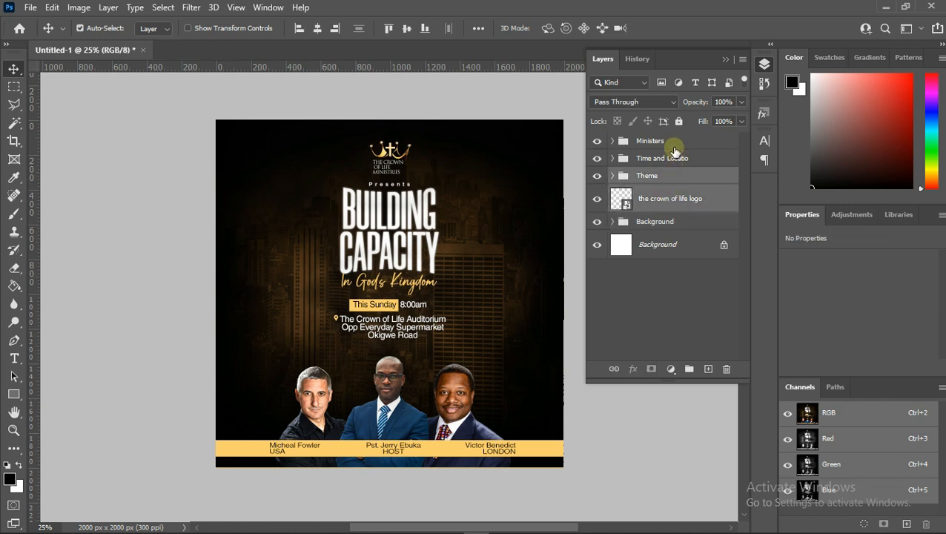
{"action": "left_click", "coordinate": [676, 160], "text": "ctrl"}
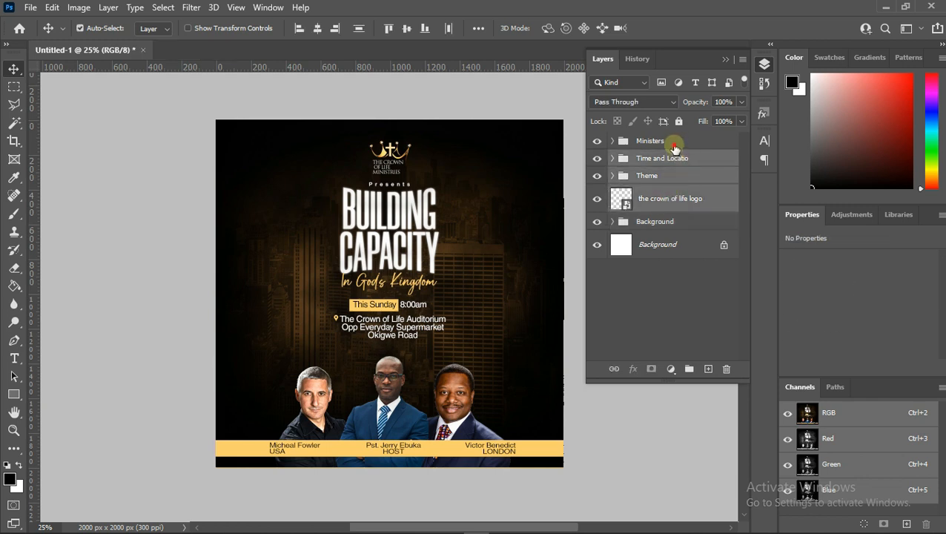
{"action": "left_click", "coordinate": [674, 147], "text": "ctrl"}
{"action": "left_click", "coordinate": [674, 148], "text": "ctrl"}
{"action": "key", "text": "ctrl+t"}
{"action": "left_click", "coordinate": [487, 220]}
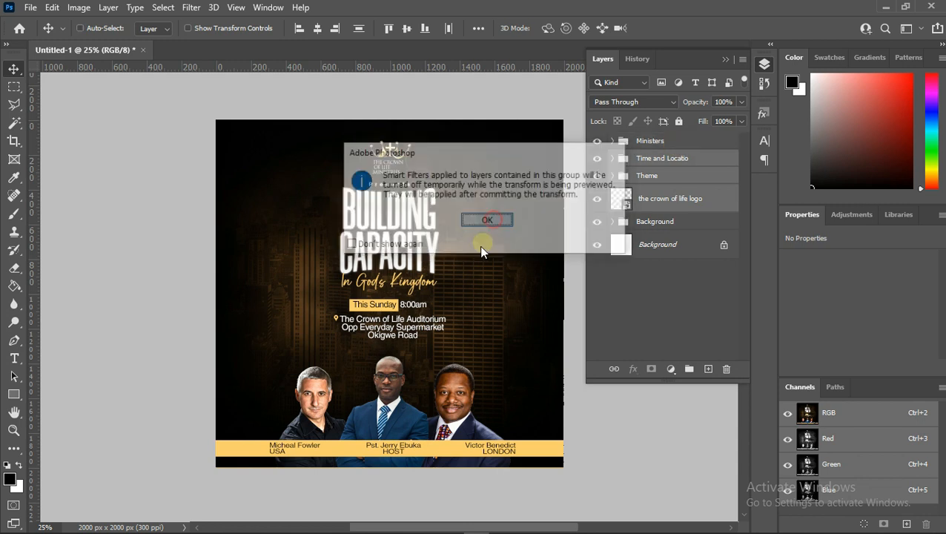
{"action": "left_click_drag", "start_coordinate": [390, 342], "coordinate": [392, 351]}
{"action": "left_click", "coordinate": [689, 28]}
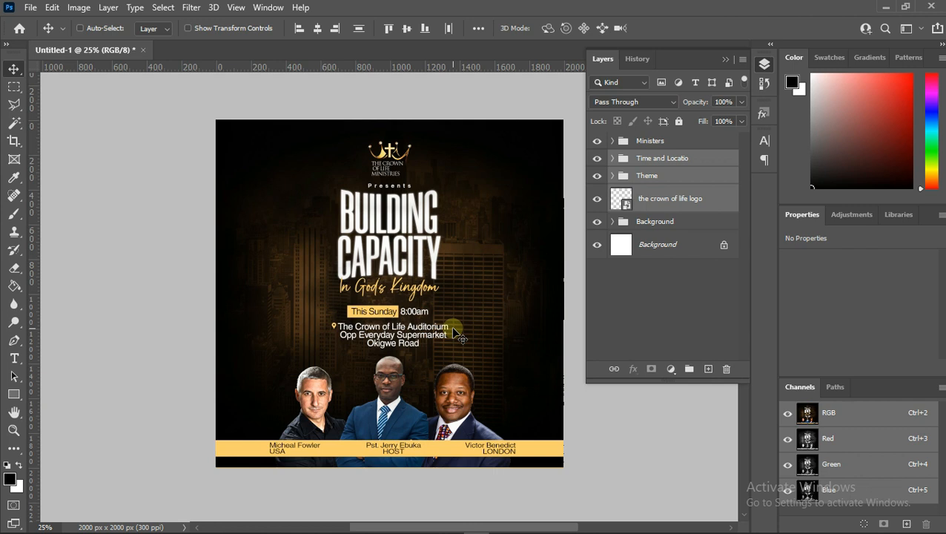
- Close the Layers panel and review the finished flyer
{"action": "scroll", "coordinate": [456, 338], "scroll_direction": "down", "scroll_amount": 1}
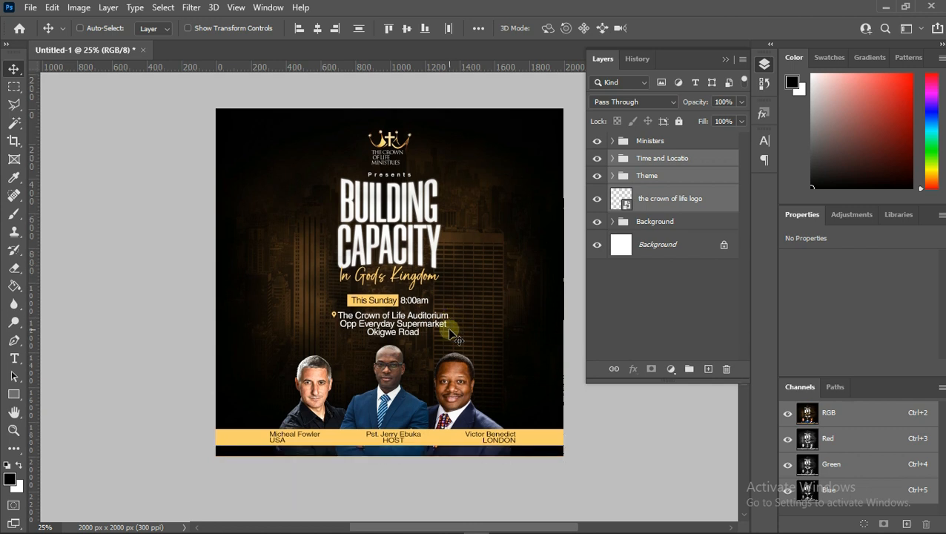
{"action": "scroll", "coordinate": [456, 338], "scroll_direction": "down", "scroll_amount": 1}
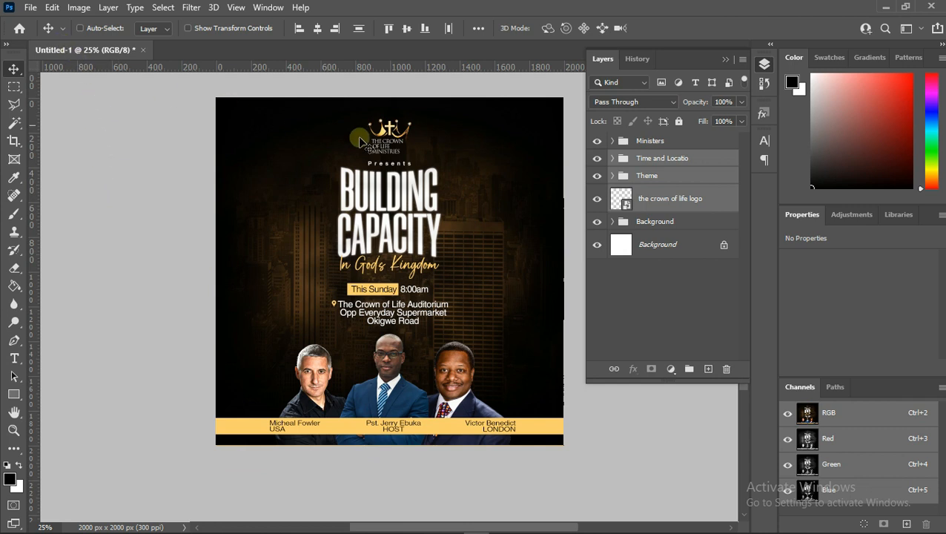
{"action": "scroll", "coordinate": [415, 284], "scroll_direction": "up", "scroll_amount": 1}
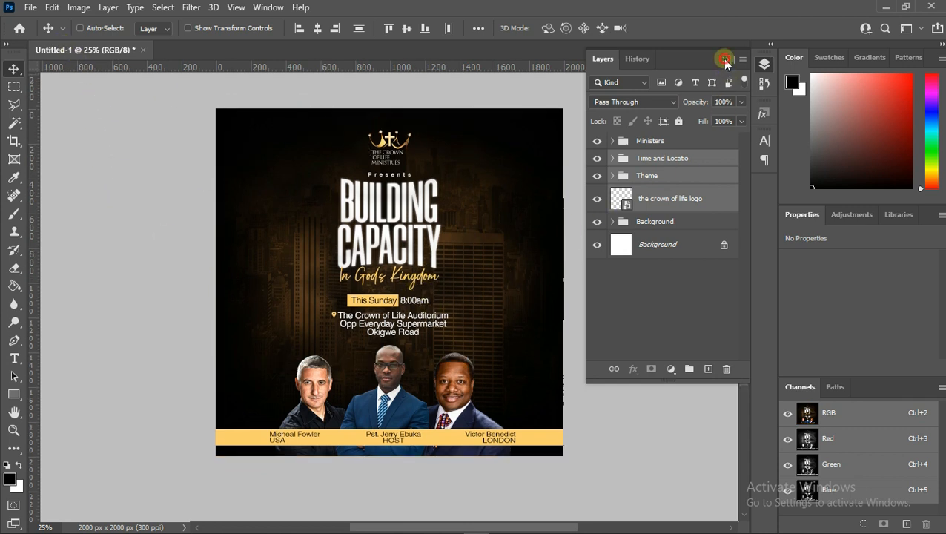
{"action": "left_click", "coordinate": [725, 60]}
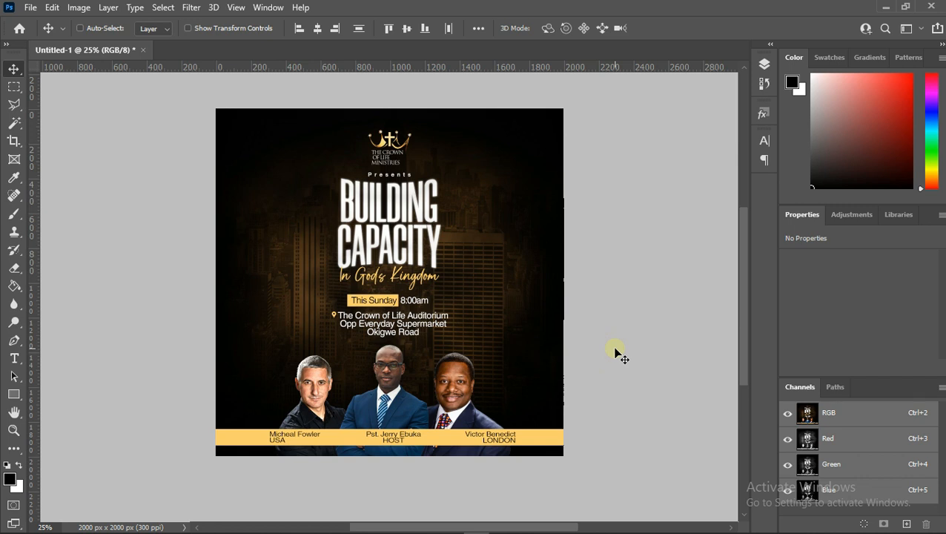
{"action": "scroll", "coordinate": [616, 352], "scroll_direction": "up", "scroll_amount": 1}
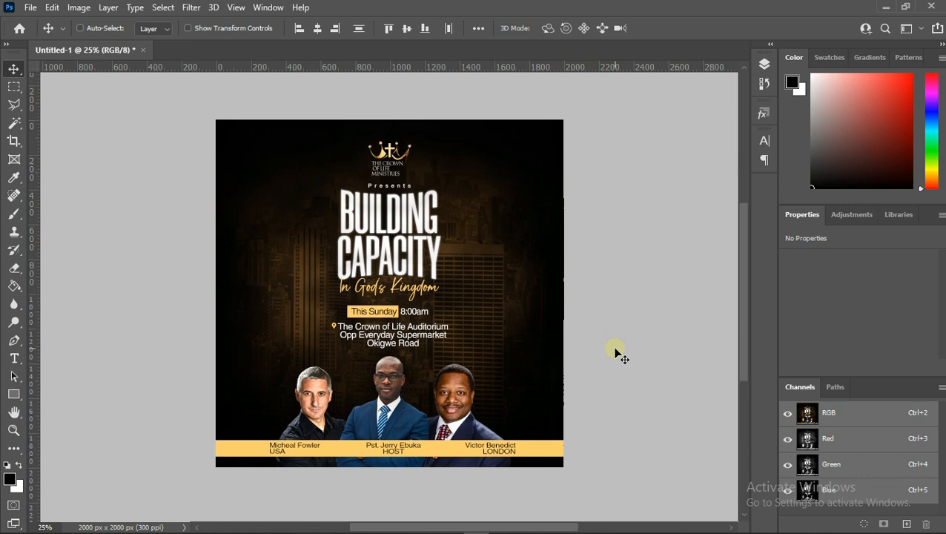